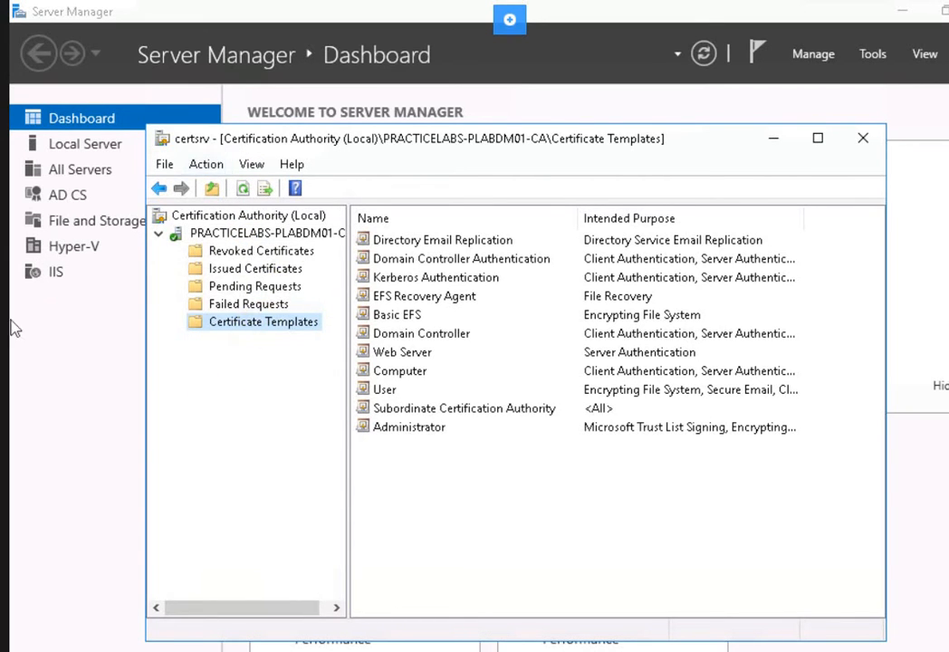
Open the Certificate Templates Console with Manage on the Certificate Templates node.
{"action": "right_click", "coordinate": [294, 326]}
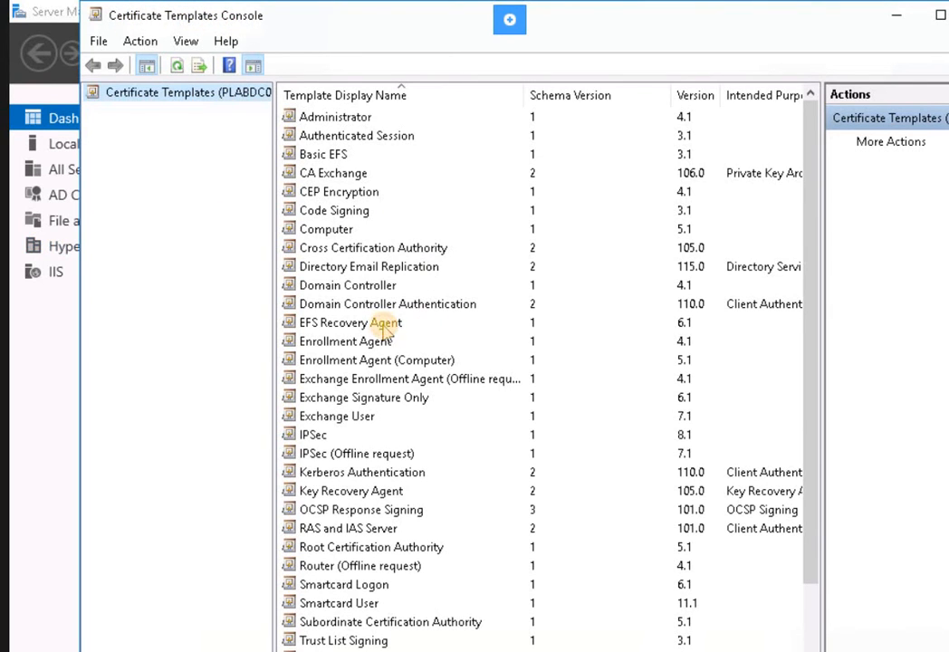
Find the User template in the list and create a duplicate of it.
{"action": "left_click", "coordinate": [383, 326]}
{"action": "scroll", "coordinate": [396, 448], "scroll_direction": "down", "scroll_amount": 2}
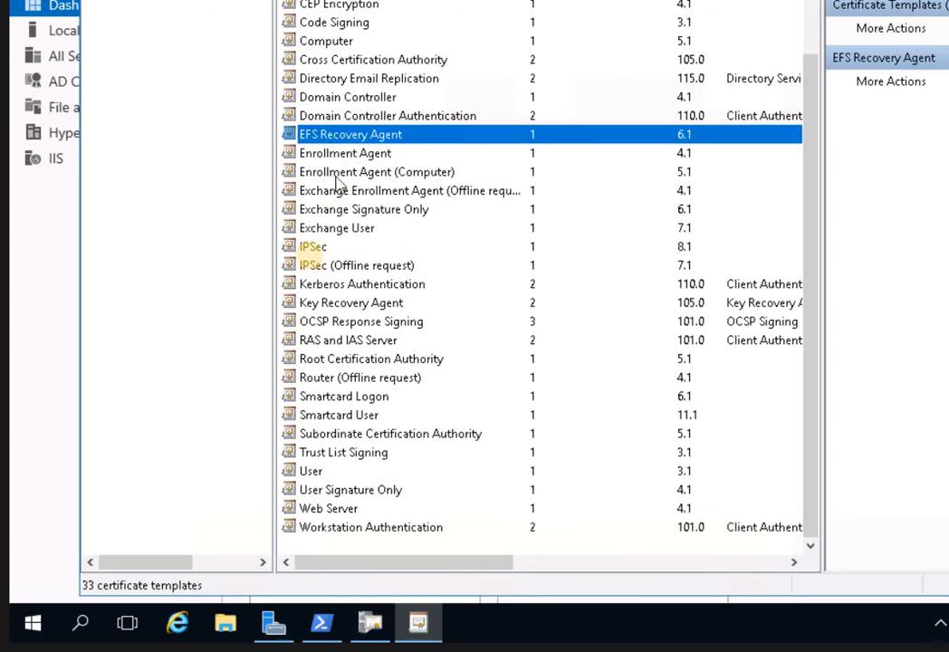
{"action": "left_click", "coordinate": [314, 250]}
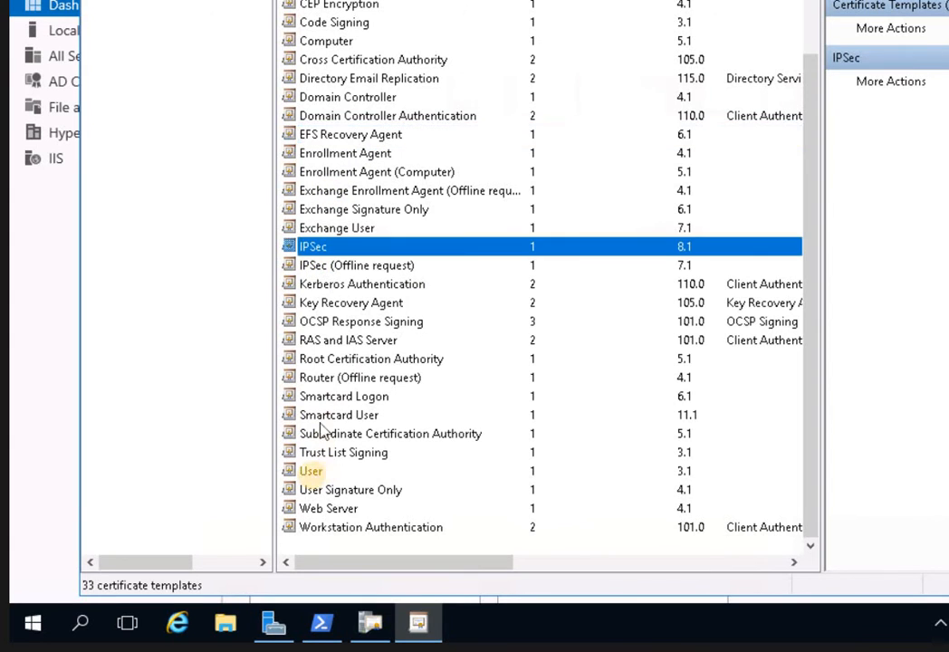
{"action": "left_click", "coordinate": [312, 473]}
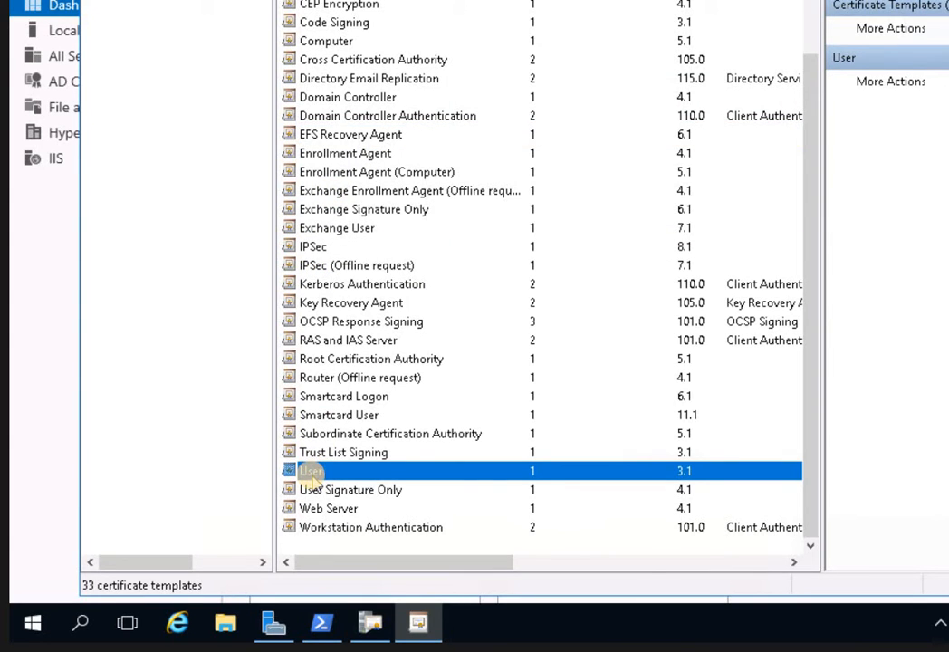
{"action": "right_click", "coordinate": [312, 473]}
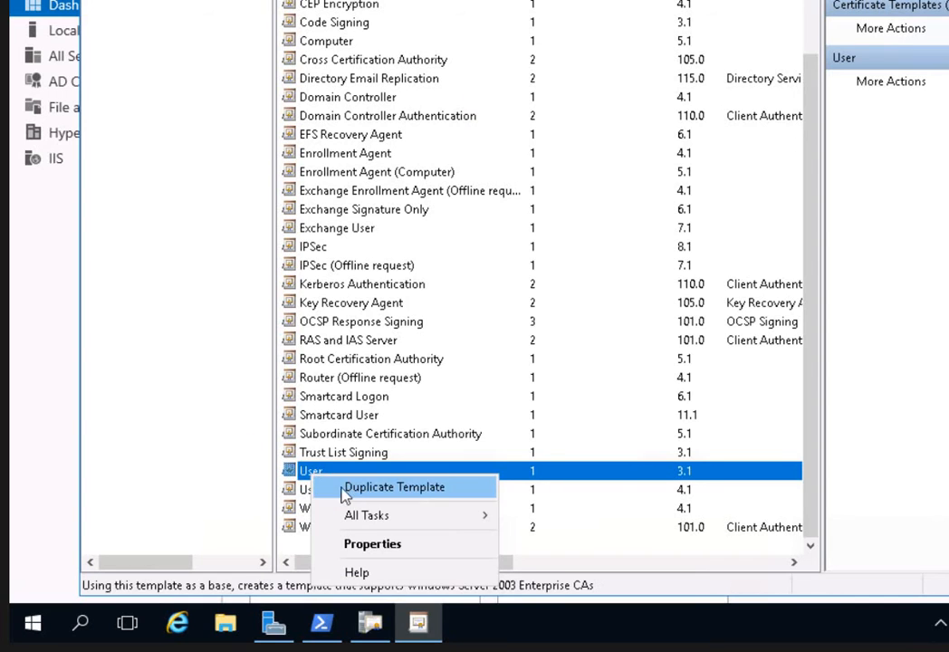
{"action": "left_click", "coordinate": [342, 489]}
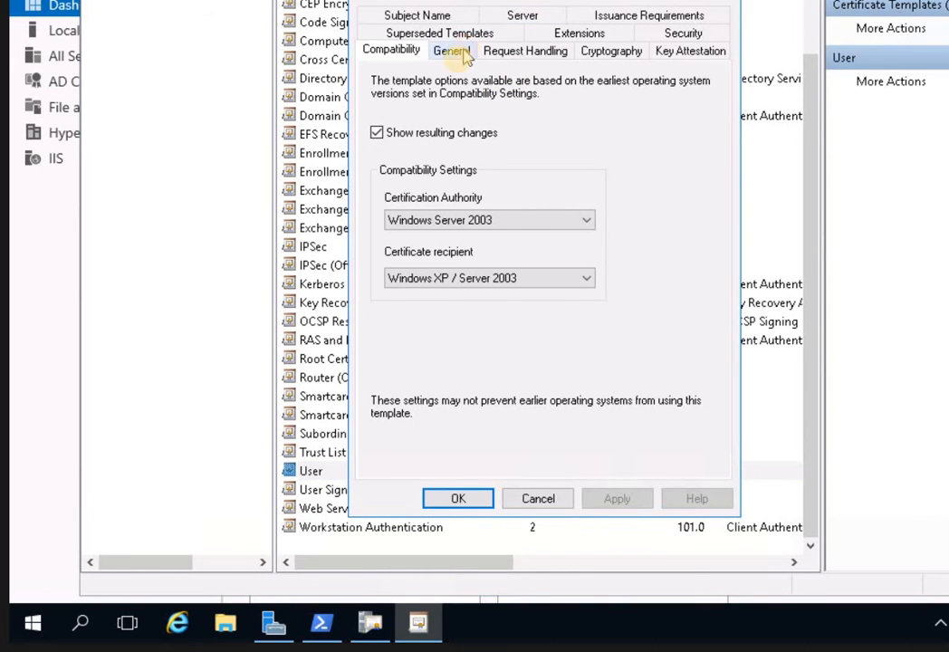
Replace the 'Copy of User' template name with SecureUser.
{"action": "left_click", "coordinate": [467, 55]}
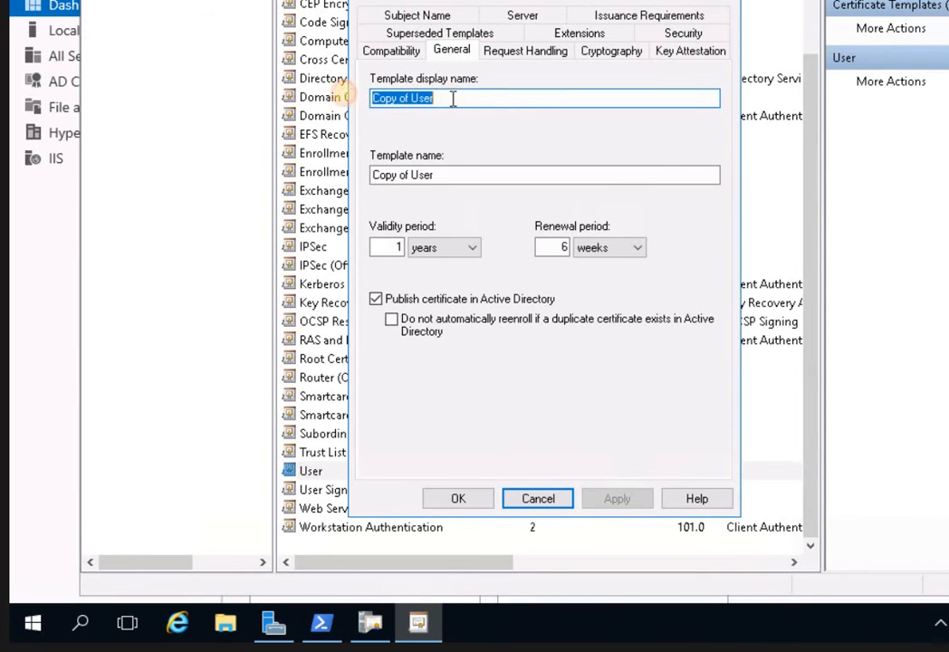
{"action": "left_click_drag", "start_coordinate": [450, 97], "coordinate": [364, 94]}
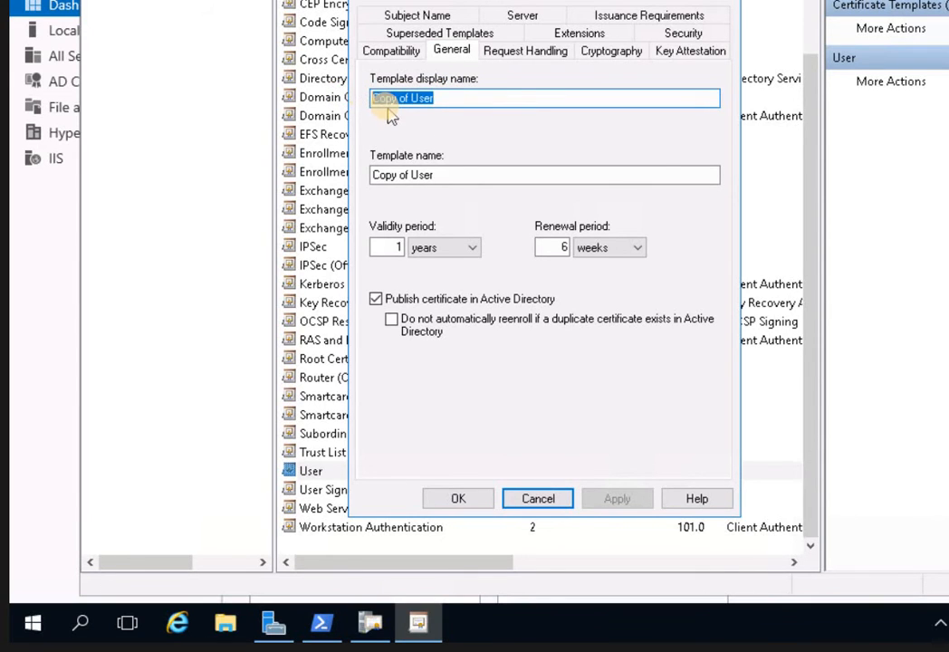
{"action": "type", "text": "Se"}
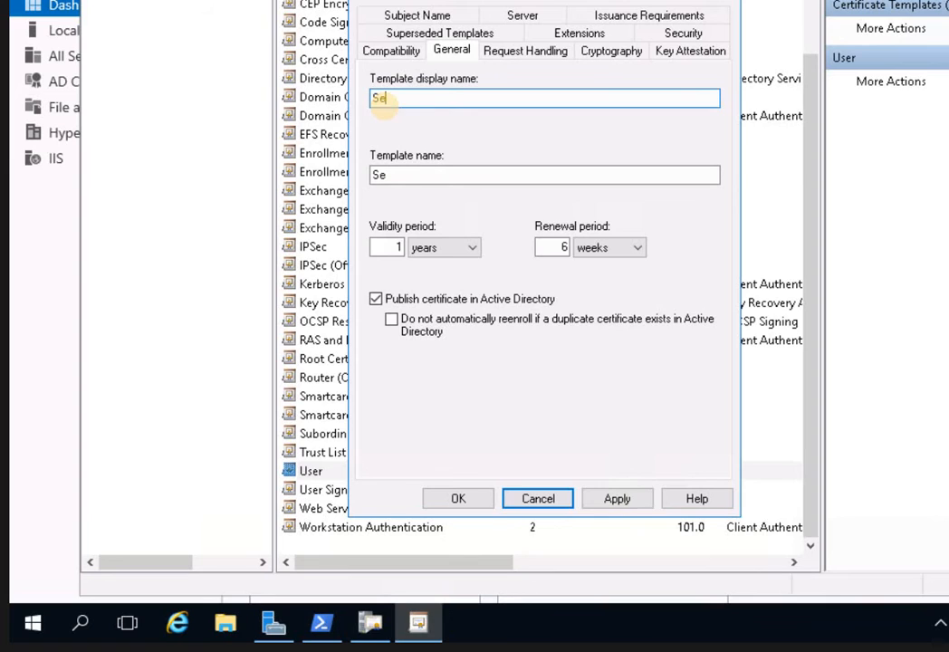
{"action": "type", "text": "cureUser"}
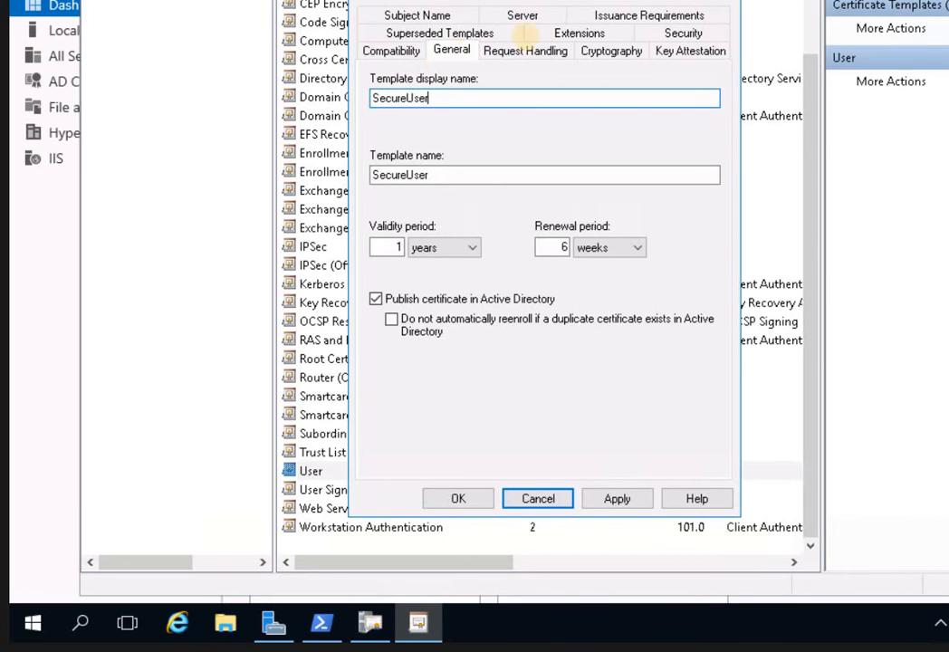
{"action": "key", "text": "ctrl+Tab"}
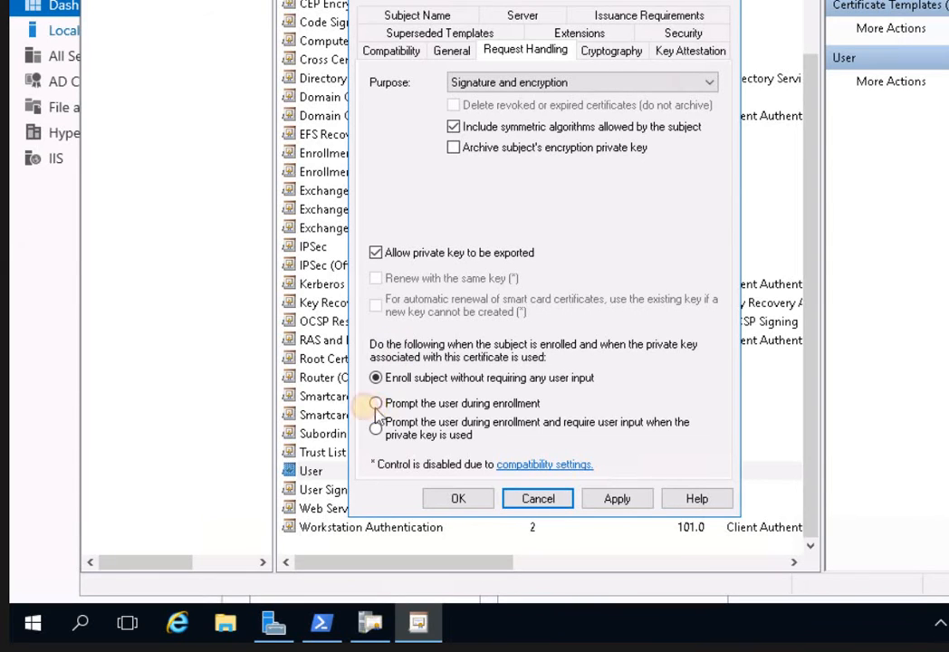
Enable 'Prompt the user during enrollment' for SecureUser, apply it and confirm with OK.
{"action": "left_click", "coordinate": [407, 405]}
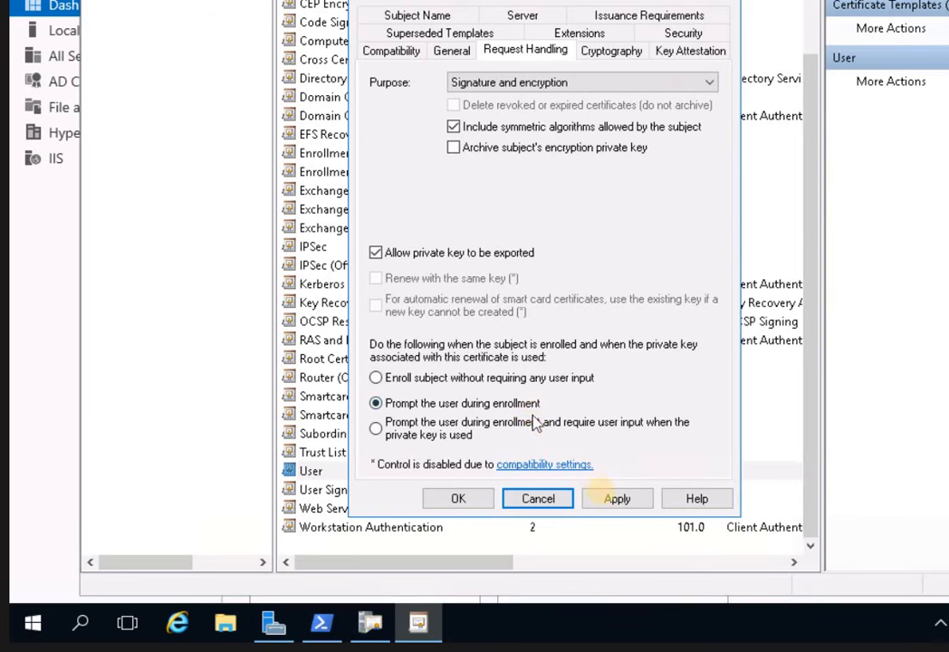
{"action": "left_click", "coordinate": [625, 501]}
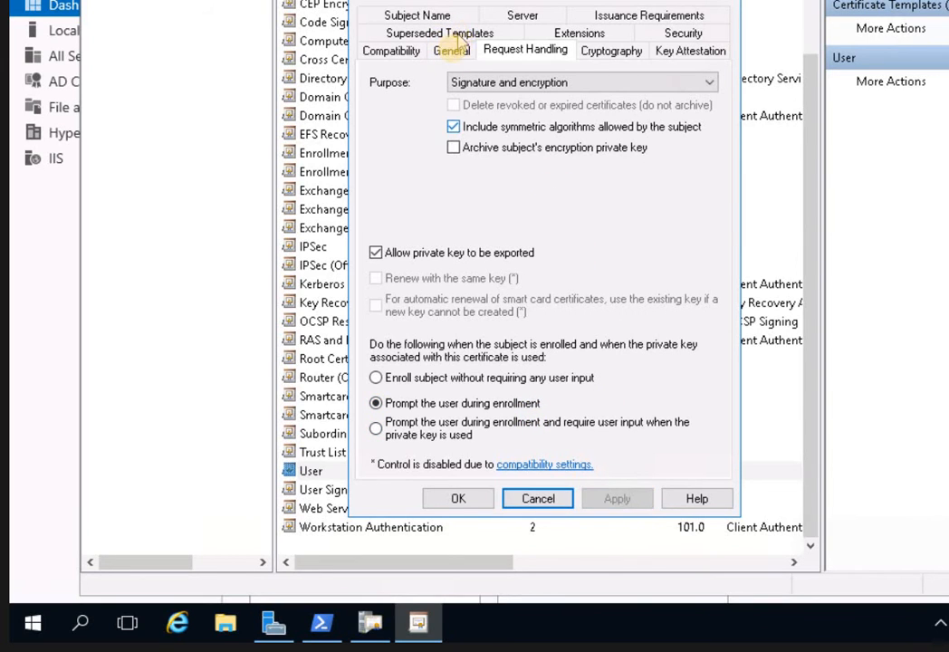
{"action": "left_click", "coordinate": [451, 50]}
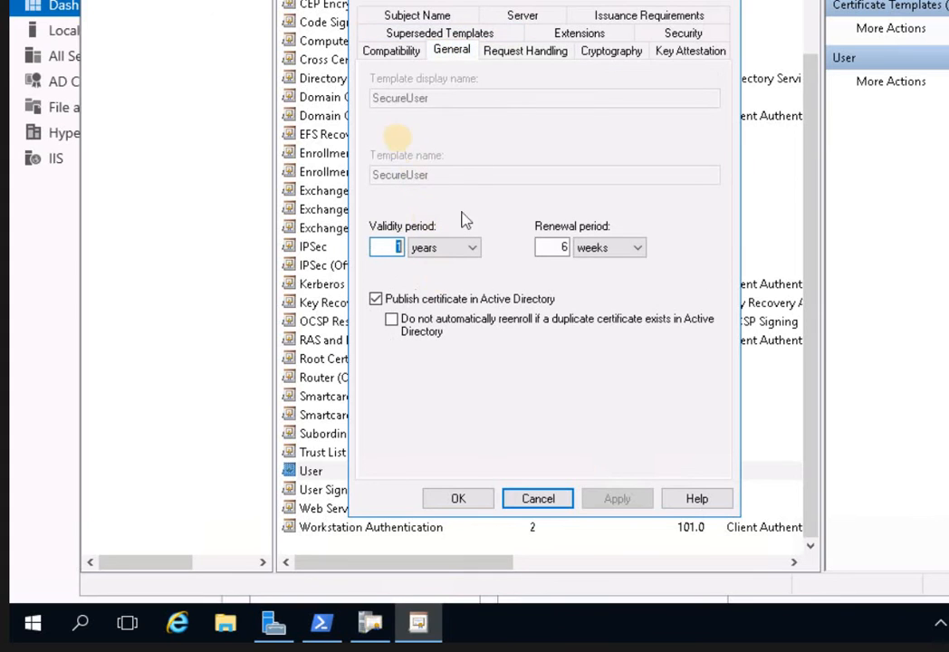
{"action": "left_click", "coordinate": [530, 54]}
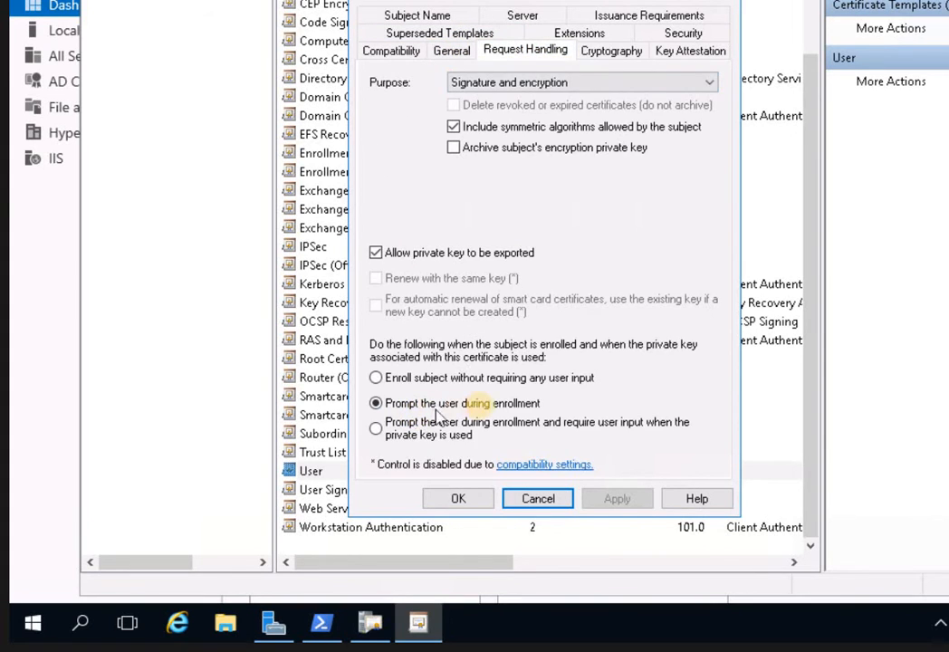
{"action": "left_click", "coordinate": [459, 499]}
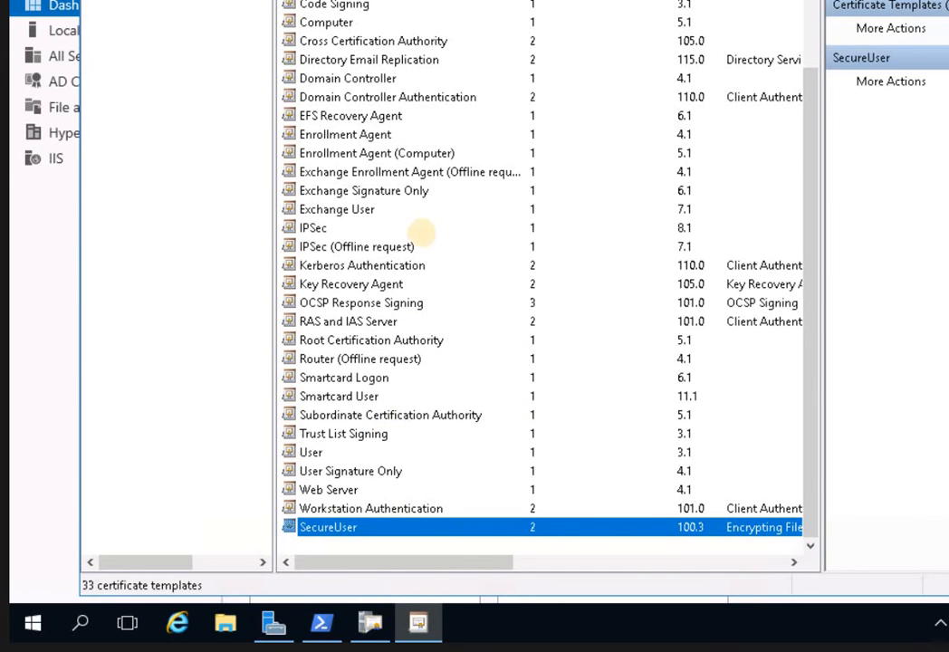
Browse the template list and select the User template.
{"action": "left_click", "coordinate": [426, 302]}
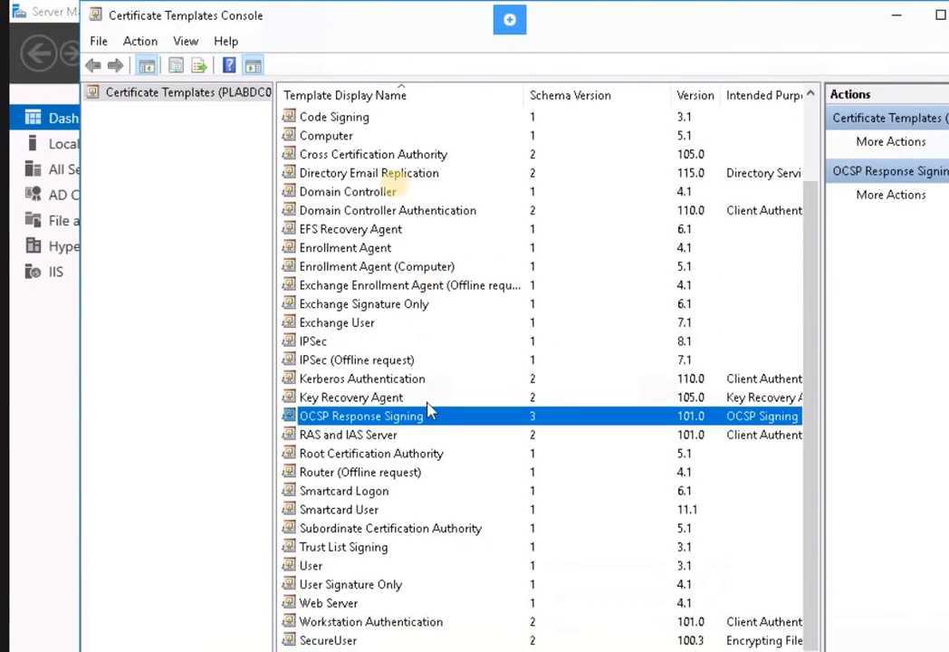
{"action": "scroll", "coordinate": [429, 288], "scroll_direction": "up", "scroll_amount": 2}
{"action": "left_click", "coordinate": [394, 369]}
{"action": "scroll", "coordinate": [394, 371], "scroll_direction": "down", "scroll_amount": 2}
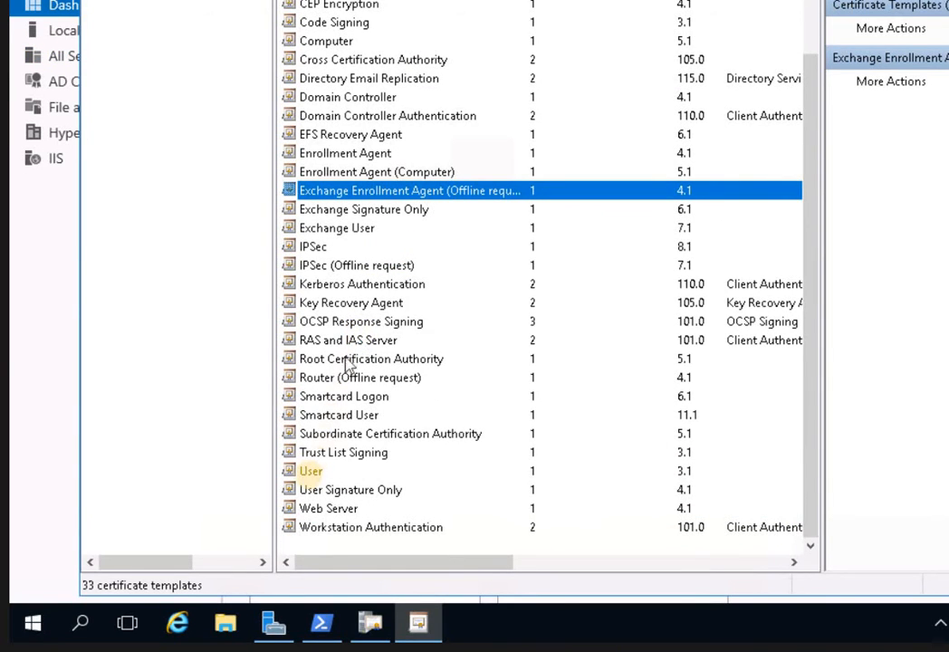
{"action": "left_click", "coordinate": [308, 475]}
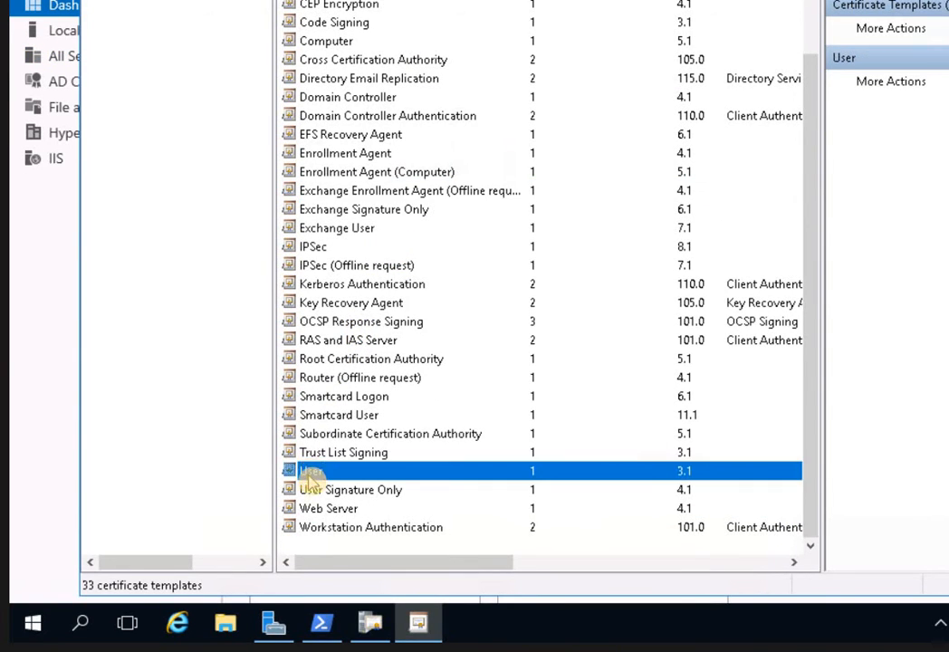
Duplicate the User template again, name the copy SecureUser and apply.
{"action": "right_click", "coordinate": [307, 473]}
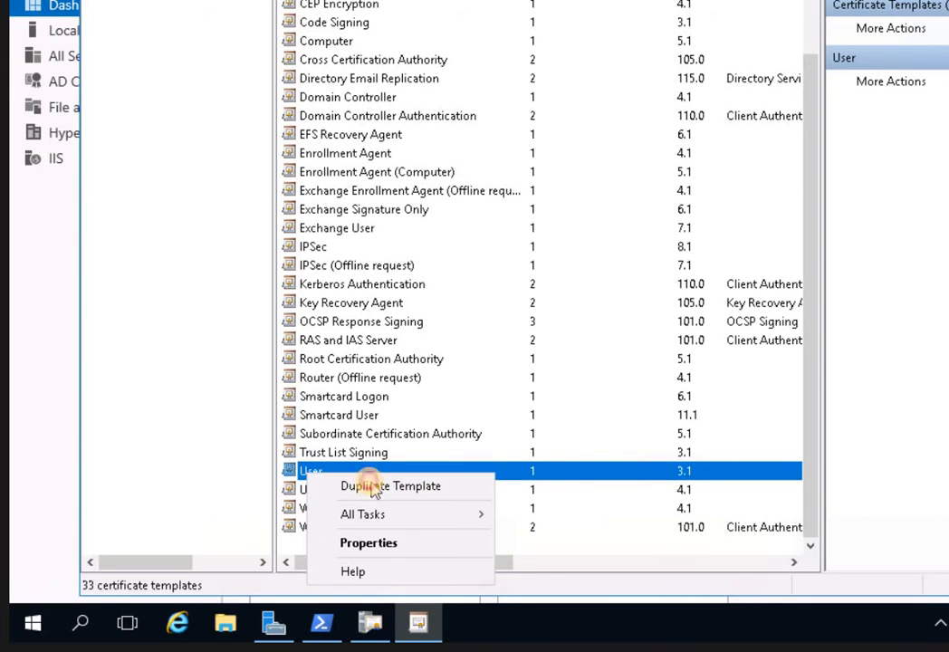
{"action": "left_click", "coordinate": [379, 489]}
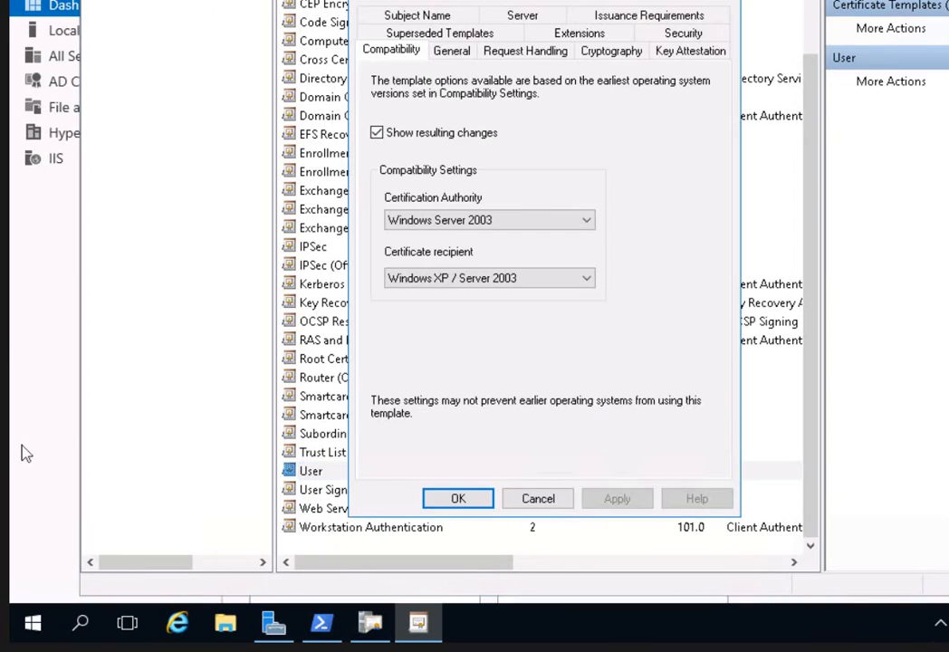
{"action": "left_click", "coordinate": [453, 52]}
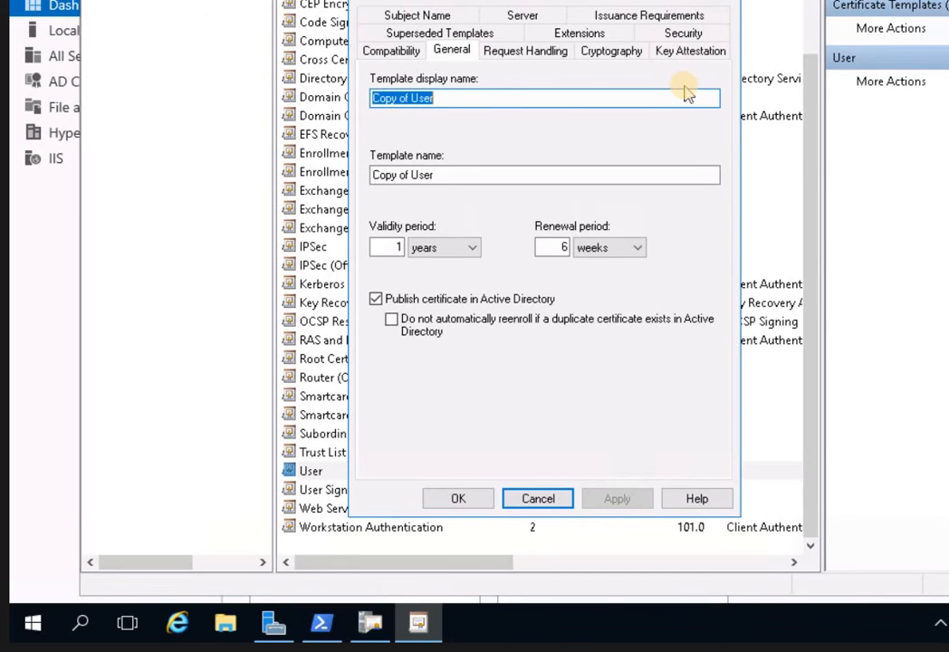
{"action": "type", "text": "Secure"}
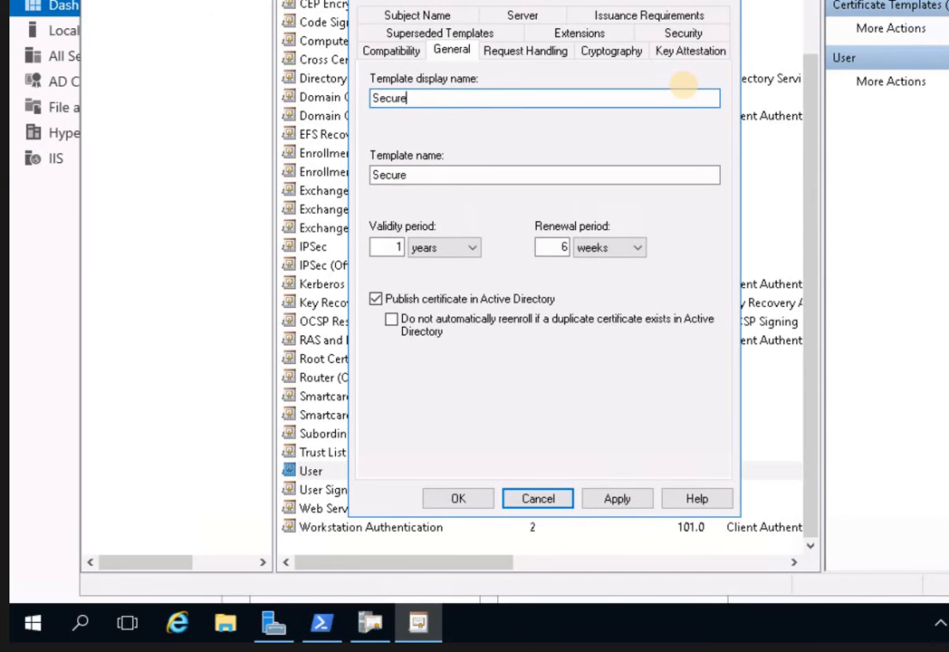
{"action": "type", "text": "User"}
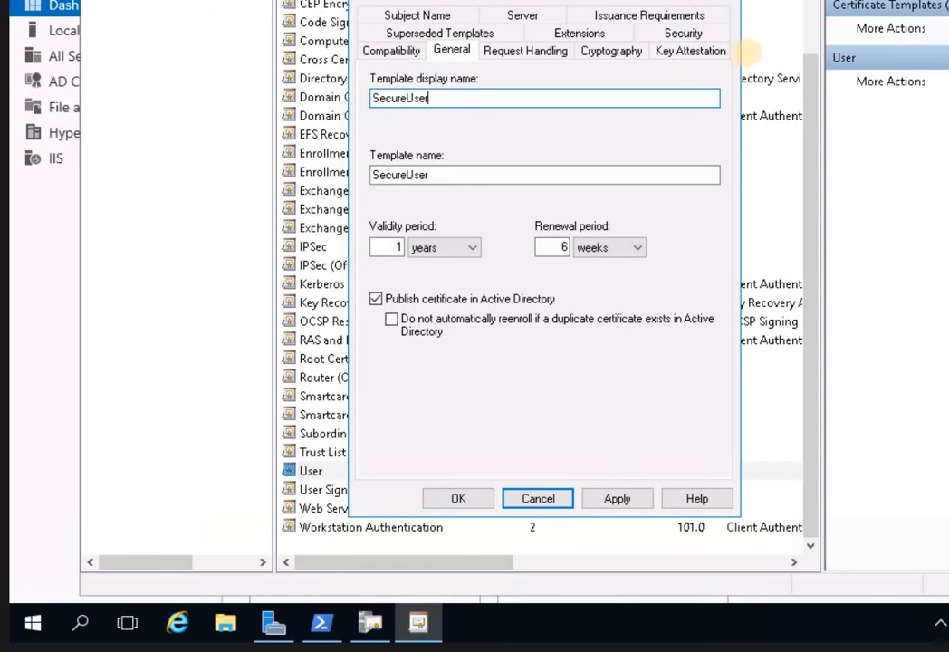
{"action": "left_click", "coordinate": [607, 497]}
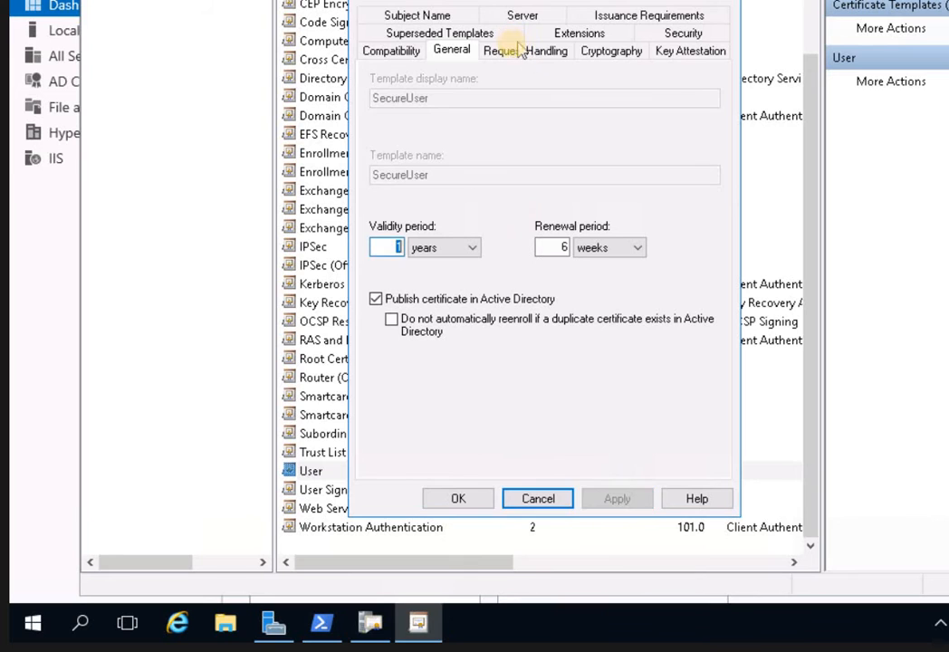
{"action": "key", "text": "ctrl+Tab"}
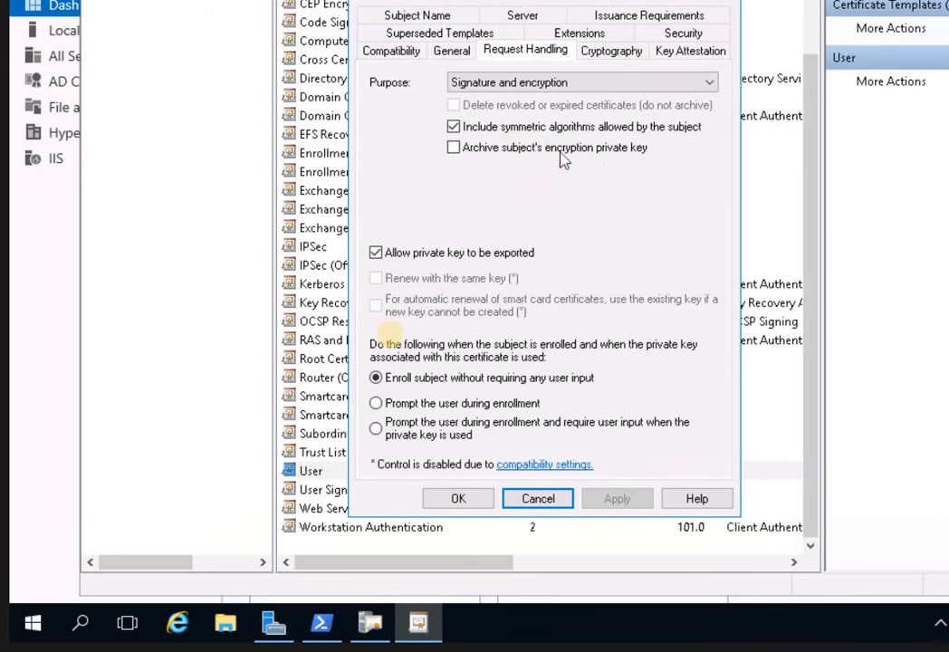
Enable 'Prompt the user during enrollment' on SecureUser and view its Security permissions.
{"action": "left_click", "coordinate": [395, 408]}
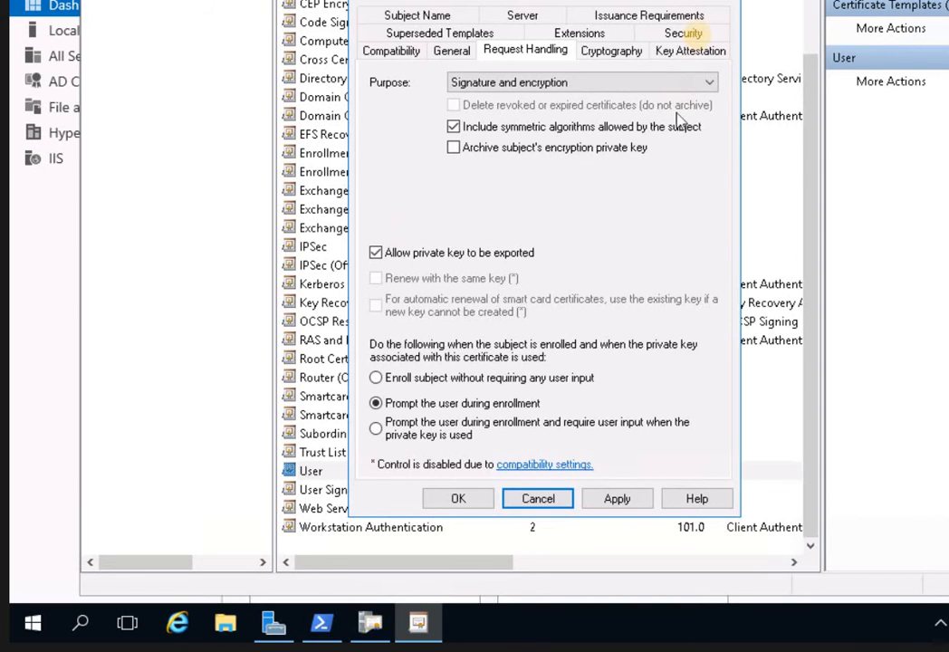
{"action": "left_click", "coordinate": [687, 34]}
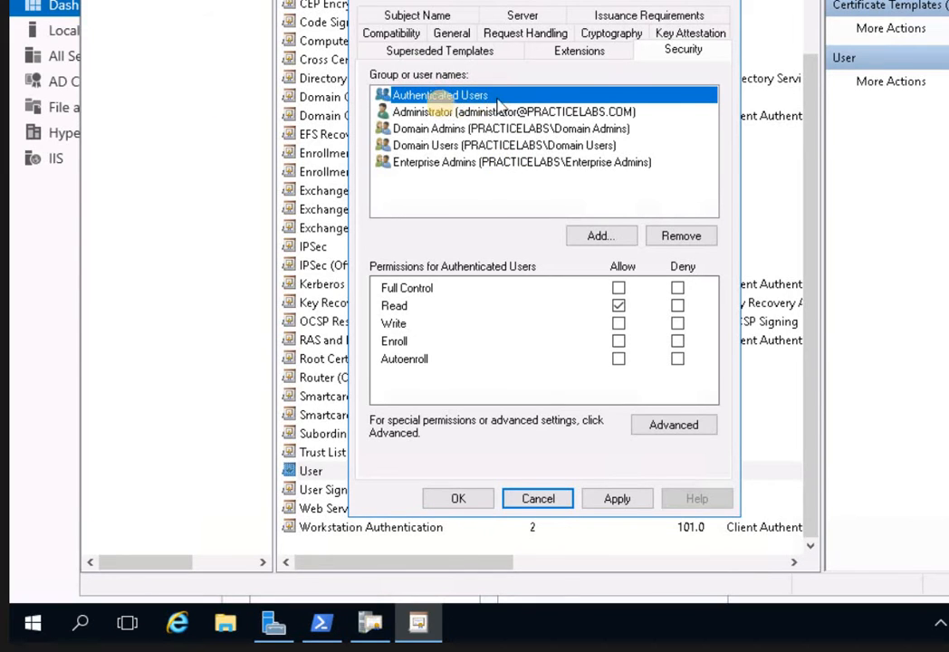
Grant Authenticated Users the Autoenroll permission and apply it.
{"action": "left_click", "coordinate": [621, 361]}
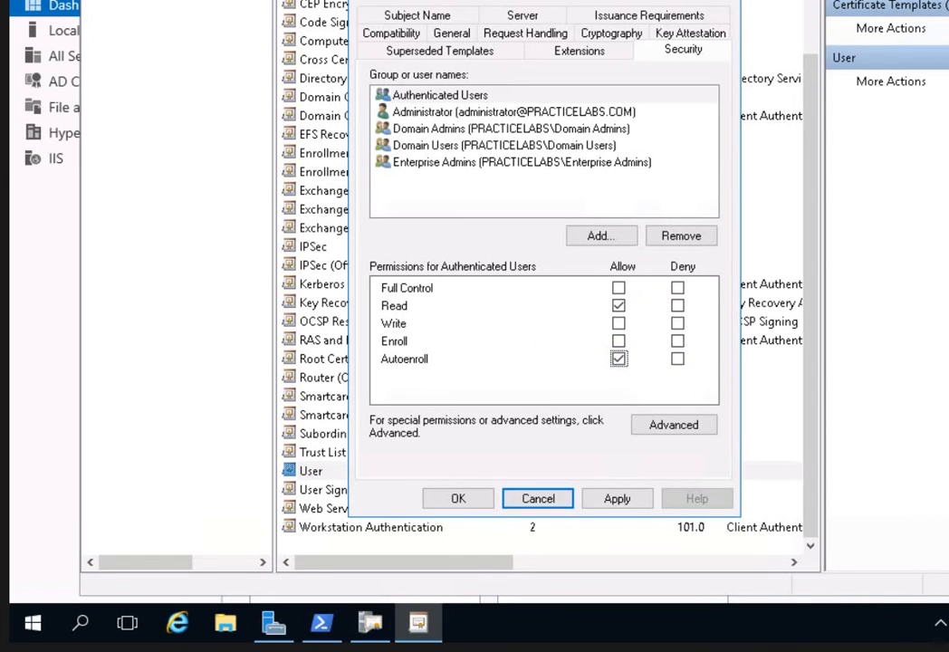
{"action": "left_click", "coordinate": [626, 508]}
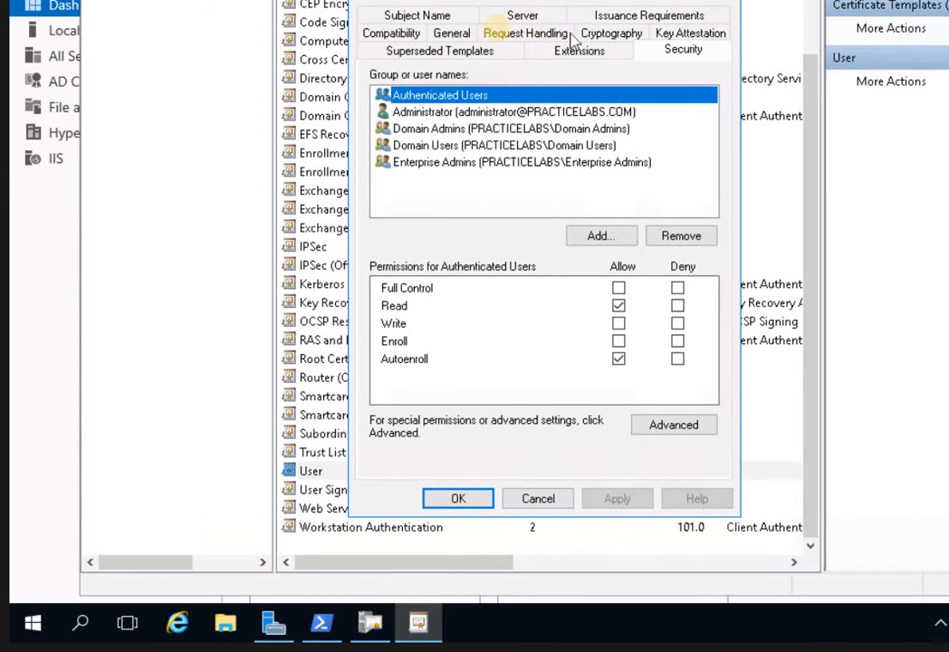
{"action": "left_click", "coordinate": [442, 55]}
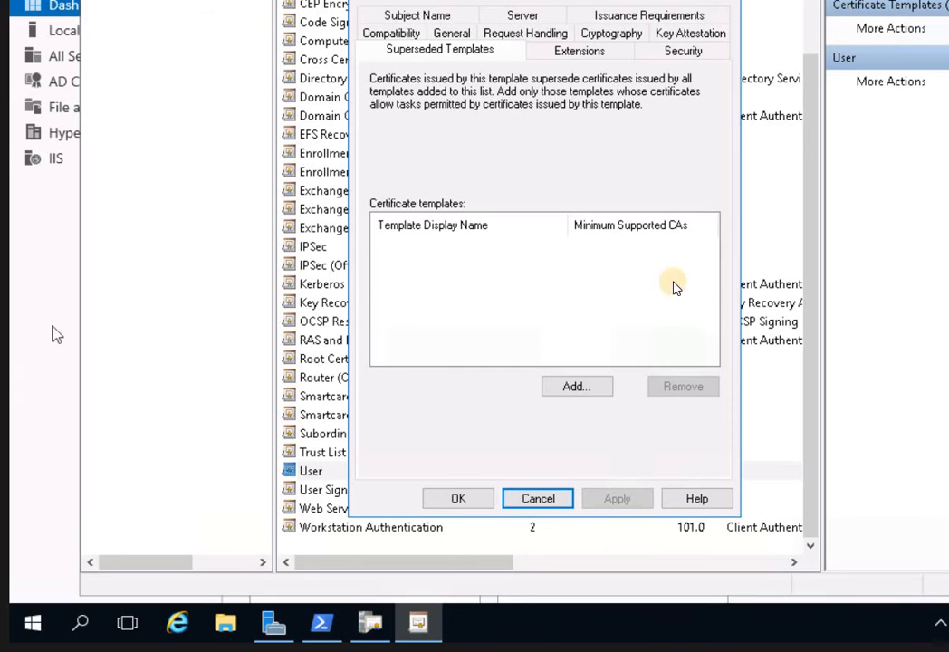
Add the User template to SecureUser's superseded templates list and apply.
{"action": "left_click", "coordinate": [601, 384]}
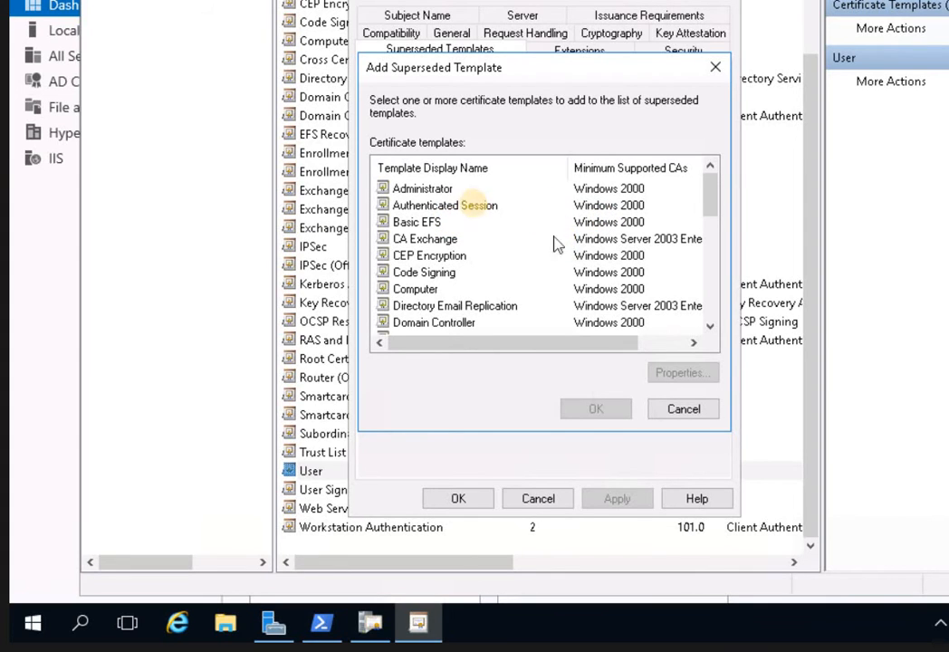
{"action": "left_click", "coordinate": [445, 206]}
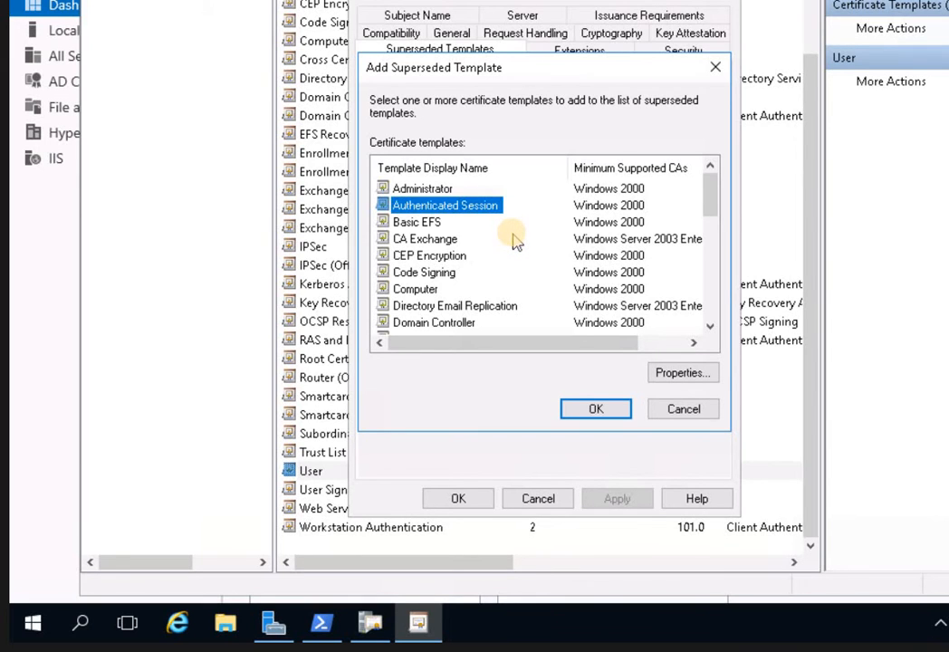
{"action": "scroll", "coordinate": [512, 241], "scroll_direction": "down", "scroll_amount": 4}
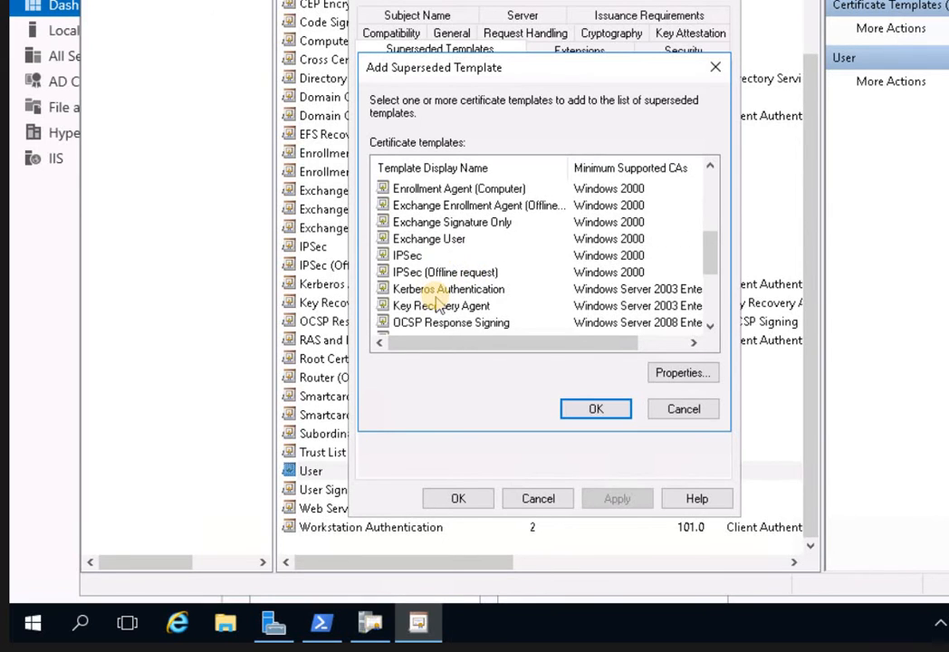
{"action": "scroll", "coordinate": [442, 307], "scroll_direction": "down", "scroll_amount": 3}
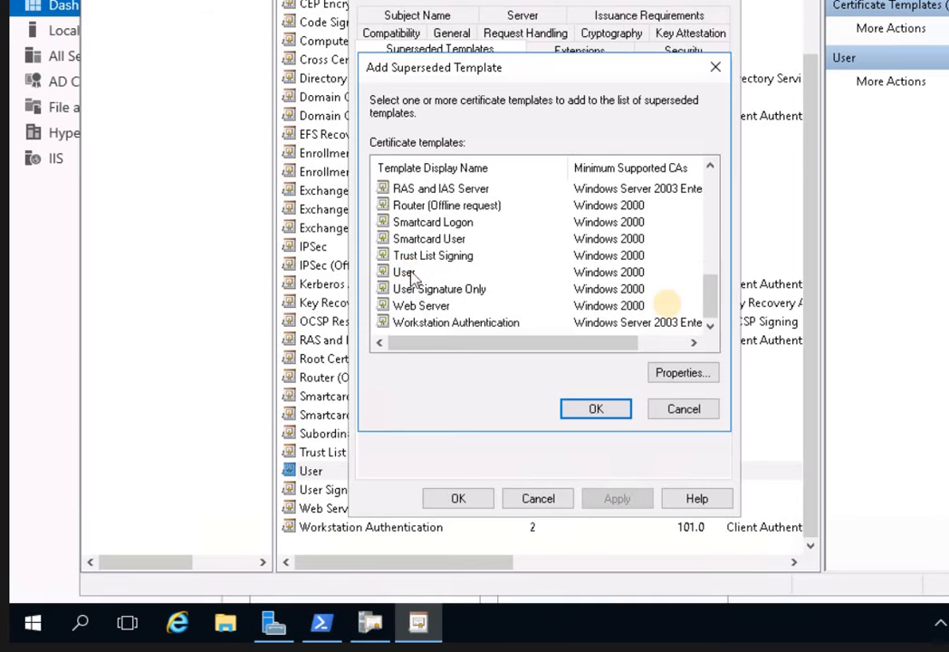
{"action": "left_click", "coordinate": [405, 273]}
{"action": "left_click", "coordinate": [597, 417]}
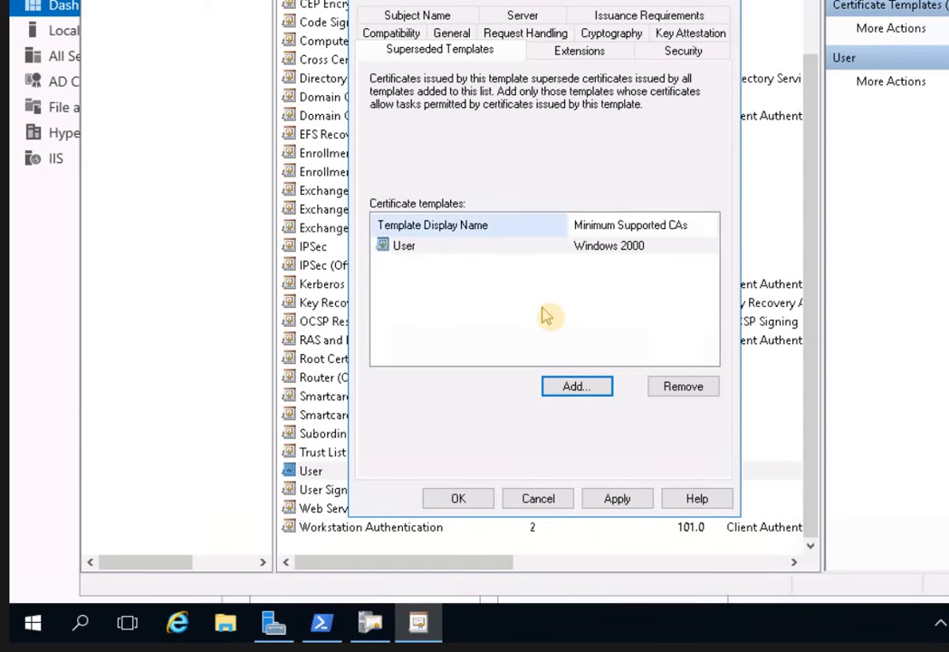
{"action": "left_click", "coordinate": [619, 500]}
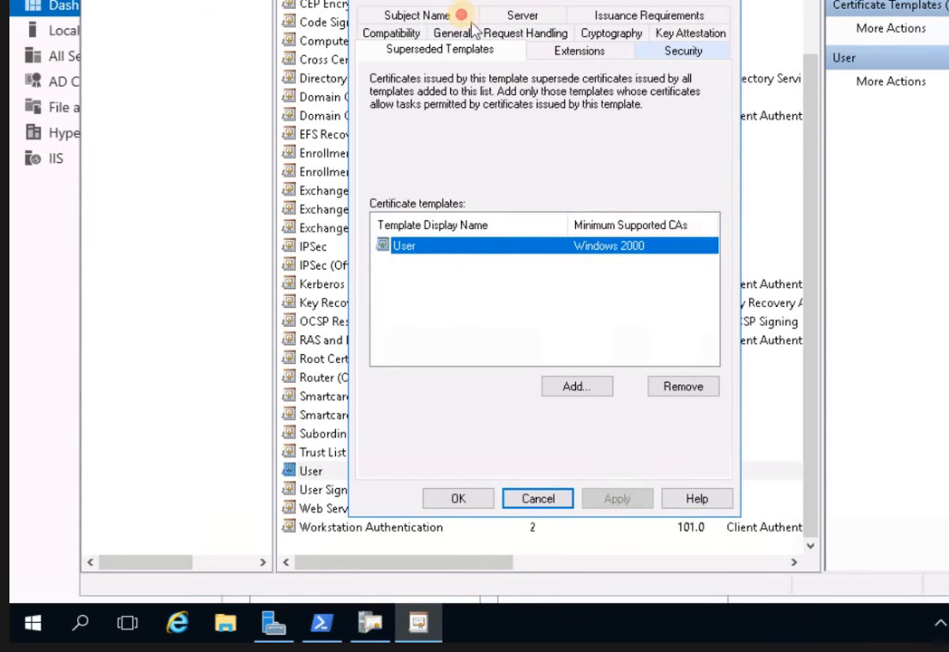
Clear the e-mail name from SecureUser's subject and alternate subject name, then apply.
{"action": "left_click", "coordinate": [415, 15]}
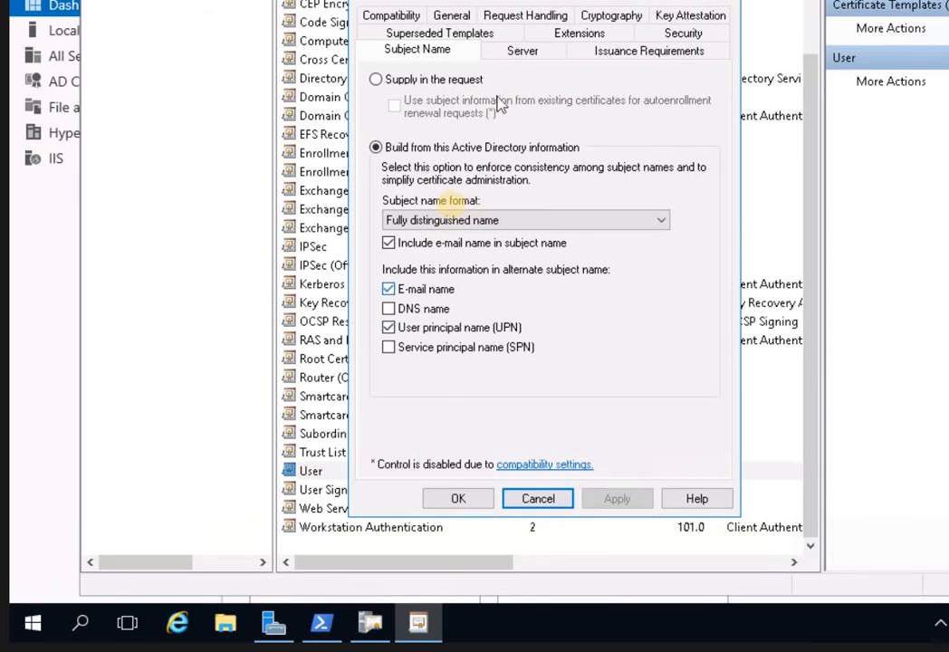
{"action": "left_click", "coordinate": [485, 250]}
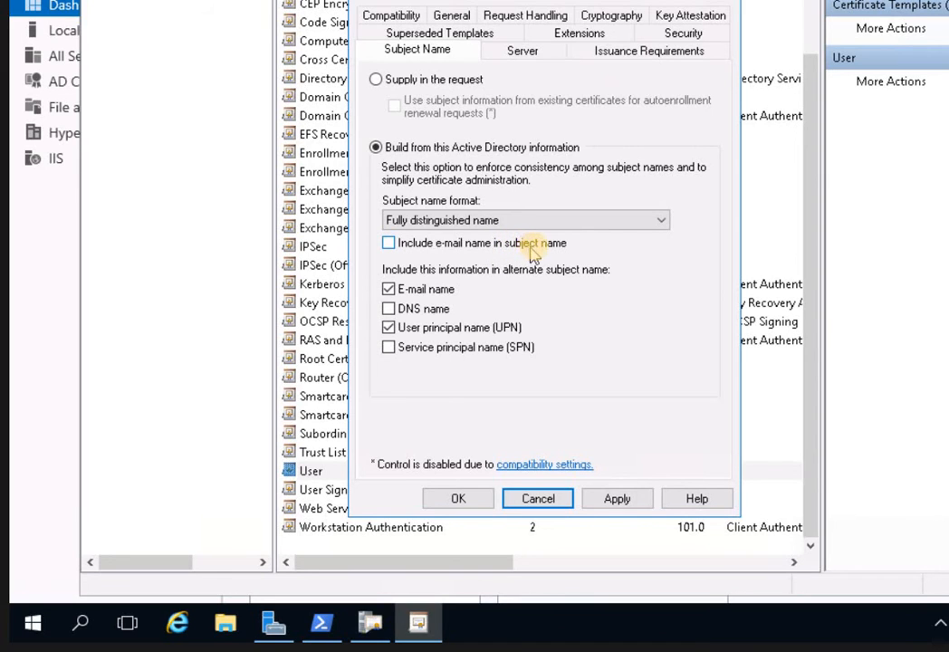
{"action": "left_click", "coordinate": [422, 290]}
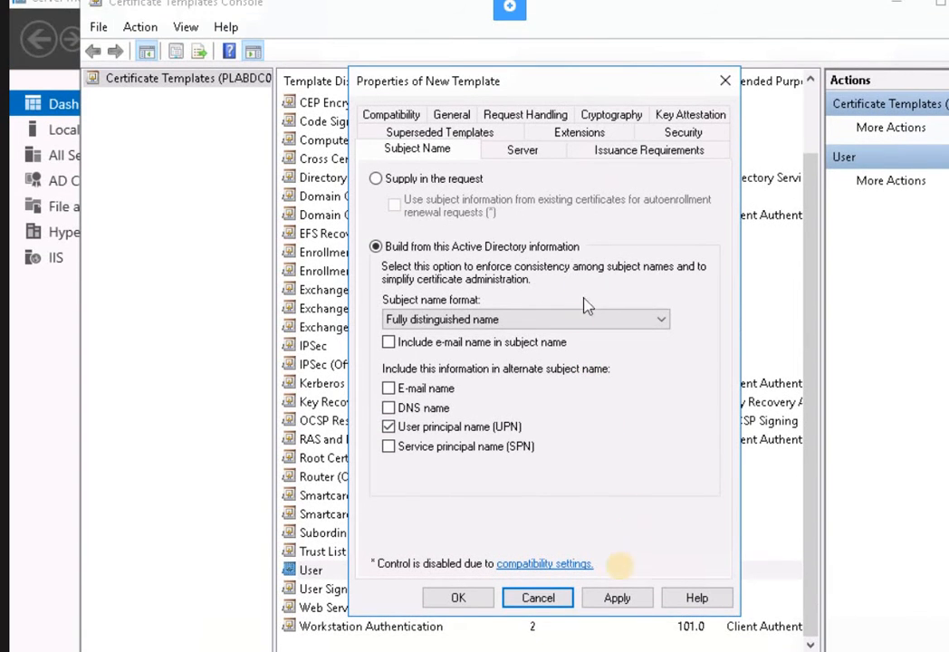
{"action": "left_click", "coordinate": [616, 599]}
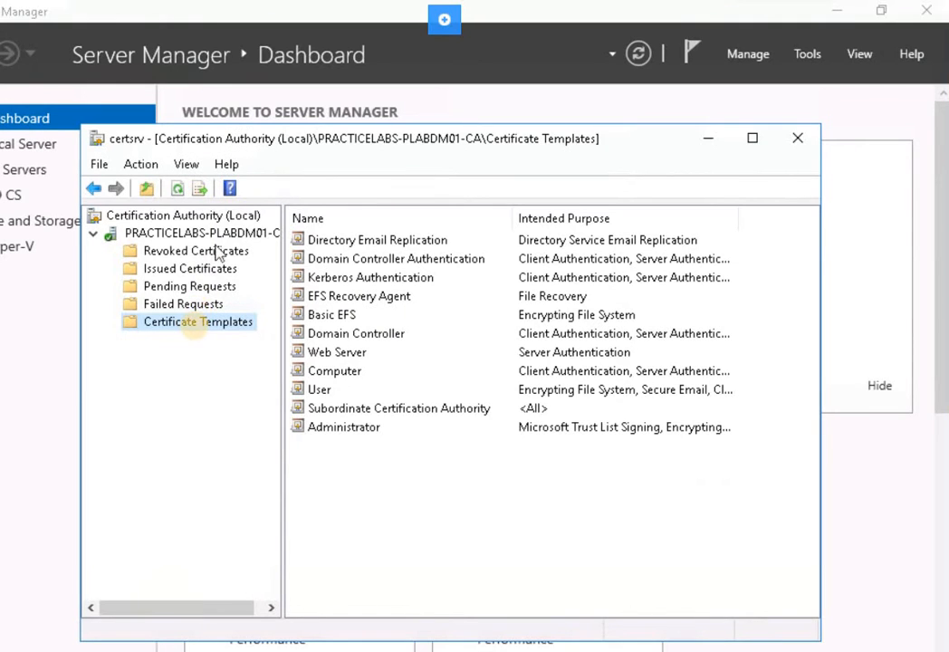
Add SecureUser as a new certificate template to issue on the CA.
{"action": "right_click", "coordinate": [169, 332]}
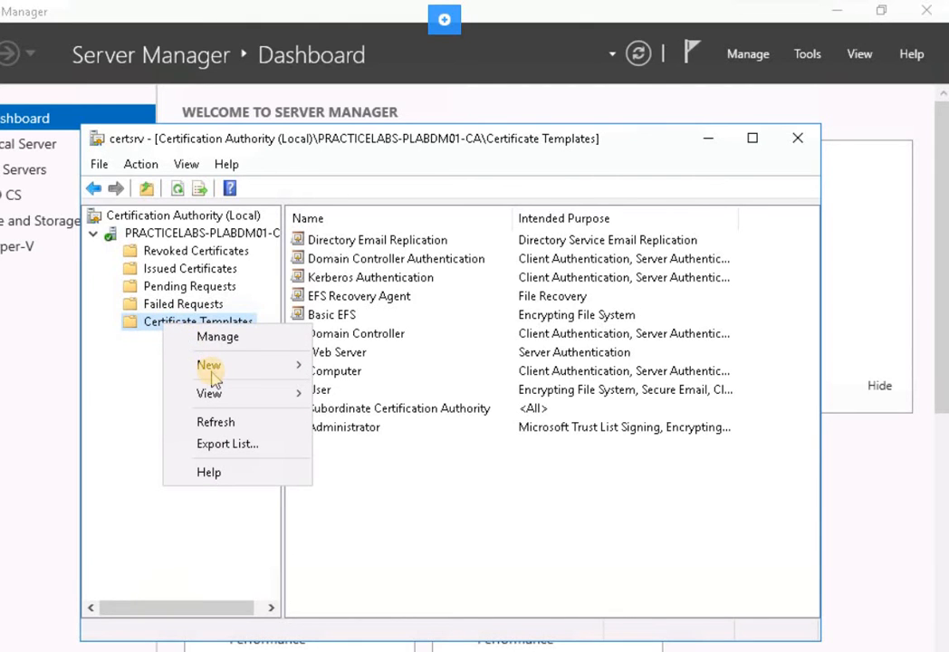
{"action": "mouse_move", "coordinate": [238, 378]}
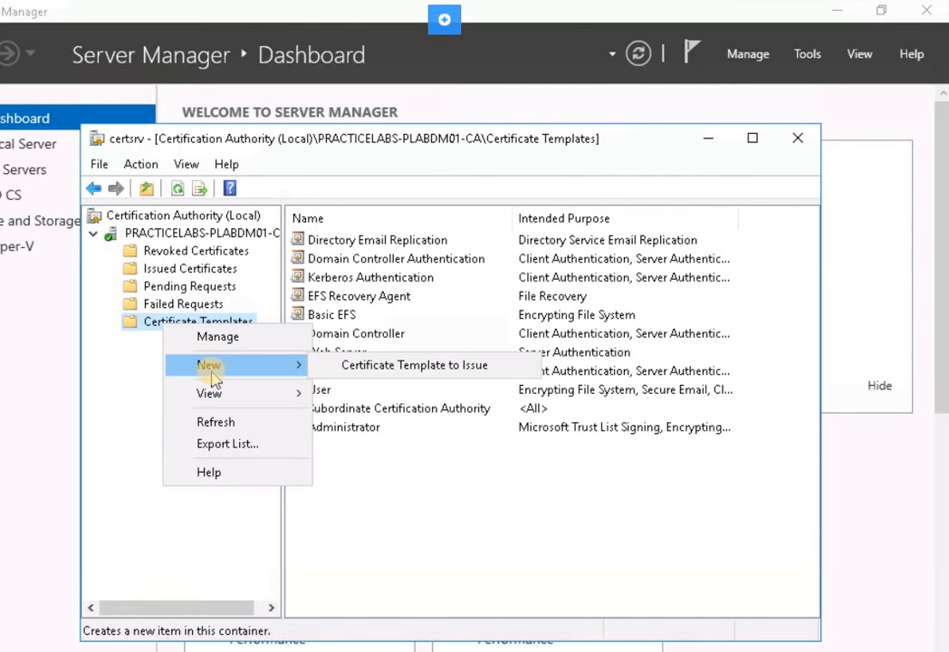
{"action": "left_click", "coordinate": [358, 369]}
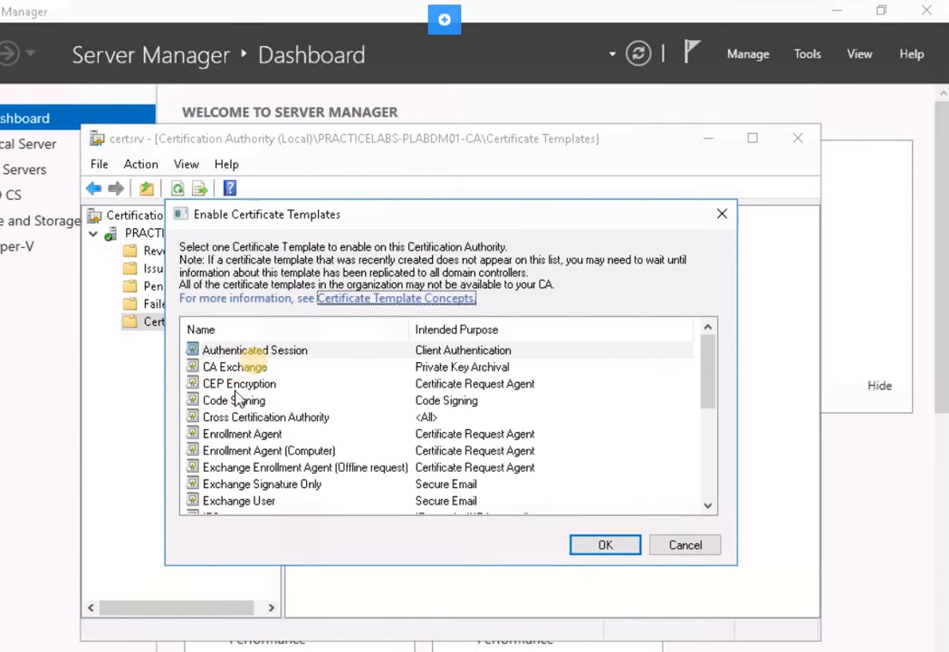
{"action": "left_click", "coordinate": [245, 385]}
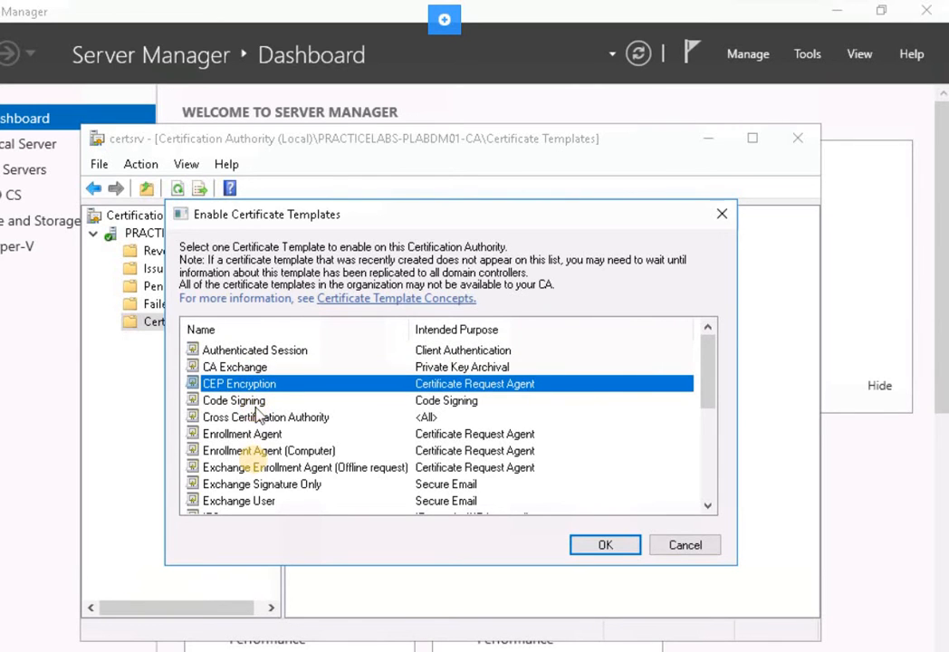
{"action": "scroll", "coordinate": [212, 414], "scroll_direction": "down", "scroll_amount": 5}
{"action": "left_click", "coordinate": [223, 418]}
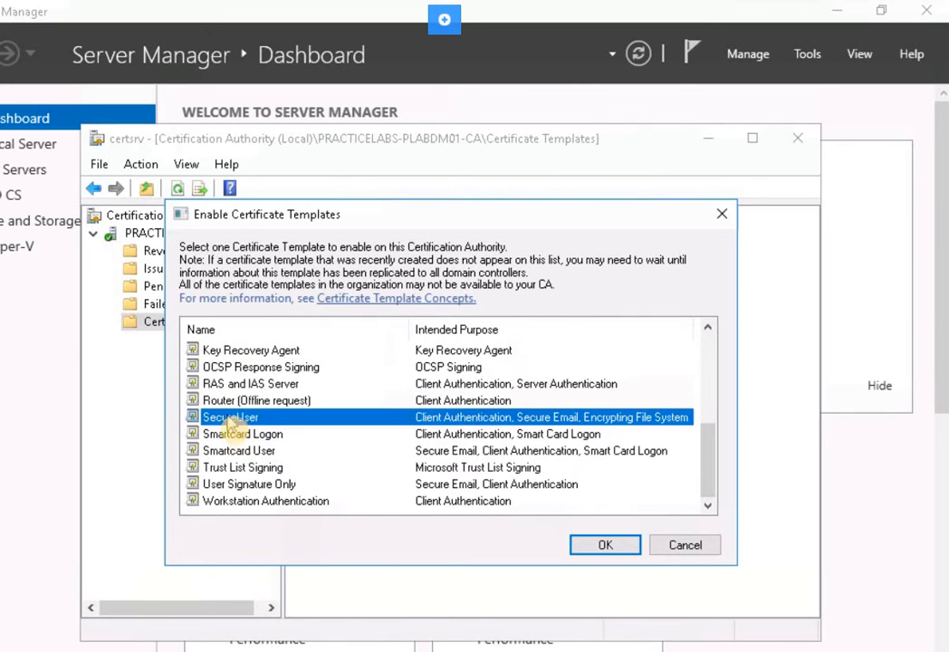
{"action": "left_click", "coordinate": [607, 546]}
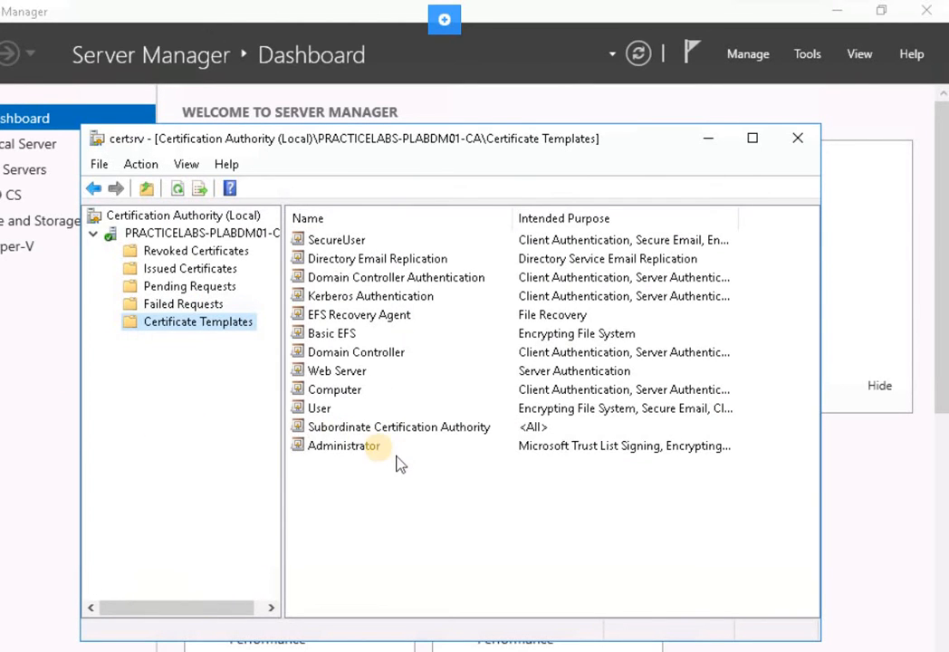
Check that SecureUser is in the CA's template list, then minimize the certsrv console.
{"action": "left_click", "coordinate": [315, 240]}
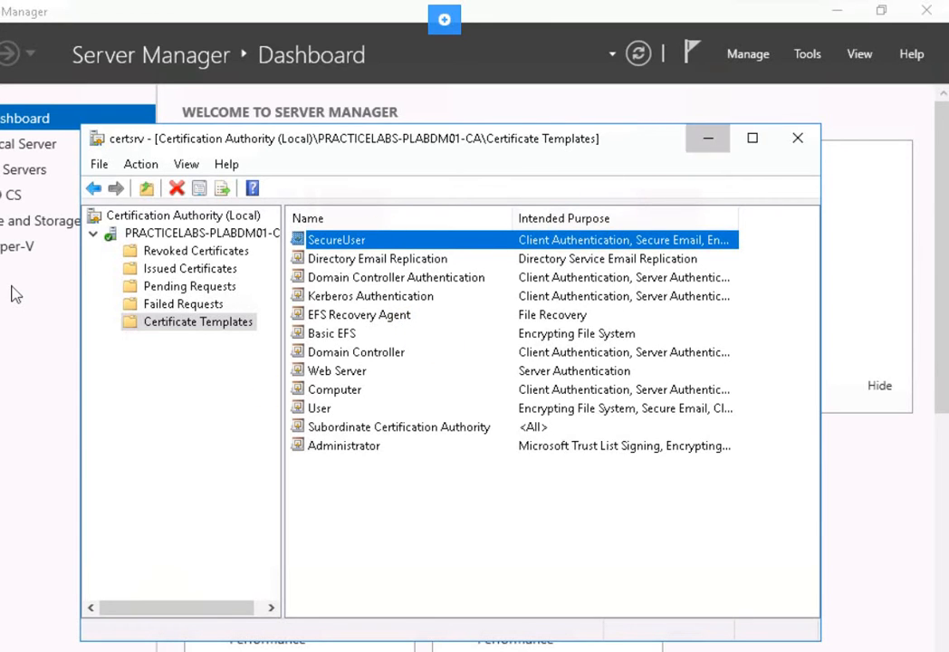
{"action": "left_click", "coordinate": [708, 138]}
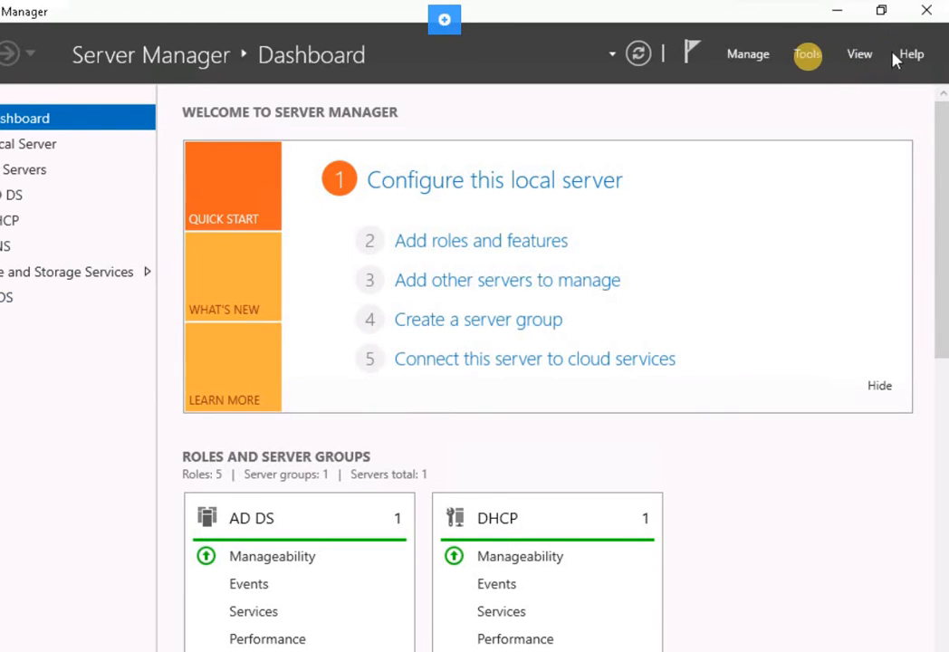
Launch Group Policy Management, expand the PRACTICELABS.COM domain, and permanently dismiss the link warning.
{"action": "left_click", "coordinate": [804, 53]}
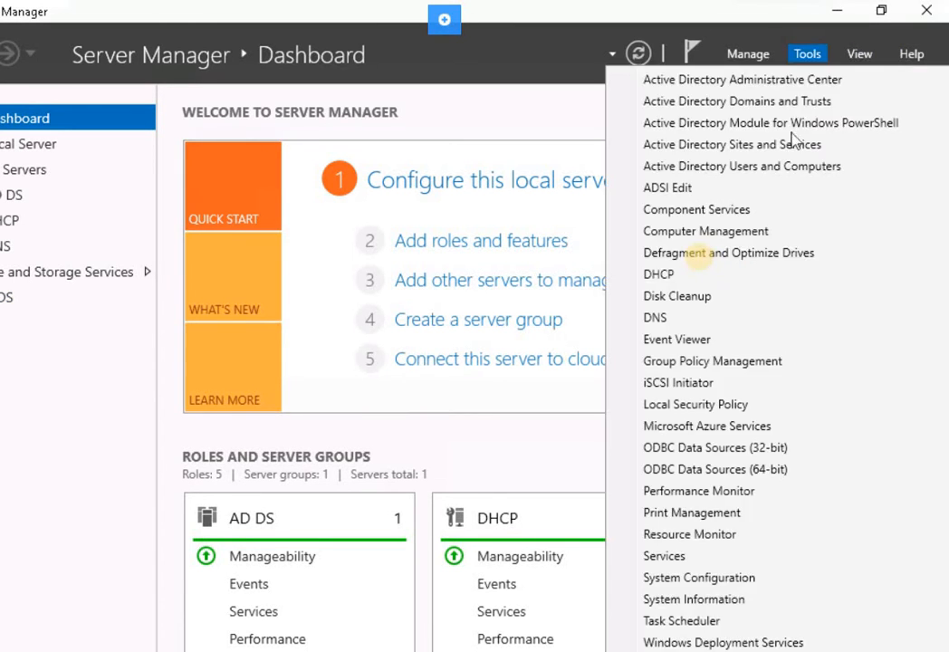
{"action": "left_click", "coordinate": [669, 362]}
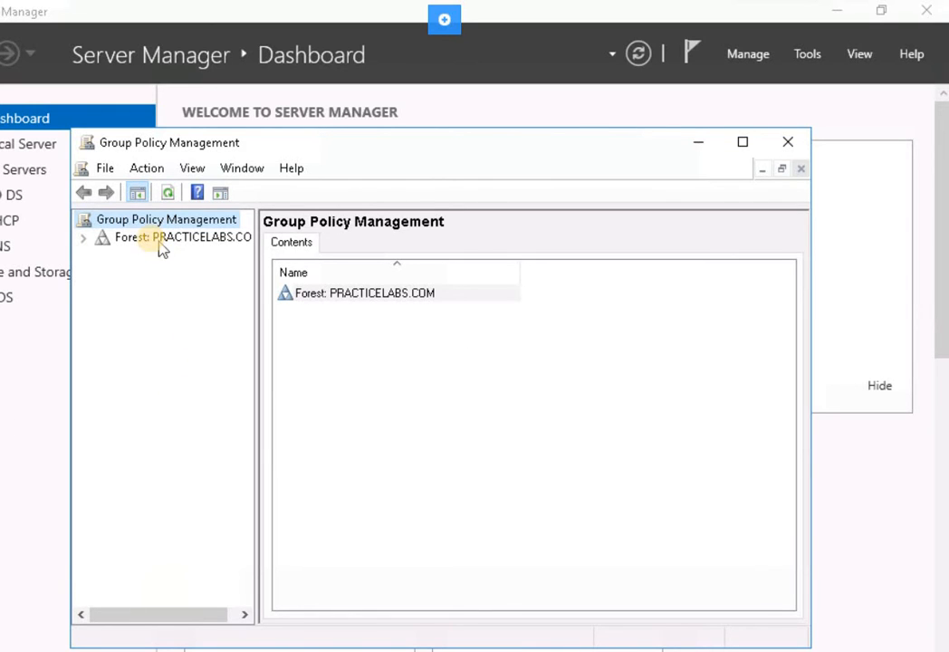
{"action": "left_click", "coordinate": [81, 237]}
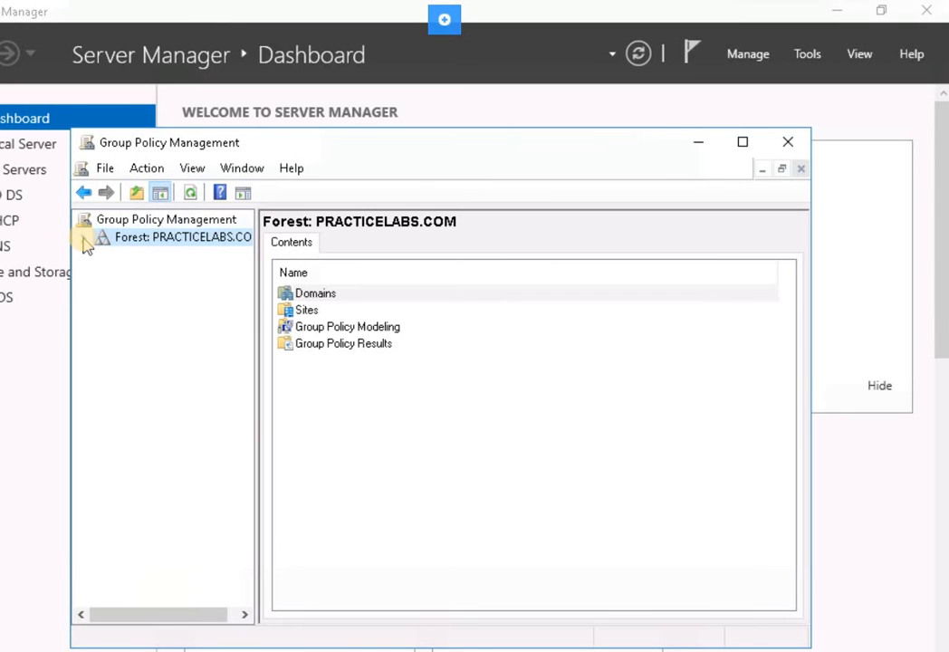
{"action": "left_click", "coordinate": [84, 239]}
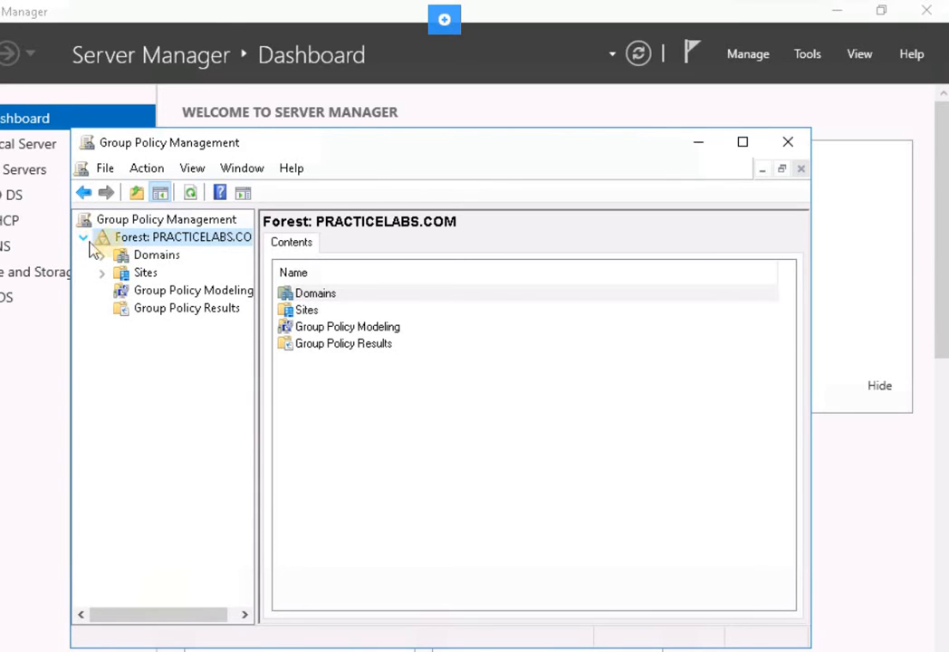
{"action": "left_click", "coordinate": [103, 258]}
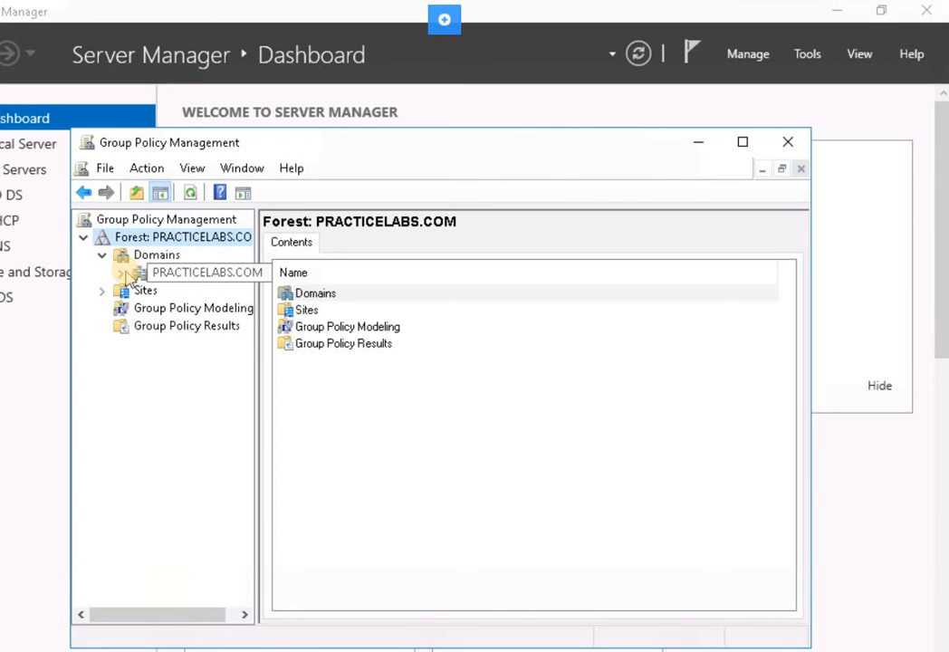
{"action": "left_click", "coordinate": [130, 277]}
{"action": "left_click", "coordinate": [121, 273]}
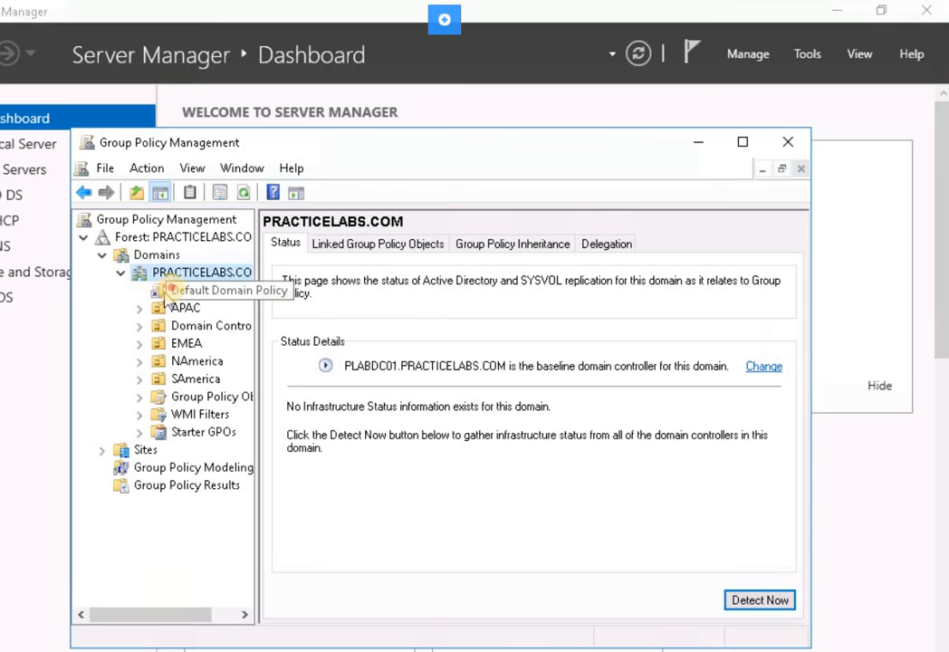
{"action": "left_click", "coordinate": [175, 295]}
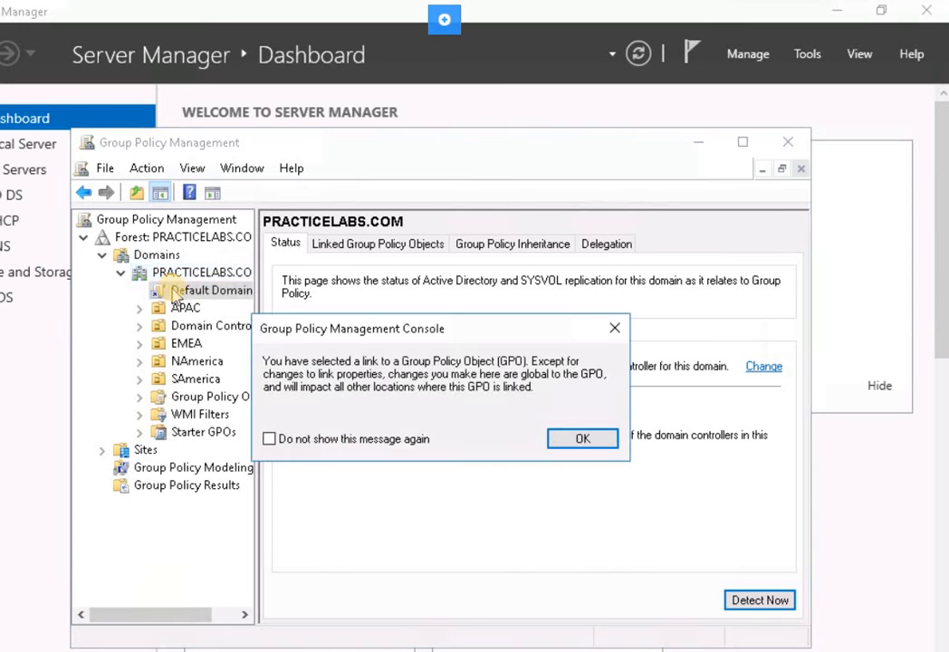
{"action": "left_click", "coordinate": [388, 441]}
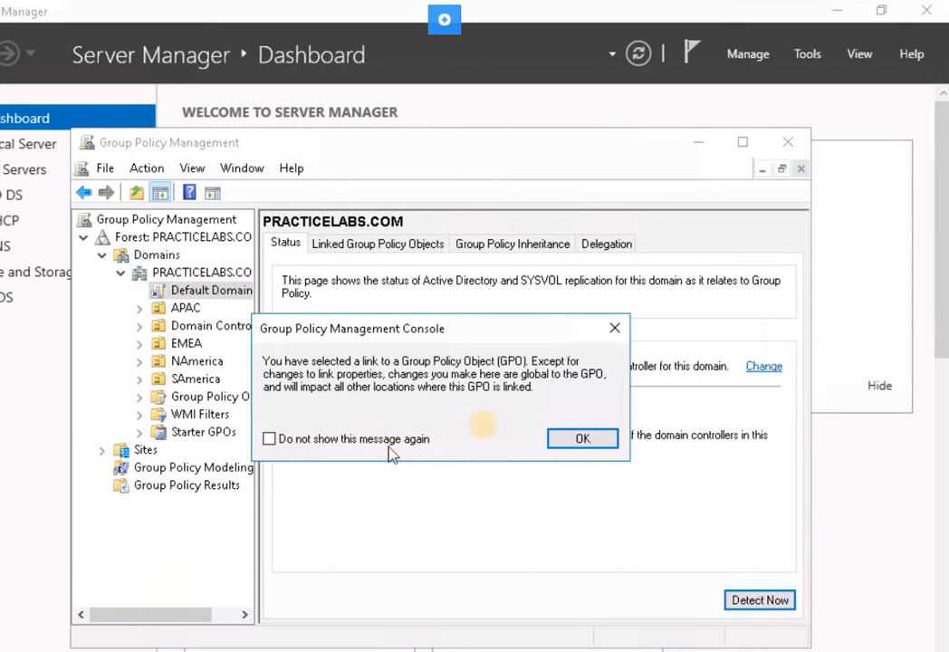
{"action": "left_click", "coordinate": [581, 442]}
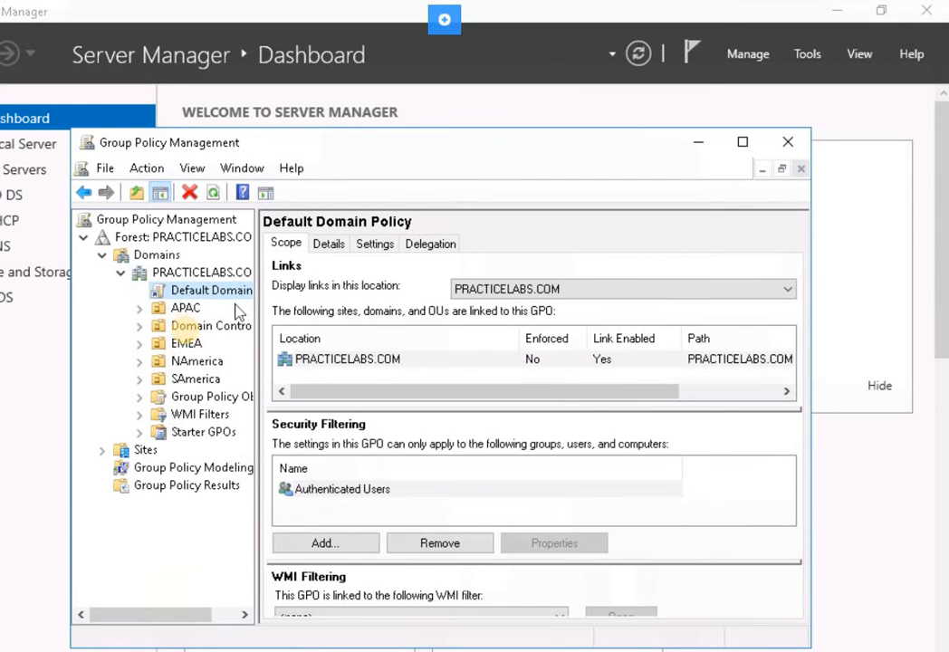
Expand APAC, select its IT organisational unit and show its context menu.
{"action": "left_click", "coordinate": [184, 308]}
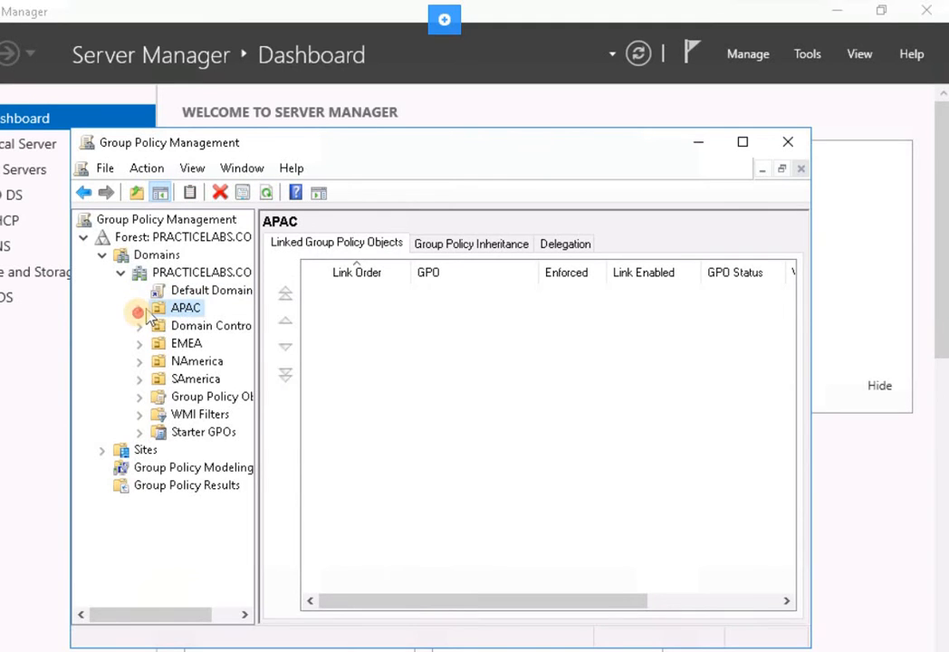
{"action": "left_click", "coordinate": [139, 309]}
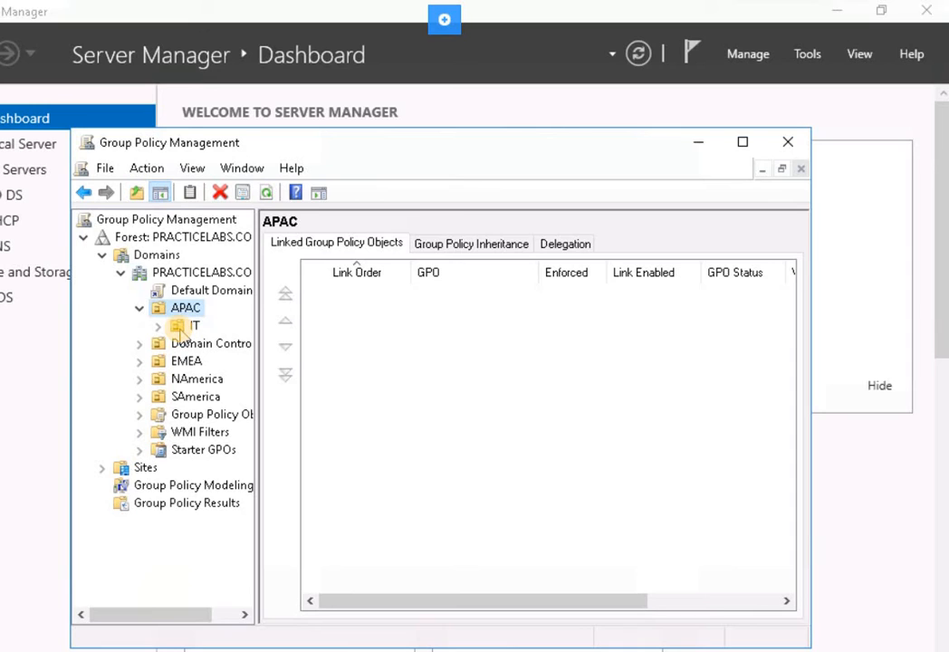
{"action": "left_click", "coordinate": [181, 331]}
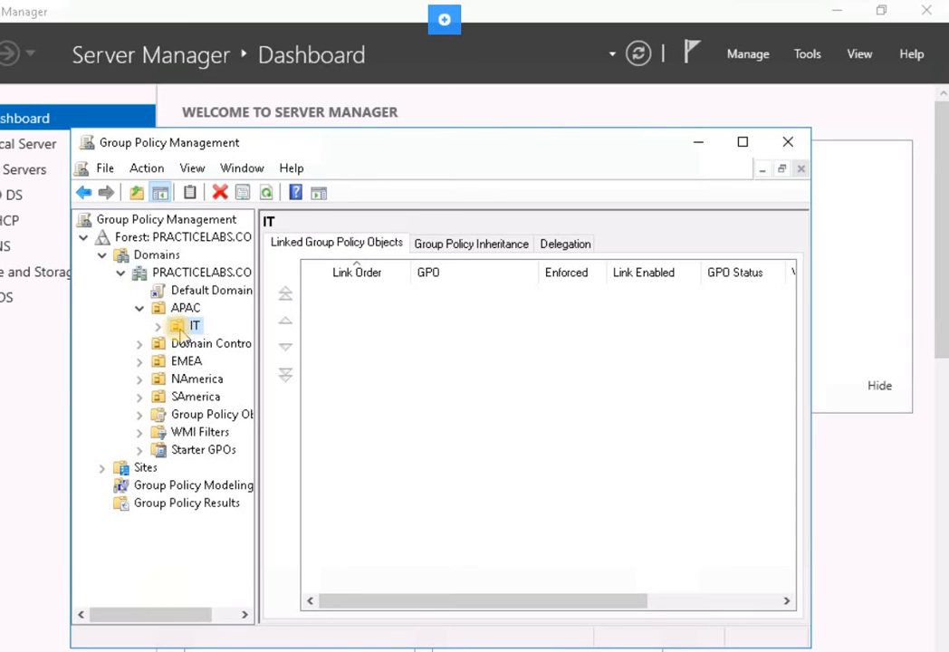
{"action": "double_click", "coordinate": [187, 328]}
{"action": "right_click", "coordinate": [189, 333]}
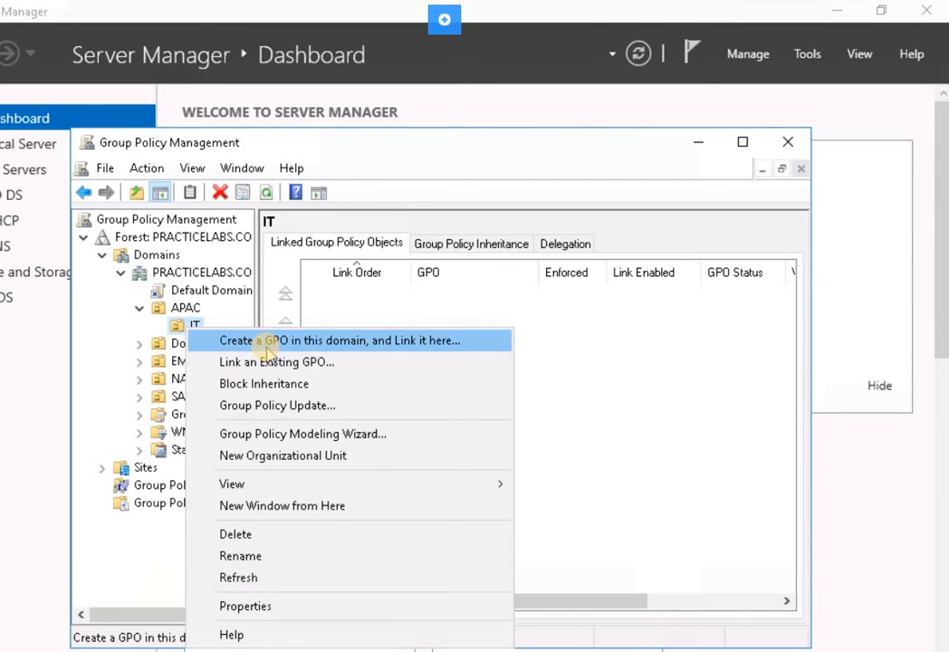
Create a GPO named 'Certificate Auto Enrollment' linked to the IT OU.
{"action": "left_click", "coordinate": [269, 342]}
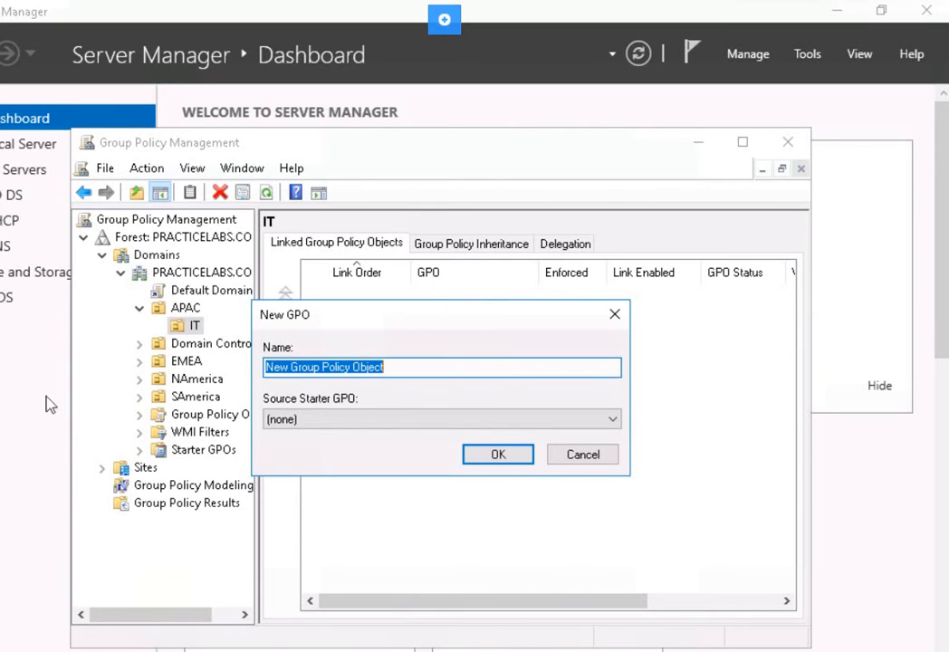
{"action": "left_click", "coordinate": [422, 369]}
{"action": "key", "text": "shift+Left"}
{"action": "key", "text": "shift+Left"}
{"action": "key", "text": "shift+Left"}
{"action": "key", "text": "shift+Left"}
{"action": "key", "text": "shift+Left"}
{"action": "key", "text": "shift+Left"}
{"action": "key", "text": "shift+Left"}
{"action": "key", "text": "shift+Left"}
{"action": "key", "text": "shift+Left"}
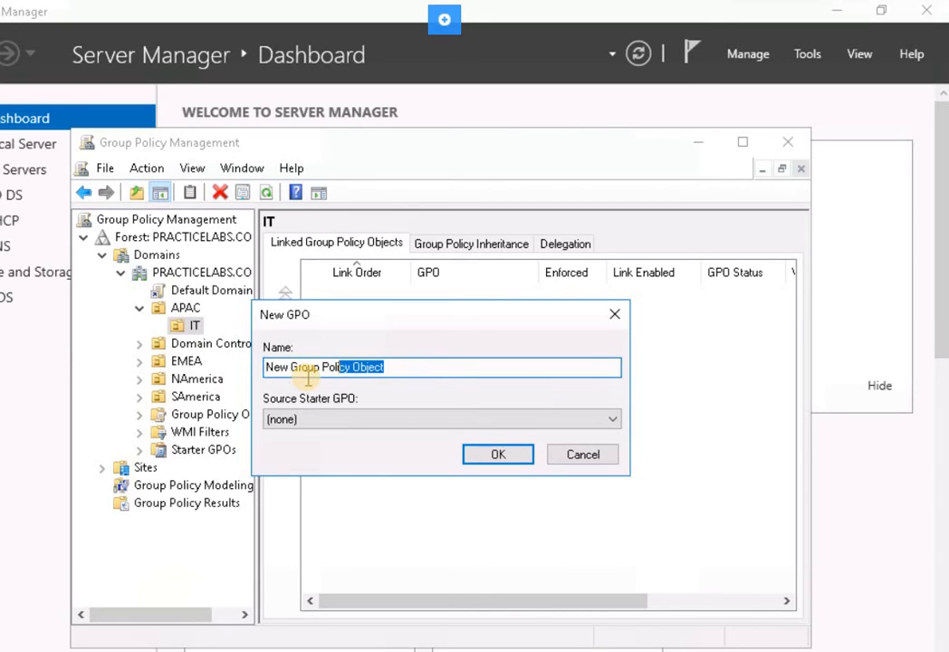
{"action": "key", "text": "shift+Home"}
{"action": "type", "text": "C"}
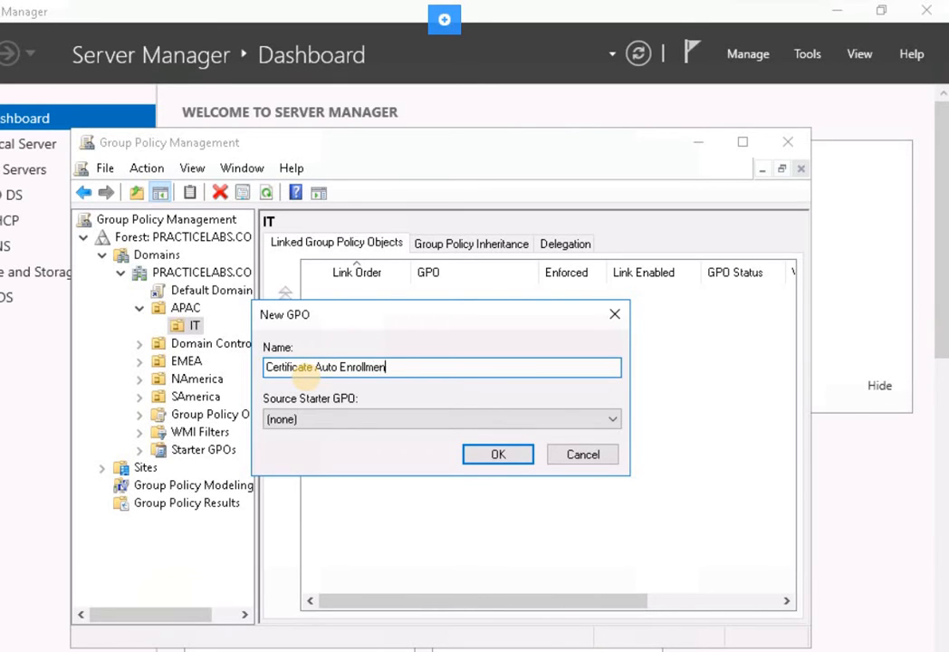
{"action": "type", "text": "ertificate Auto Enrollment"}
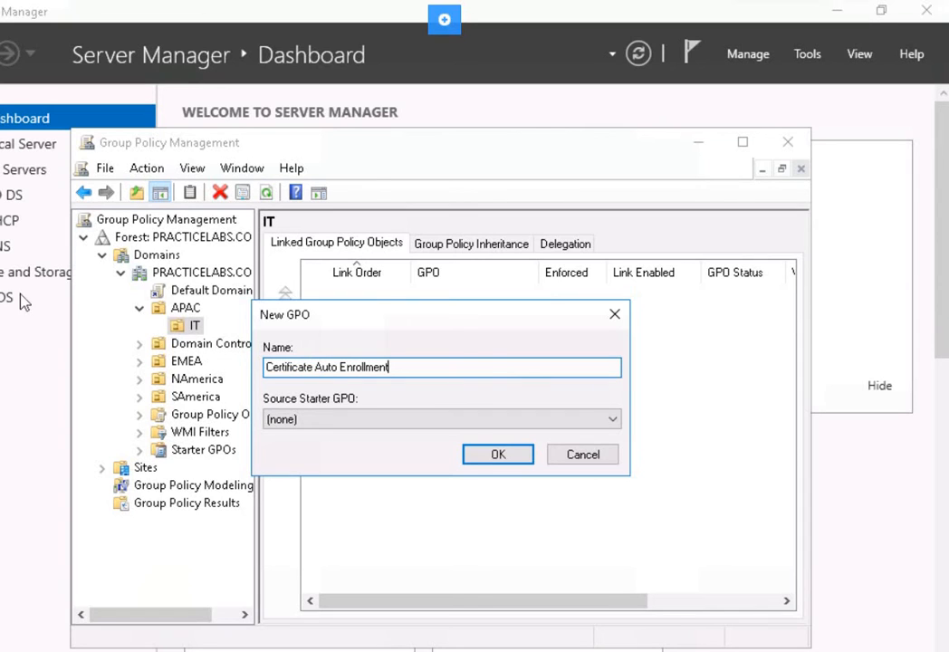
{"action": "left_click", "coordinate": [497, 456]}
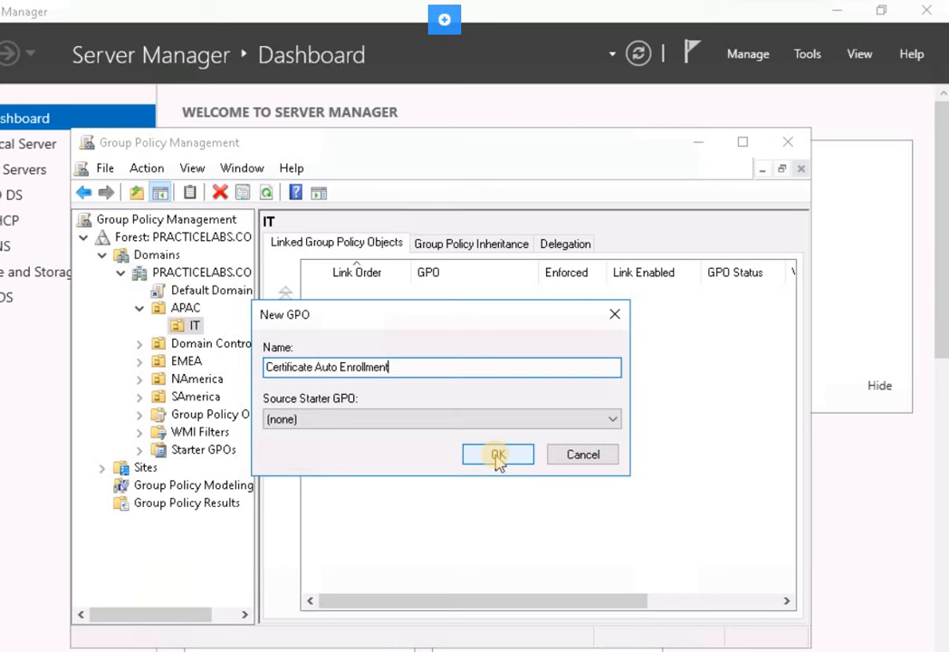
{"action": "key", "text": "Return"}
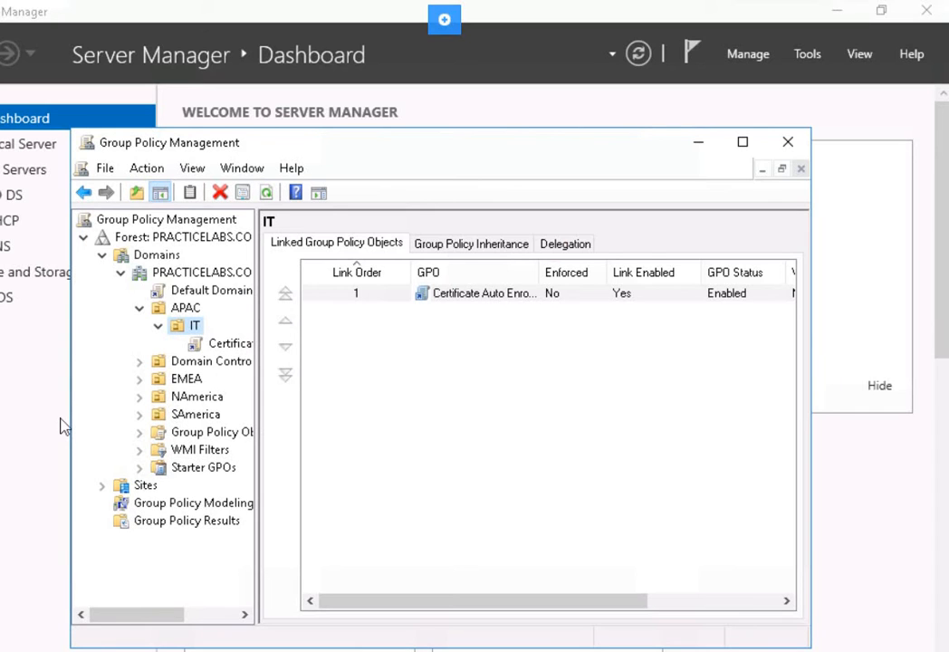
Select the Certificate Auto Enrollment GPO under IT and open it for editing.
{"action": "left_click", "coordinate": [195, 328]}
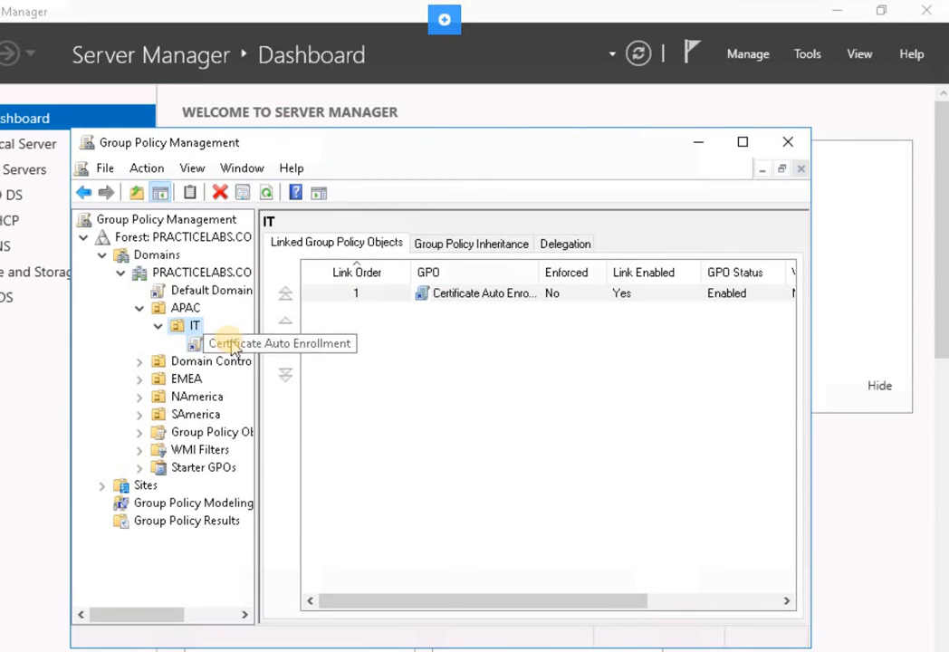
{"action": "left_click", "coordinate": [234, 350]}
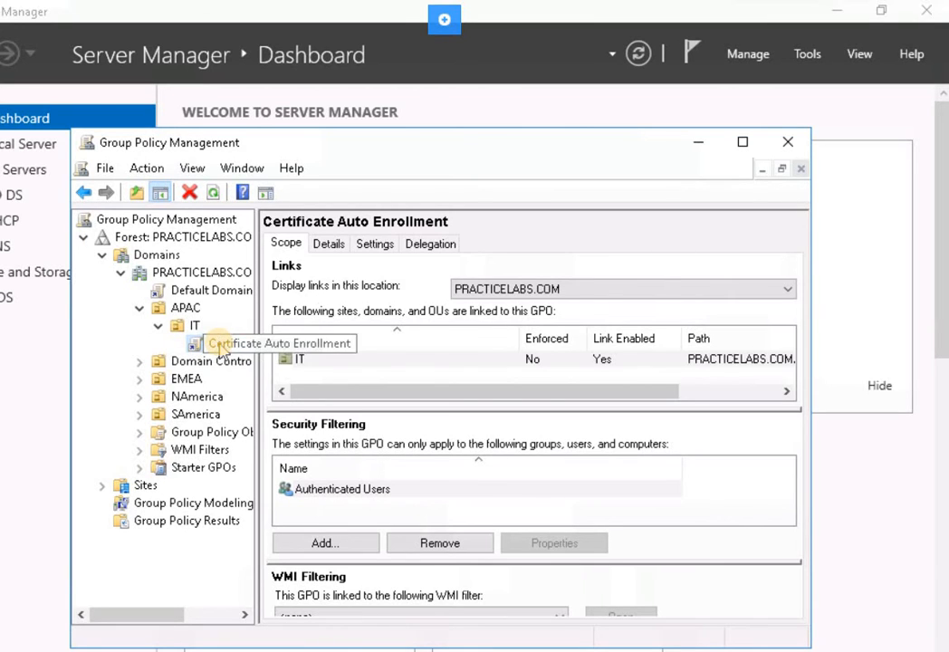
{"action": "right_click", "coordinate": [221, 350]}
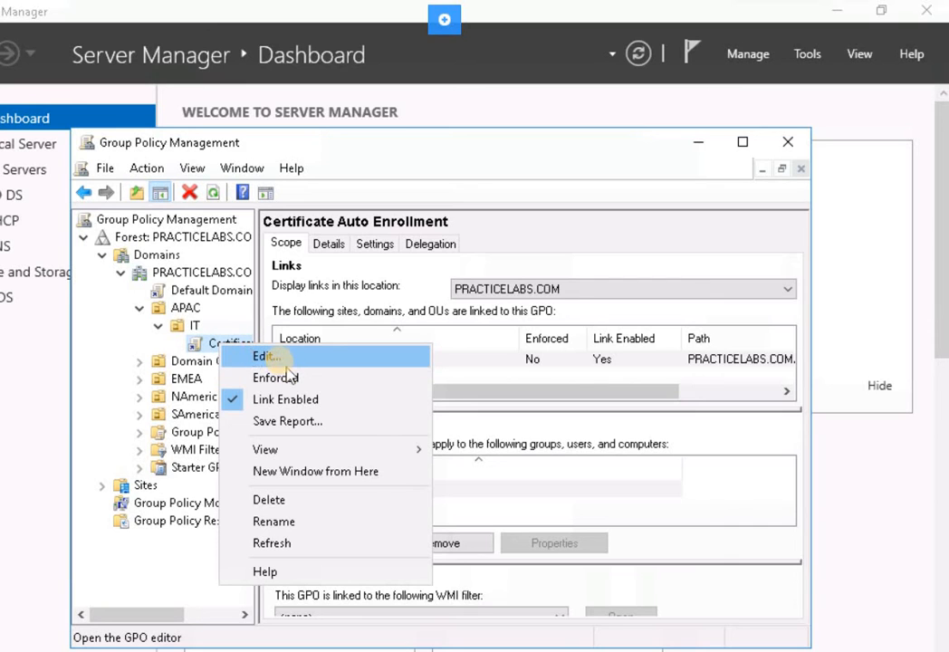
{"action": "key", "text": "Return"}
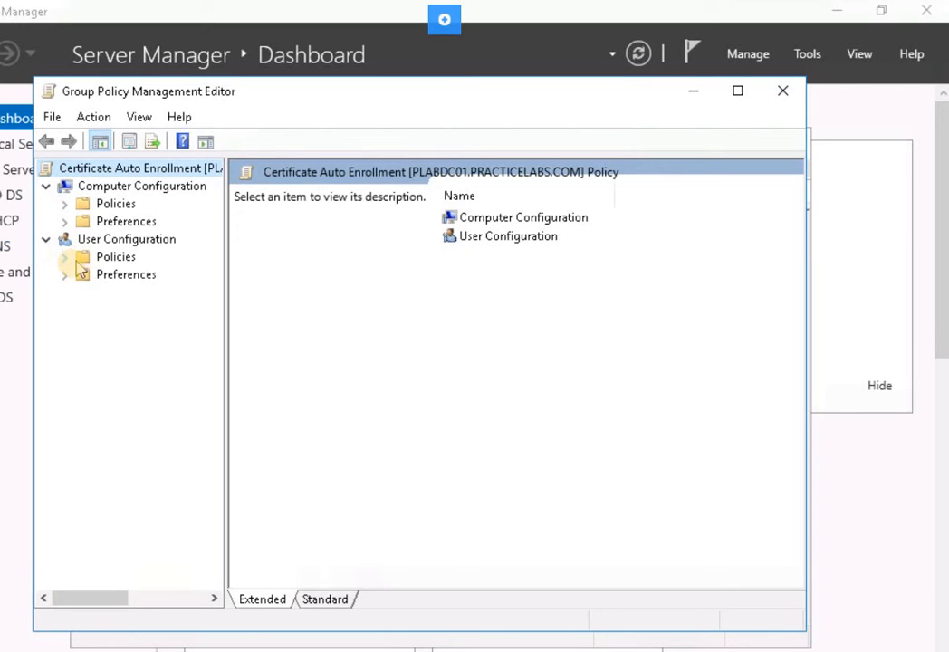
Open the Auto-Enrollment policy properties under User Configuration's Public Key Policies.
{"action": "double_click", "coordinate": [118, 258]}
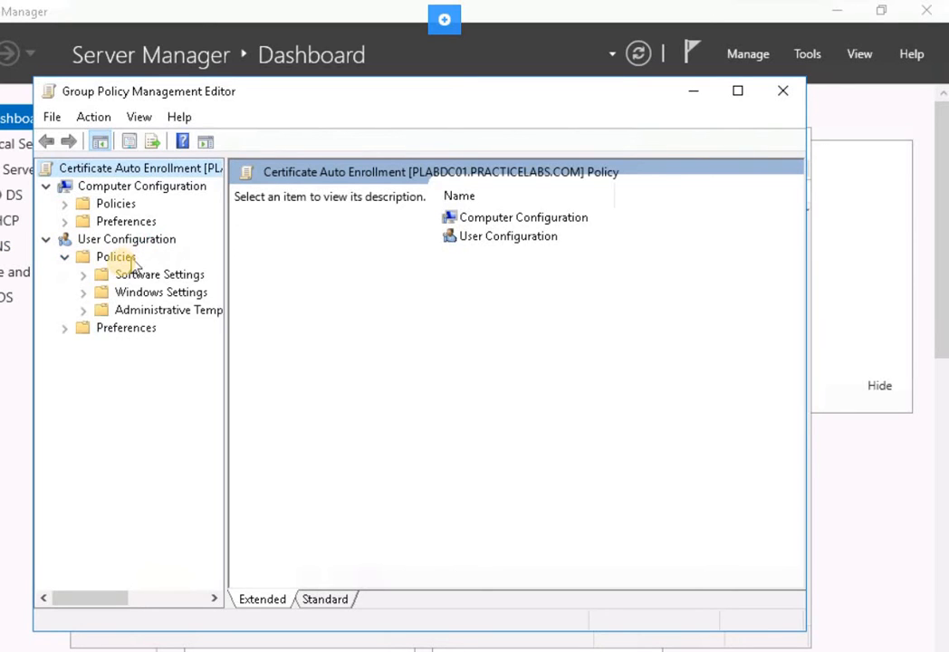
{"action": "left_click", "coordinate": [84, 293]}
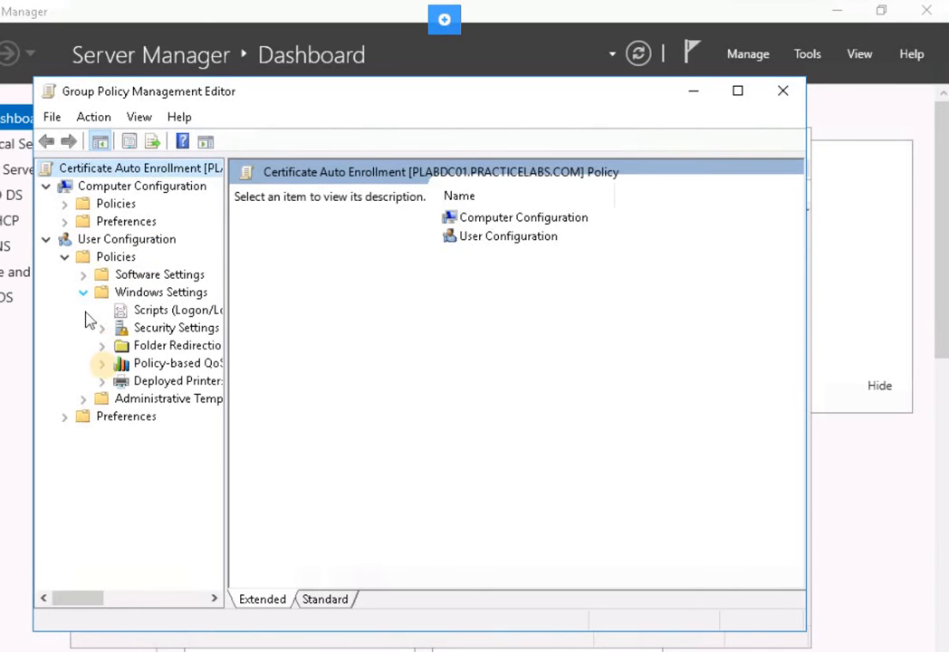
{"action": "double_click", "coordinate": [163, 329]}
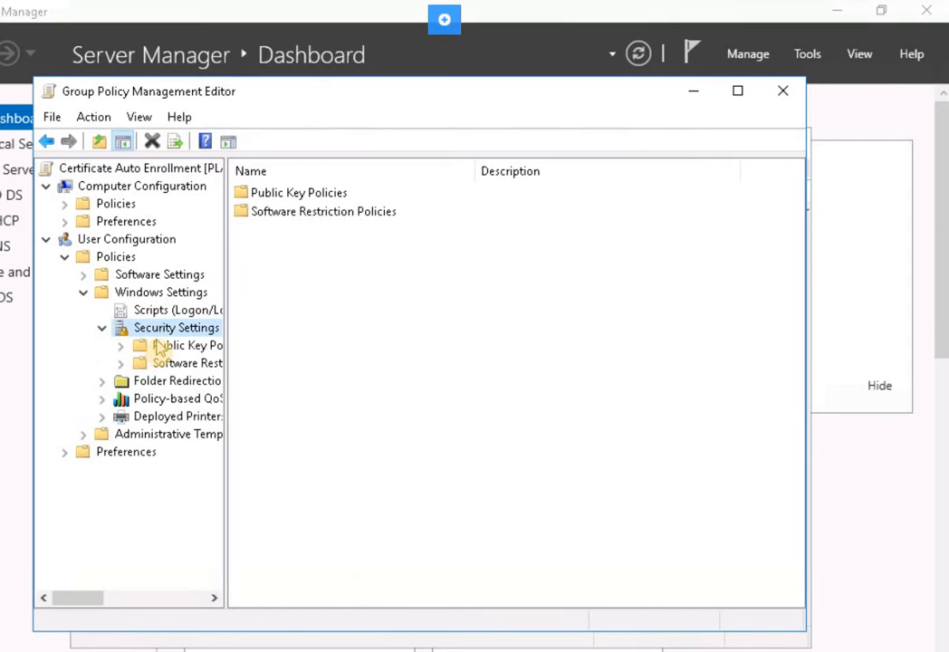
{"action": "double_click", "coordinate": [163, 347]}
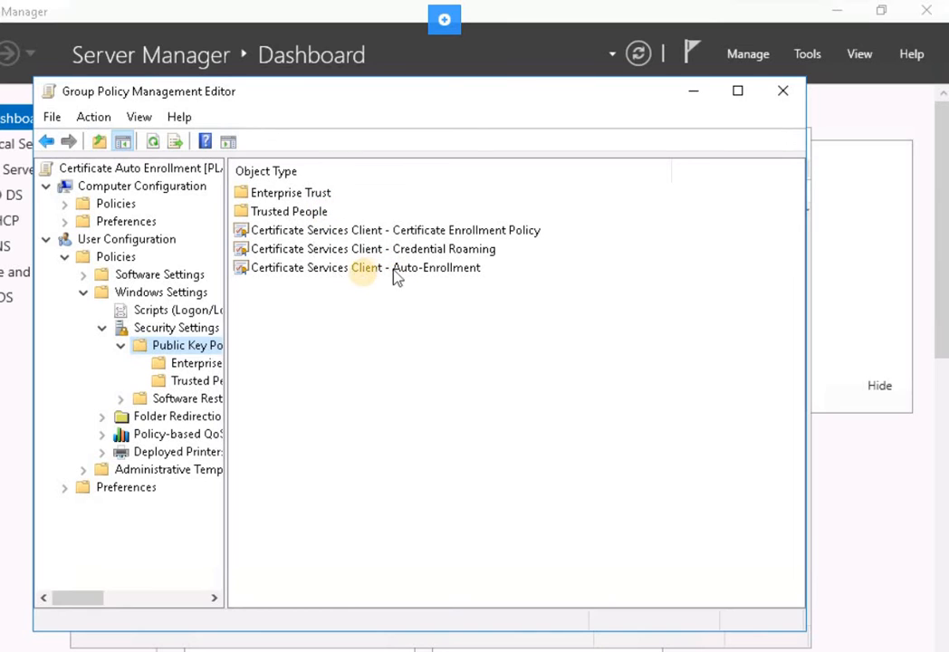
{"action": "left_click", "coordinate": [279, 268]}
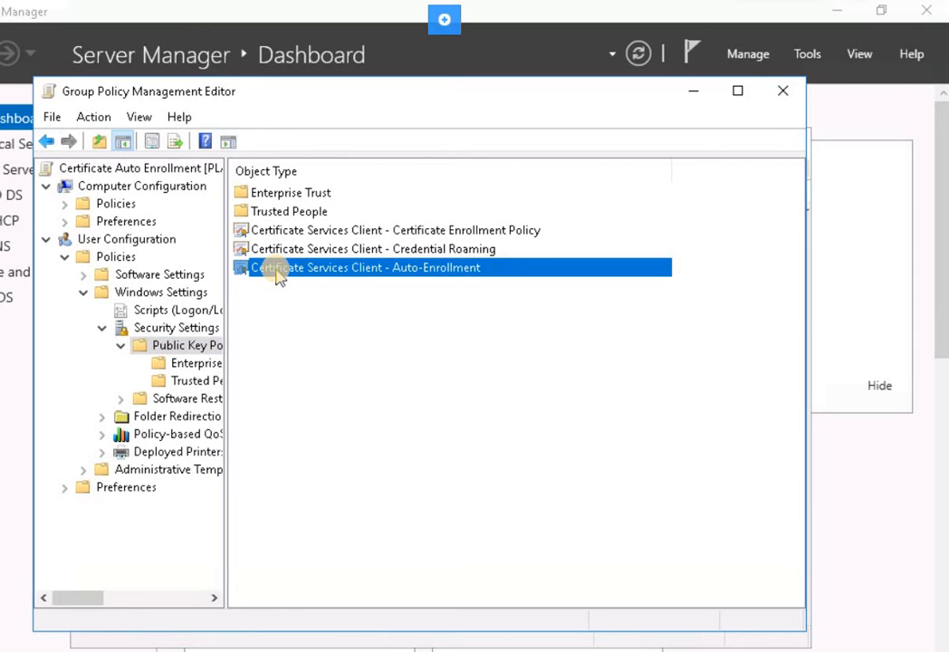
{"action": "right_click", "coordinate": [276, 270]}
{"action": "left_click", "coordinate": [325, 286]}
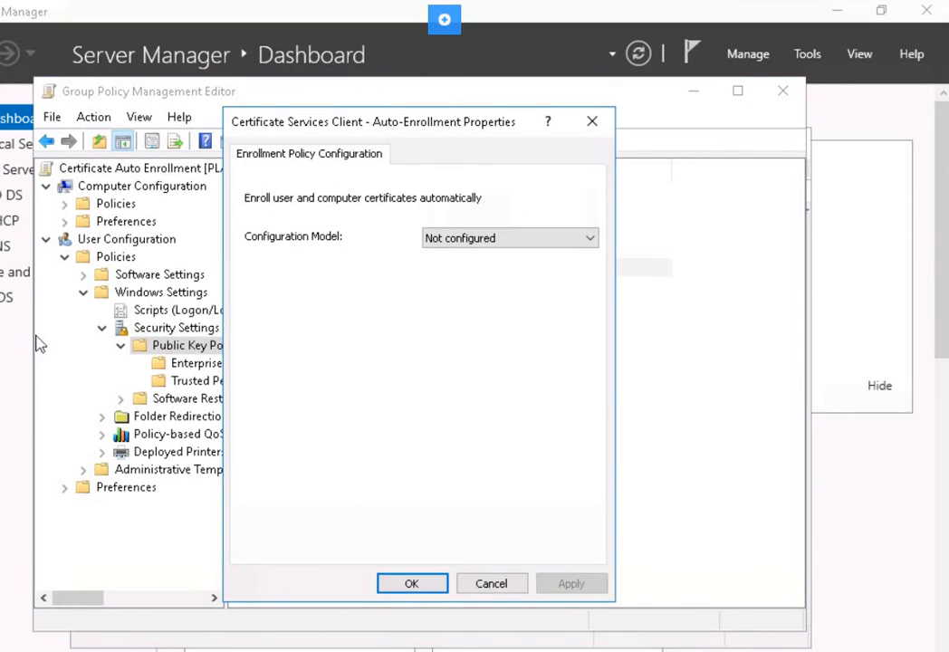
Enable auto-enrollment with template certificate updates and expiry notifications, apply, and close the editor.
{"action": "left_click", "coordinate": [478, 239]}
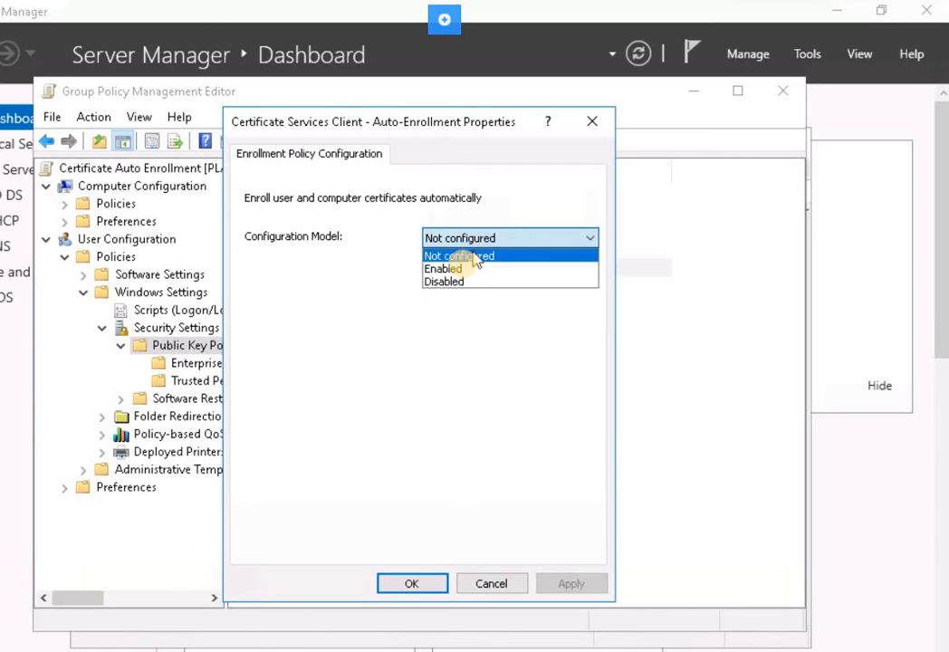
{"action": "left_click", "coordinate": [461, 269]}
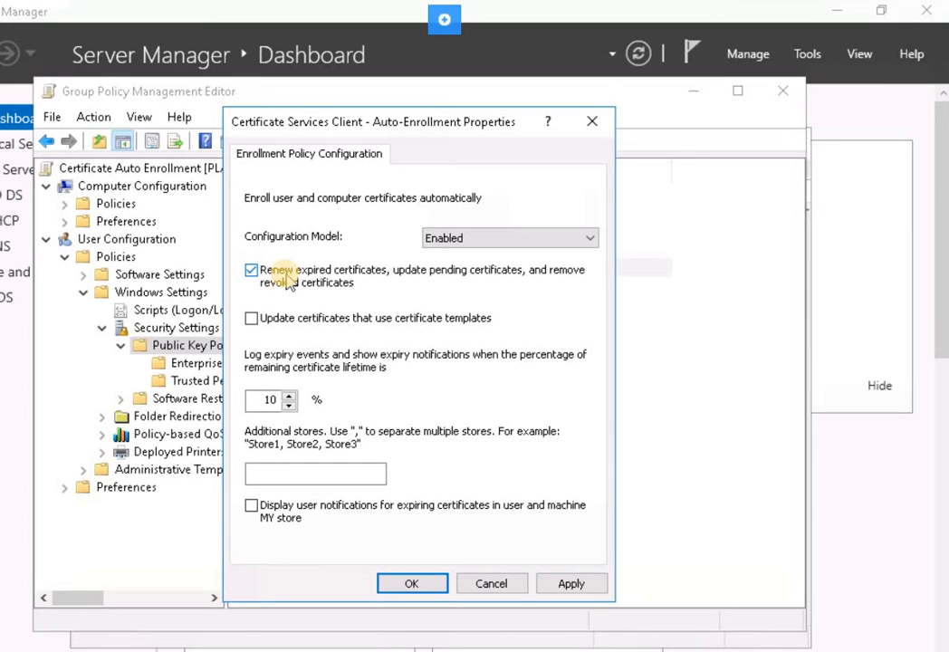
{"action": "left_click", "coordinate": [284, 328]}
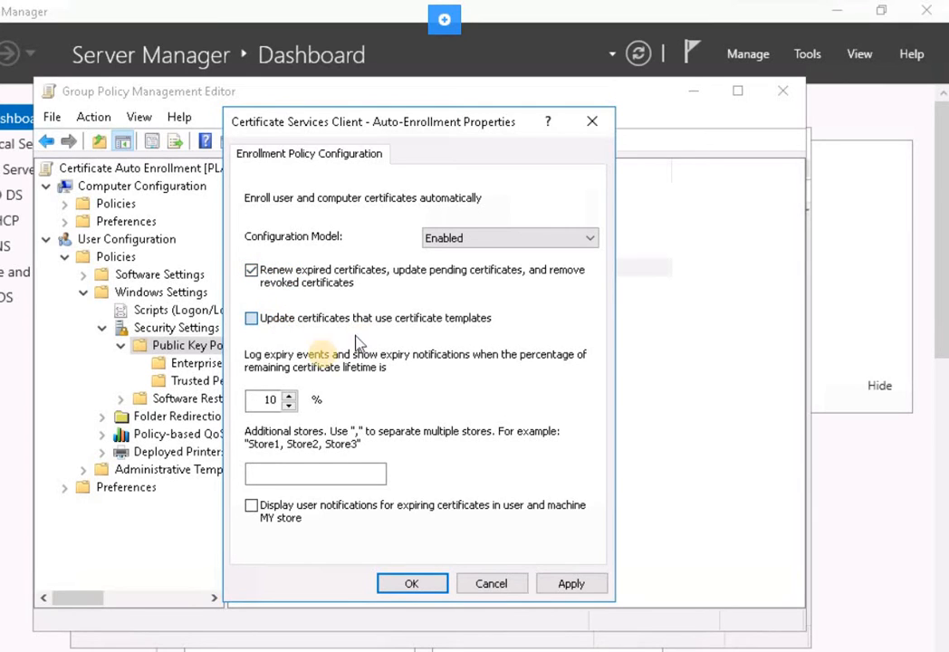
{"action": "left_click", "coordinate": [310, 514]}
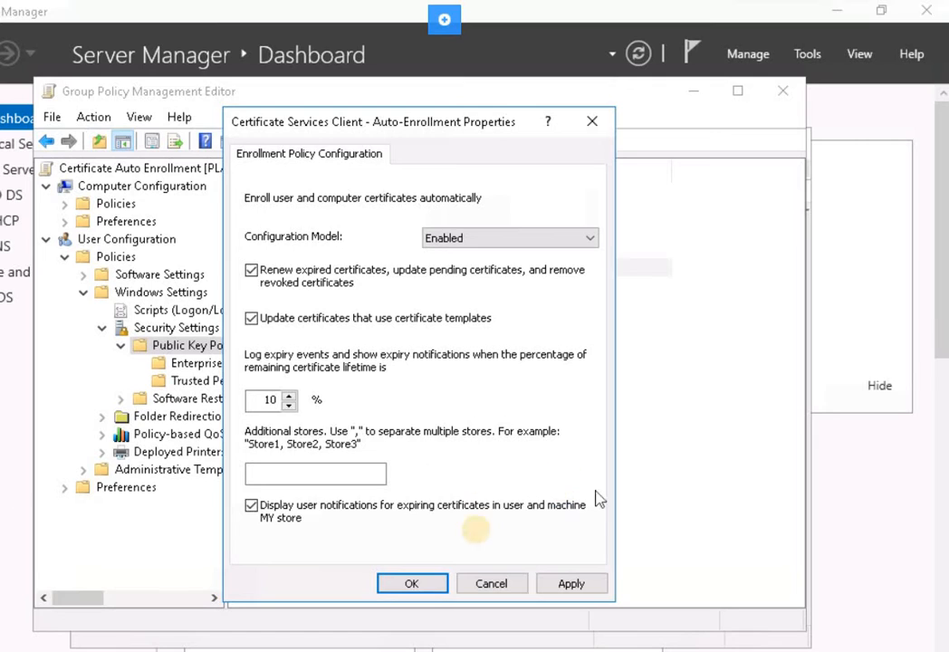
{"action": "left_click", "coordinate": [580, 586]}
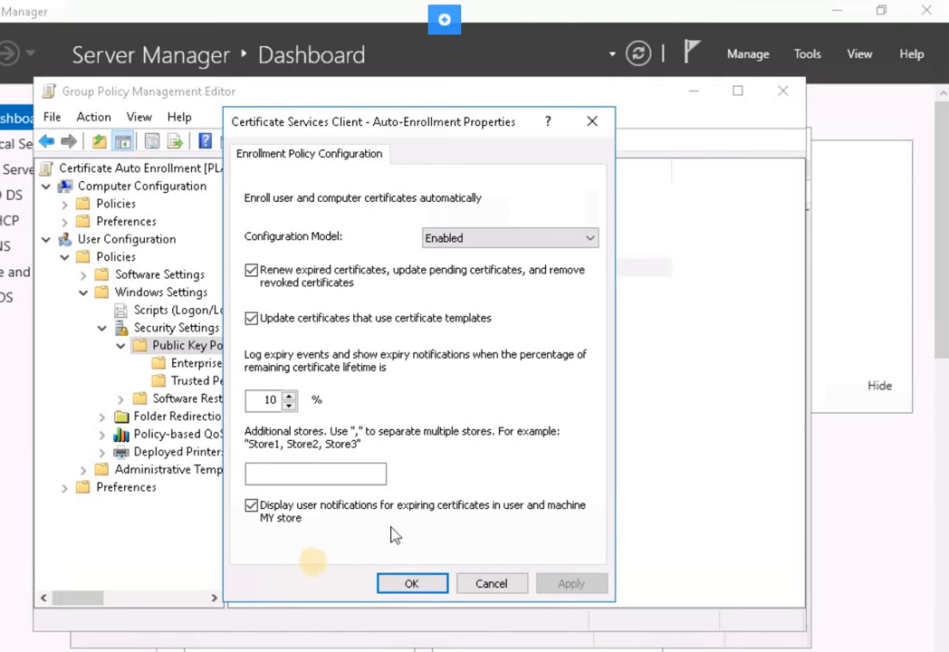
{"action": "left_click", "coordinate": [409, 584]}
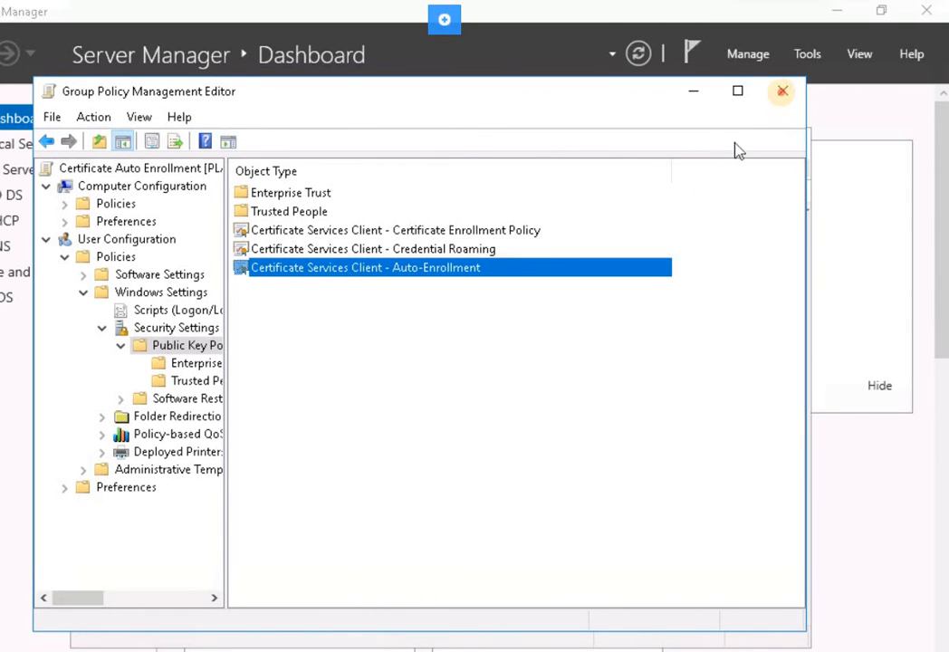
{"action": "left_click", "coordinate": [783, 91]}
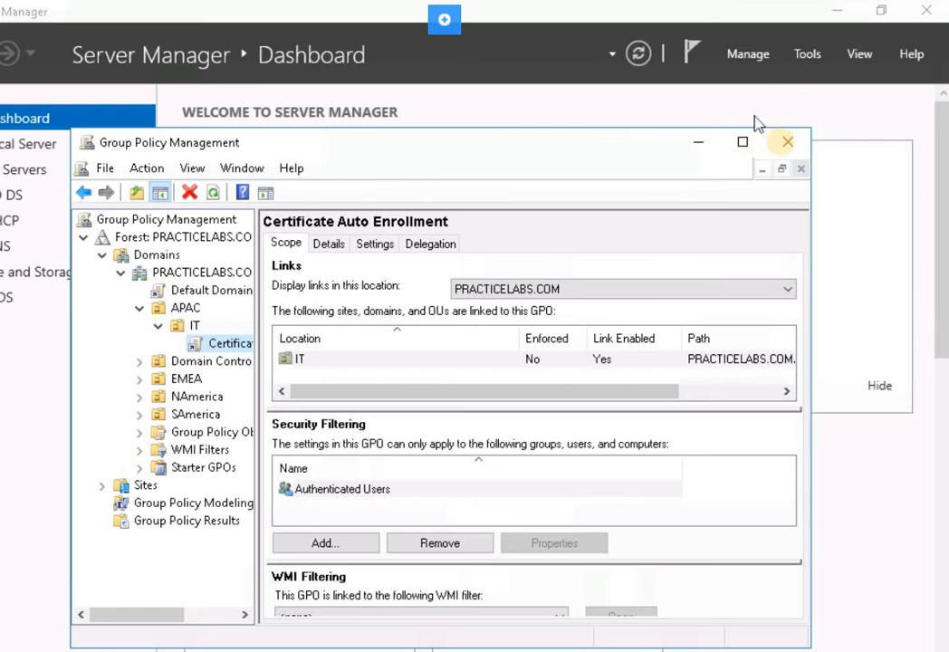
Close Group Policy Management and open the Start button's quick-access menu.
{"action": "left_click", "coordinate": [789, 145]}
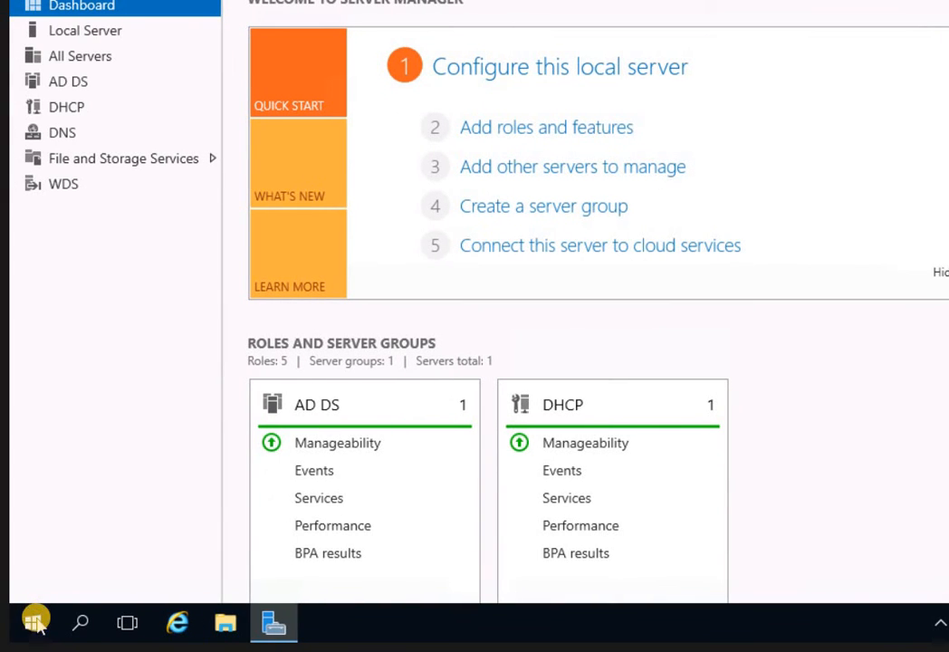
{"action": "right_click", "coordinate": [36, 624]}
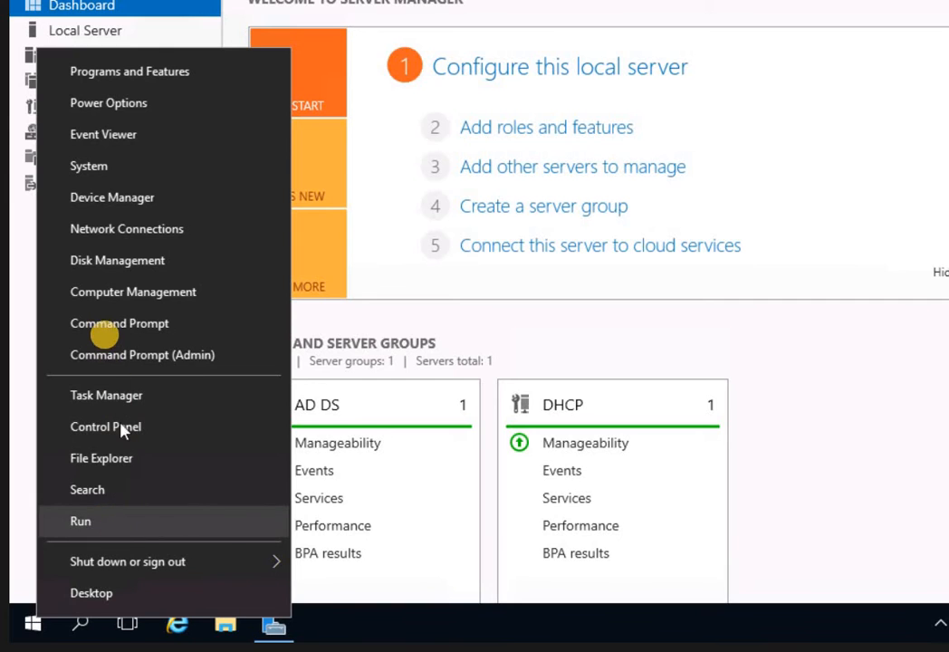
Open an administrator Command Prompt and get it ready for typing.
{"action": "left_click", "coordinate": [106, 325]}
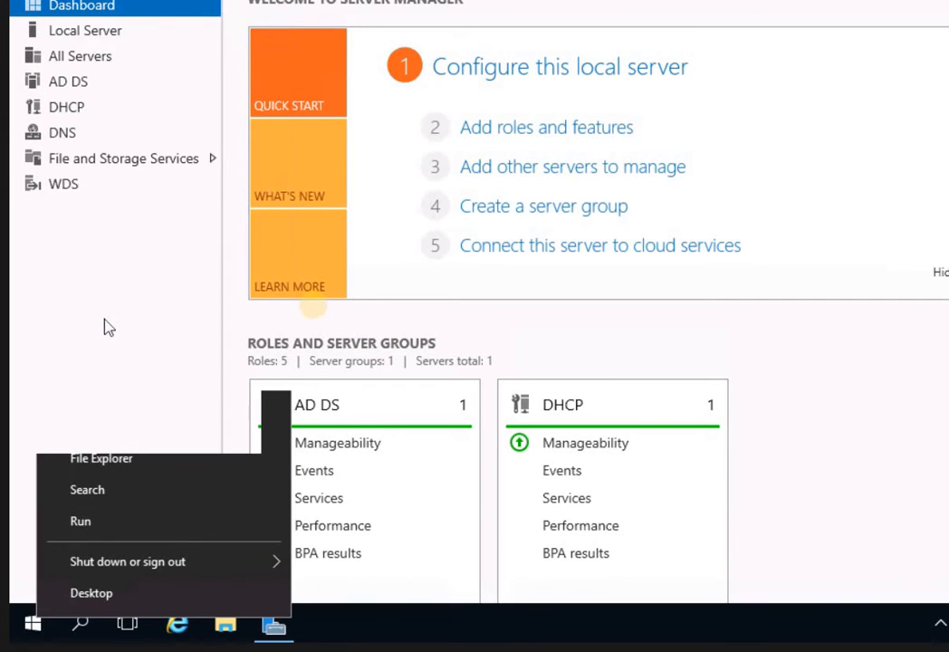
{"action": "left_click", "coordinate": [262, 167]}
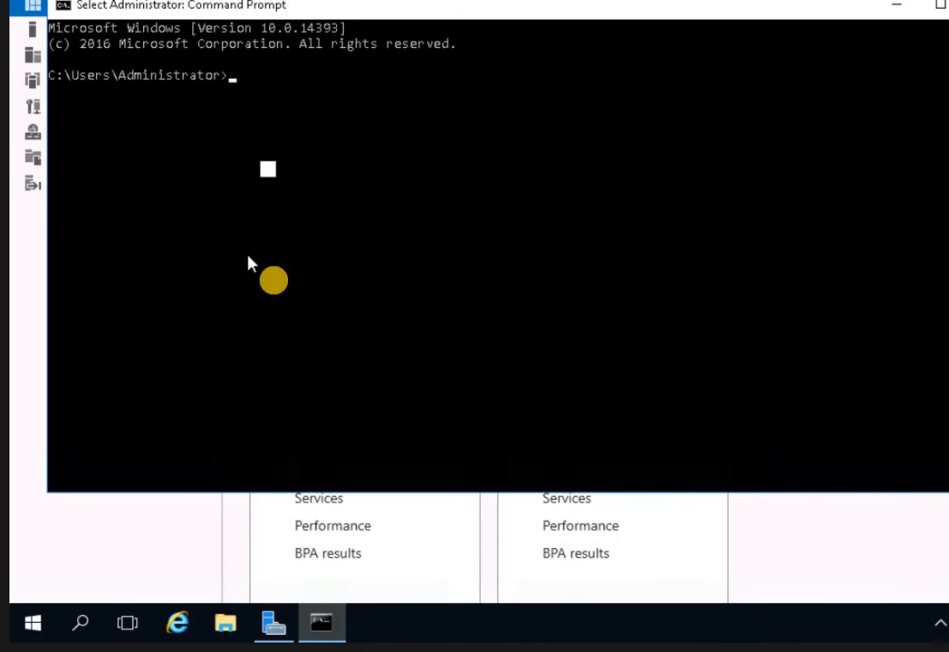
{"action": "left_click", "coordinate": [312, 233]}
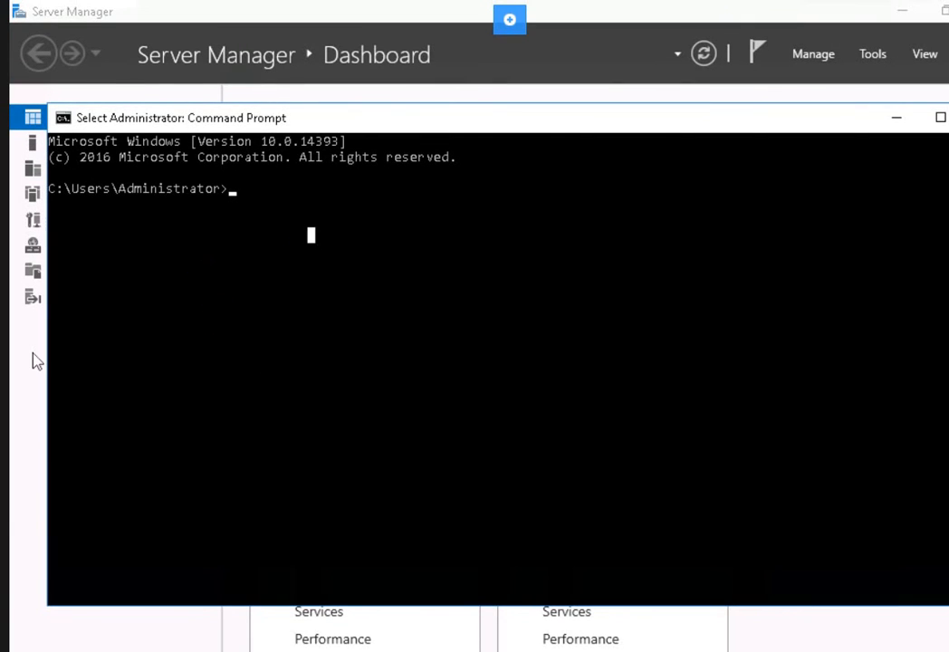
{"action": "left_click", "coordinate": [379, 232]}
{"action": "key", "text": "Escape"}
Run gpupdate /force after correcting a mistyped attempt, then enter exit.
{"action": "type", "text": "gpudpate"}
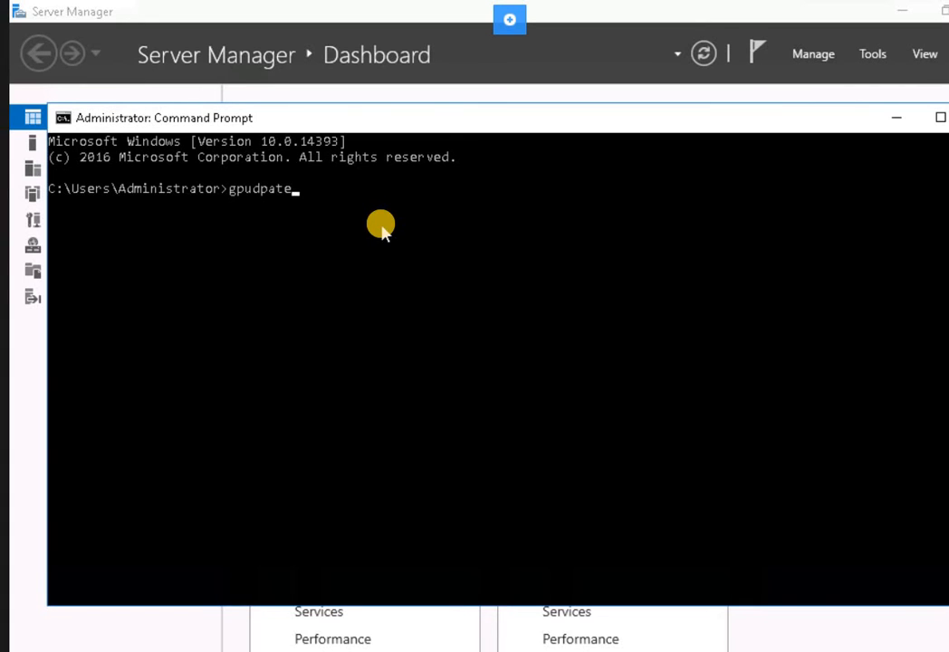
{"action": "type", "text": " /force"}
{"action": "key", "text": "Return"}
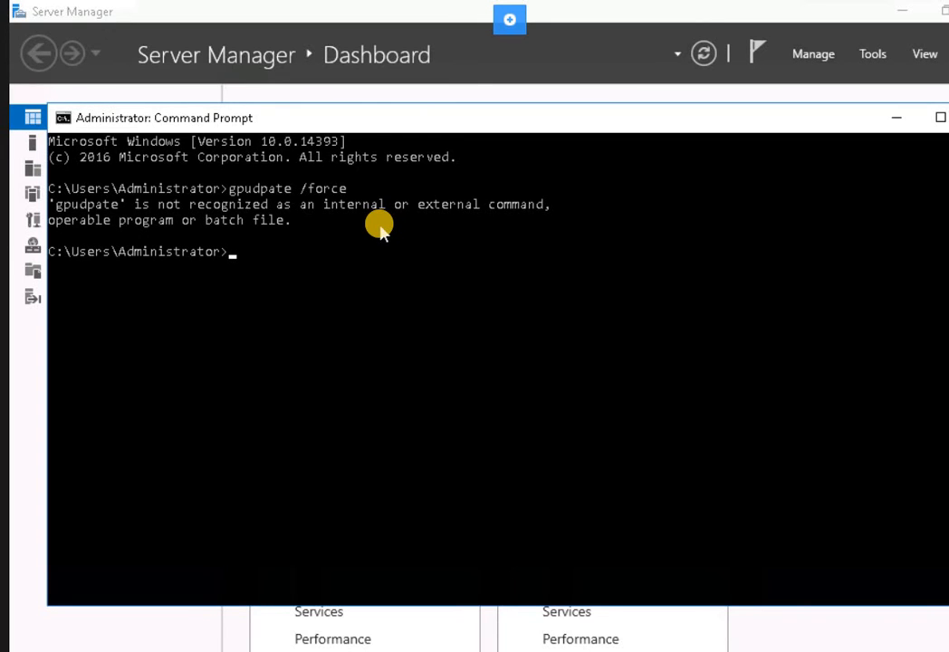
{"action": "type", "text": "gpupdate /f"}
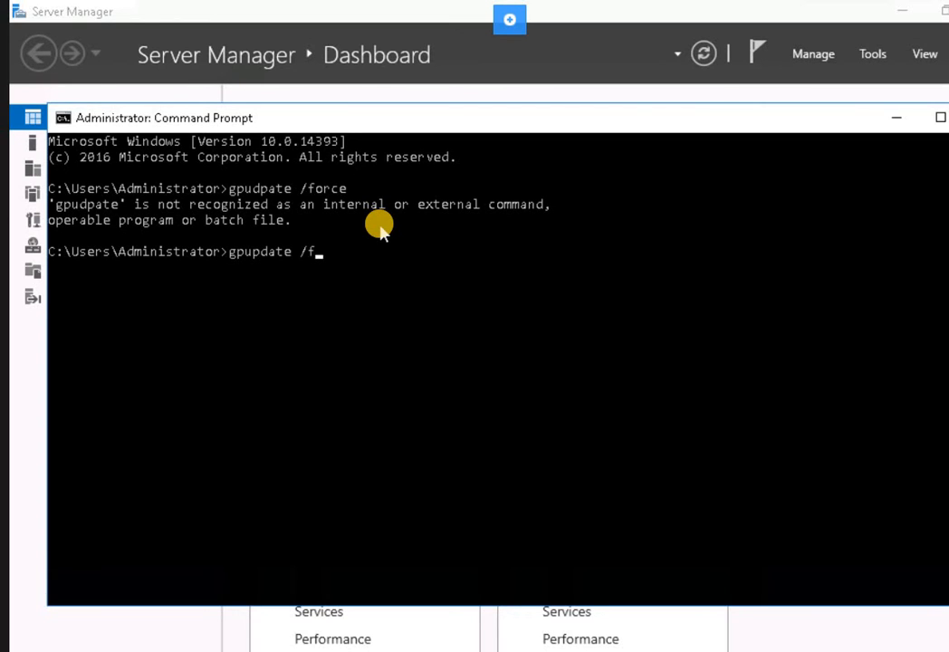
{"action": "type", "text": "orce"}
{"action": "key", "text": "Return"}
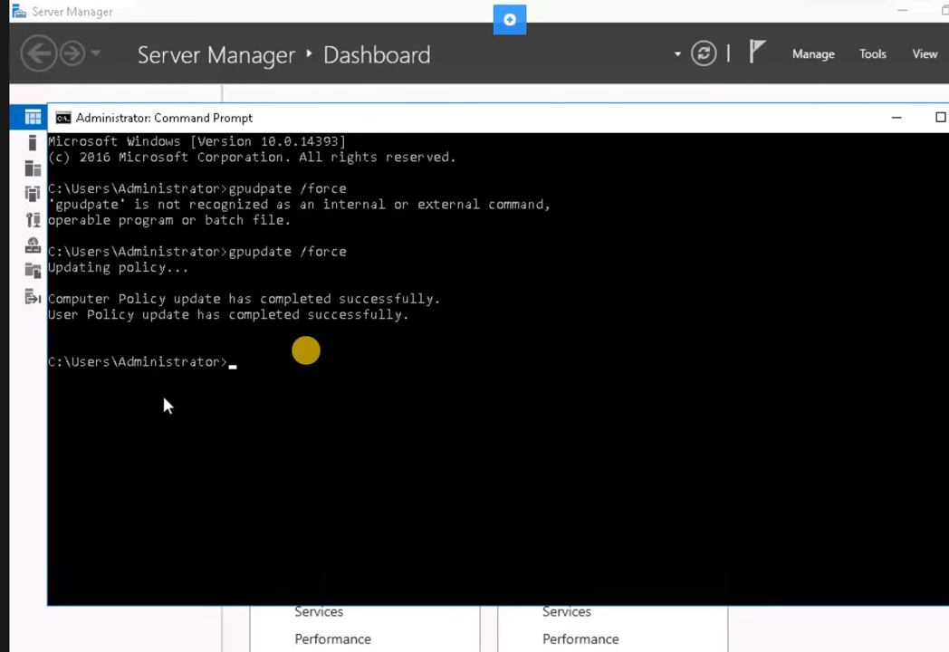
{"action": "left_click", "coordinate": [308, 352]}
{"action": "key", "text": "Escape"}
{"action": "type", "text": "exit"}
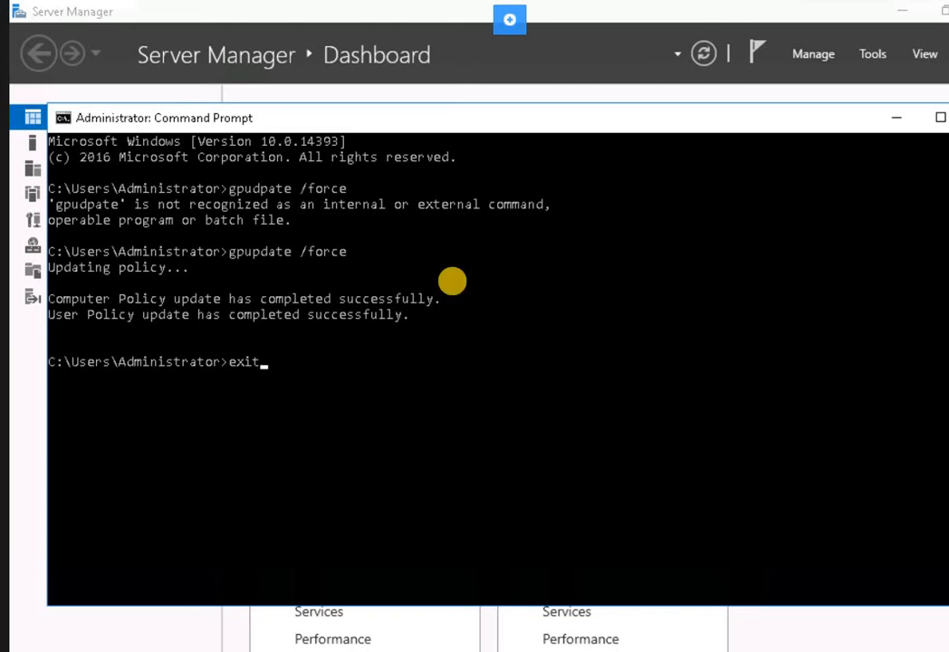
Run exit to close the Command Prompt window.
{"action": "key", "text": "Return"}
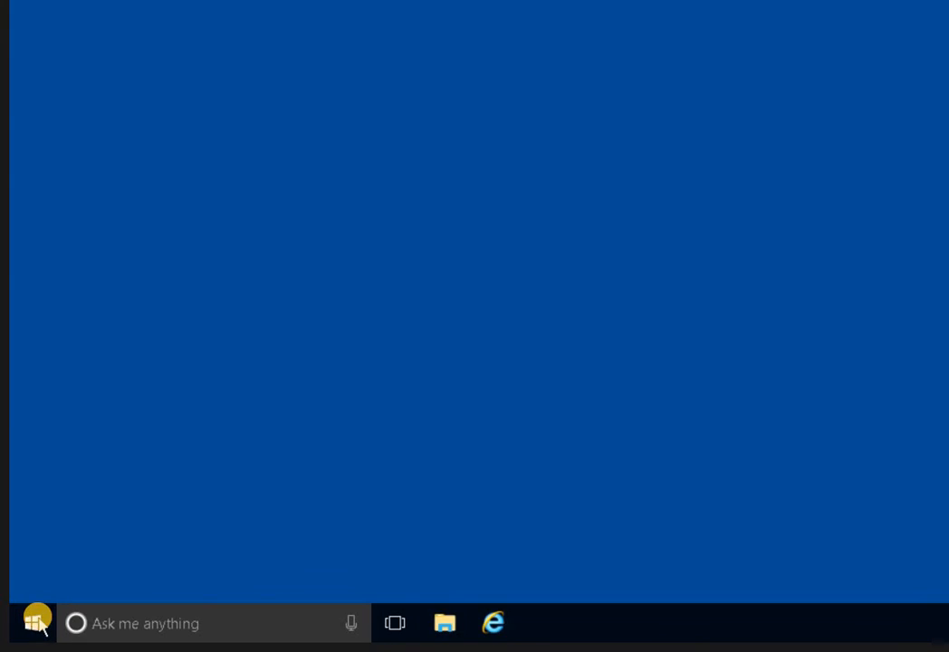
Sign out of the current account from the Start menu.
{"action": "left_click", "coordinate": [36, 623]}
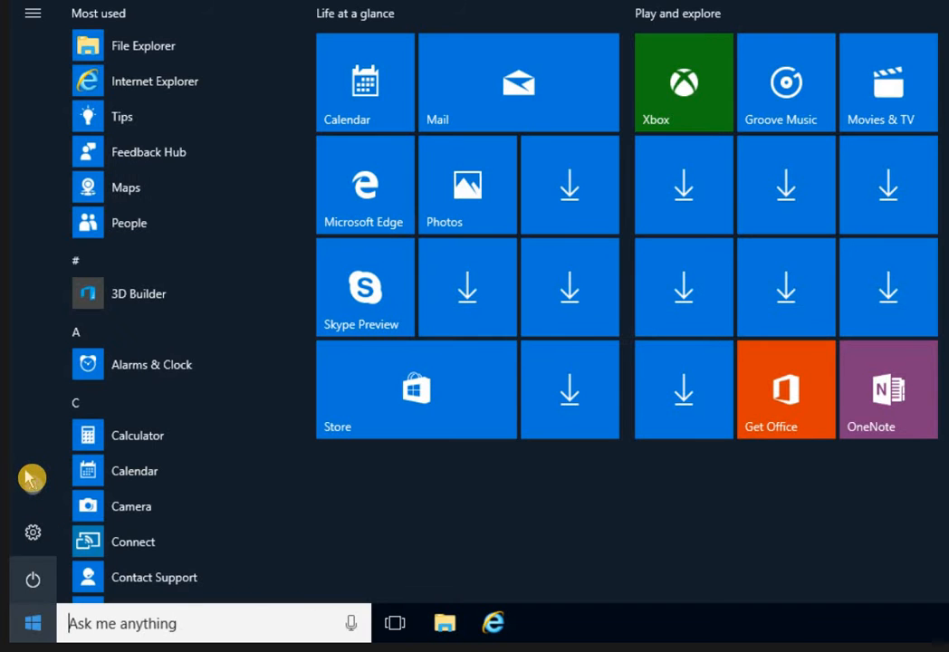
{"action": "left_click", "coordinate": [31, 482]}
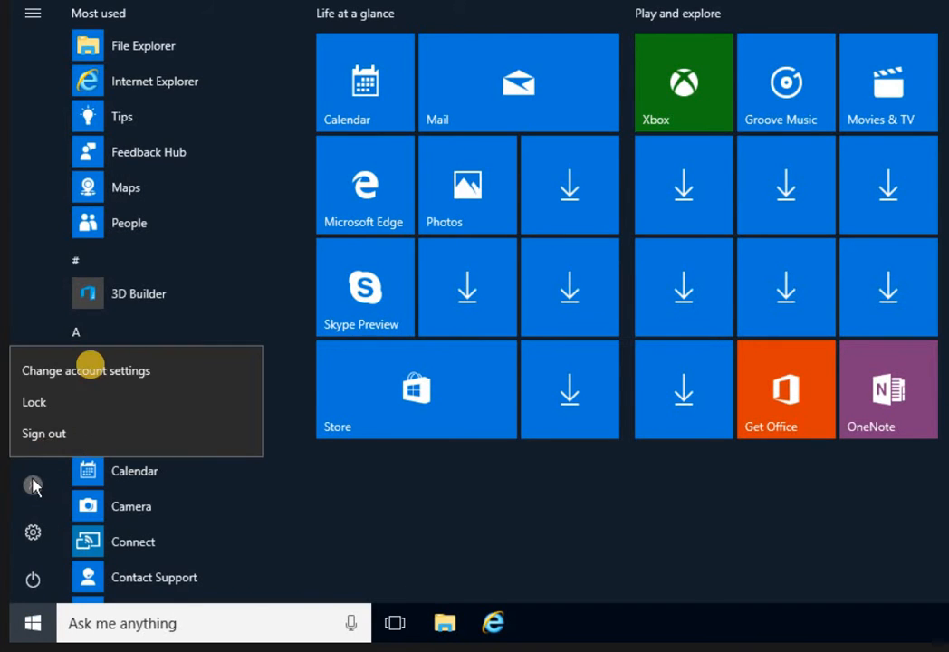
{"action": "left_click", "coordinate": [93, 373]}
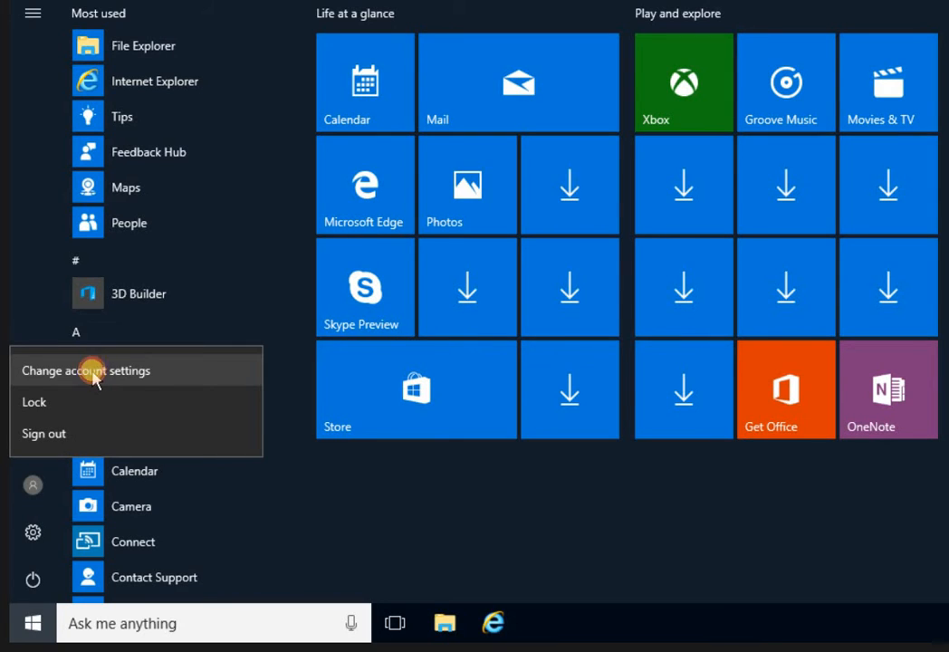
{"action": "left_click", "coordinate": [47, 436]}
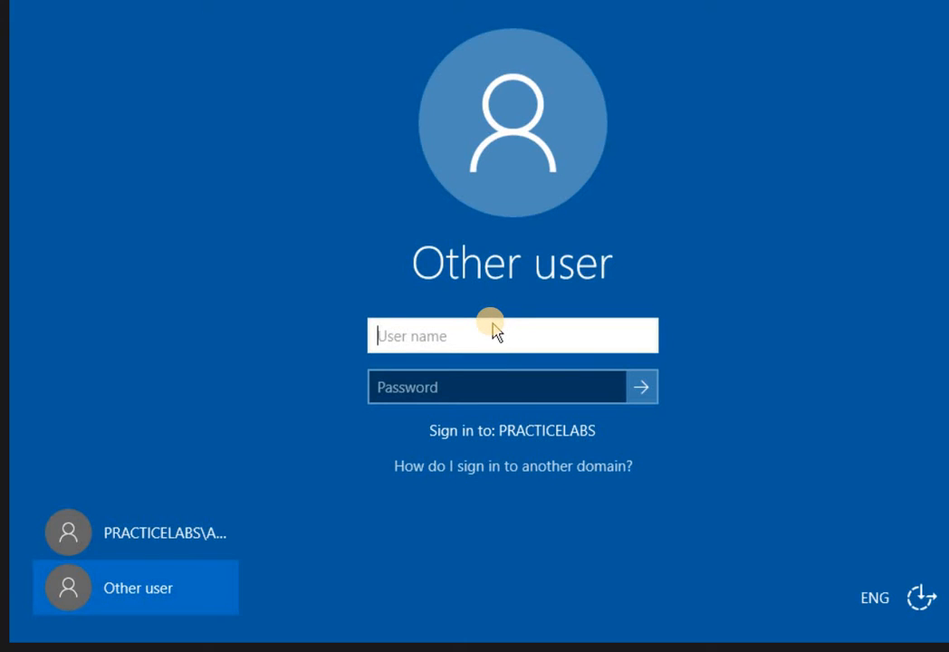
Sign in to PRACTICELABS as the test domain user with their user name and password.
{"action": "type", "text": "lisa.scott"}
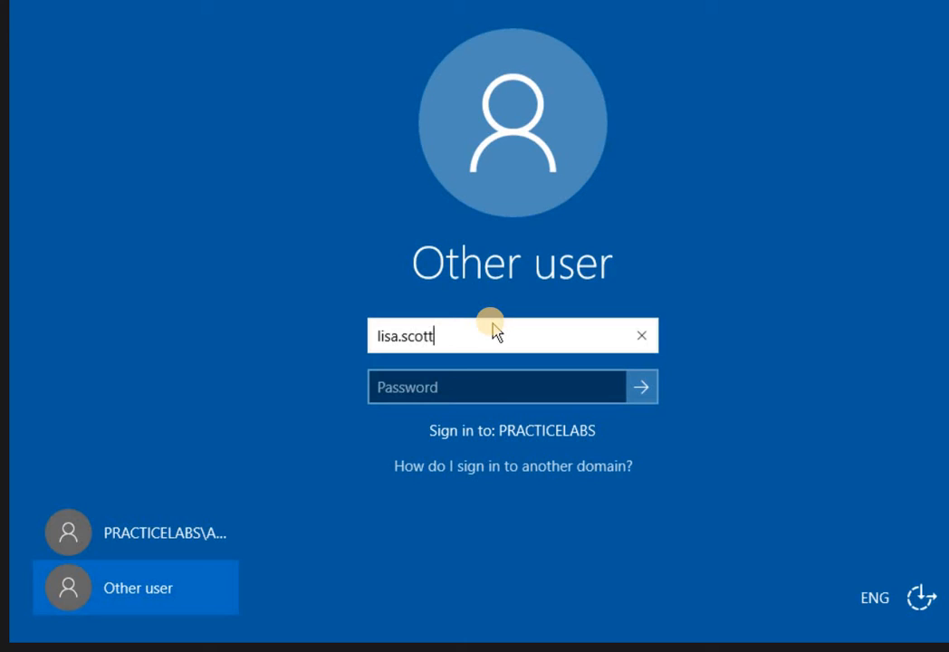
{"action": "key", "text": "Tab"}
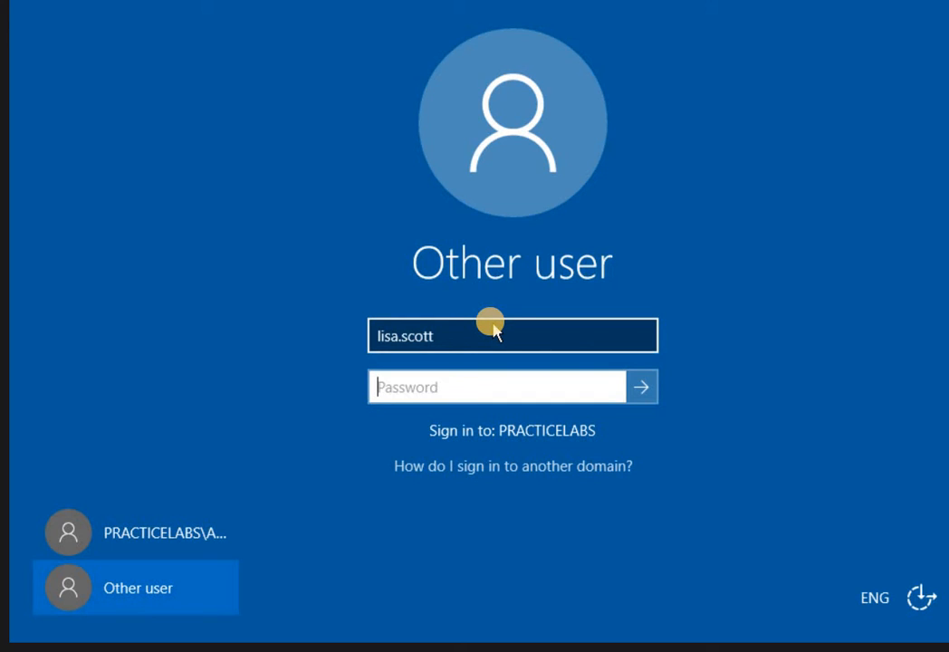
{"action": "type", "text": "Passw0rd"}
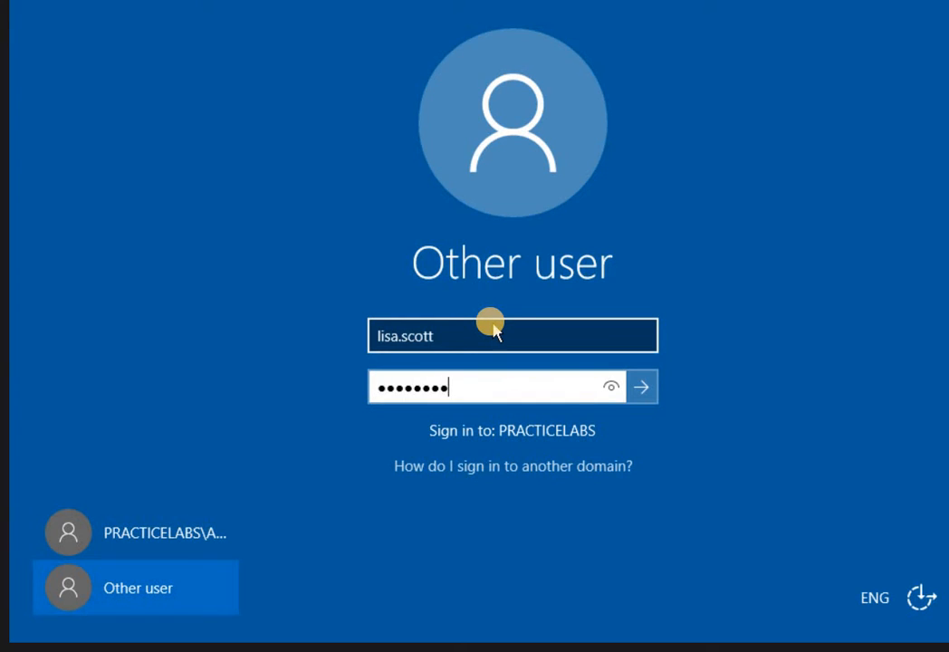
{"action": "key", "text": "Return"}
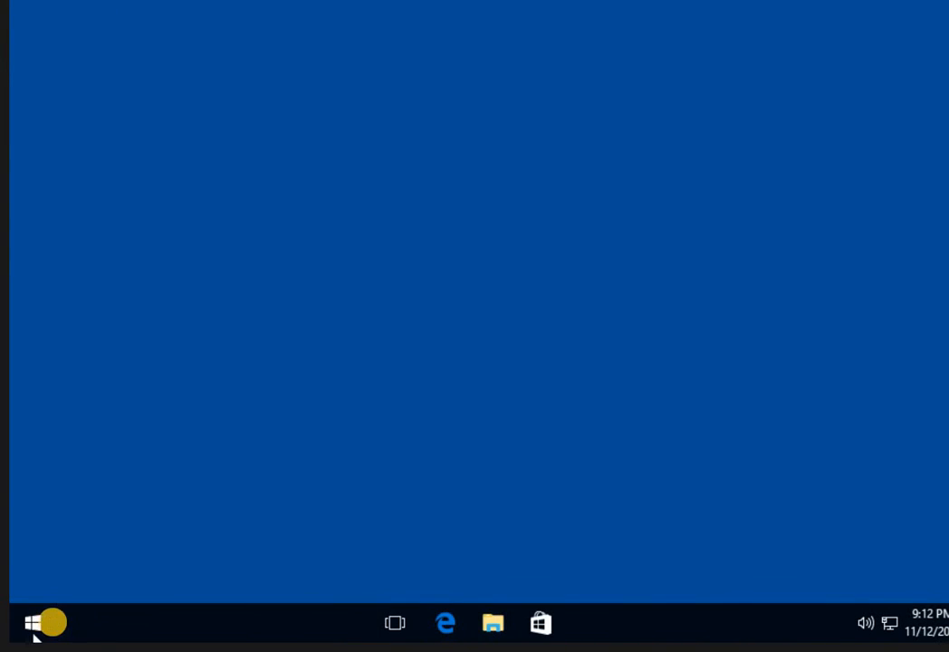
Run 'gpupdate /force' in an administrator Command Prompt to refresh group policy on the client.
{"action": "left_click", "coordinate": [115, 625]}
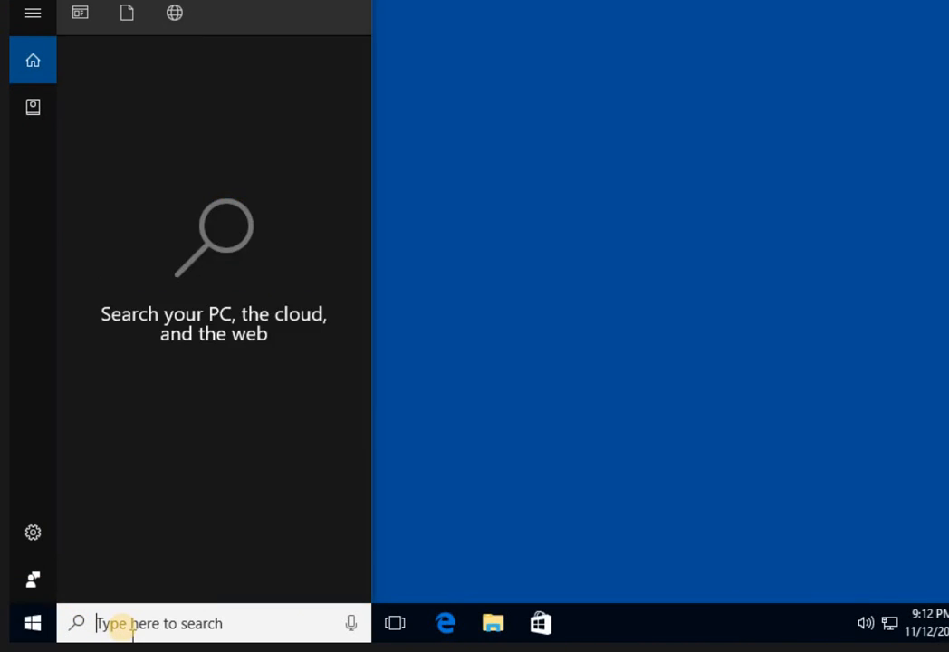
{"action": "type", "text": "cm"}
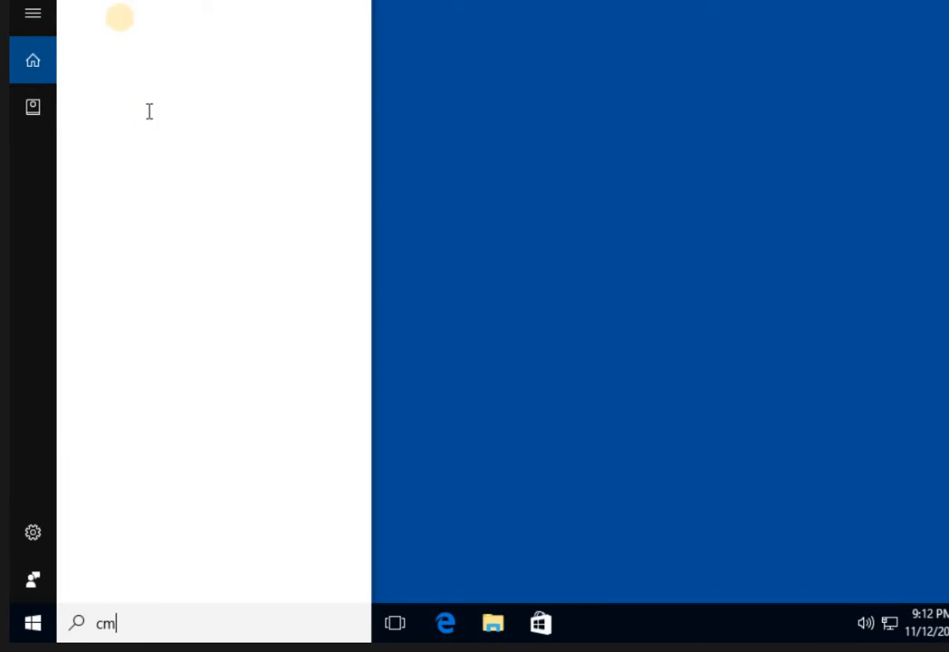
{"action": "type", "text": "d"}
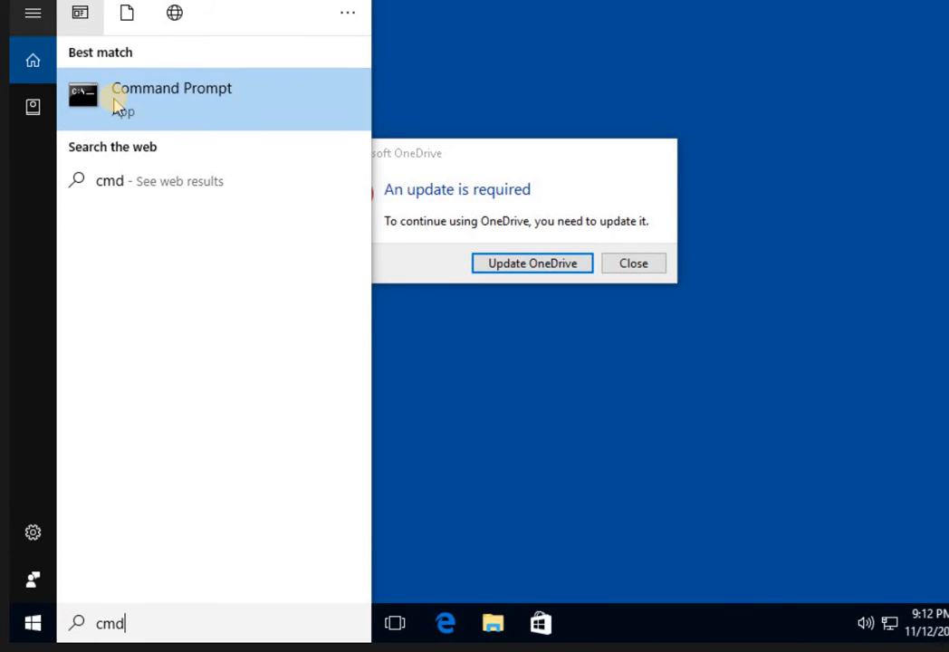
{"action": "right_click", "coordinate": [117, 104]}
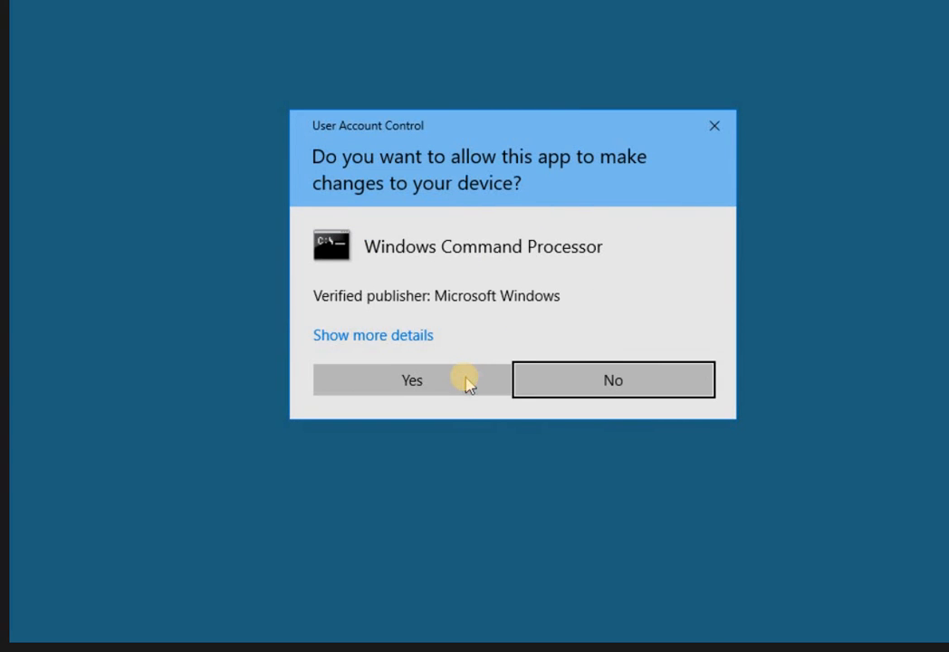
{"action": "left_click", "coordinate": [467, 382]}
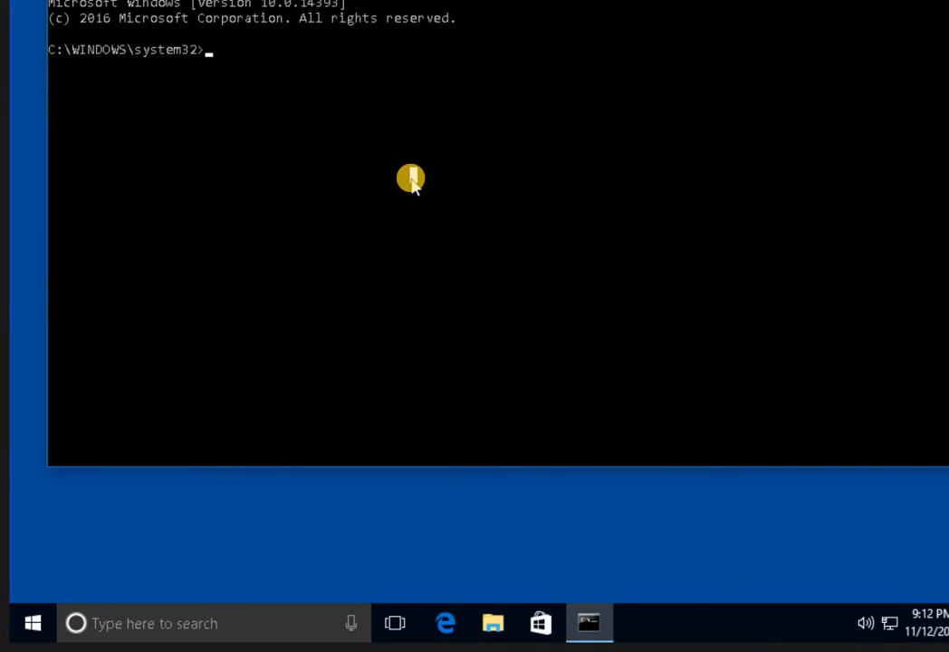
{"action": "type", "text": "gpupdate /force"}
{"action": "key", "text": "Return"}
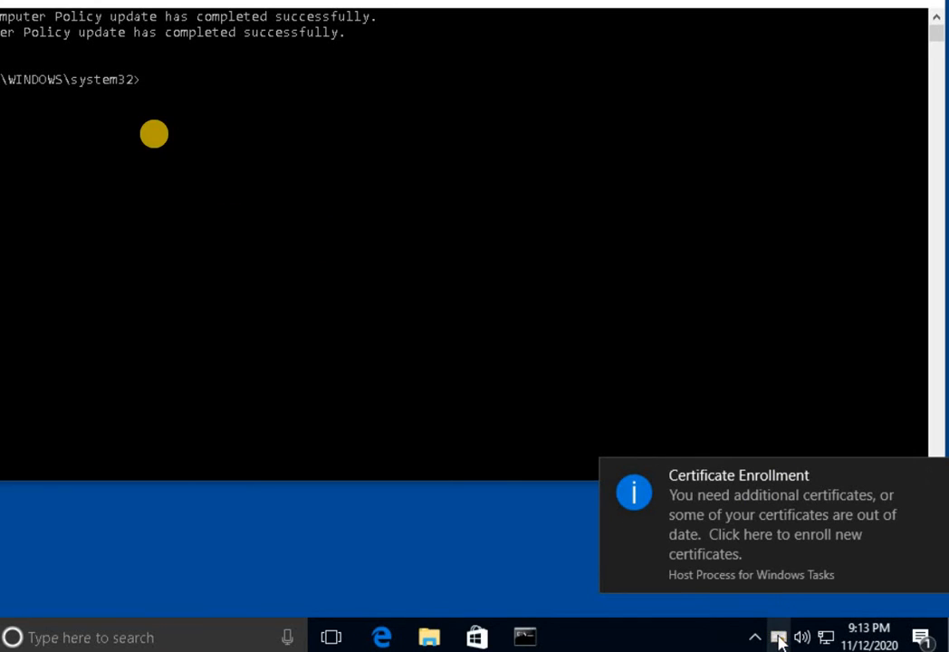
Enroll the SecureUser certificate through the Certificate Enrollment wizard from the notification.
{"action": "scroll", "coordinate": [201, 85], "scroll_direction": "up", "scroll_amount": 2}
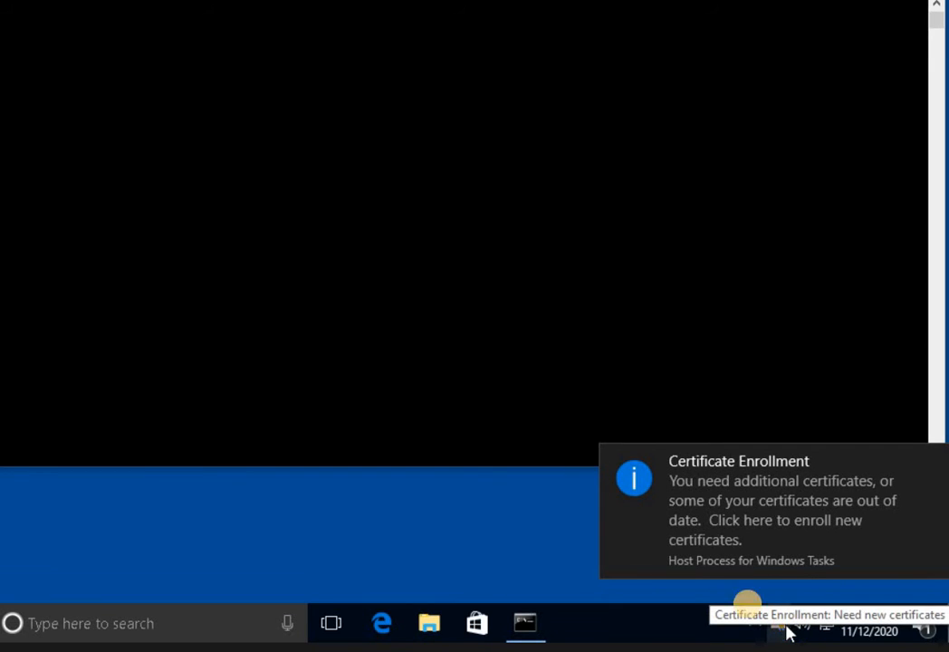
{"action": "left_click", "coordinate": [788, 563]}
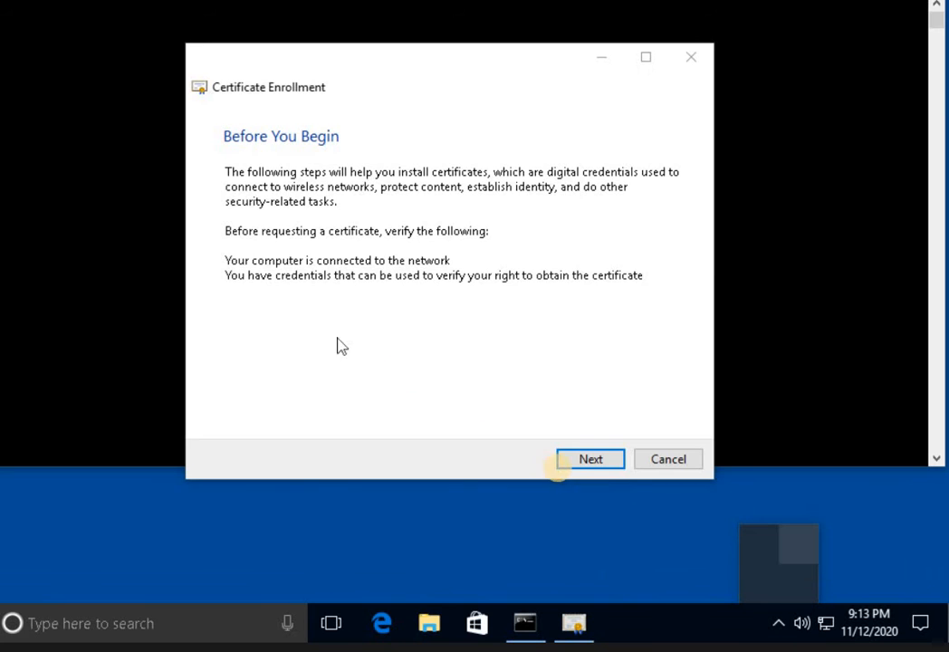
{"action": "key", "text": "Return"}
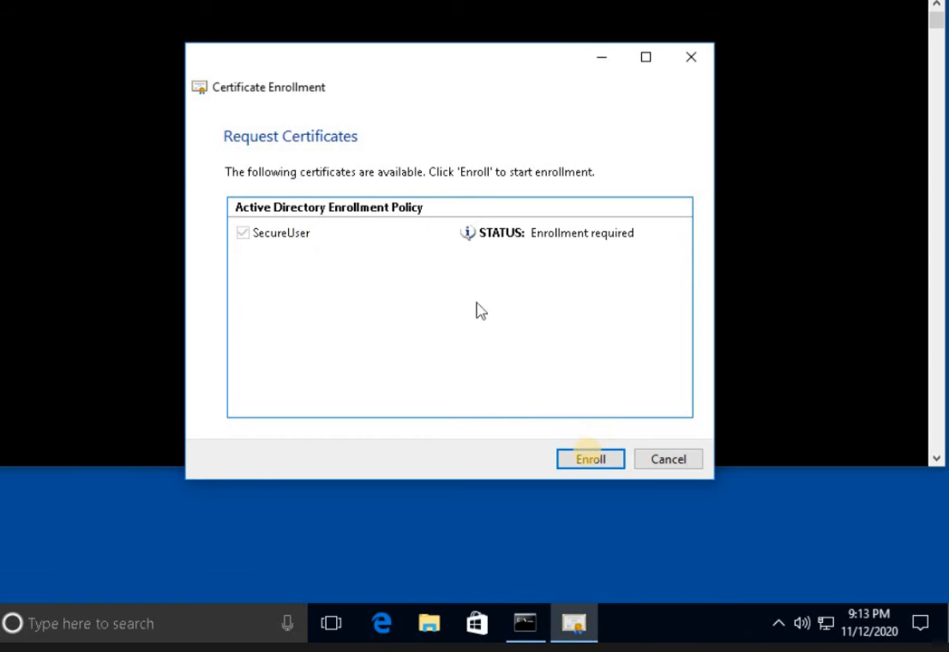
{"action": "key", "text": "Return"}
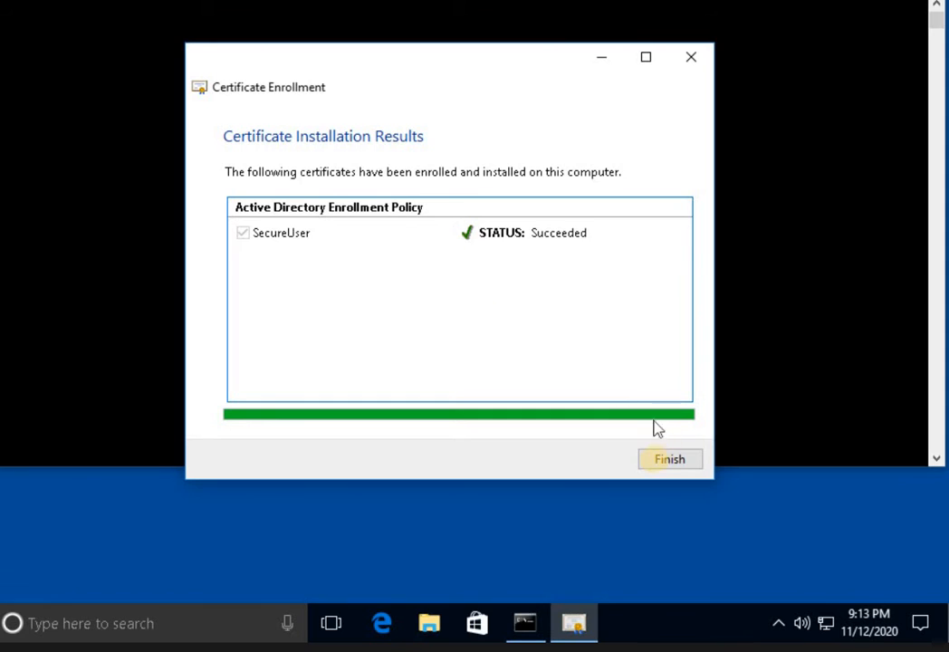
Finish the wizard after enrollment succeeds, then show the Start menu's Shut down and Restart options.
{"action": "left_click", "coordinate": [670, 460]}
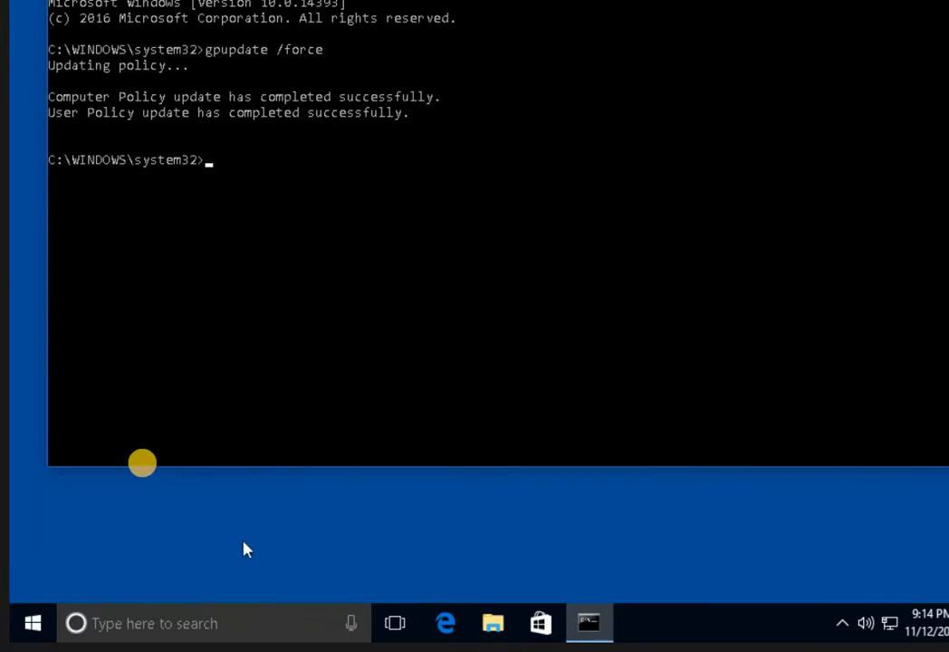
{"action": "left_click", "coordinate": [19, 627]}
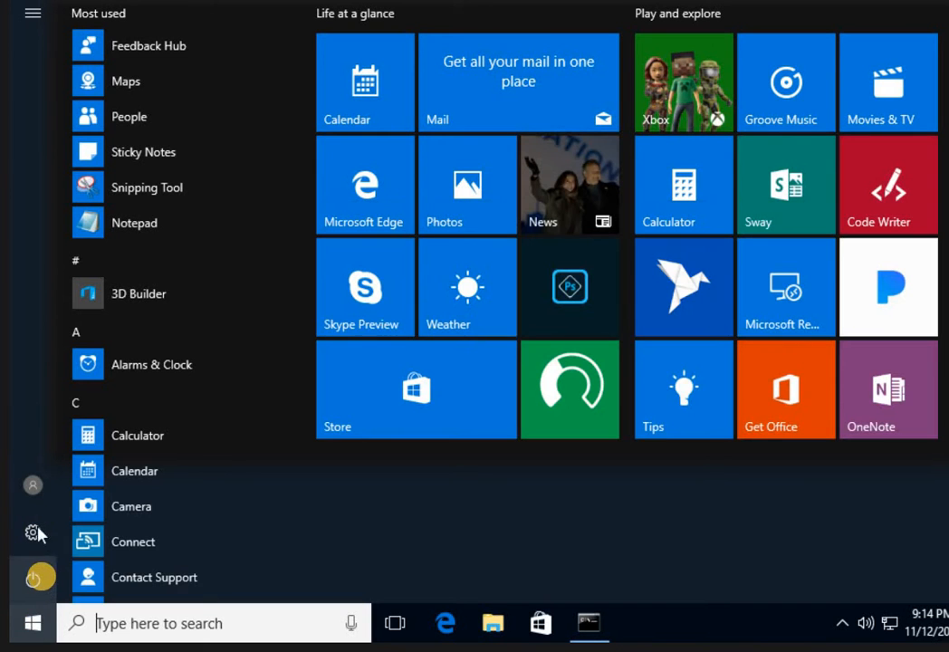
{"action": "left_click", "coordinate": [33, 580]}
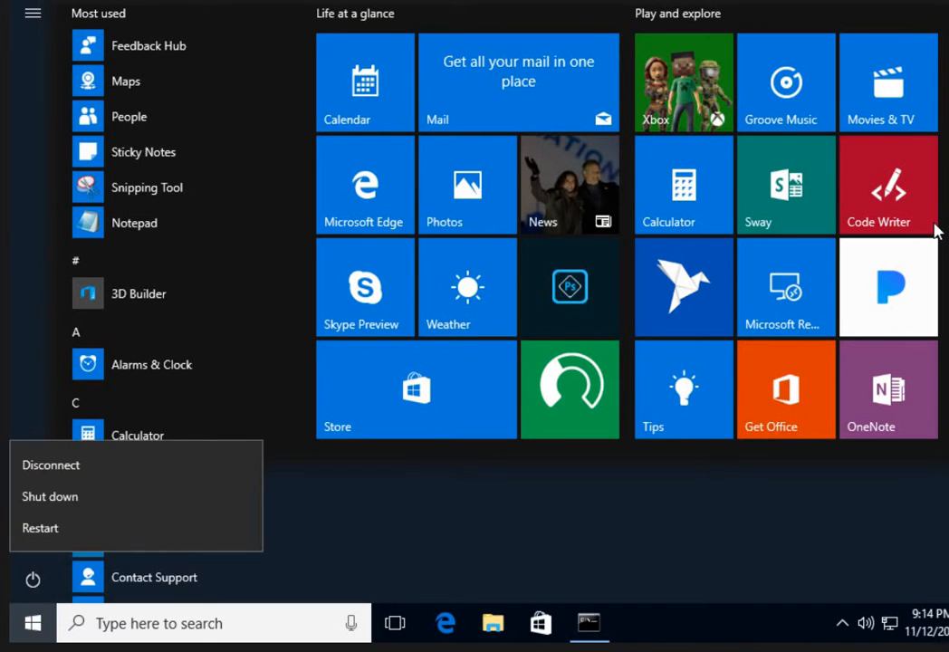
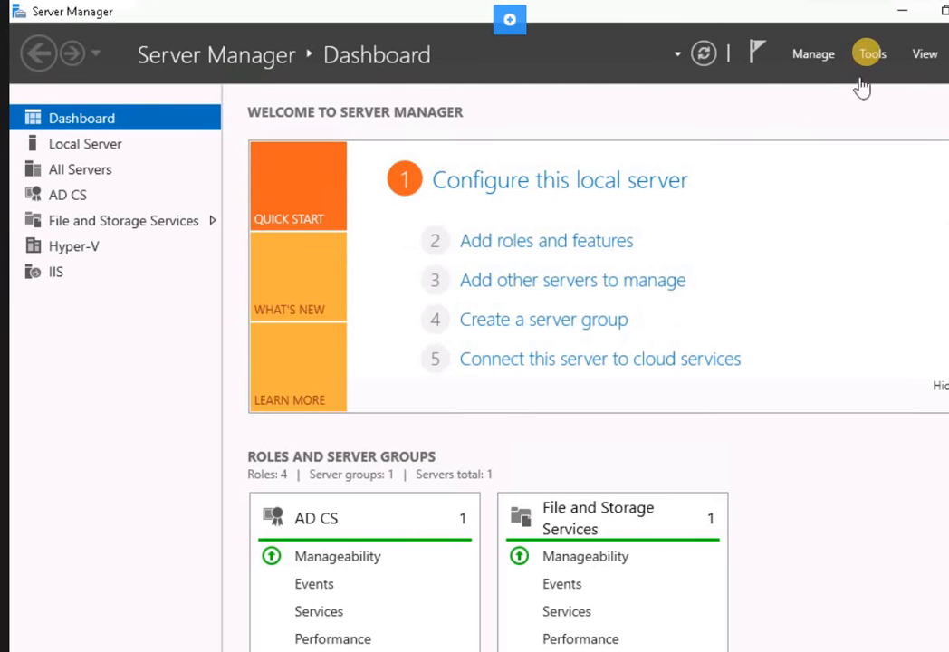
Launch Certification Authority from Server Manager Tools and select the CA's Certificate Templates folder.
{"action": "left_click", "coordinate": [870, 55]}
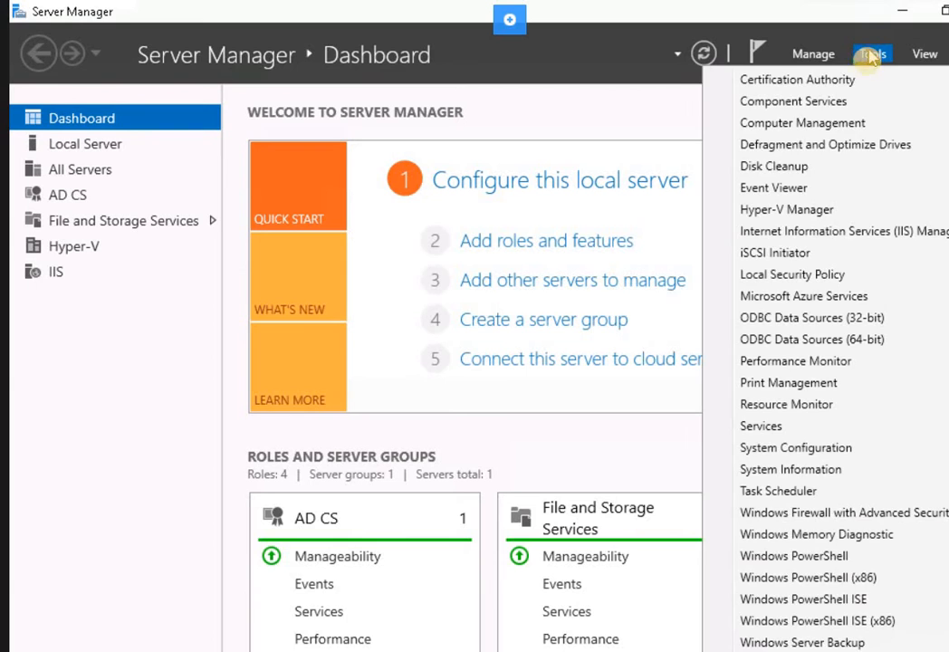
{"action": "left_click", "coordinate": [815, 80]}
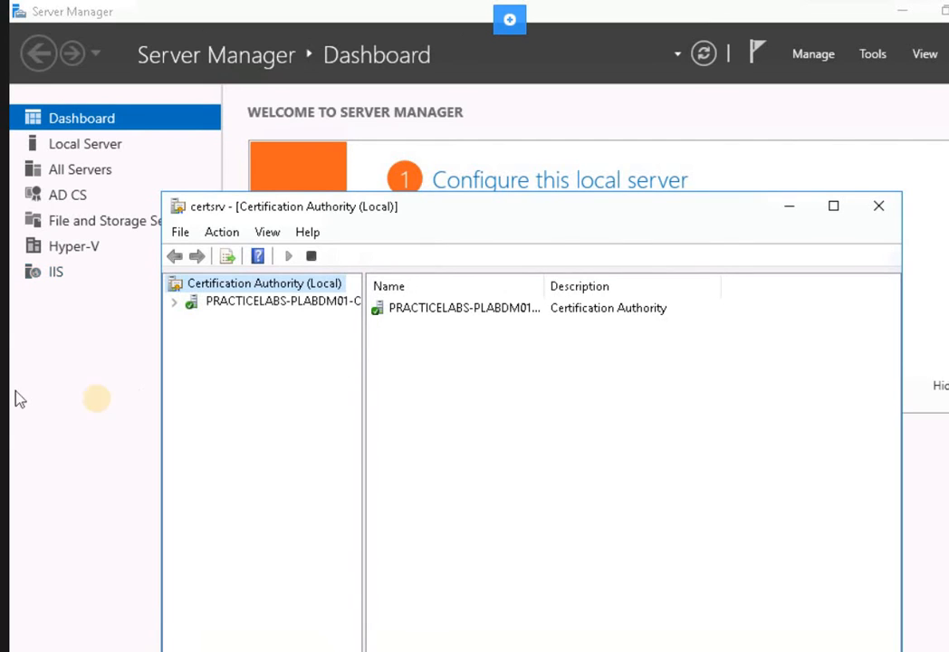
{"action": "left_click", "coordinate": [173, 301]}
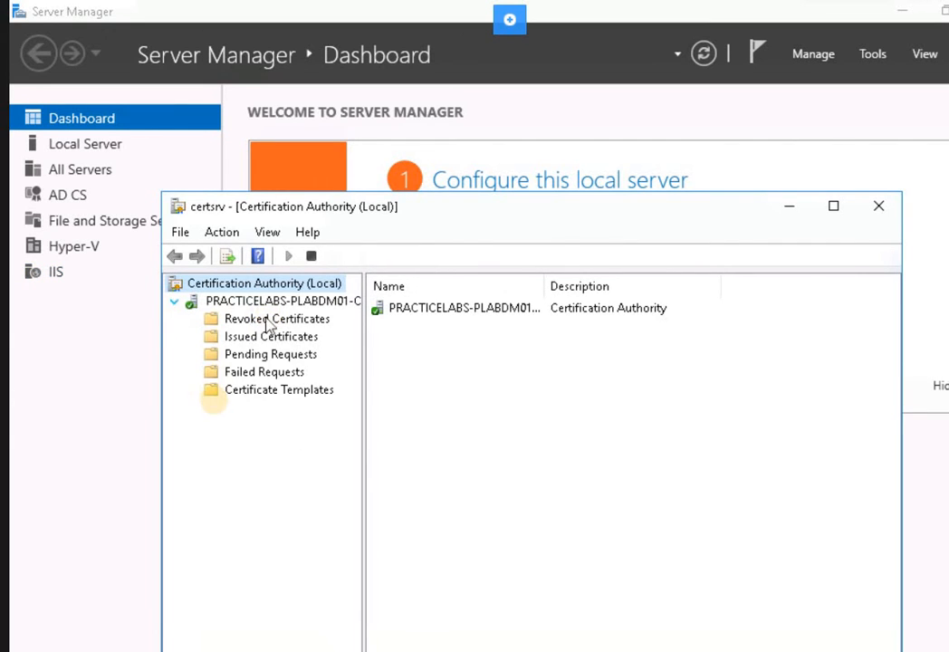
{"action": "left_click", "coordinate": [232, 392]}
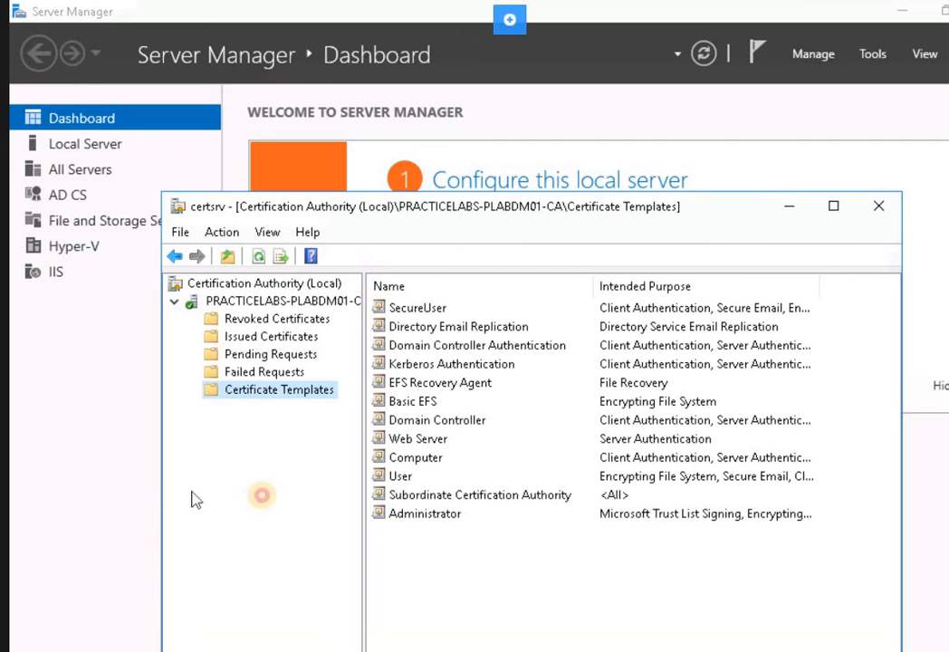
{"action": "left_click", "coordinate": [260, 287]}
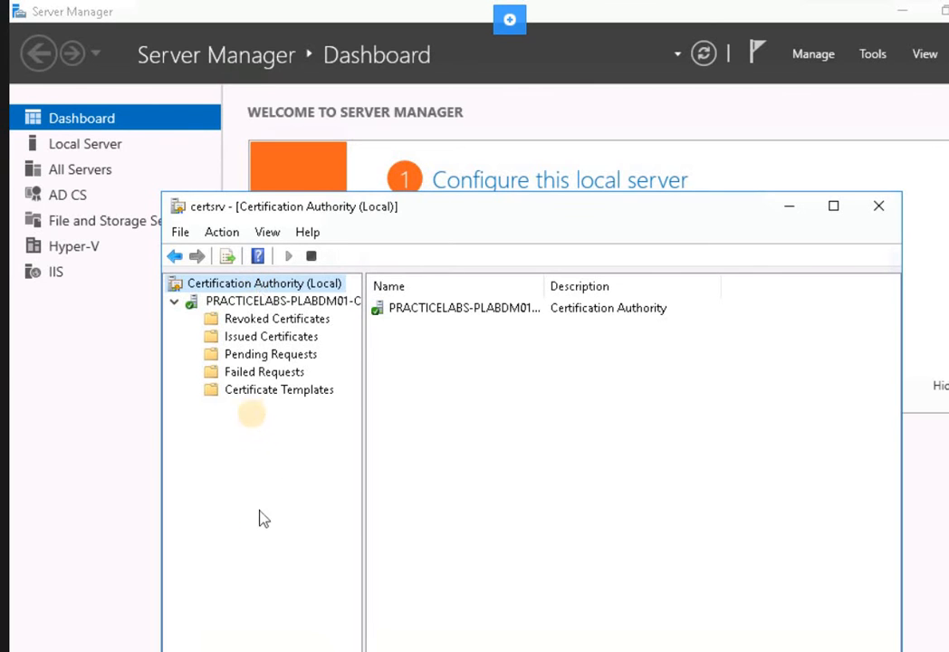
{"action": "left_click", "coordinate": [251, 397]}
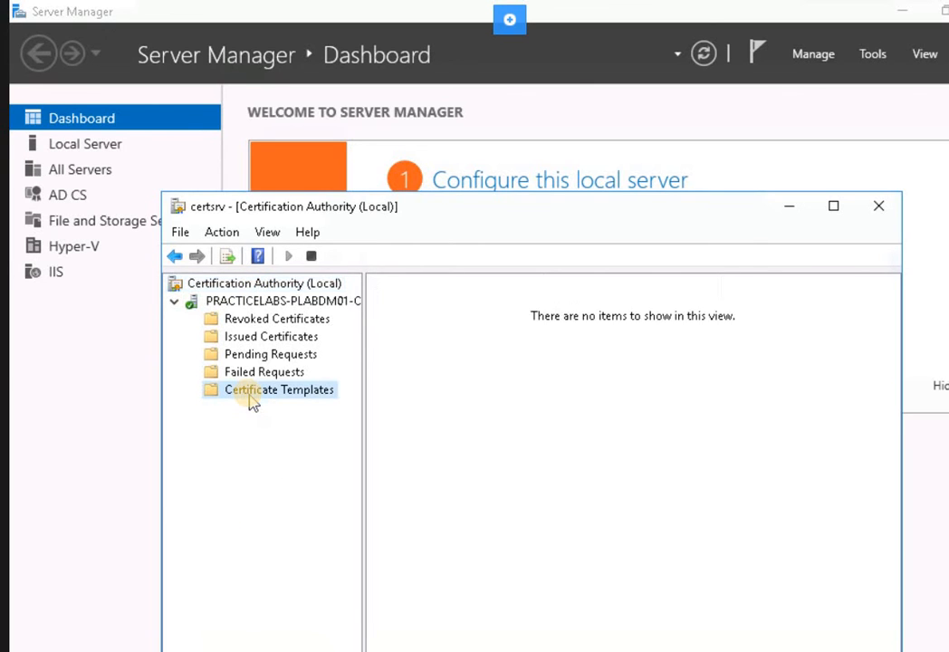
Add Key Recovery Agent as a new certificate template the CA issues.
{"action": "right_click", "coordinate": [251, 396]}
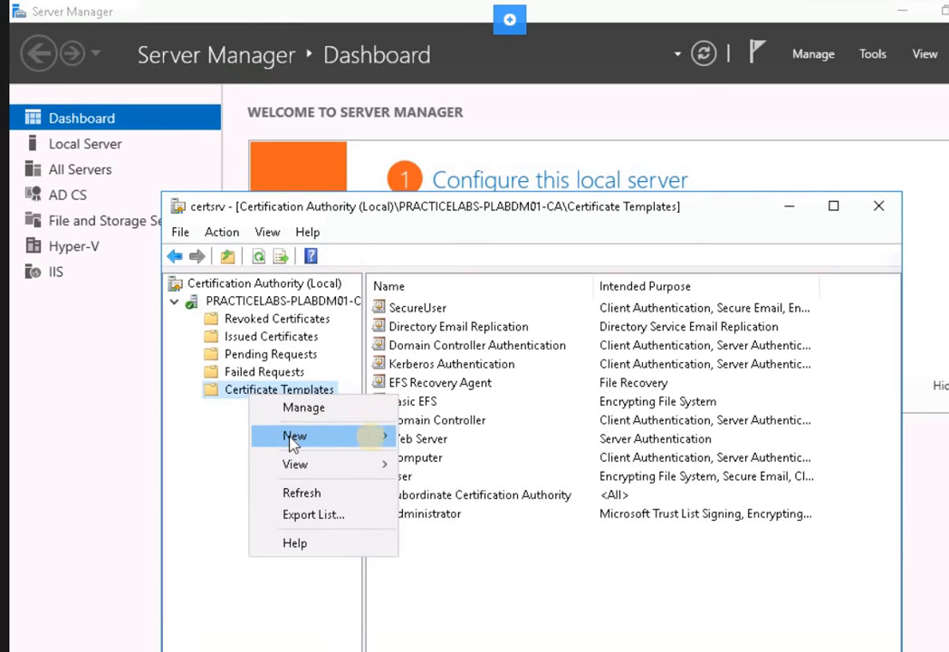
{"action": "mouse_move", "coordinate": [377, 445]}
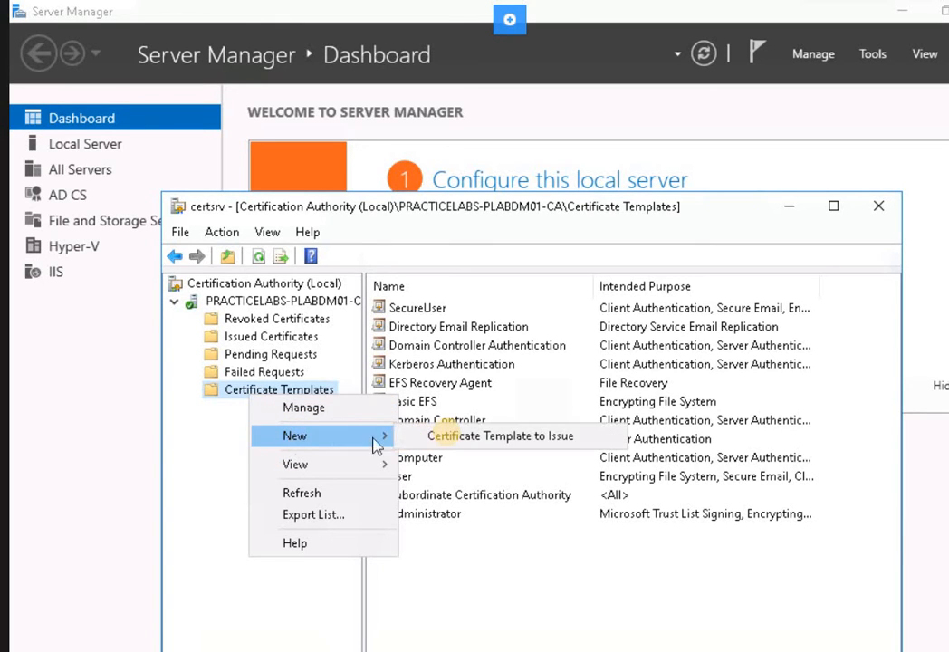
{"action": "left_click", "coordinate": [14, 439]}
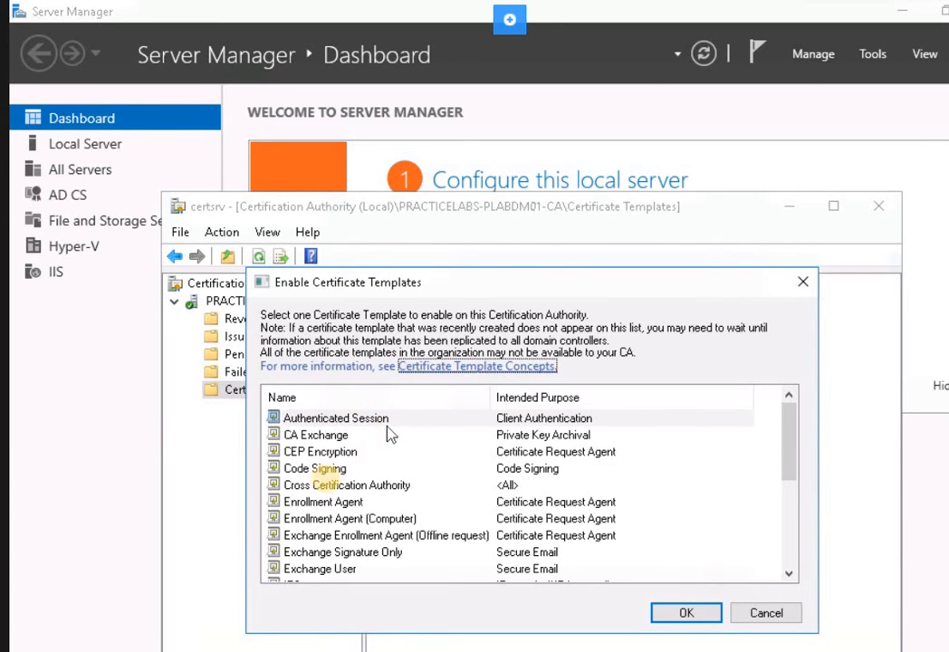
{"action": "left_click", "coordinate": [329, 487]}
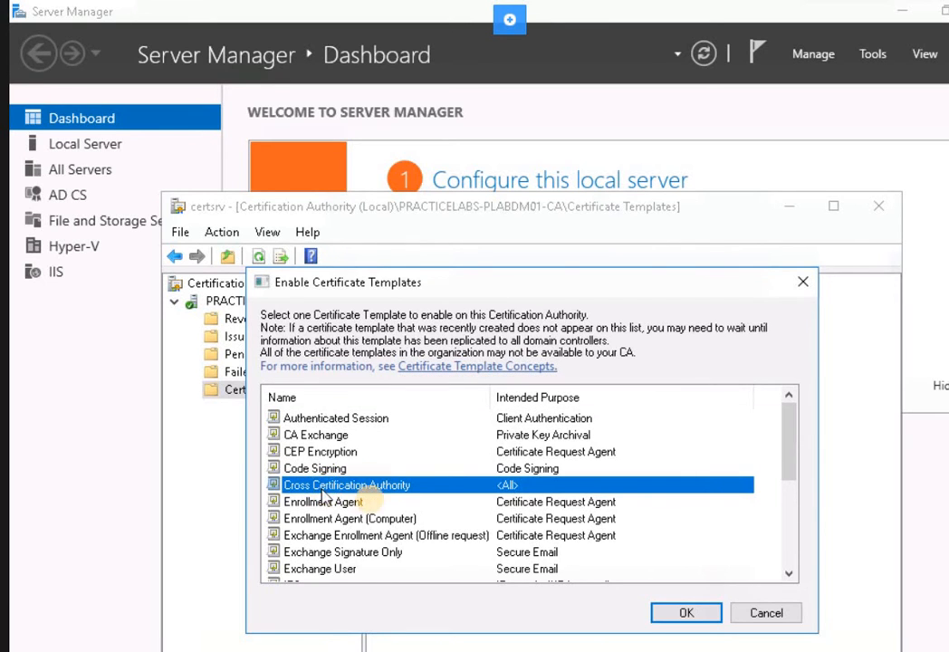
{"action": "scroll", "coordinate": [354, 489], "scroll_direction": "down", "scroll_amount": 4}
{"action": "left_click", "coordinate": [322, 436]}
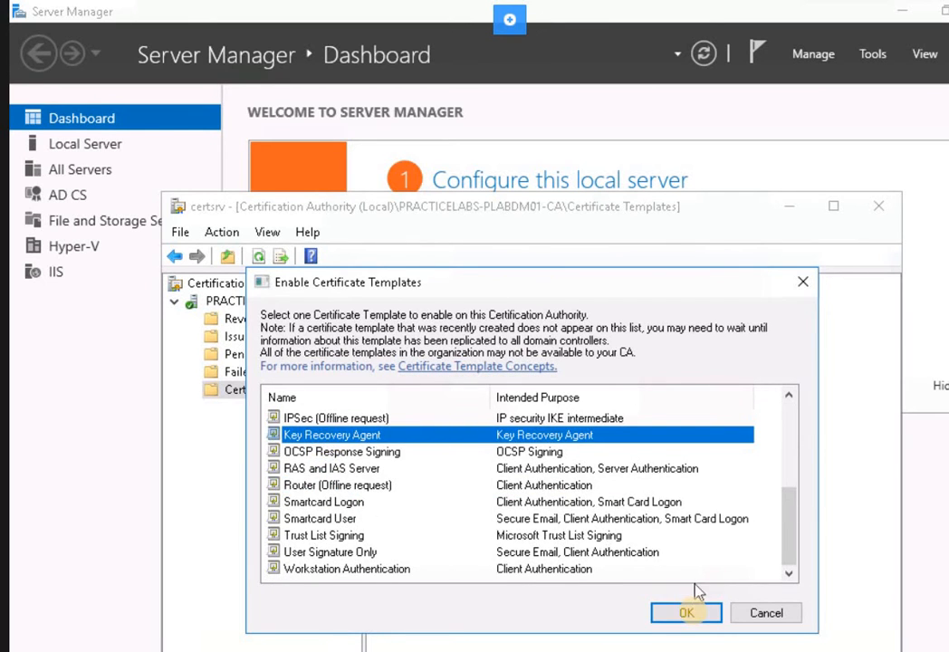
{"action": "left_click", "coordinate": [689, 614]}
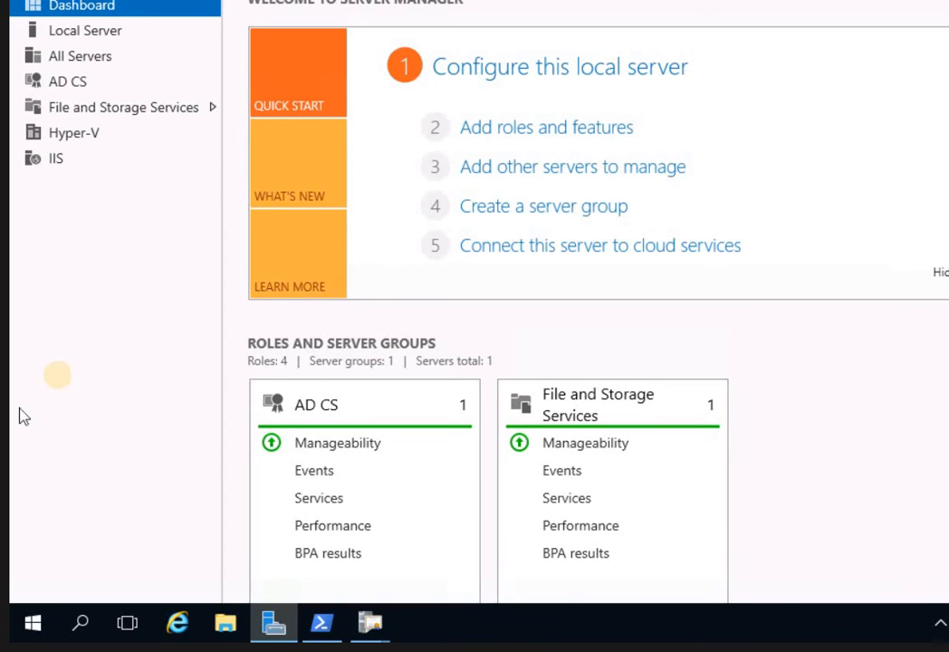
Search for mmc and launch an empty Console1 management console.
{"action": "left_click", "coordinate": [77, 633]}
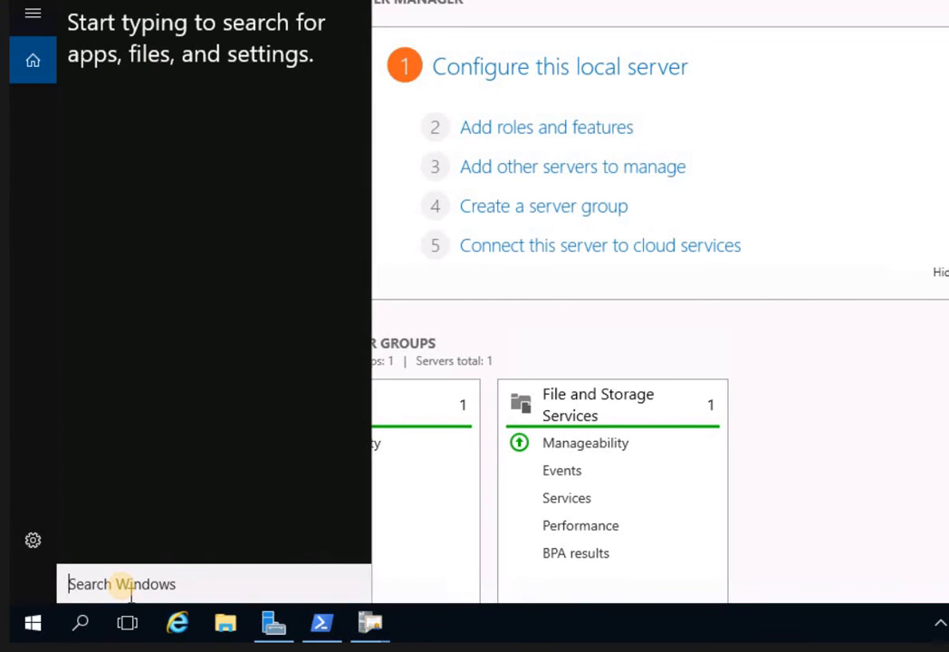
{"action": "type", "text": "mmc"}
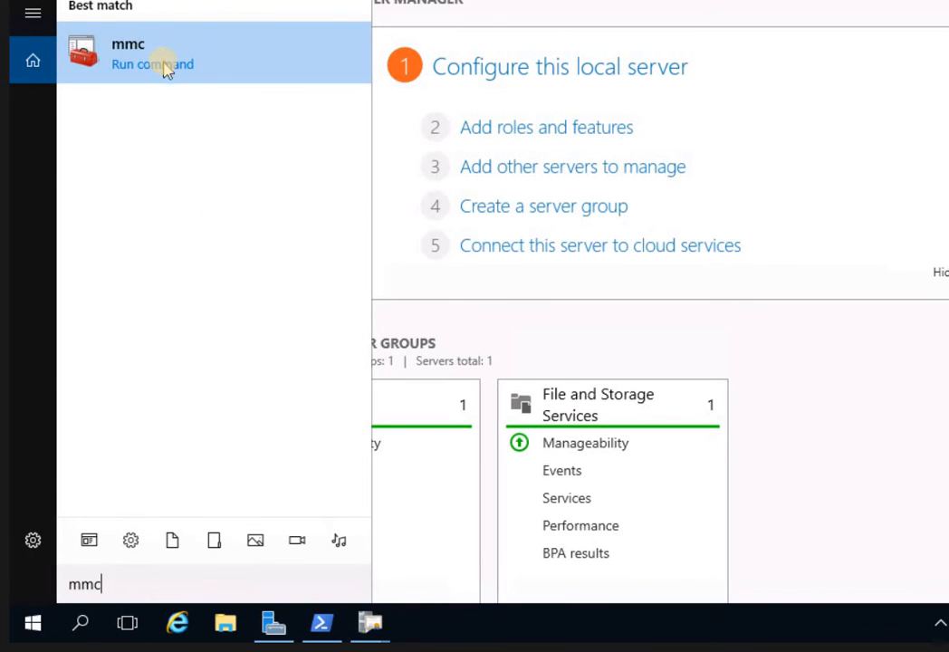
{"action": "left_click", "coordinate": [164, 69]}
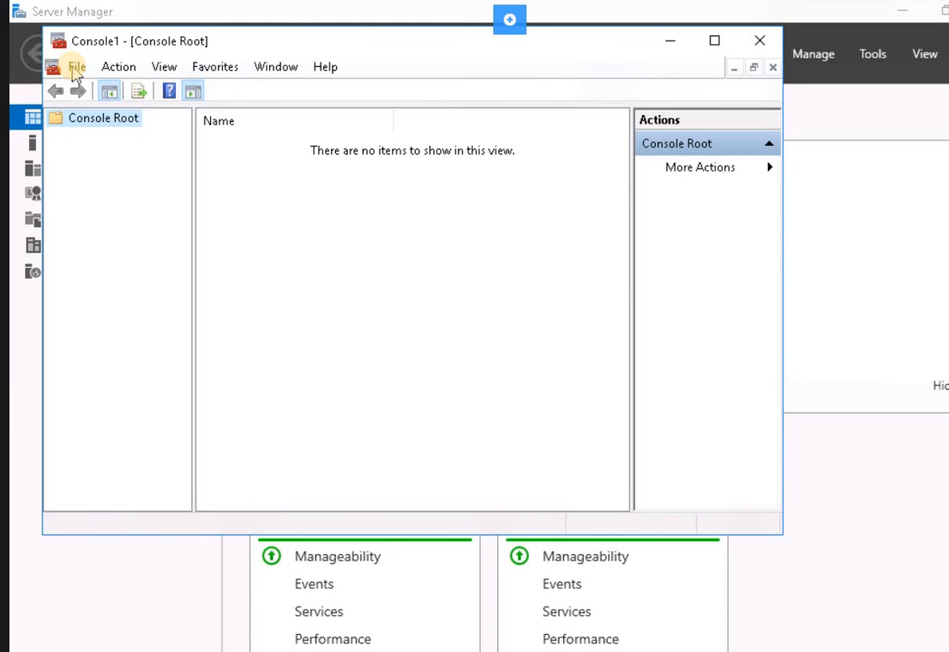
Add the Certificates snap-in for My user account to Console1.
{"action": "left_click", "coordinate": [76, 67]}
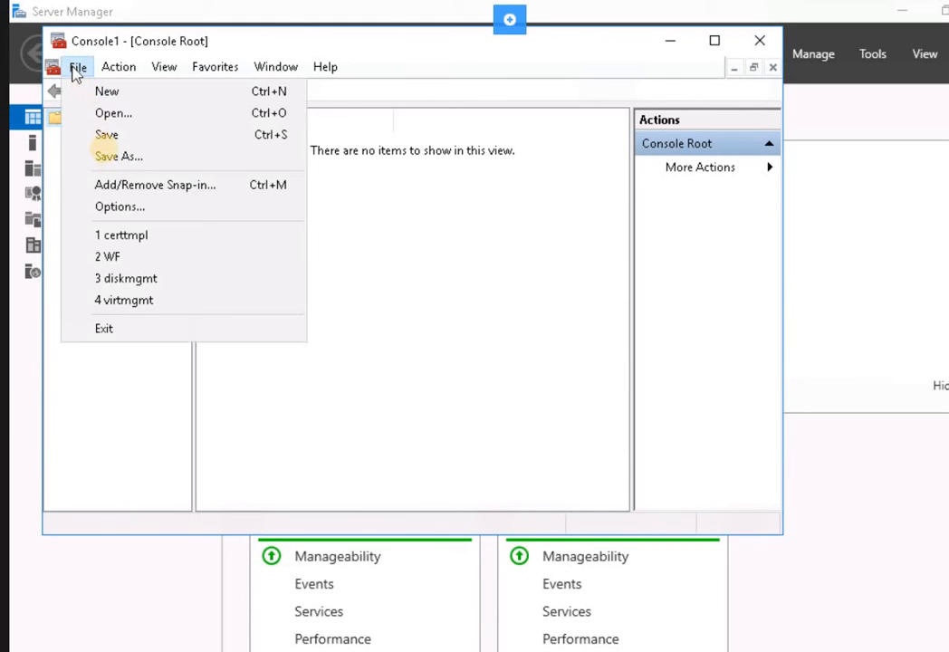
{"action": "left_click", "coordinate": [118, 187]}
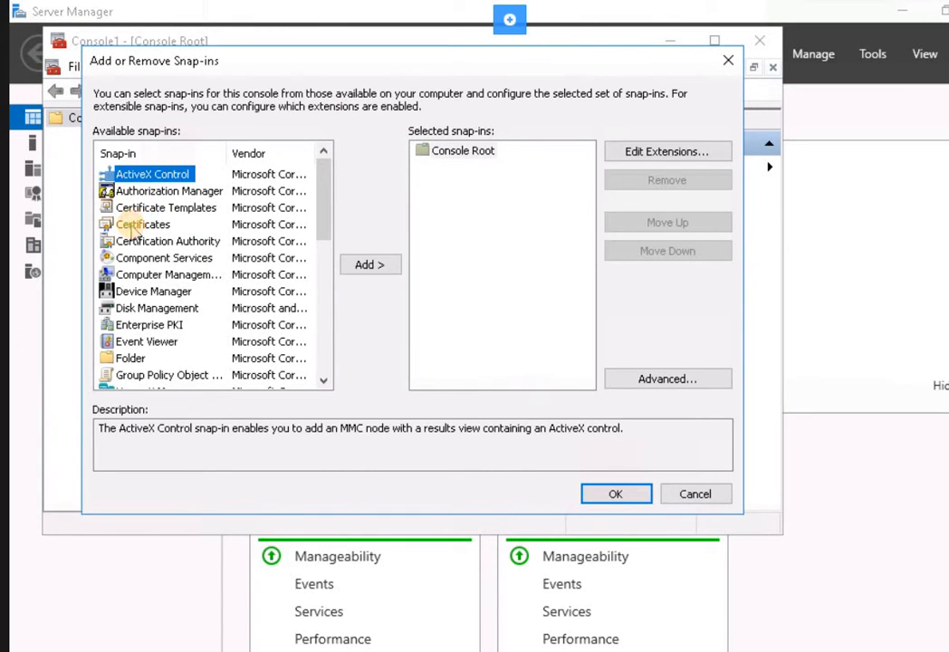
{"action": "left_click", "coordinate": [136, 225]}
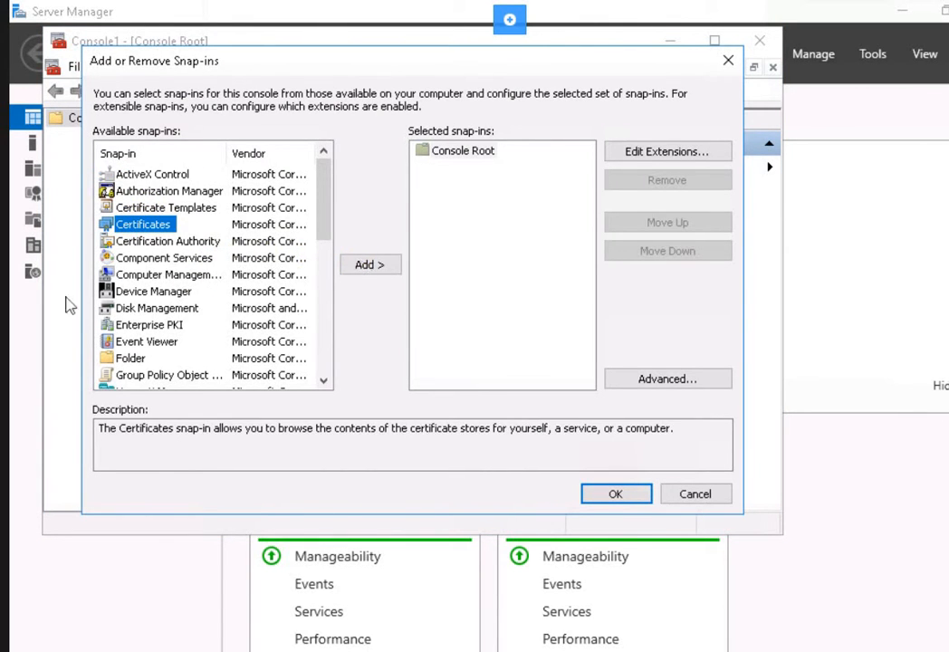
{"action": "key", "text": "Return"}
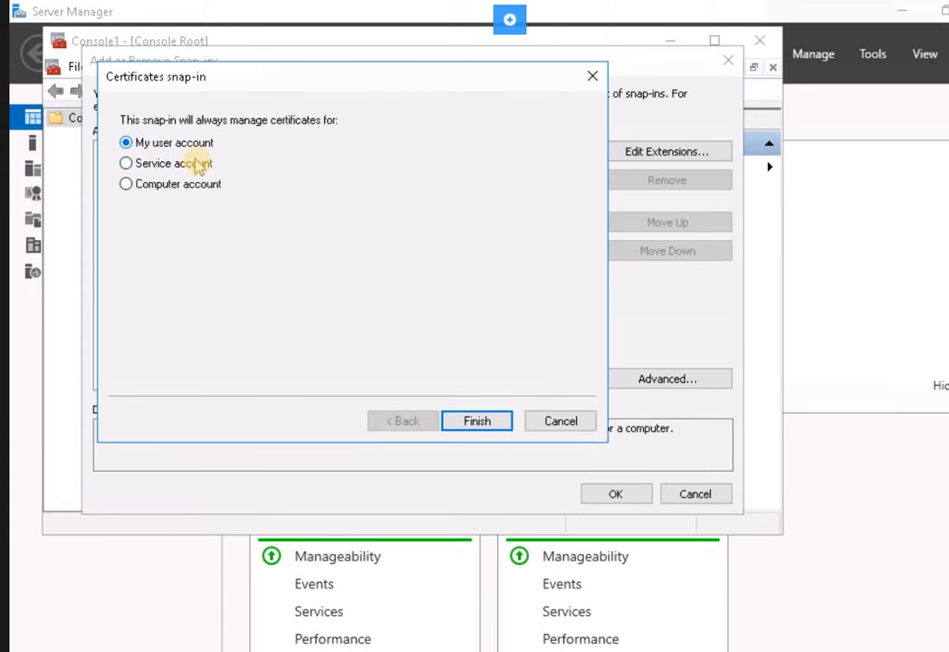
{"action": "left_click", "coordinate": [488, 422]}
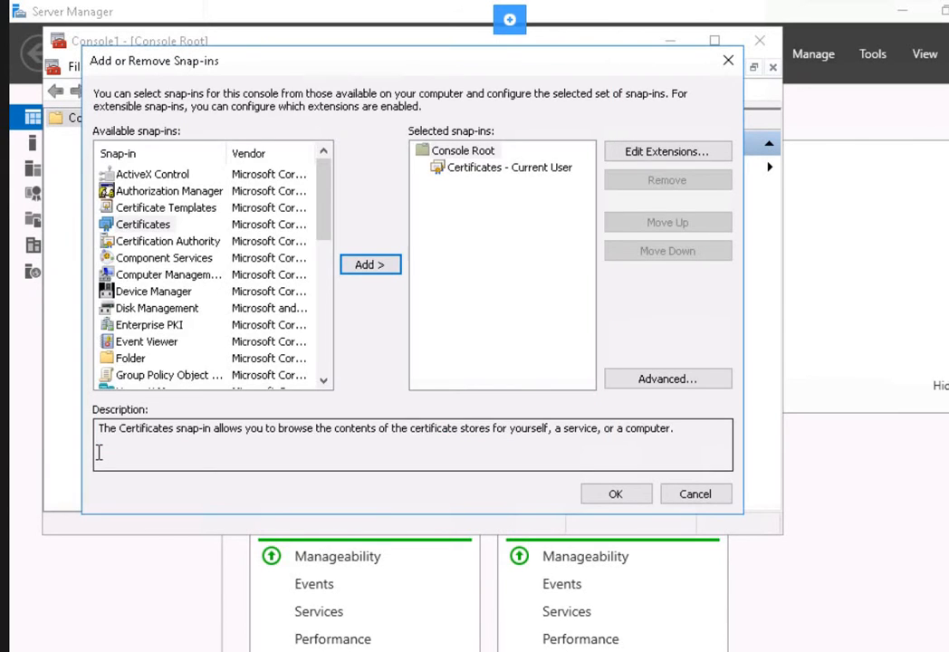
{"action": "left_click", "coordinate": [614, 495]}
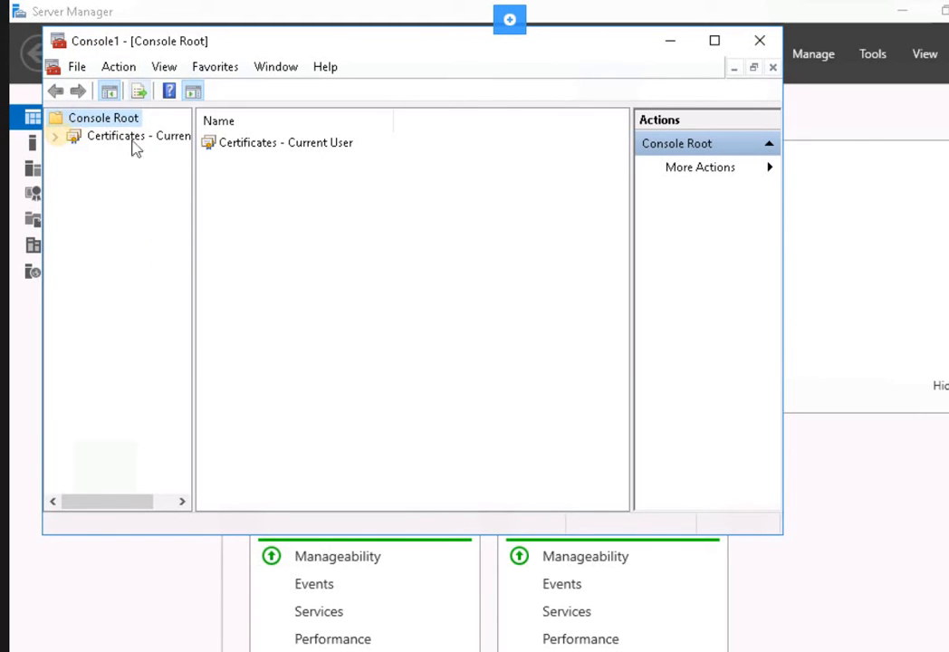
Expand Certificates - Current User and request a new certificate from the Personal store.
{"action": "left_click", "coordinate": [55, 135]}
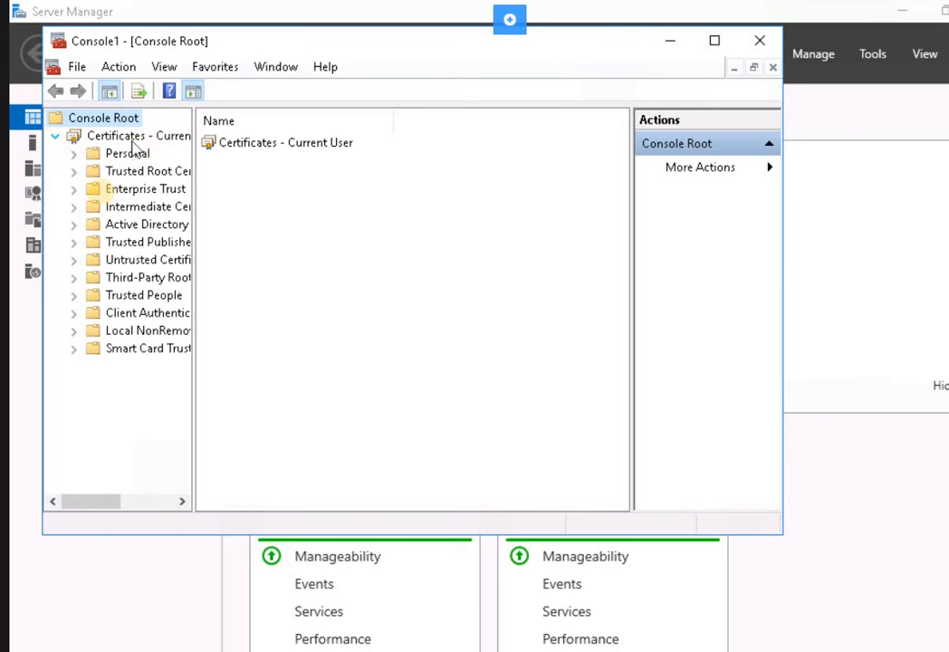
{"action": "left_click", "coordinate": [126, 154]}
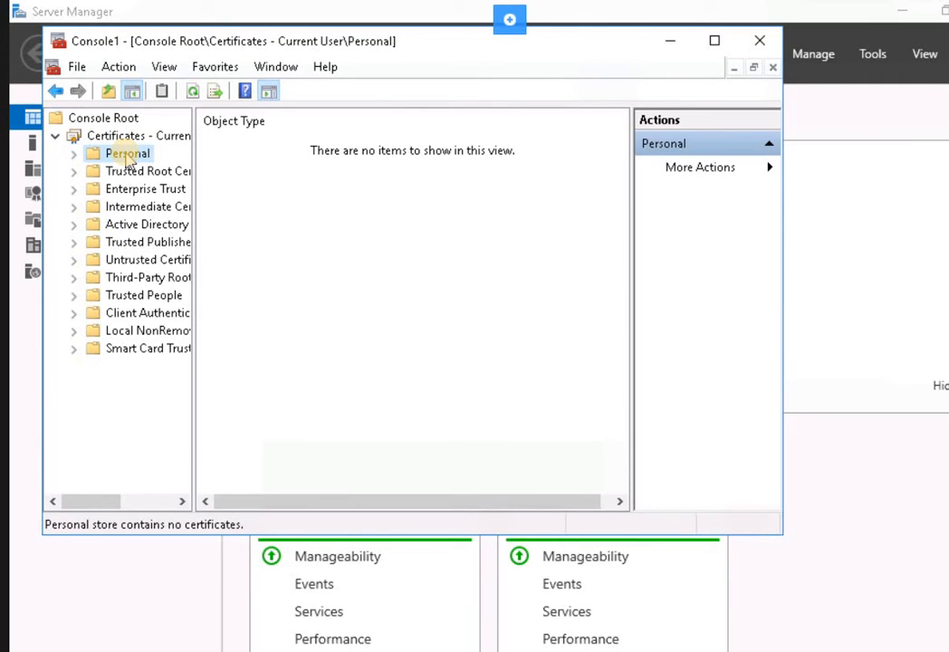
{"action": "right_click", "coordinate": [129, 160]}
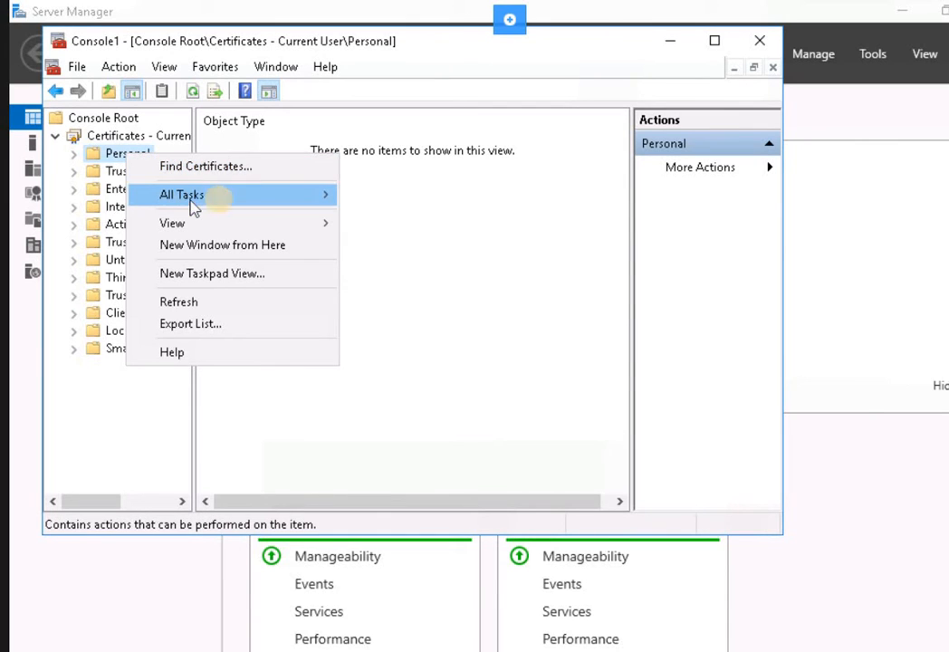
{"action": "mouse_move", "coordinate": [238, 206]}
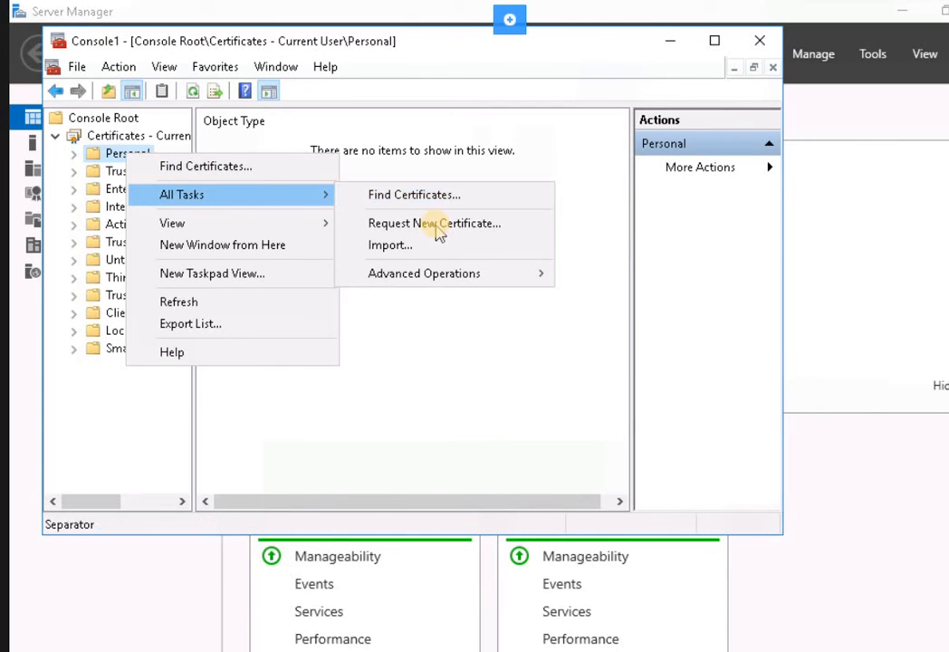
{"action": "left_click", "coordinate": [434, 223]}
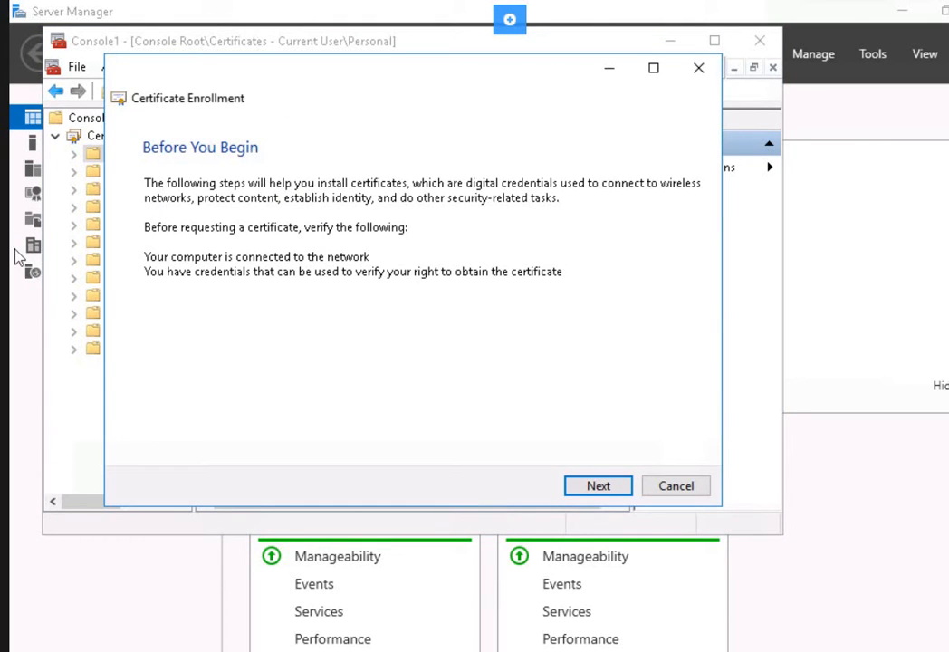
Enroll a Key Recovery Agent certificate via Active Directory Enrollment Policy and close the results.
{"action": "left_click", "coordinate": [599, 486]}
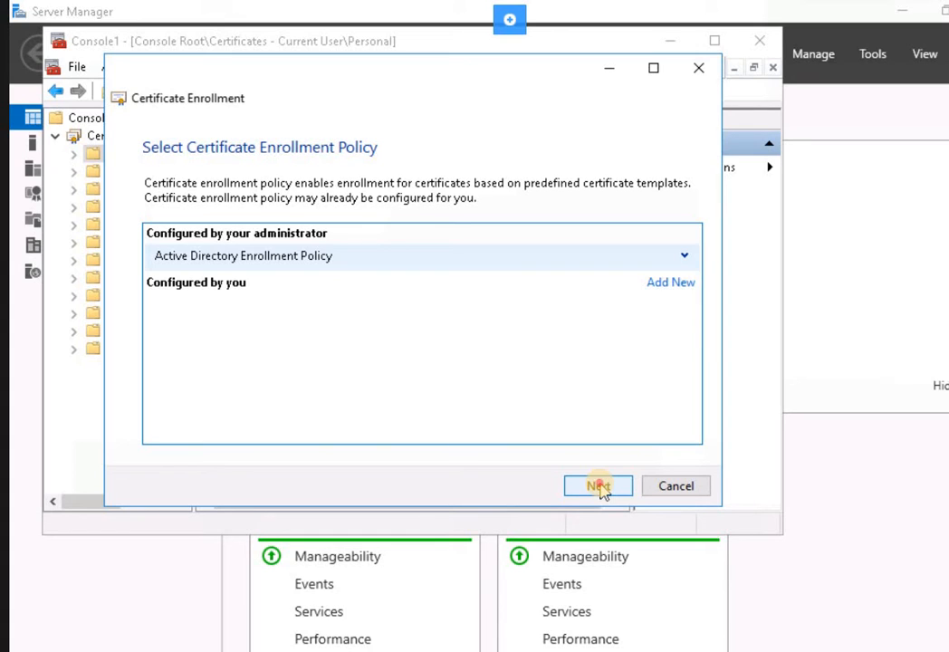
{"action": "left_click", "coordinate": [599, 487]}
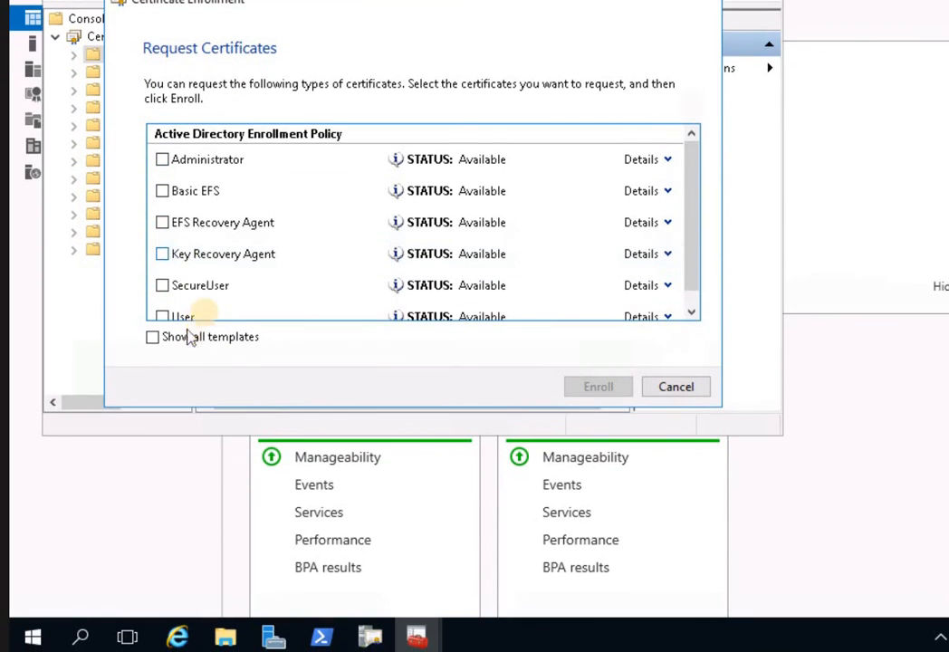
{"action": "scroll", "coordinate": [181, 362], "scroll_direction": "down", "scroll_amount": 1}
{"action": "left_click", "coordinate": [163, 238]}
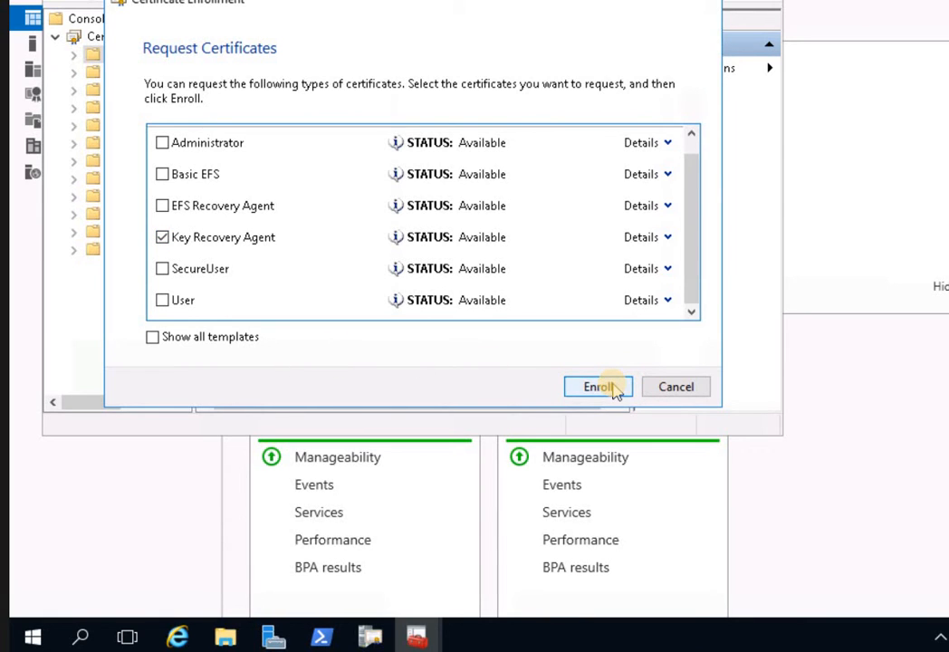
{"action": "left_click", "coordinate": [609, 387]}
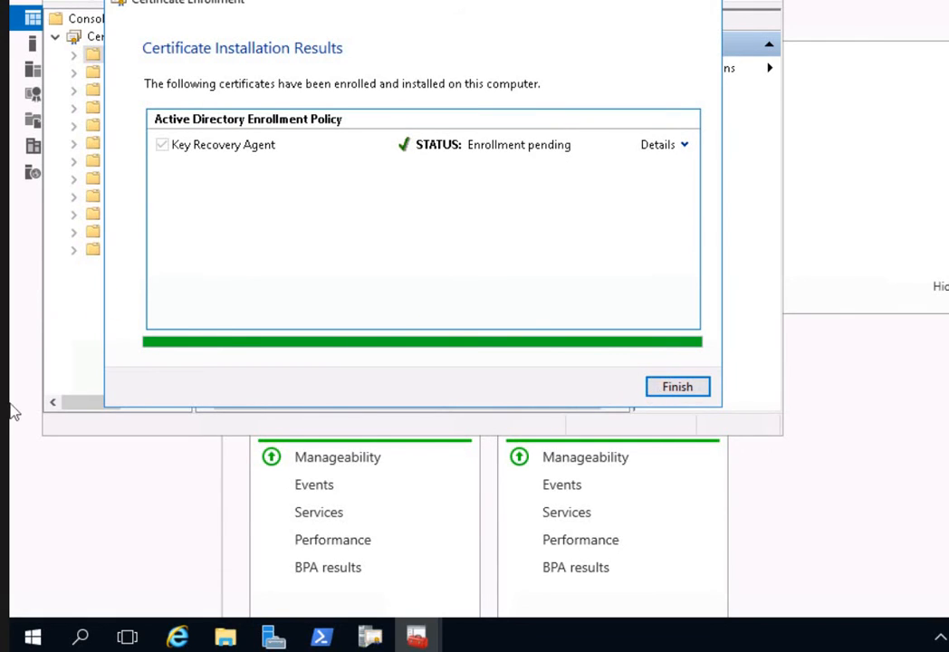
{"action": "key", "text": "Return"}
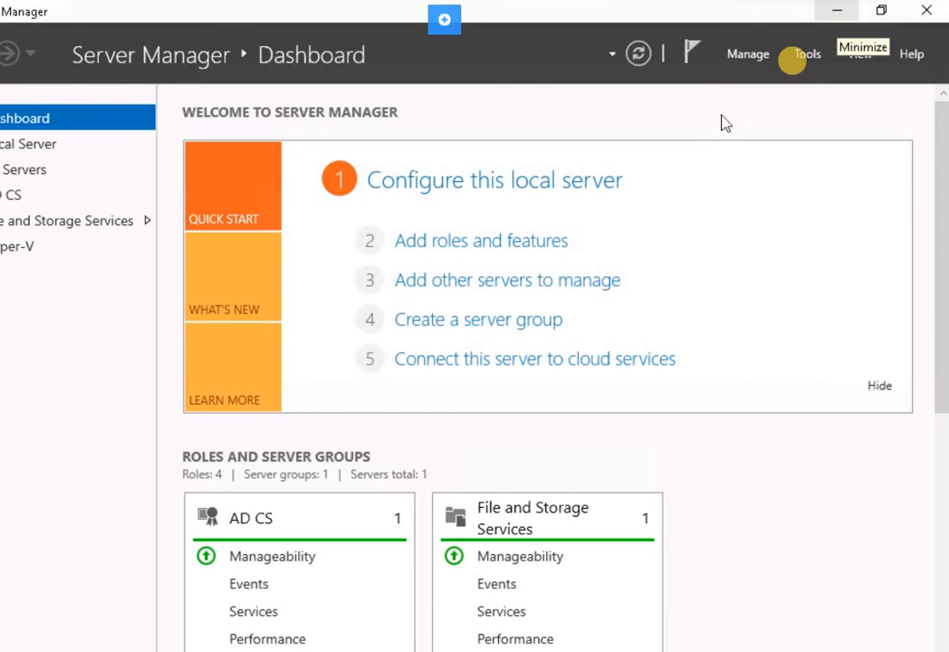
Bring up certsrv's Pending Requests and widen the Binary Request column for request 4.
{"action": "left_click", "coordinate": [804, 56]}
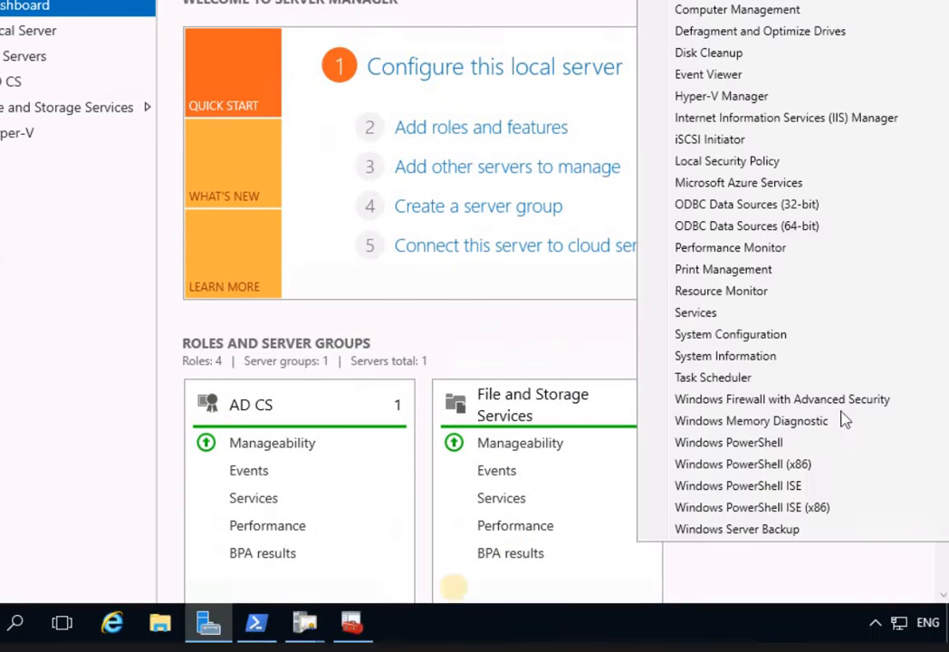
{"action": "left_click", "coordinate": [301, 625]}
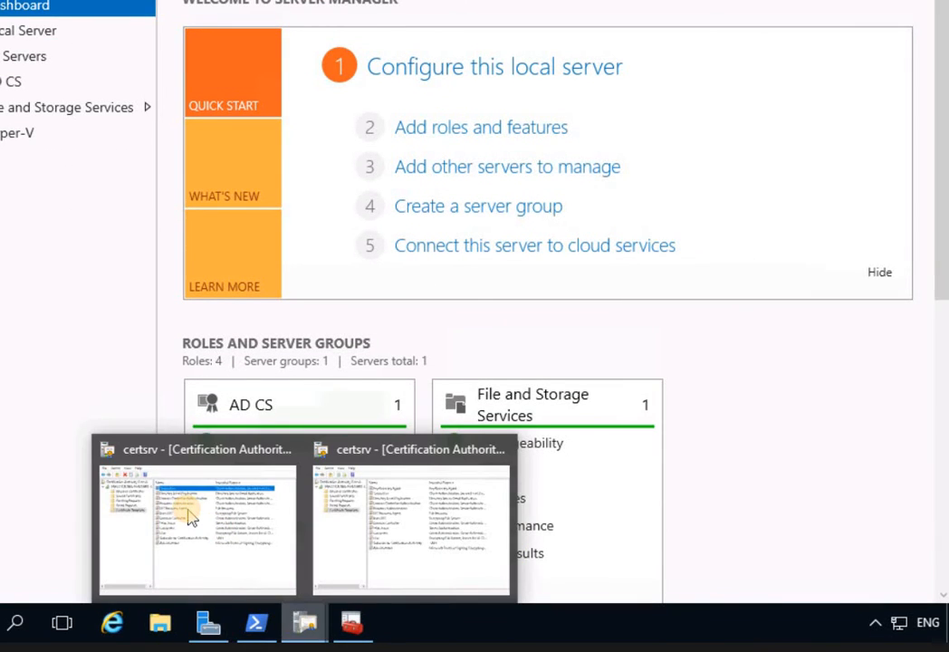
{"action": "left_click", "coordinate": [218, 521]}
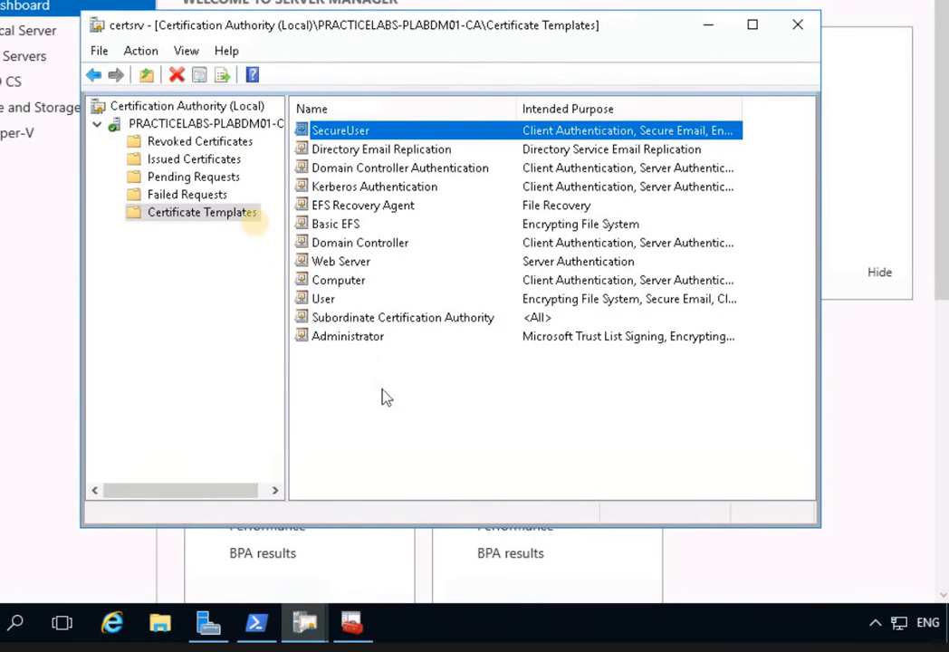
{"action": "left_click", "coordinate": [208, 178]}
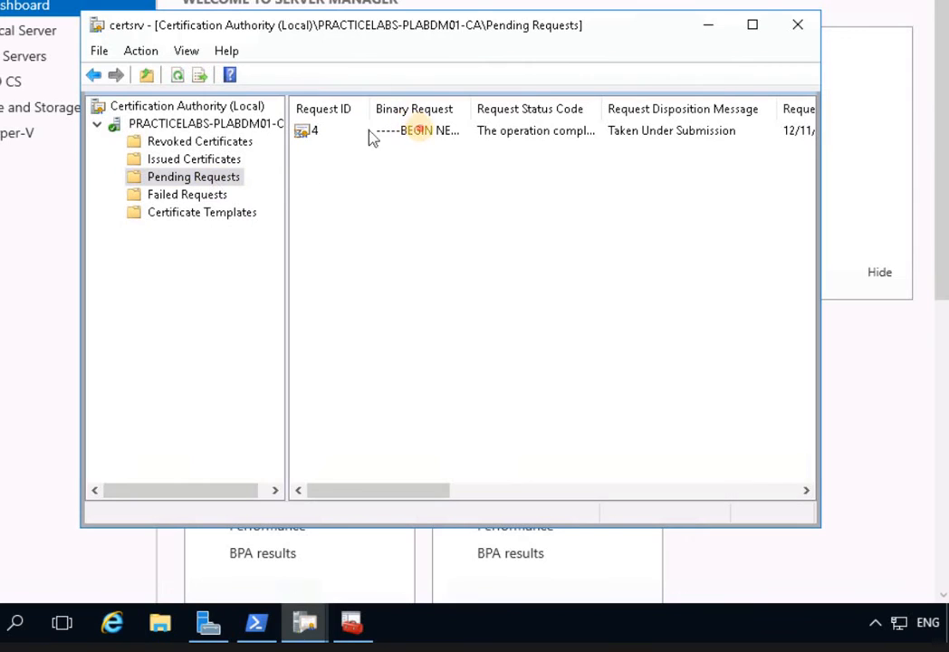
{"action": "left_click", "coordinate": [471, 132]}
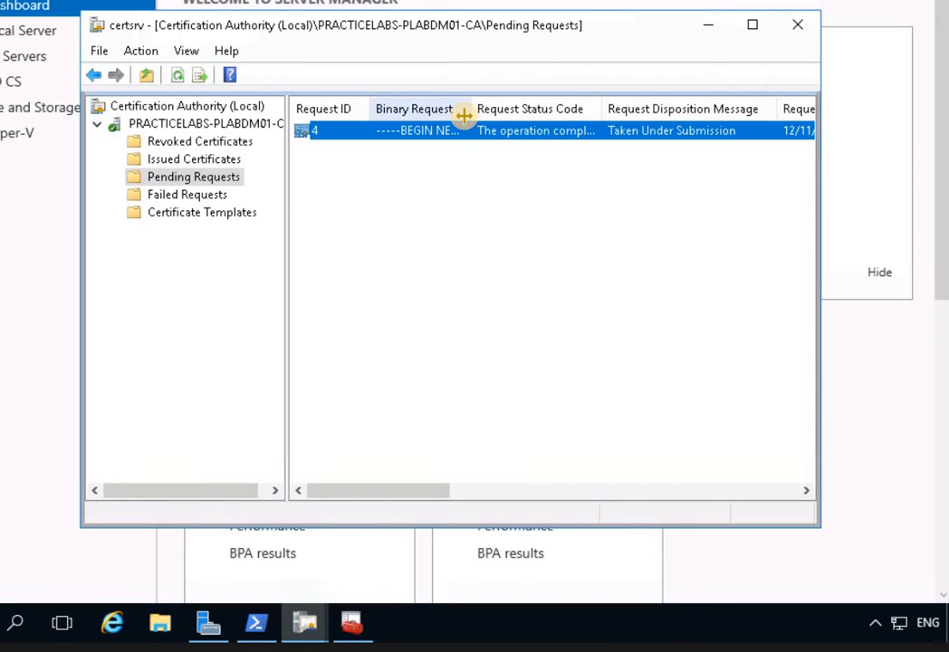
{"action": "left_click_drag", "start_coordinate": [470, 107], "coordinate": [524, 114]}
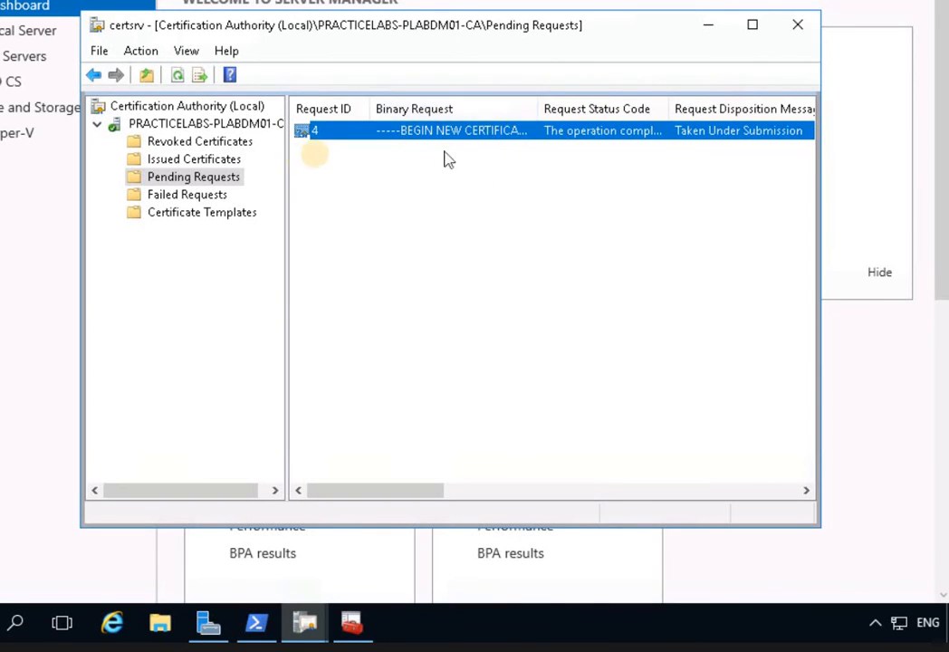
{"action": "left_click", "coordinate": [381, 378]}
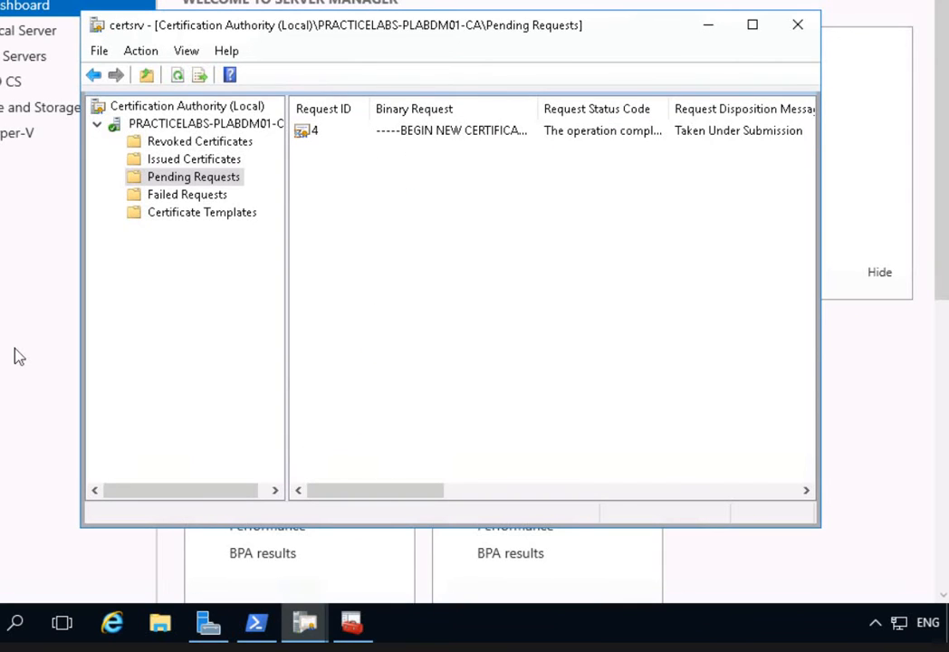
Issue pending request 4, then browse Certificate Templates and Issued Certificates.
{"action": "left_click", "coordinate": [393, 132]}
{"action": "right_click", "coordinate": [398, 137]}
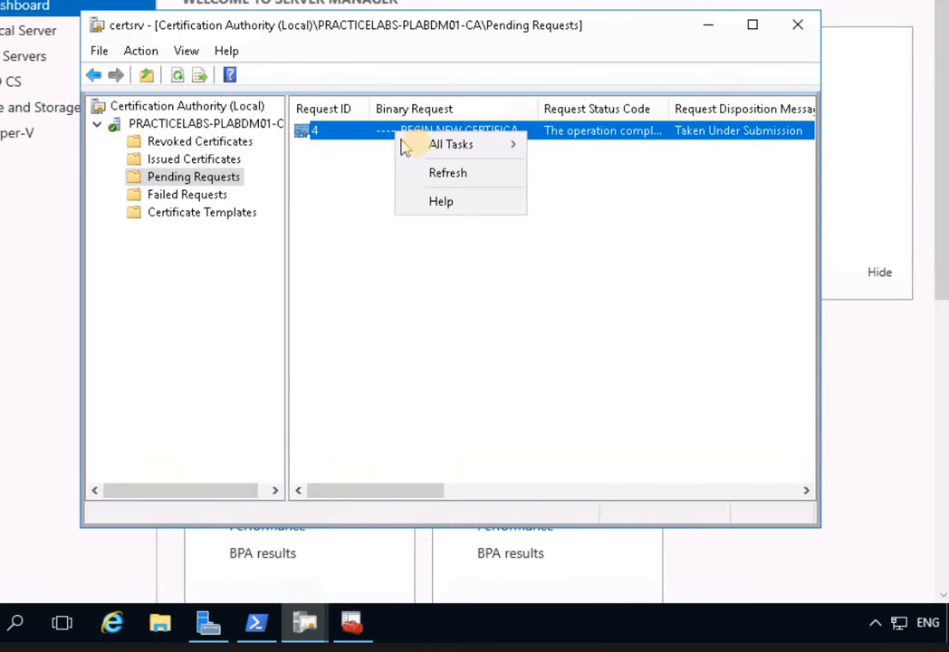
{"action": "mouse_move", "coordinate": [419, 147]}
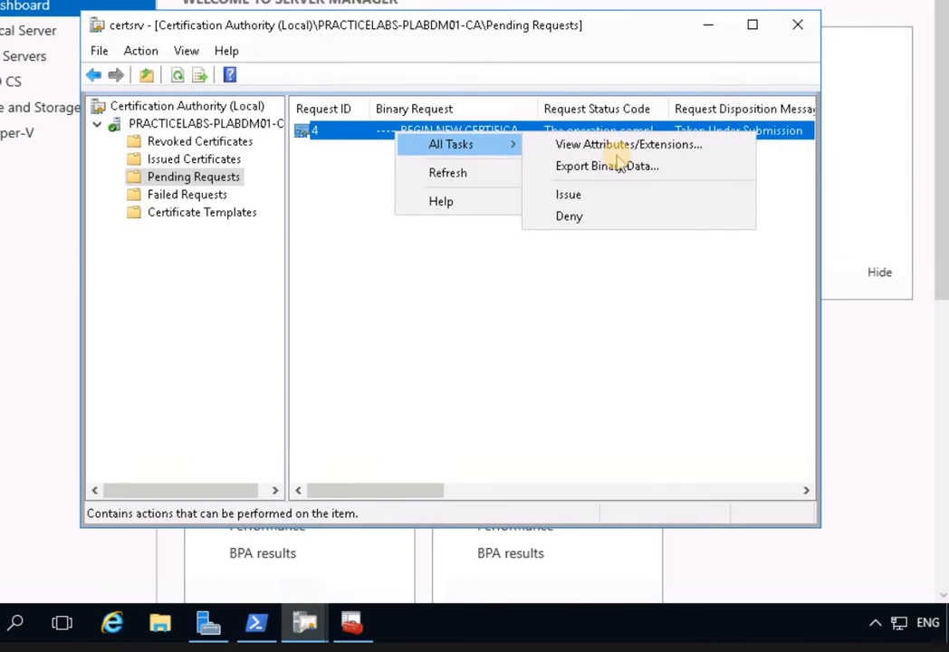
{"action": "left_click", "coordinate": [571, 196]}
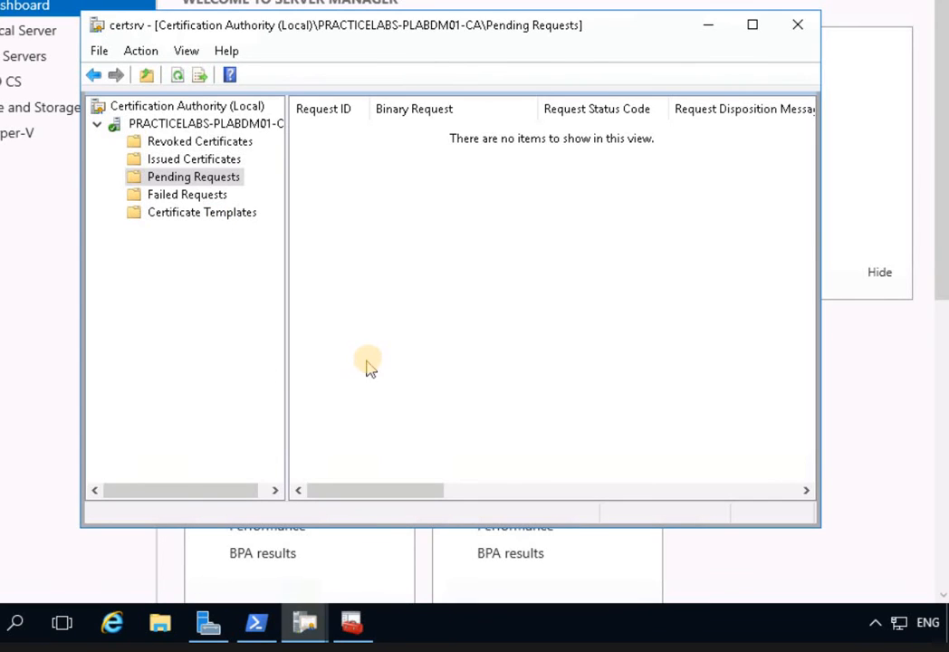
{"action": "left_click", "coordinate": [220, 224]}
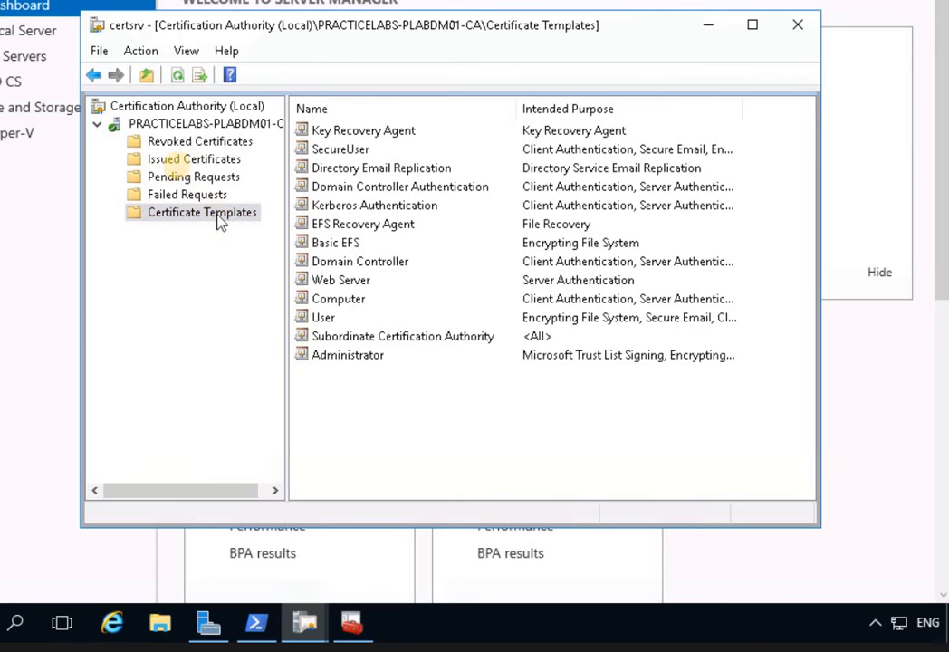
{"action": "left_click", "coordinate": [181, 160]}
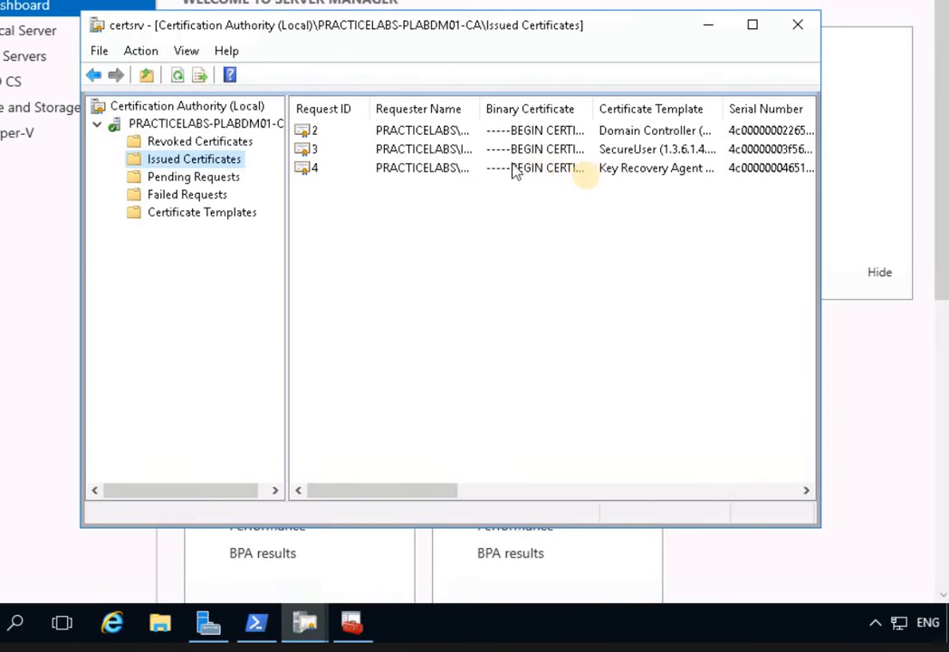
Select issued Key Recovery Agent certificate 4 and bring up its context menu.
{"action": "left_click", "coordinate": [628, 176]}
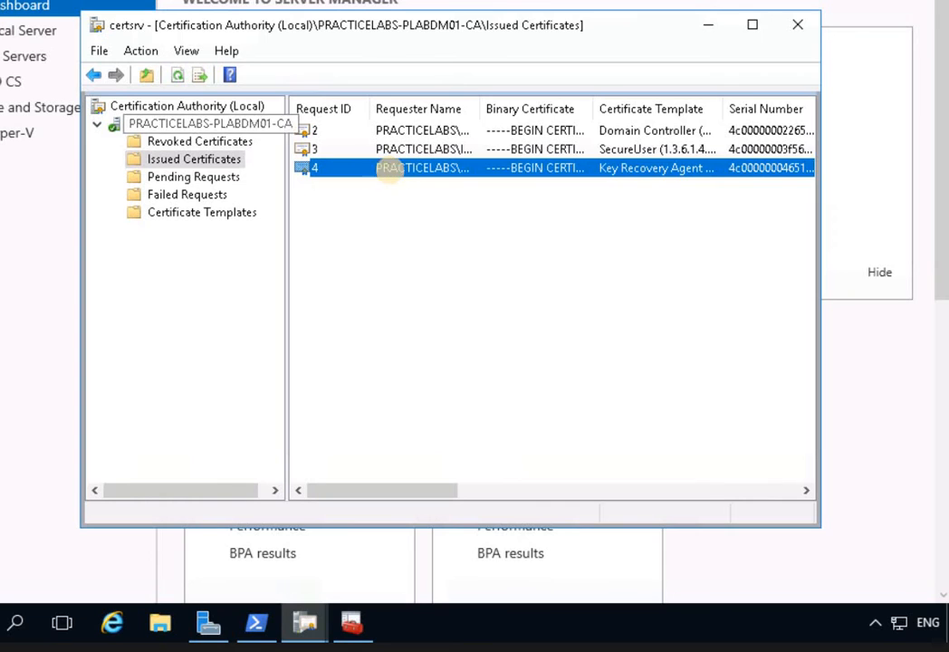
{"action": "left_click", "coordinate": [394, 177]}
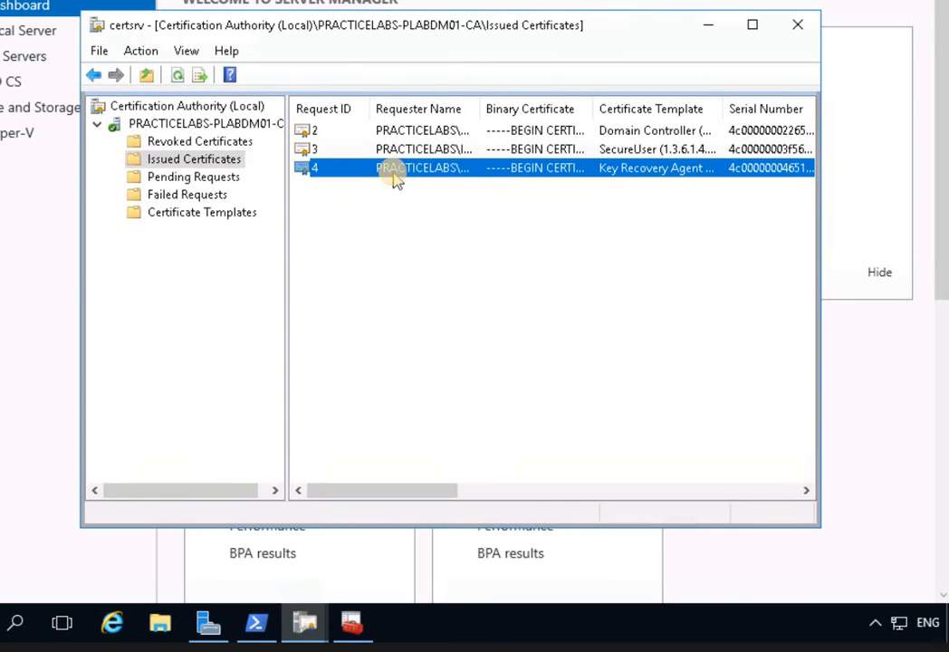
{"action": "right_click", "coordinate": [393, 178]}
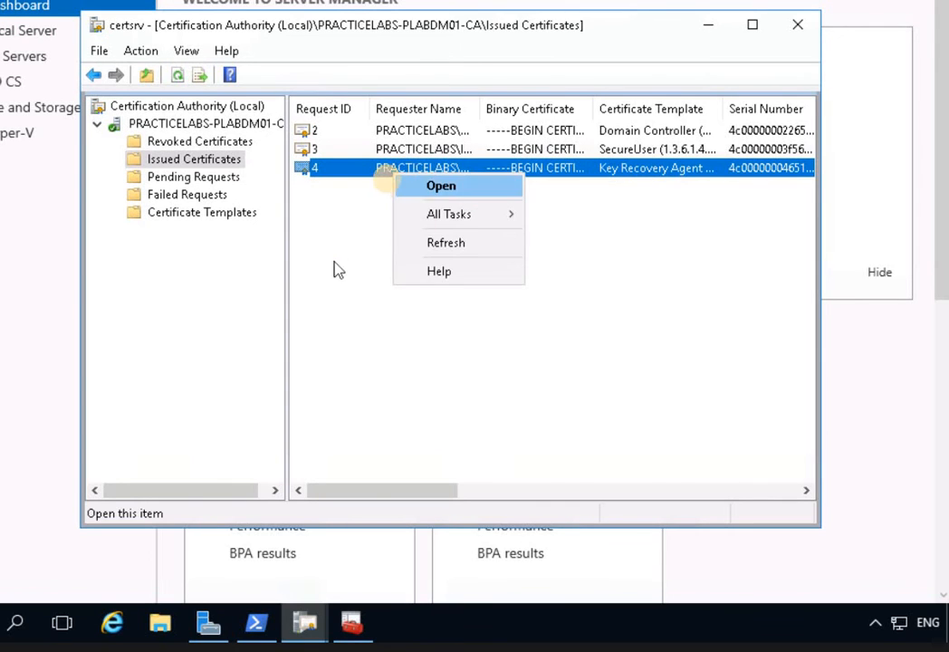
{"action": "left_click", "coordinate": [385, 172]}
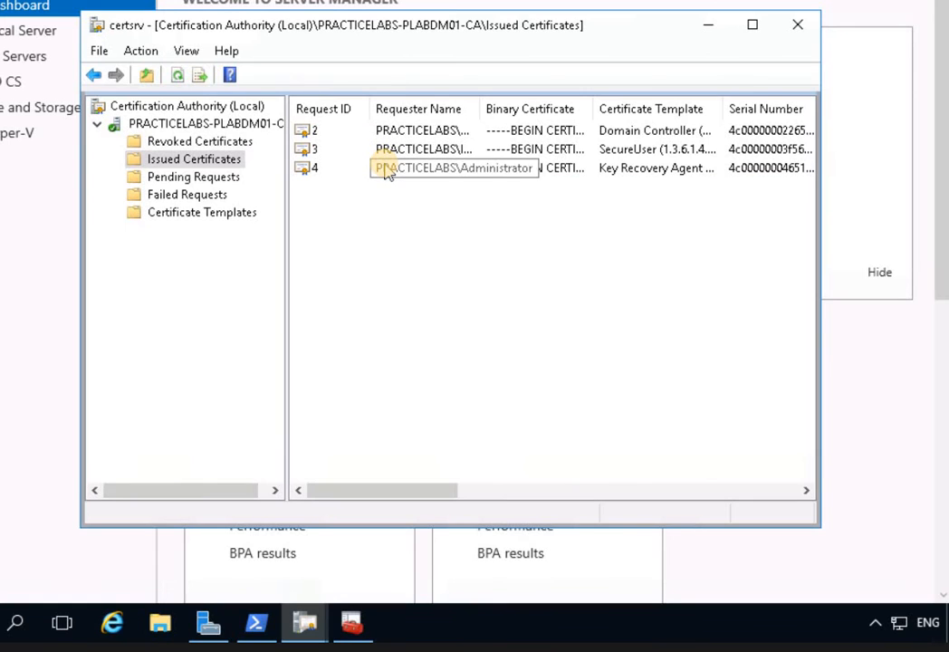
{"action": "left_click", "coordinate": [385, 172]}
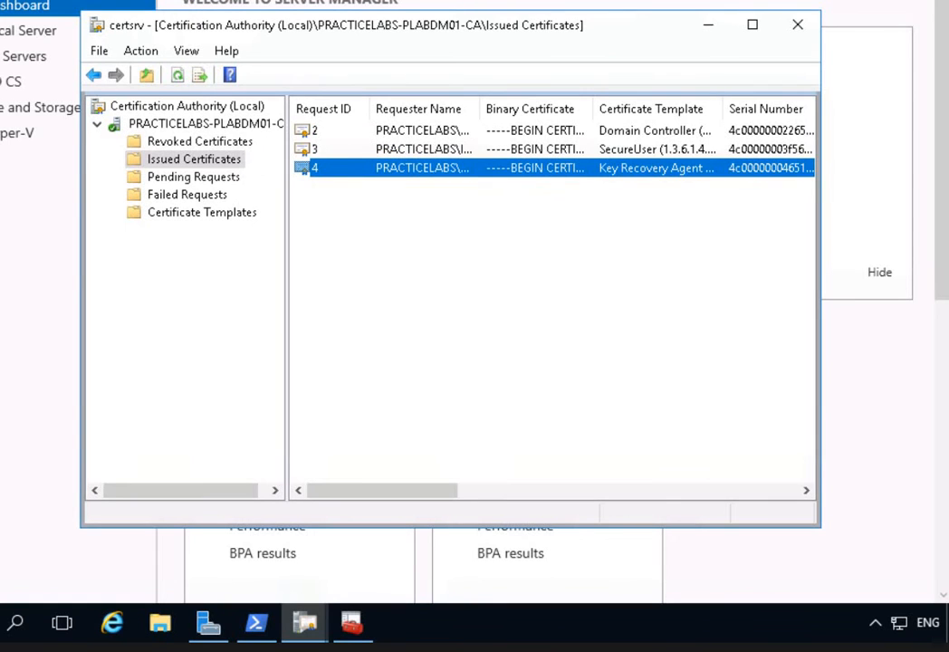
{"action": "left_click", "coordinate": [406, 172]}
{"action": "right_click", "coordinate": [407, 172]}
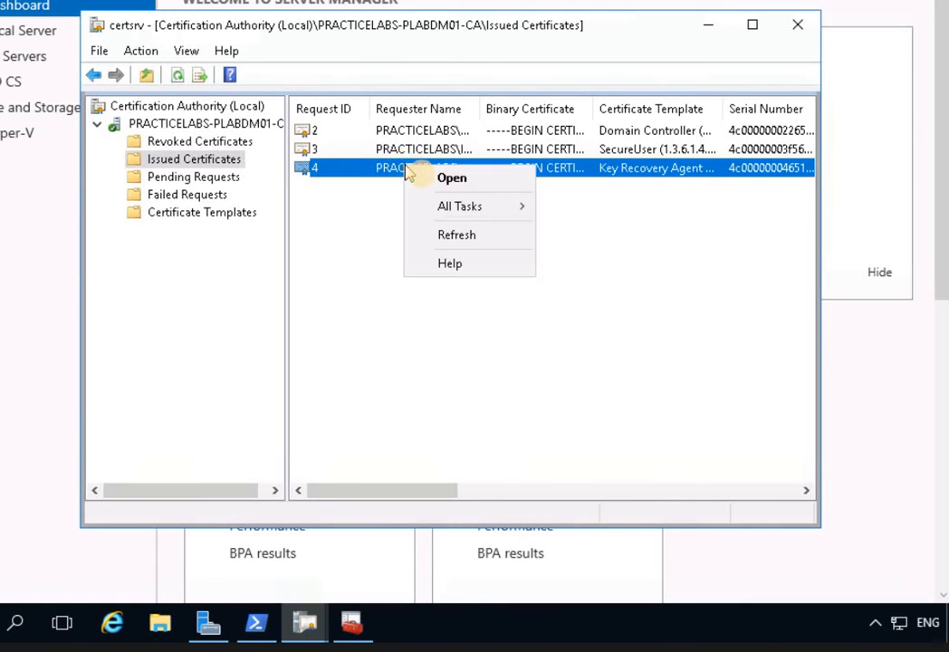
Open certificate 4 and start Copy to File from its Details tab.
{"action": "left_click", "coordinate": [419, 184]}
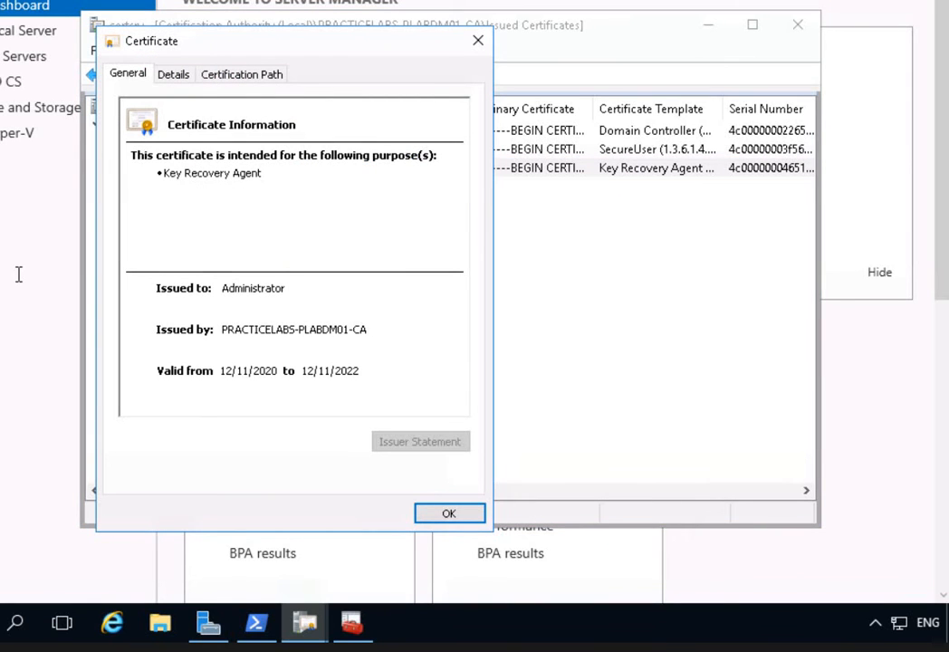
{"action": "left_click", "coordinate": [177, 75]}
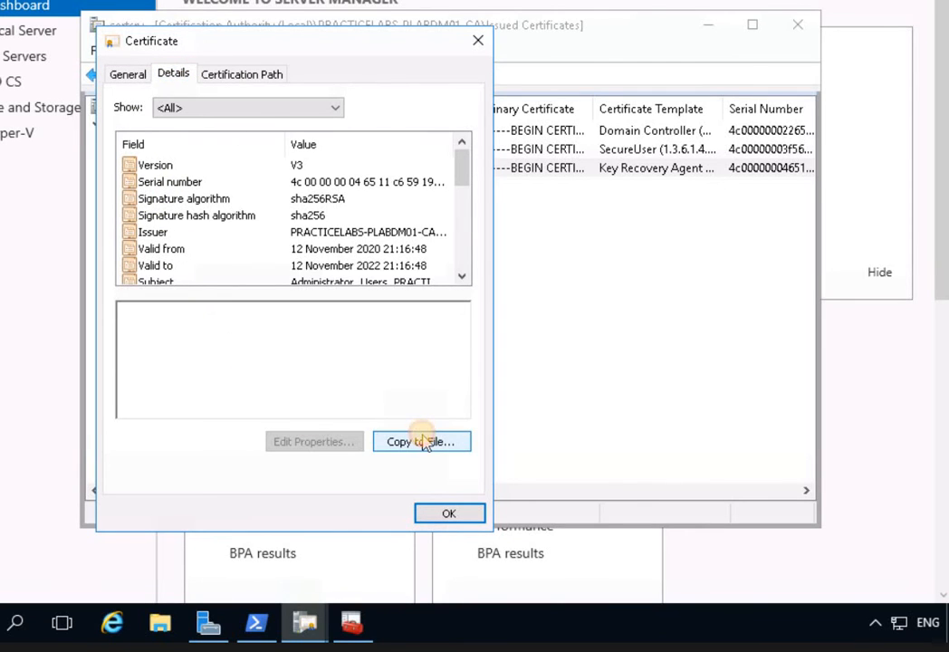
{"action": "left_click", "coordinate": [423, 442]}
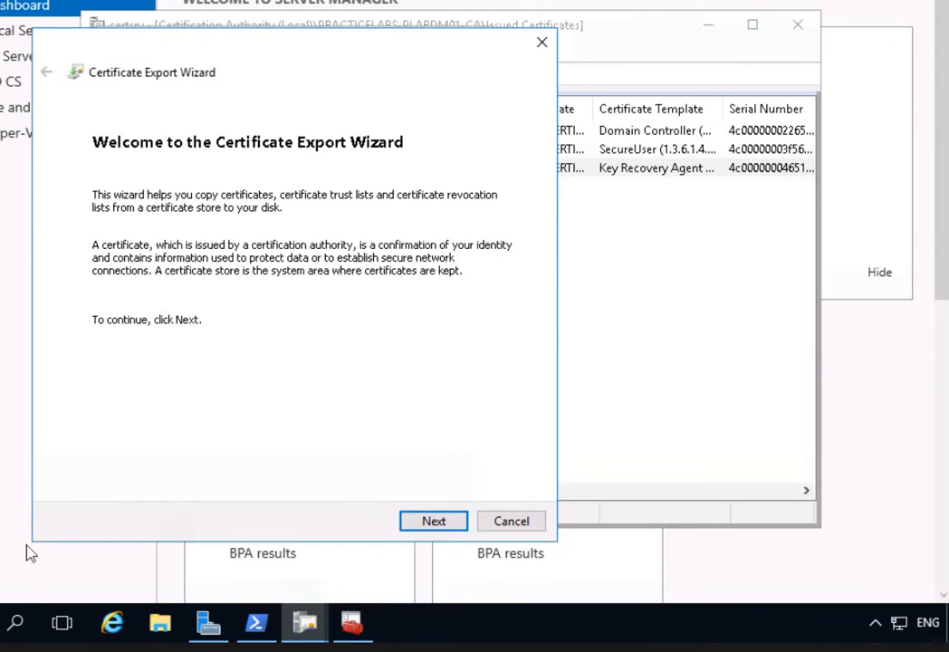
Export the Key Recovery Agent certificate to c:\AdminKRA.cer as DER binary, then close the certificate details.
{"action": "key", "text": "Return"}
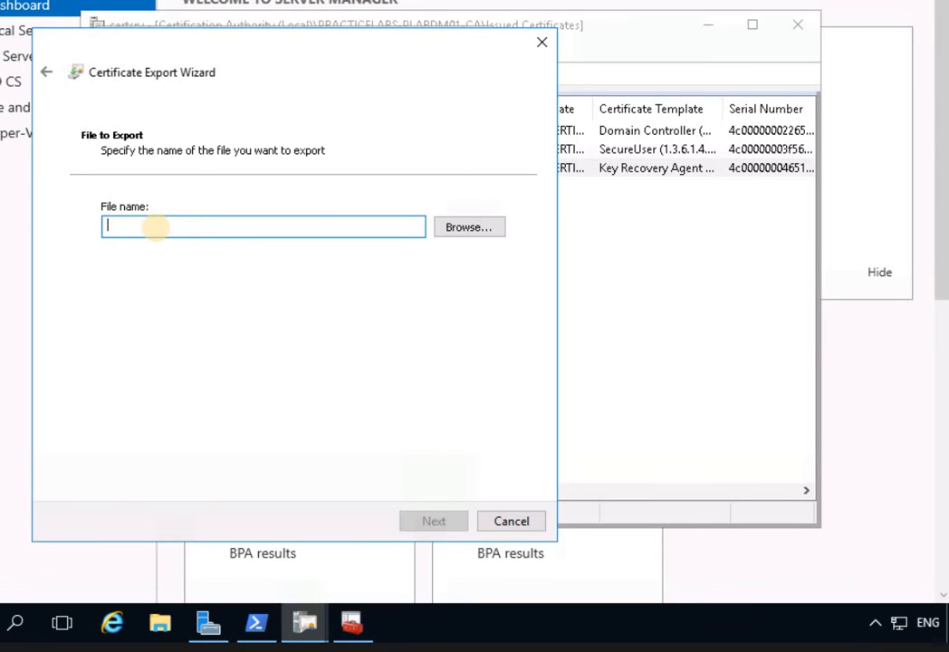
{"action": "type", "text": "c:\\Ad"}
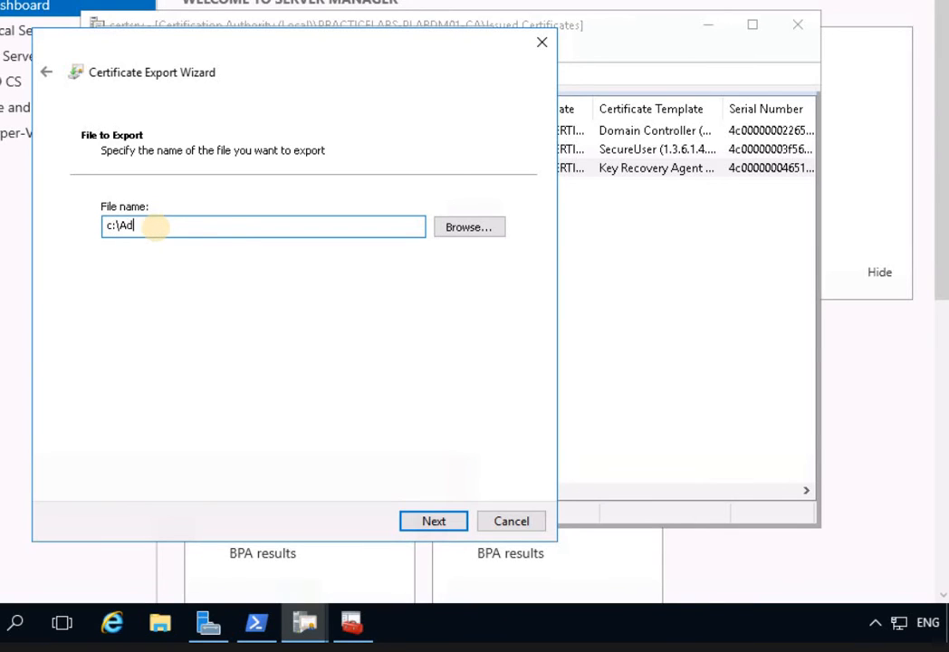
{"action": "type", "text": "minKRA"}
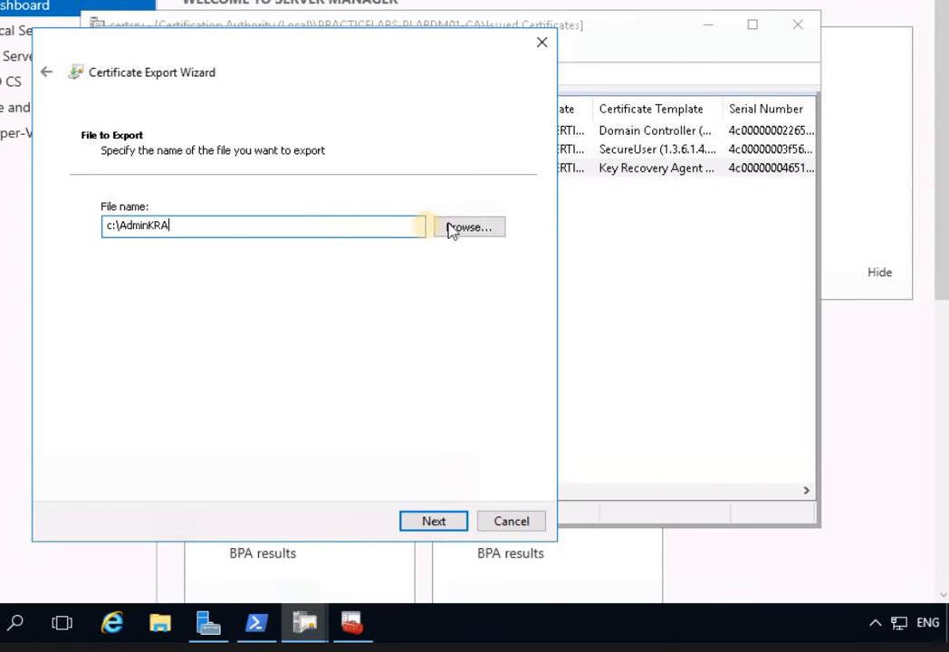
{"action": "left_click", "coordinate": [445, 524]}
{"action": "key", "text": "Return"}
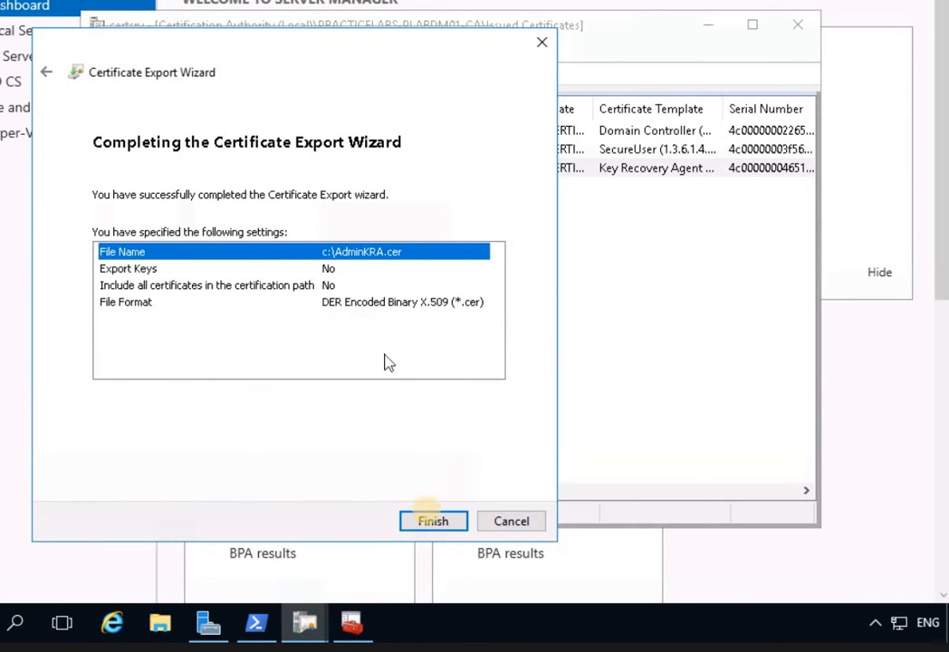
{"action": "left_click", "coordinate": [431, 523]}
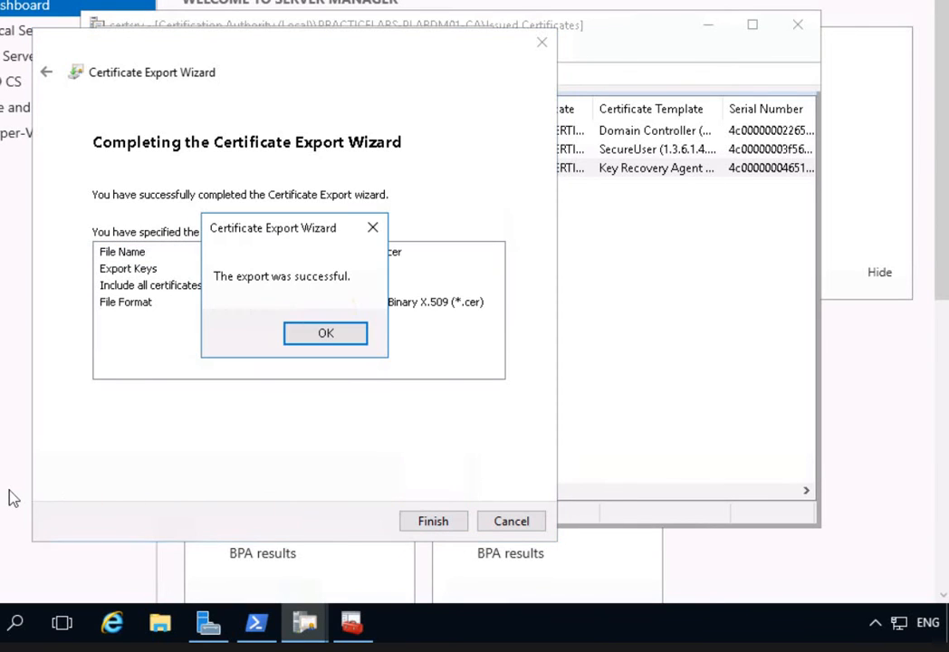
{"action": "left_click", "coordinate": [341, 332]}
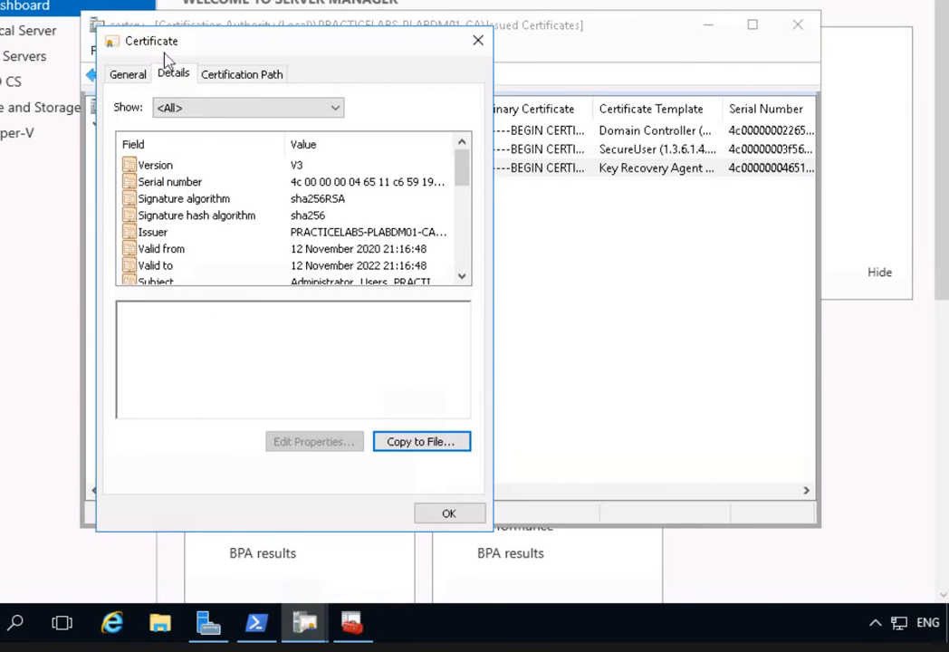
{"action": "left_click", "coordinate": [448, 512]}
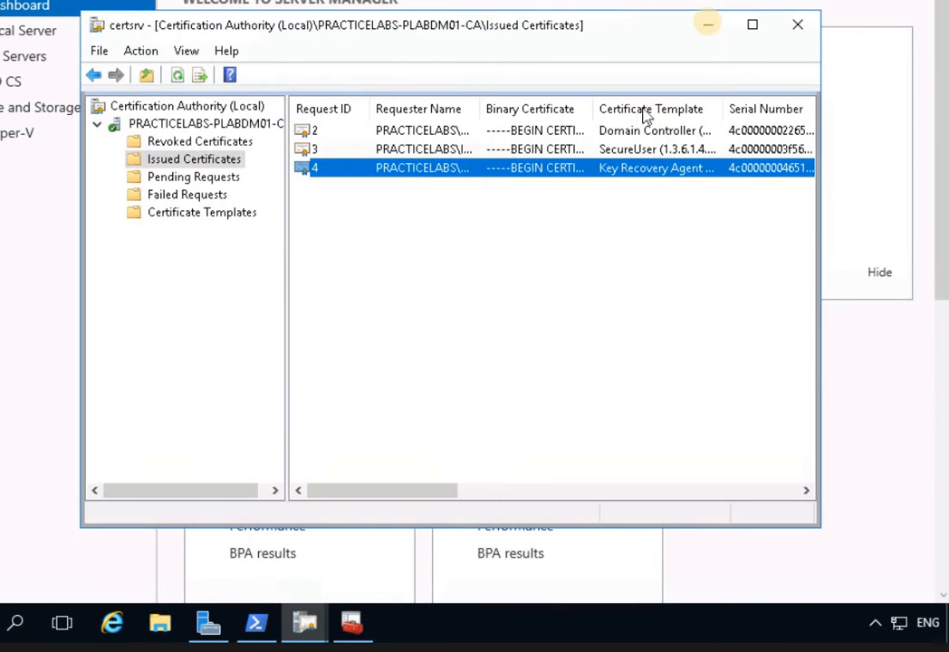
Launch the Certificate Import Wizard on the current user's Personal certificate store in Console1.
{"action": "left_click", "coordinate": [17, 109]}
{"action": "scroll", "coordinate": [333, 587], "scroll_direction": "down", "scroll_amount": 3}
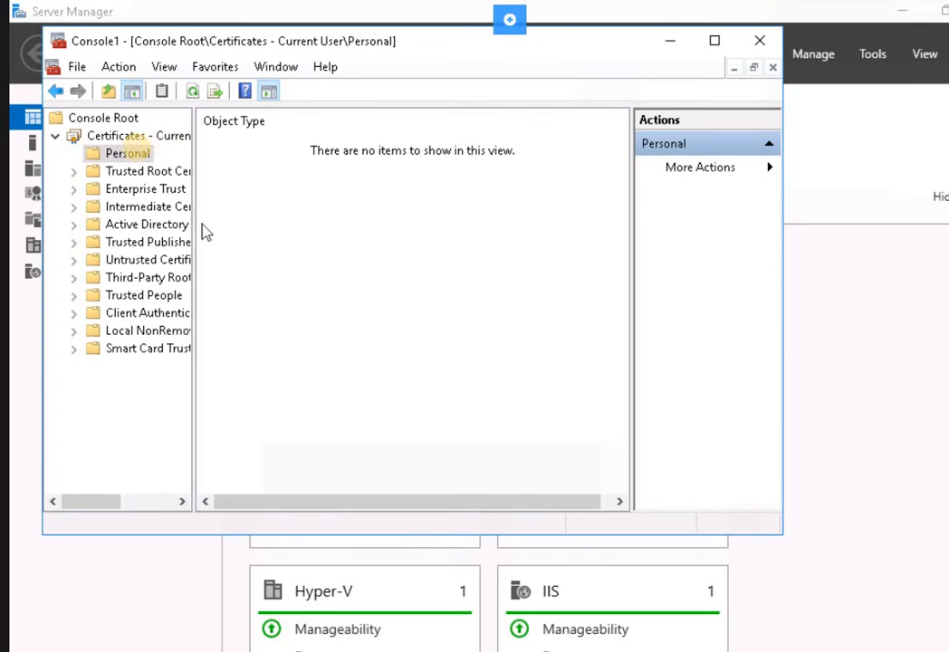
{"action": "left_click", "coordinate": [135, 152]}
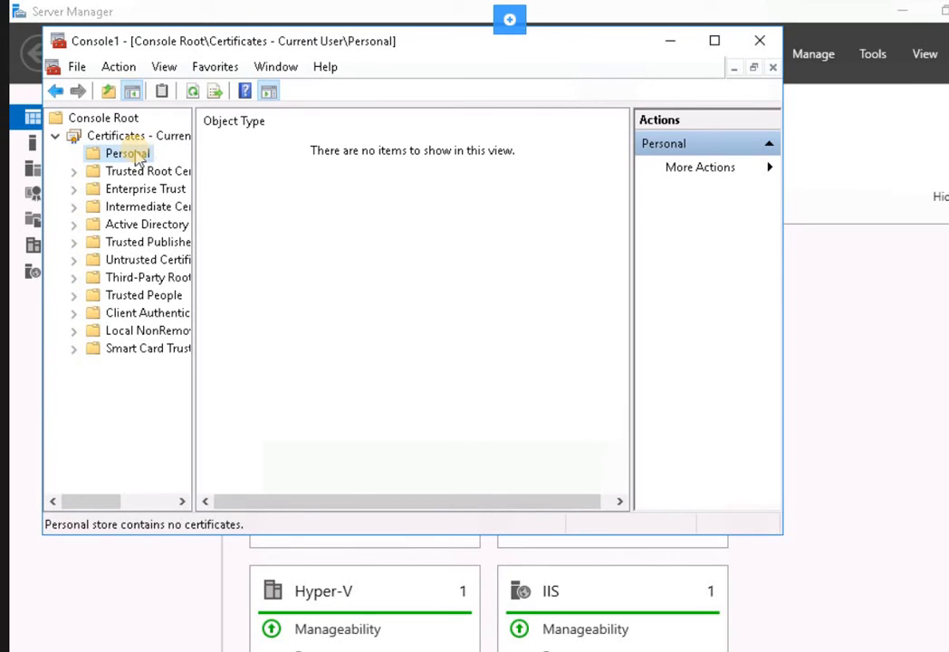
{"action": "right_click", "coordinate": [135, 154]}
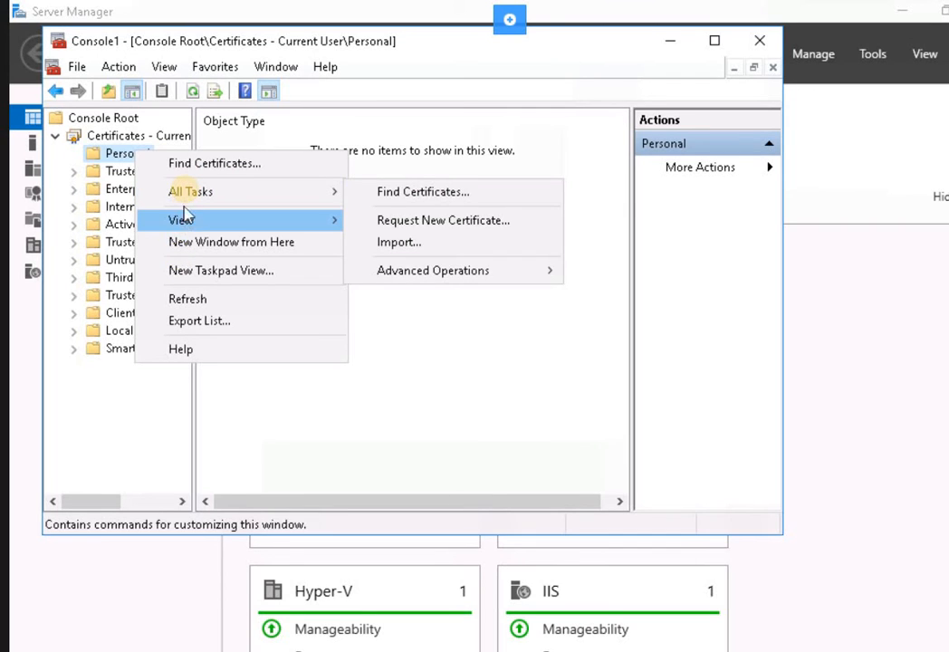
{"action": "mouse_move", "coordinate": [210, 197]}
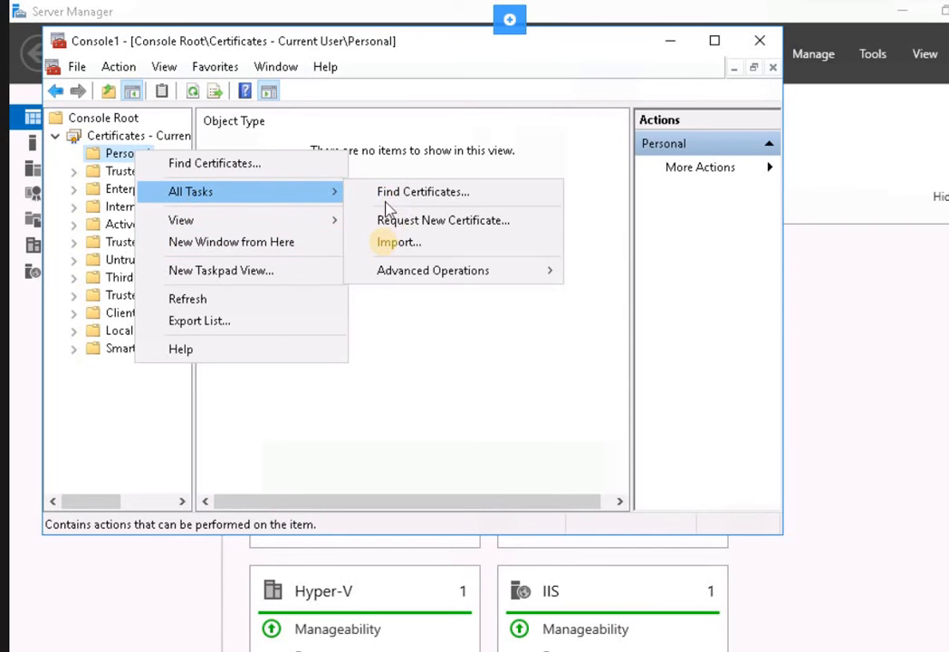
{"action": "left_click", "coordinate": [385, 242]}
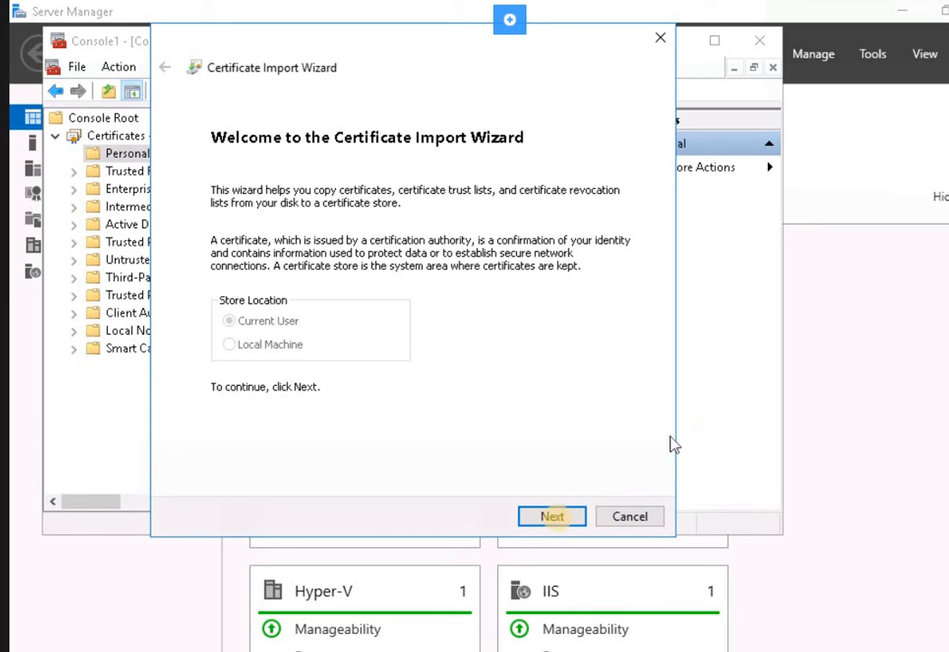
Import c:\AdminKRA.cer into the Personal store and acknowledge the success message.
{"action": "left_click", "coordinate": [553, 517]}
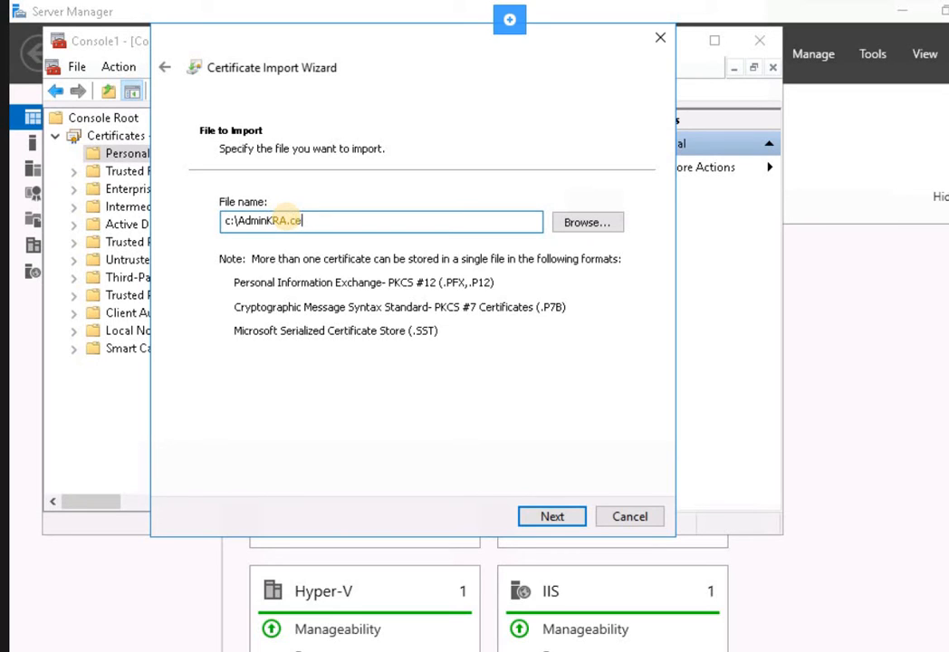
{"action": "type", "text": "r"}
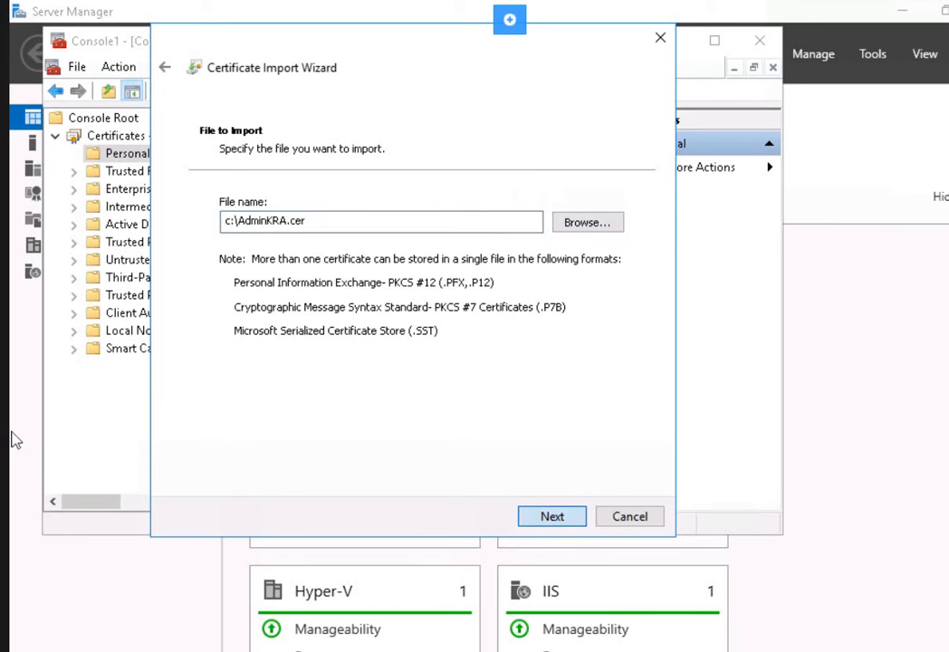
{"action": "key", "text": "Return"}
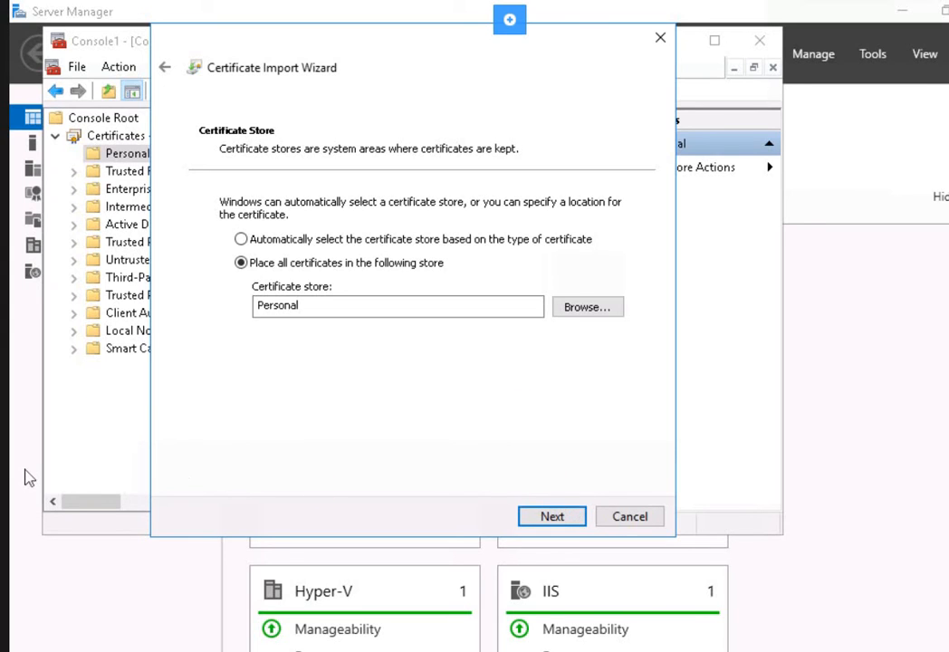
{"action": "key", "text": "Return"}
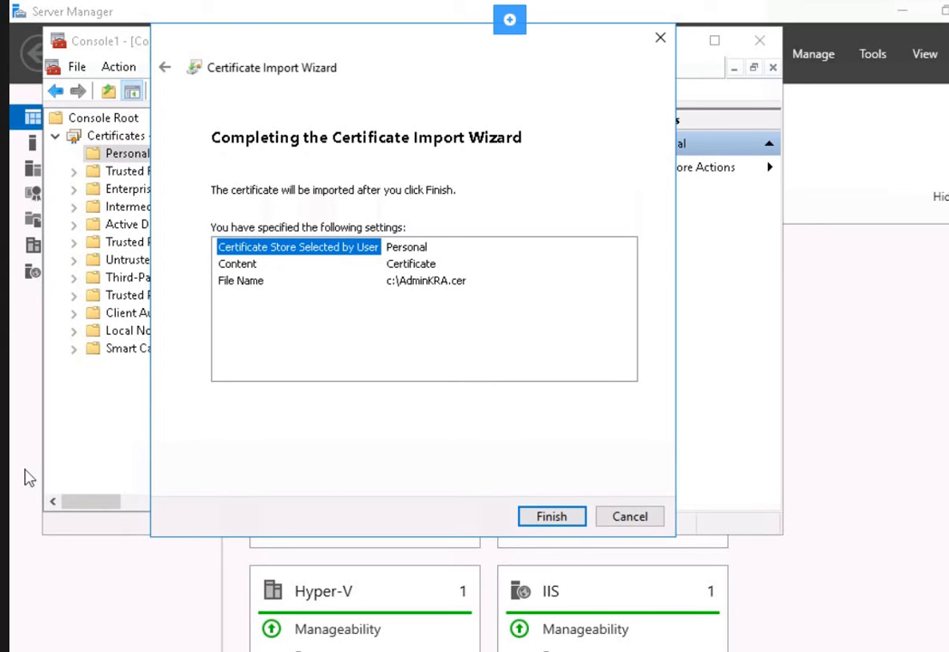
{"action": "left_click", "coordinate": [553, 516]}
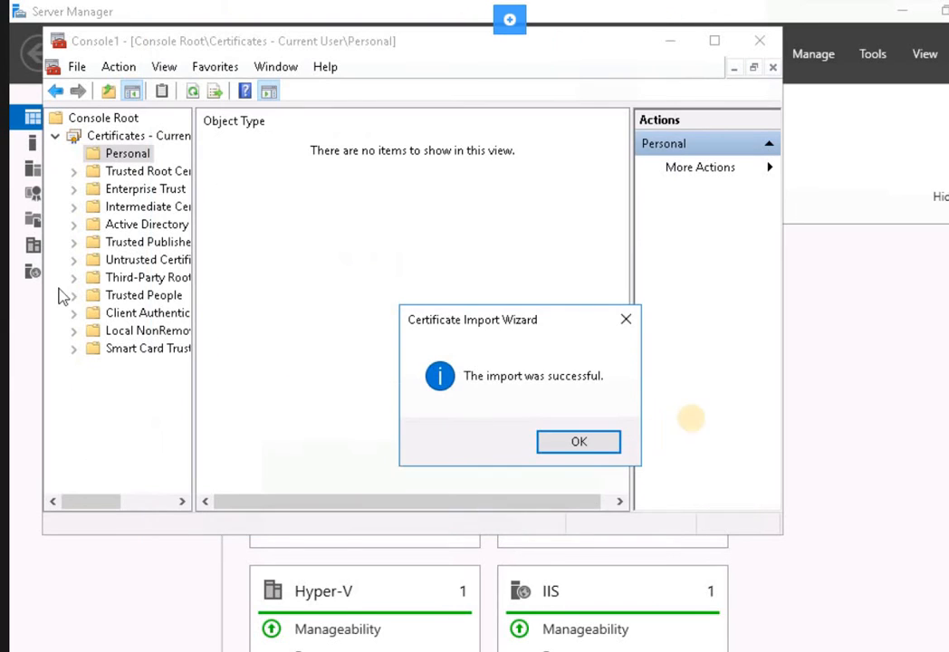
{"action": "left_click", "coordinate": [579, 442]}
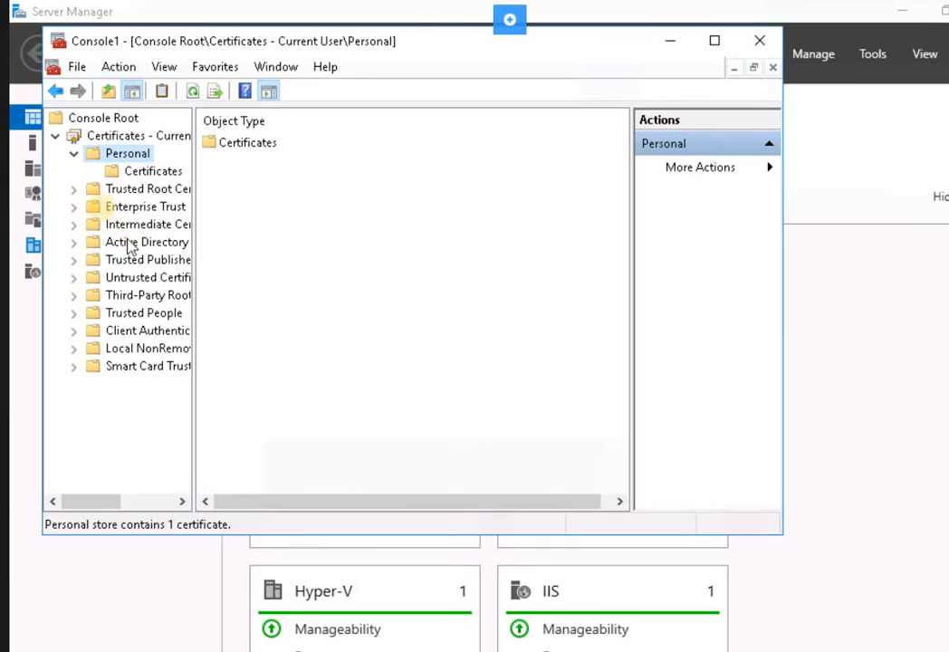
Show the Personal store's Certificates folder to confirm the Administrator certificate is there.
{"action": "left_click", "coordinate": [119, 176]}
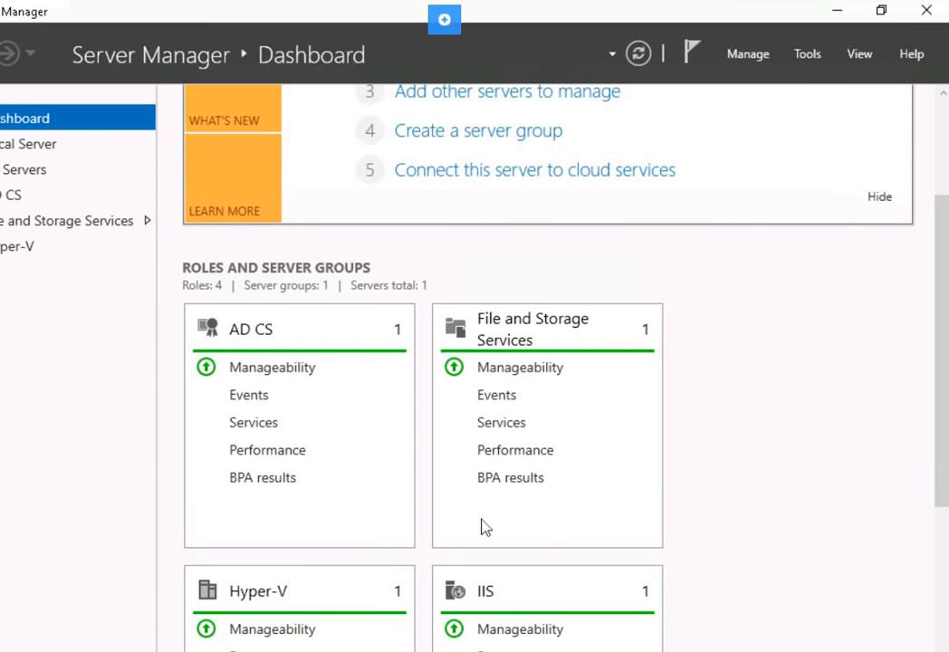
Open the Properties dialog of PRACTICELABS-PLABDM01-CA in the certsrv console.
{"action": "scroll", "coordinate": [487, 527], "scroll_direction": "down", "scroll_amount": 3}
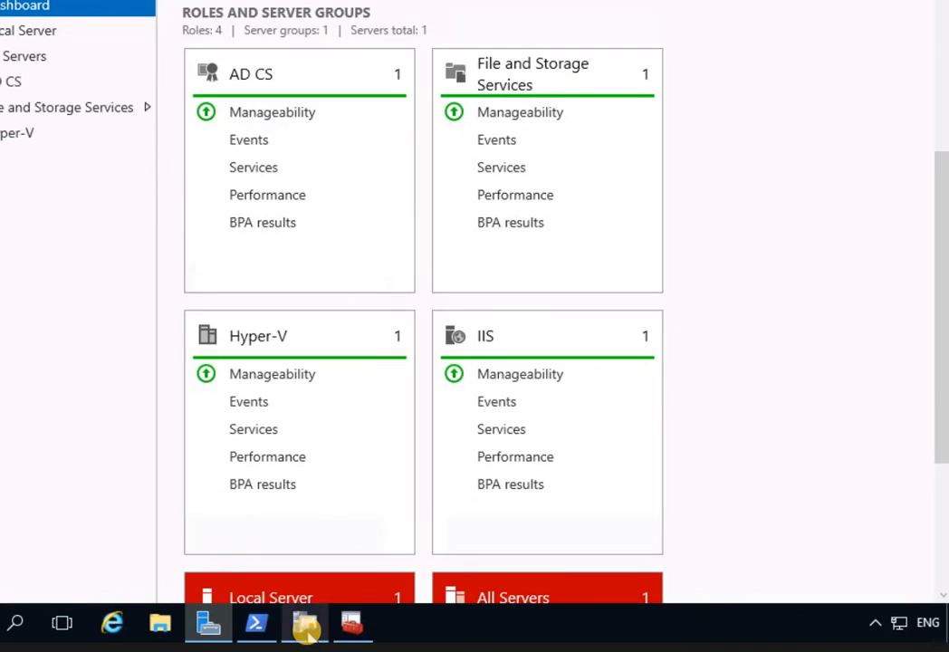
{"action": "left_click", "coordinate": [305, 623]}
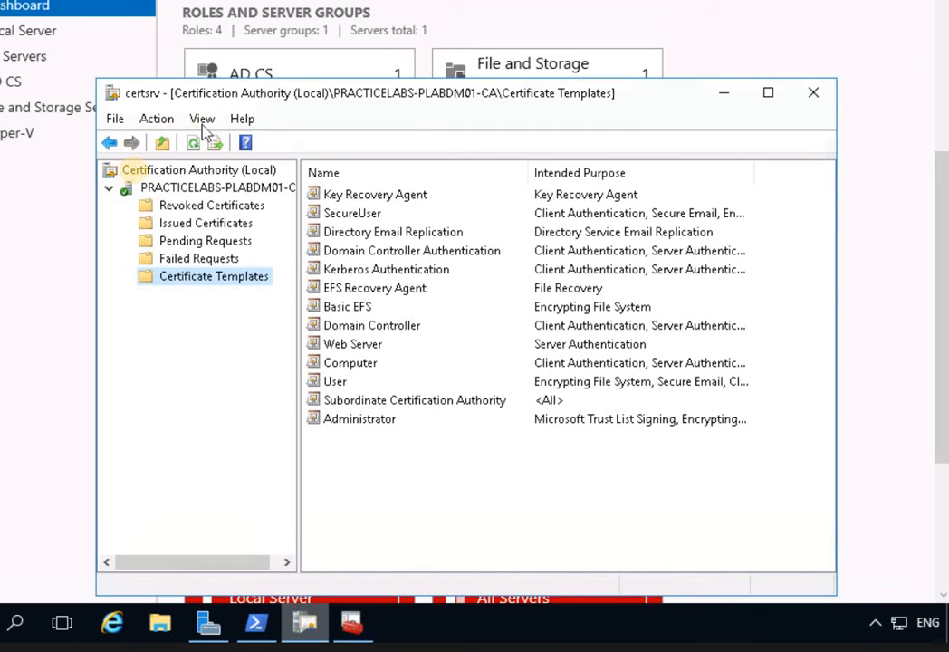
{"action": "left_click", "coordinate": [142, 172]}
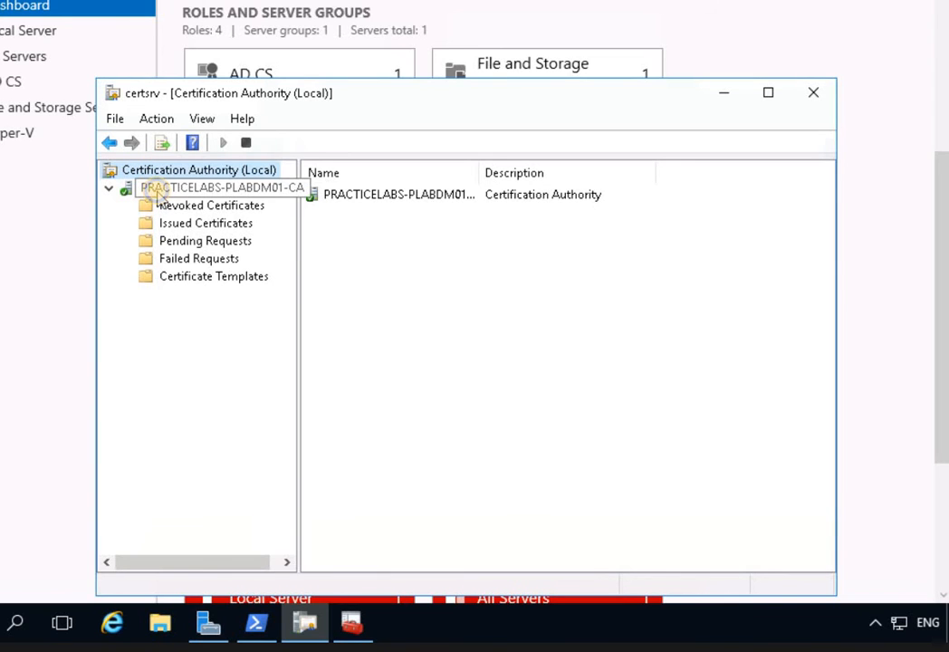
{"action": "left_click", "coordinate": [162, 193]}
{"action": "right_click", "coordinate": [159, 192]}
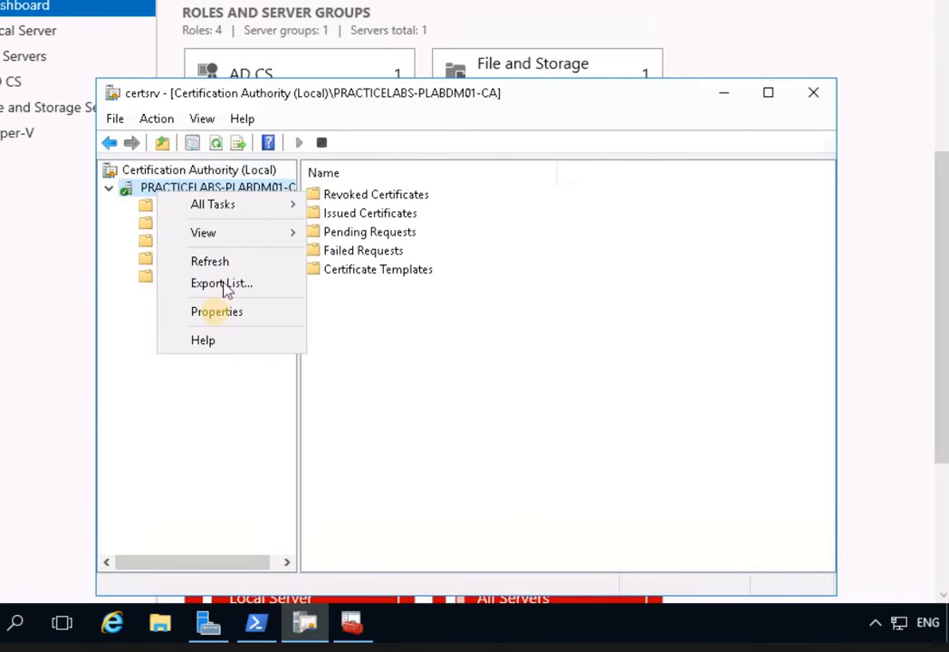
{"action": "left_click", "coordinate": [218, 312]}
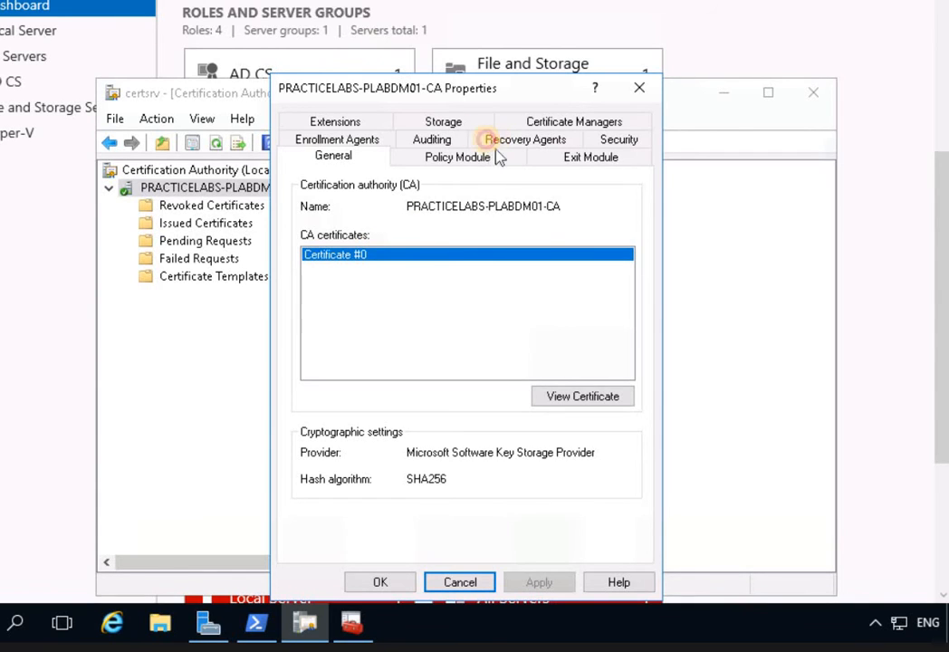
Turn on key archiving with the Administrator certificate as recovery agent and restart Certificate Services.
{"action": "left_click", "coordinate": [526, 139]}
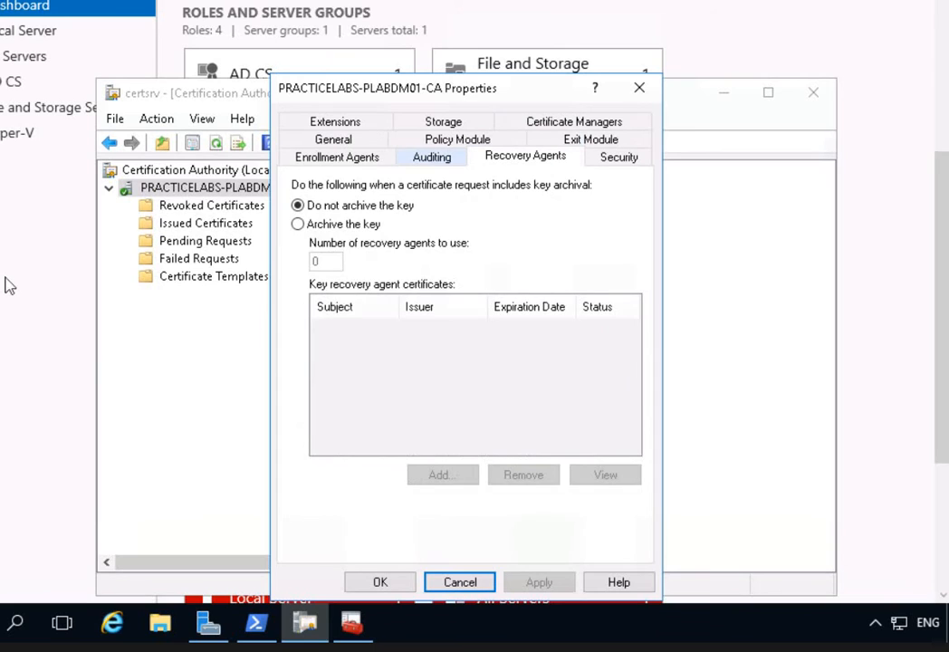
{"action": "left_click", "coordinate": [348, 228]}
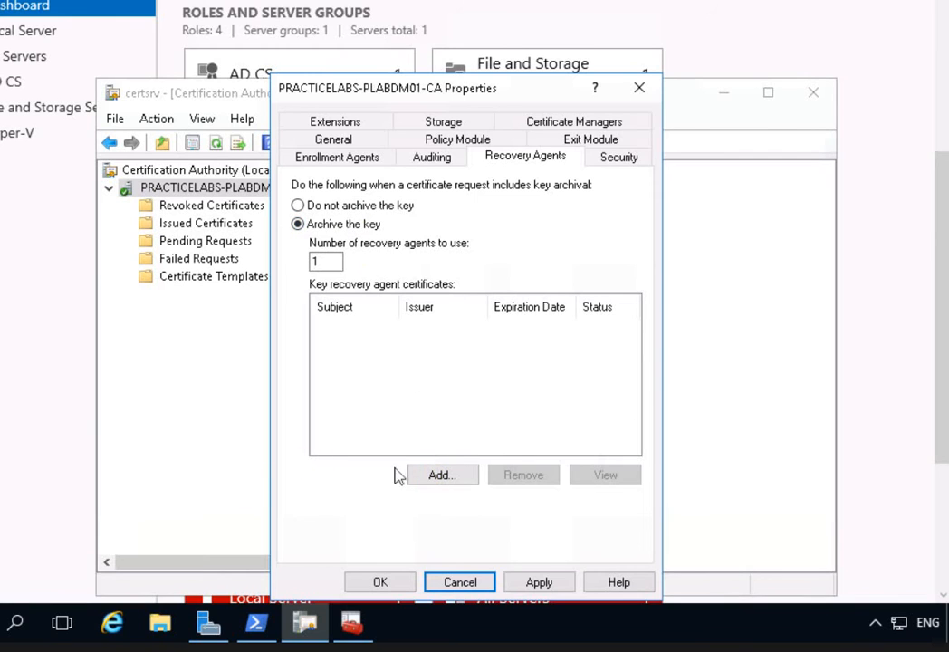
{"action": "left_click", "coordinate": [442, 474]}
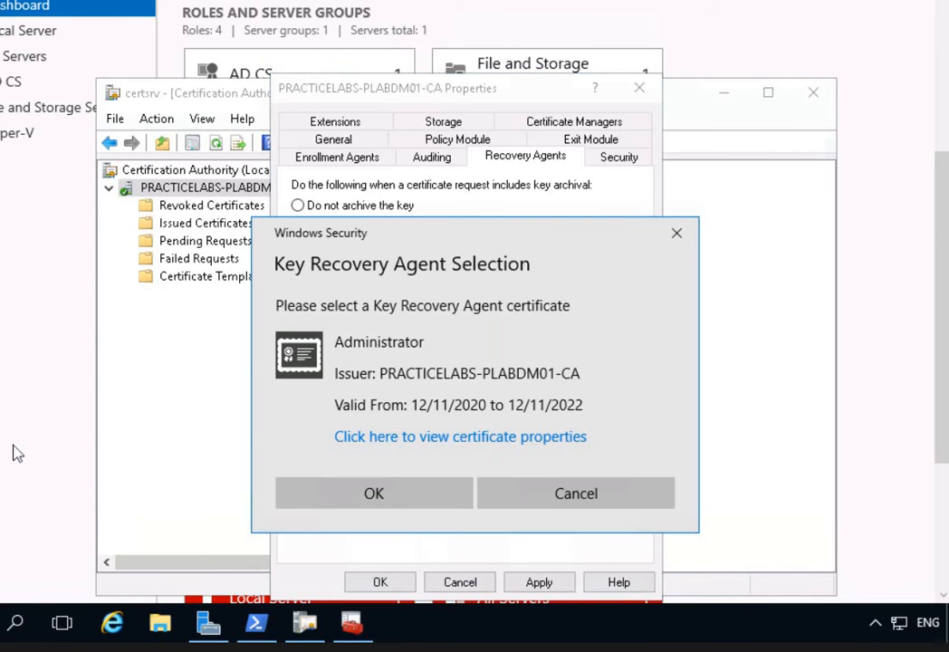
{"action": "left_click", "coordinate": [373, 494]}
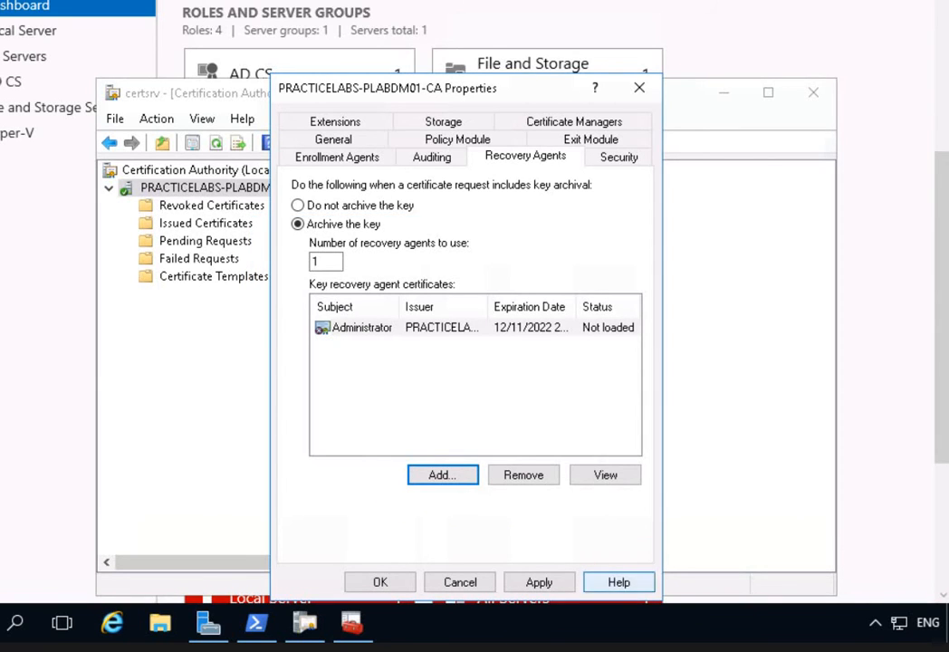
{"action": "left_click", "coordinate": [539, 585]}
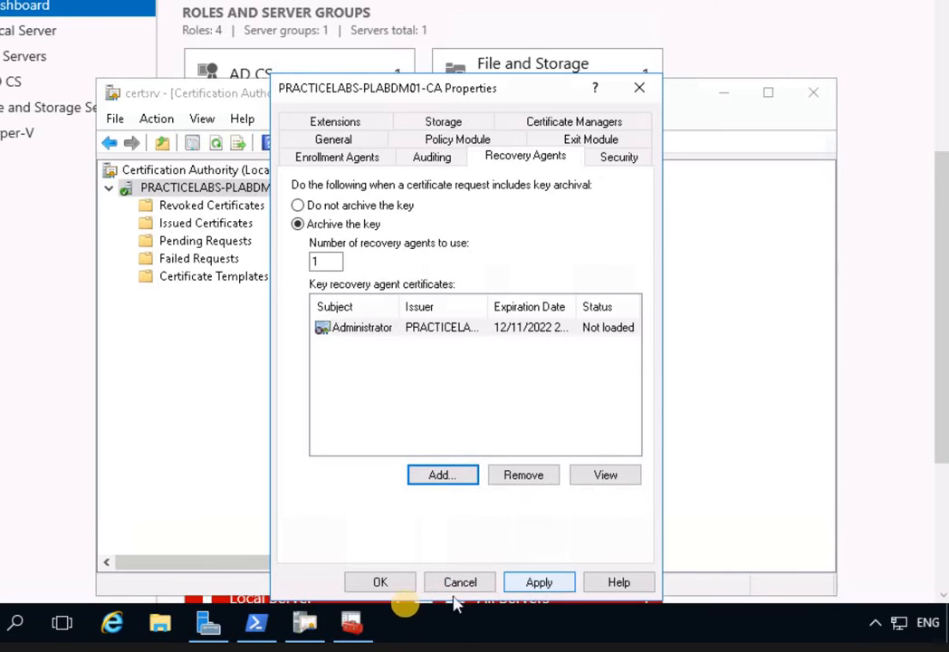
{"action": "left_click", "coordinate": [515, 327]}
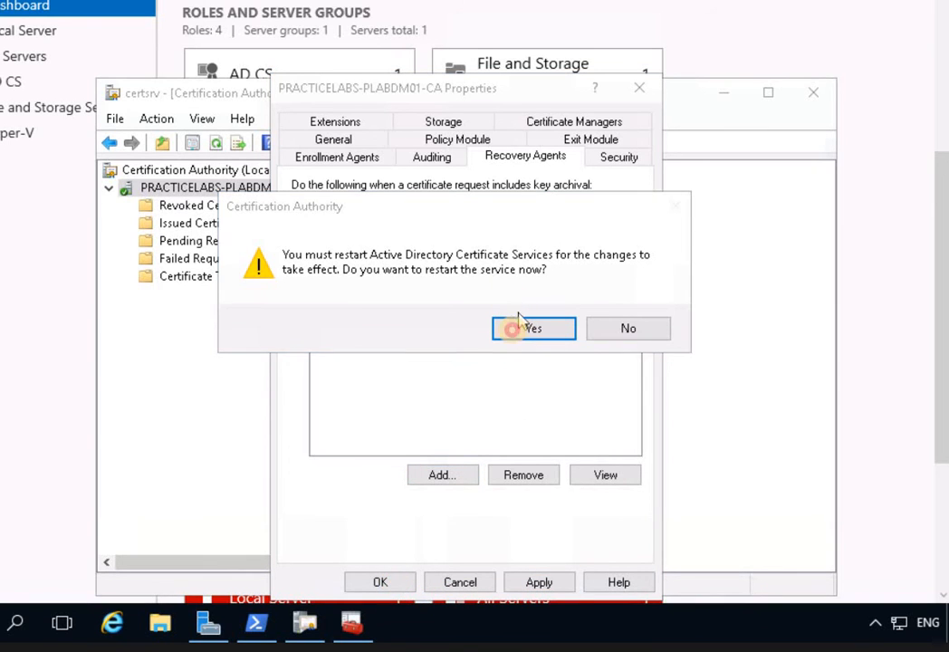
{"action": "left_click", "coordinate": [380, 583]}
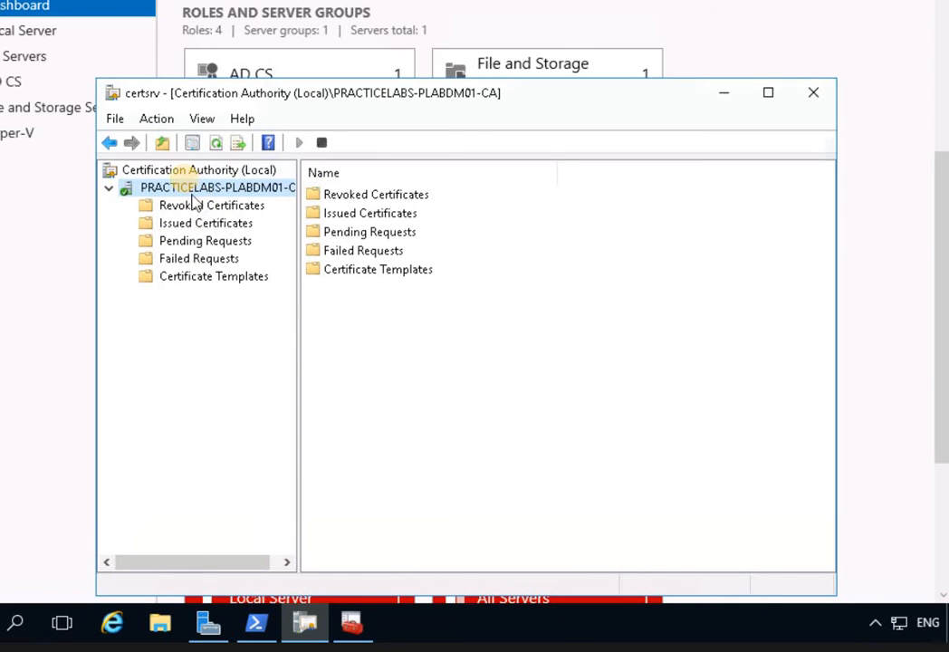
Open Manage Certificate Templates and duplicate the User template.
{"action": "left_click", "coordinate": [181, 278]}
{"action": "right_click", "coordinate": [180, 279]}
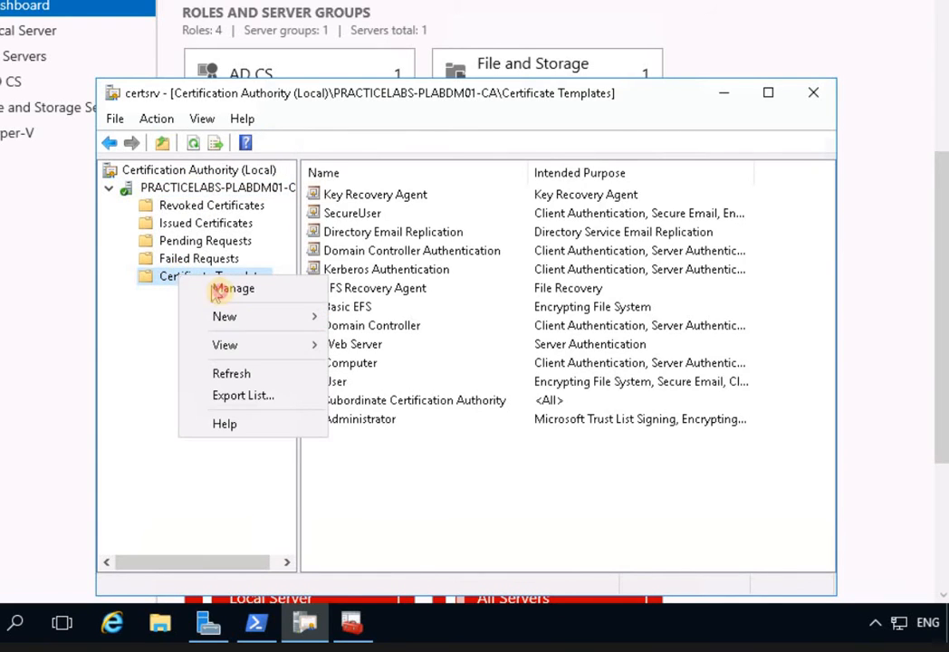
{"action": "left_click", "coordinate": [24, 352]}
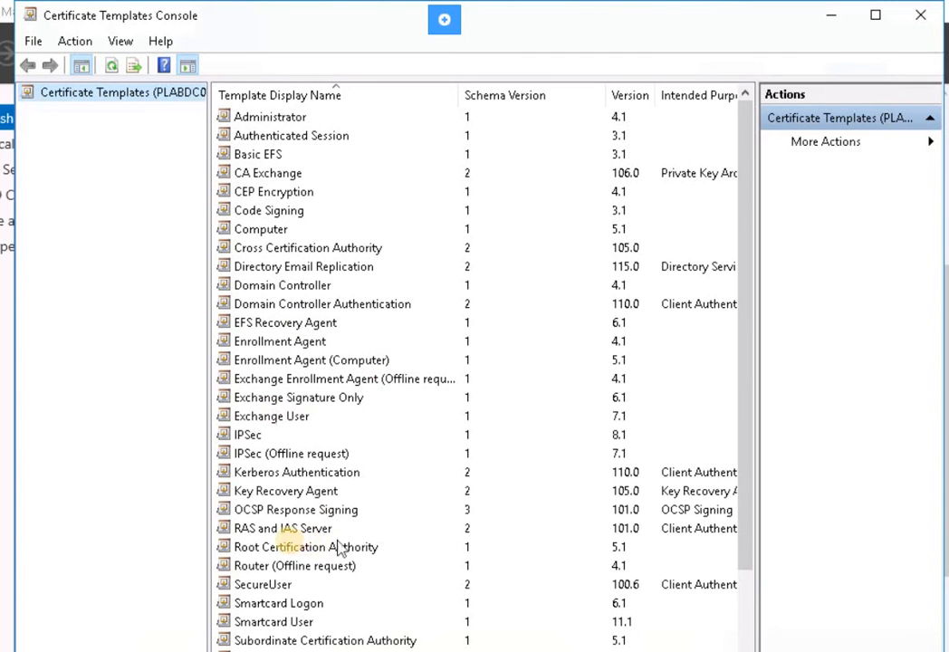
{"action": "left_click", "coordinate": [291, 549]}
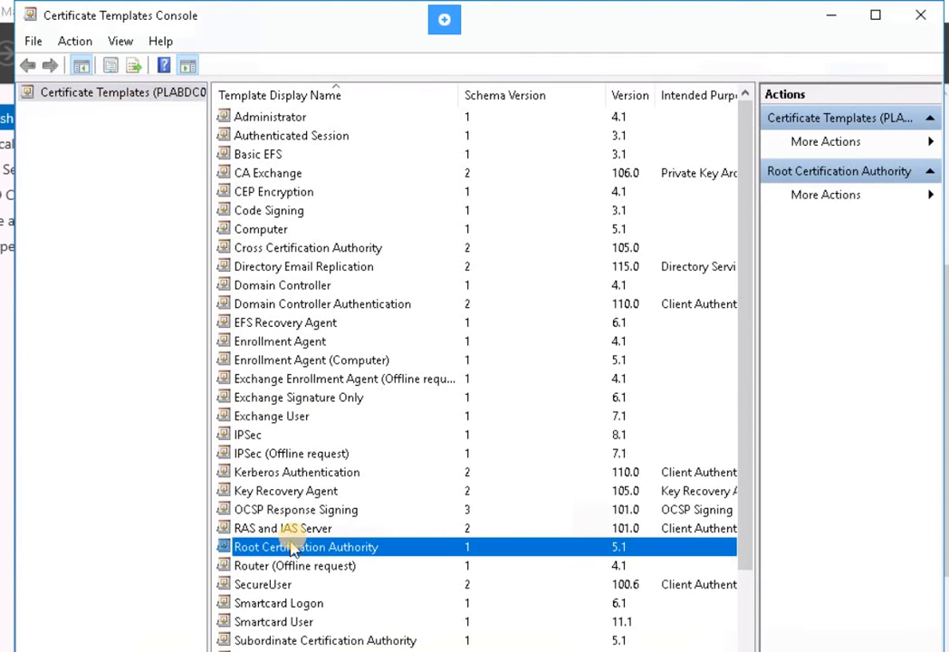
{"action": "key", "text": "u"}
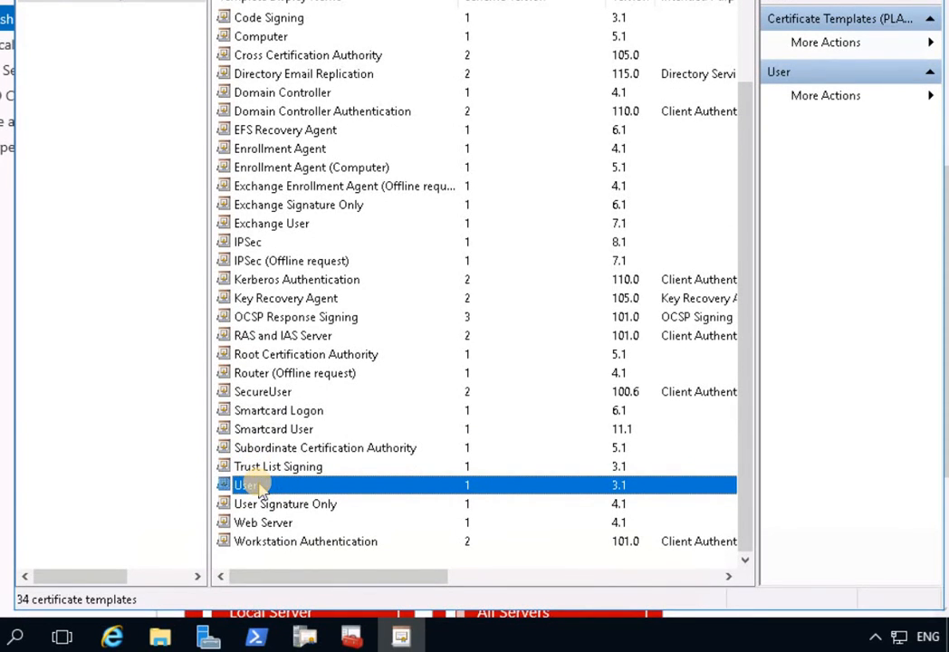
{"action": "right_click", "coordinate": [258, 483]}
{"action": "left_click", "coordinate": [296, 496]}
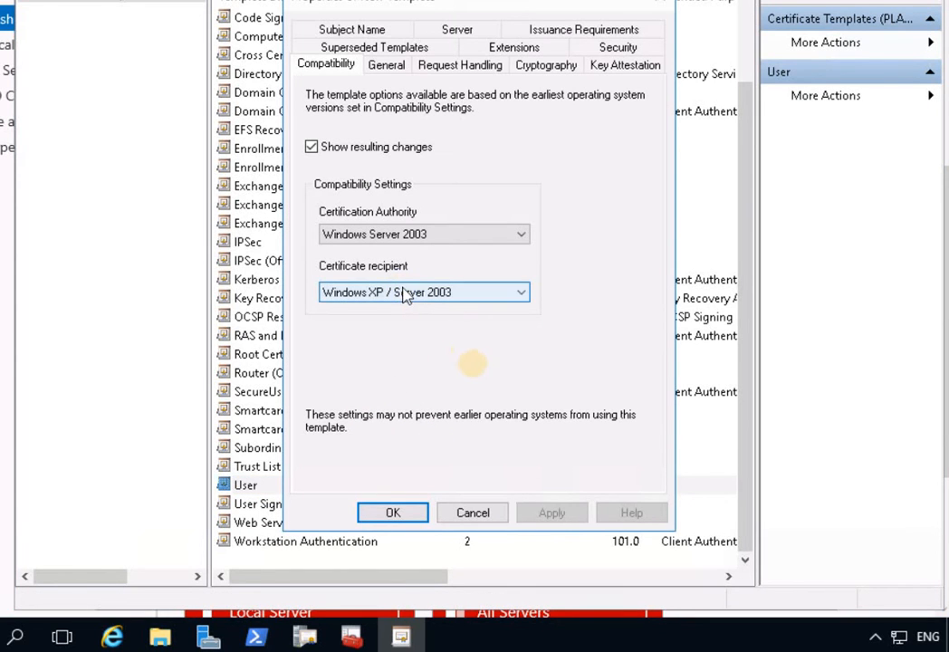
Name the duplicated template EFSUser and apply the name.
{"action": "left_click", "coordinate": [387, 65]}
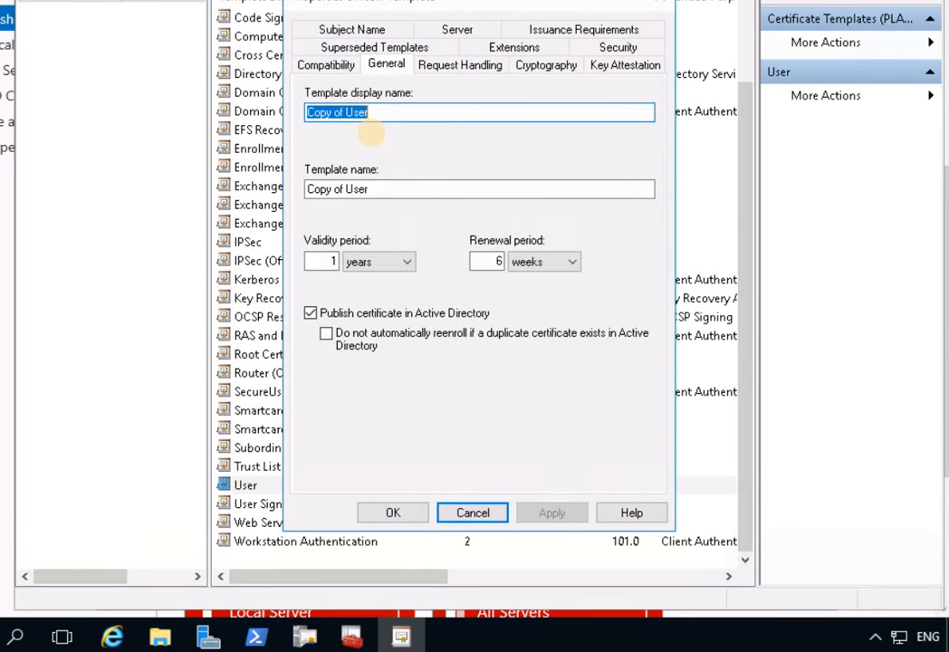
{"action": "type", "text": "EFS"}
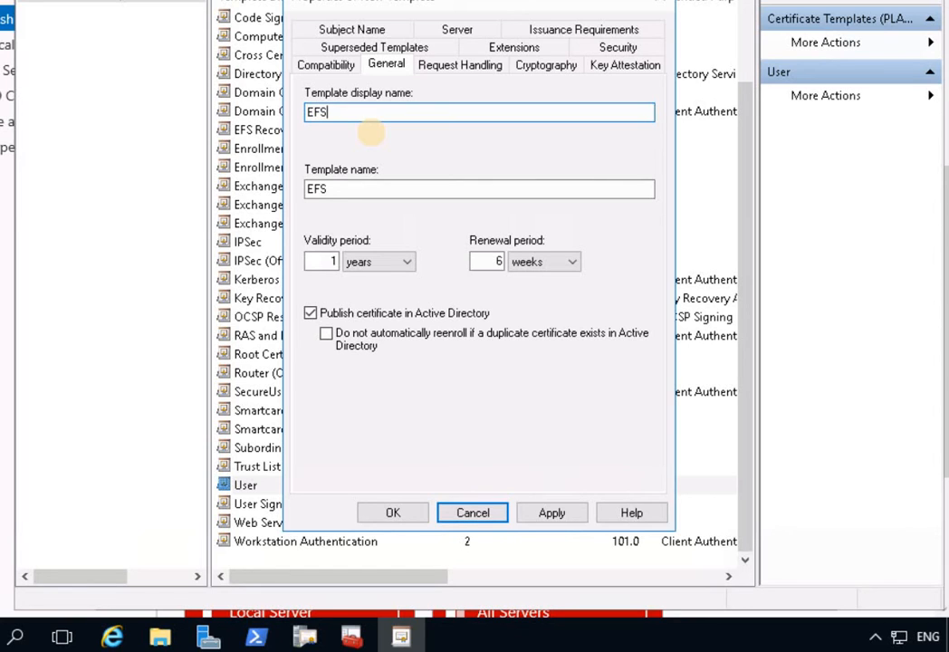
{"action": "type", "text": "User"}
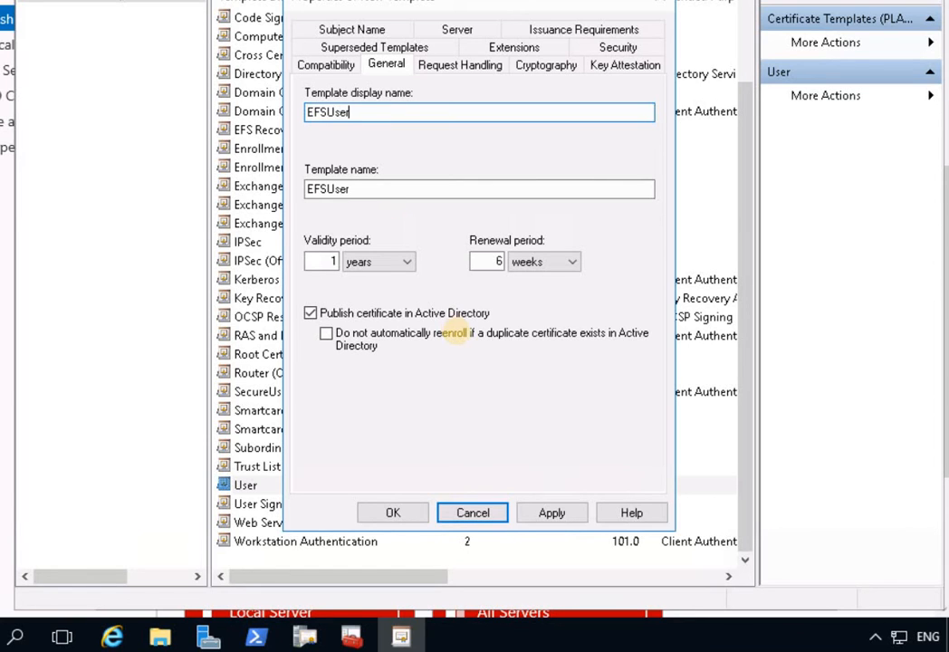
{"action": "left_click", "coordinate": [552, 513]}
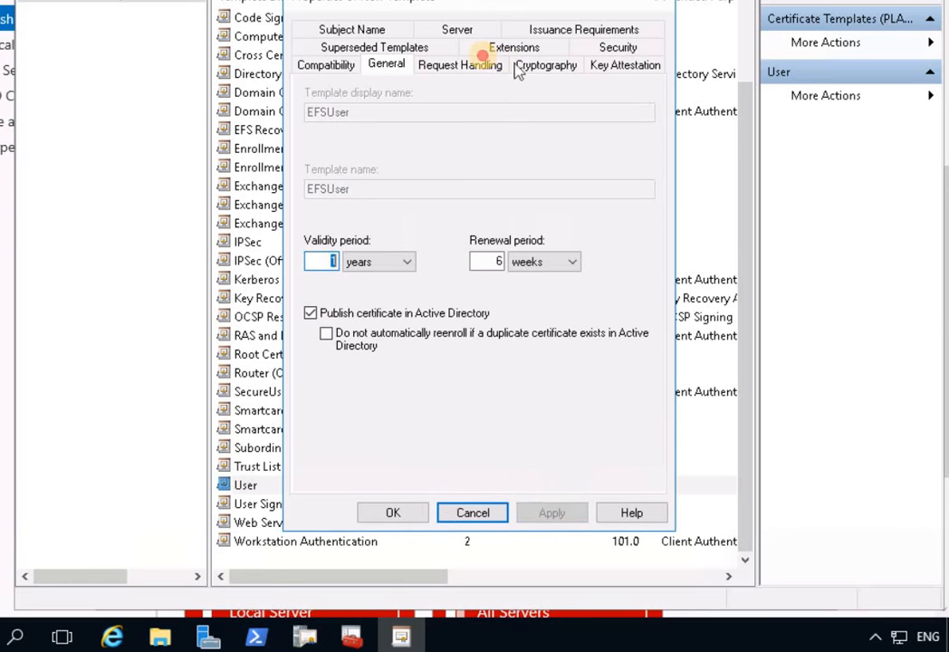
{"action": "left_click", "coordinate": [483, 66]}
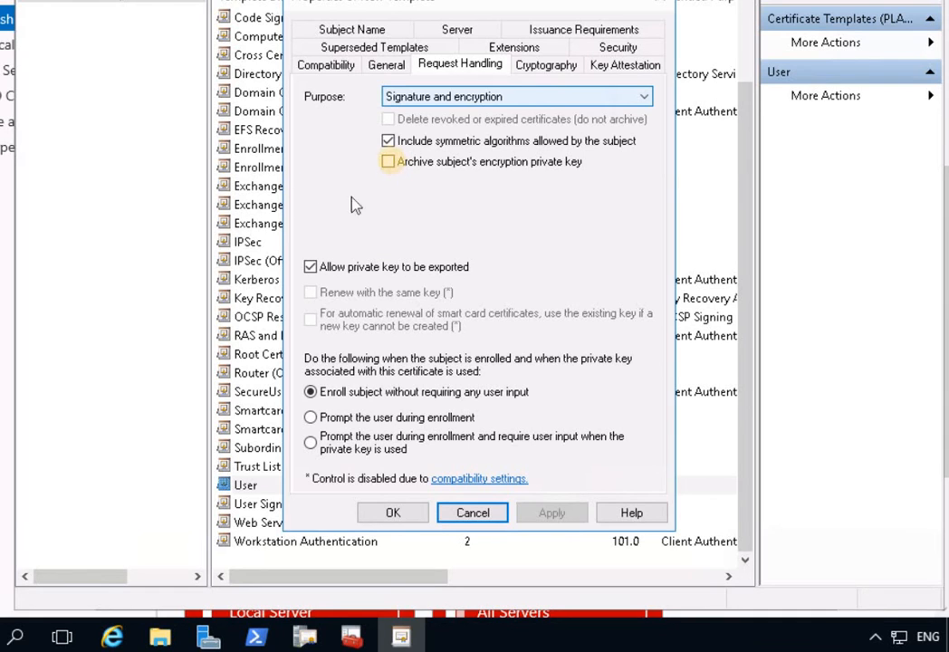
Tick Archive subject's encryption private key and accept the key archival warning.
{"action": "left_click", "coordinate": [476, 165]}
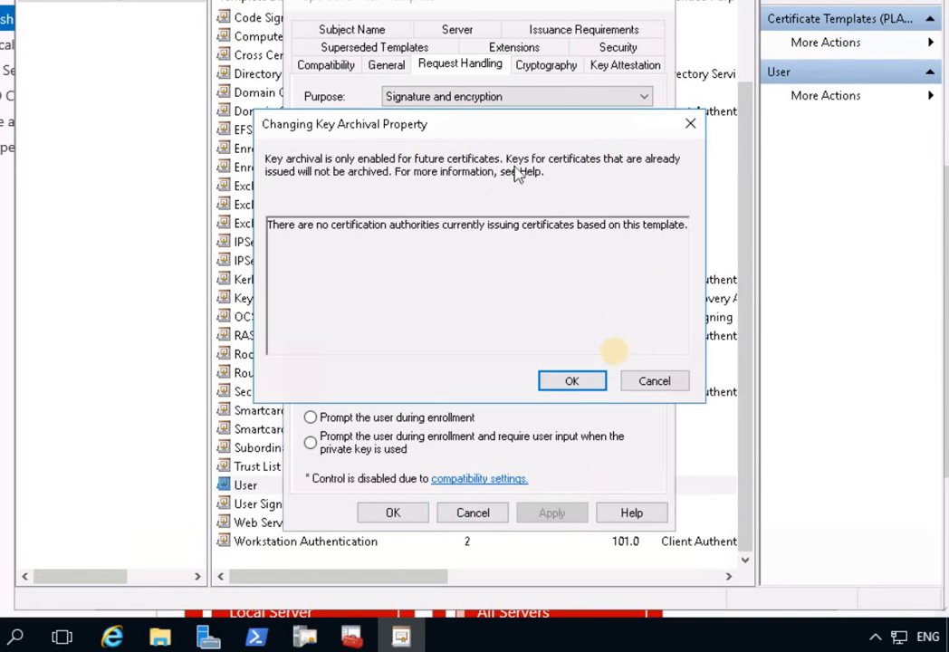
{"action": "left_click", "coordinate": [572, 382]}
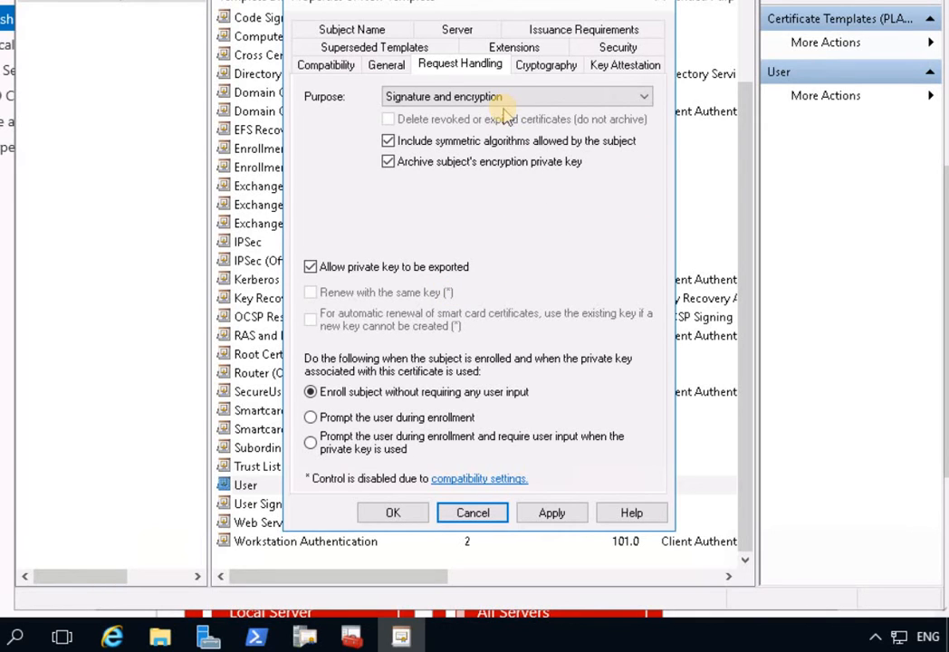
Untick both e-mail name options on the Subject Name tab and apply.
{"action": "left_click", "coordinate": [359, 29]}
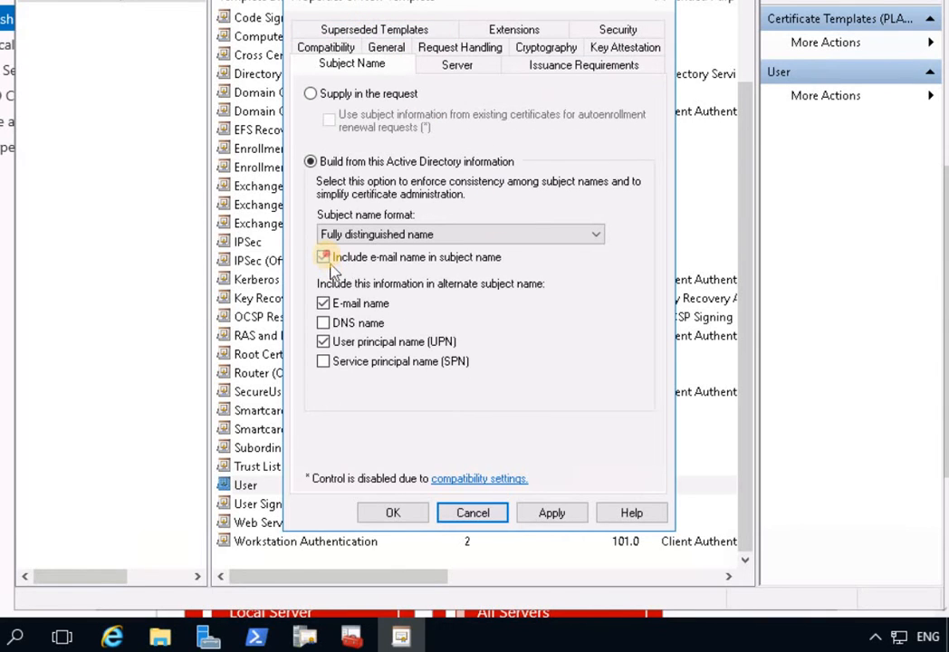
{"action": "left_click", "coordinate": [371, 262]}
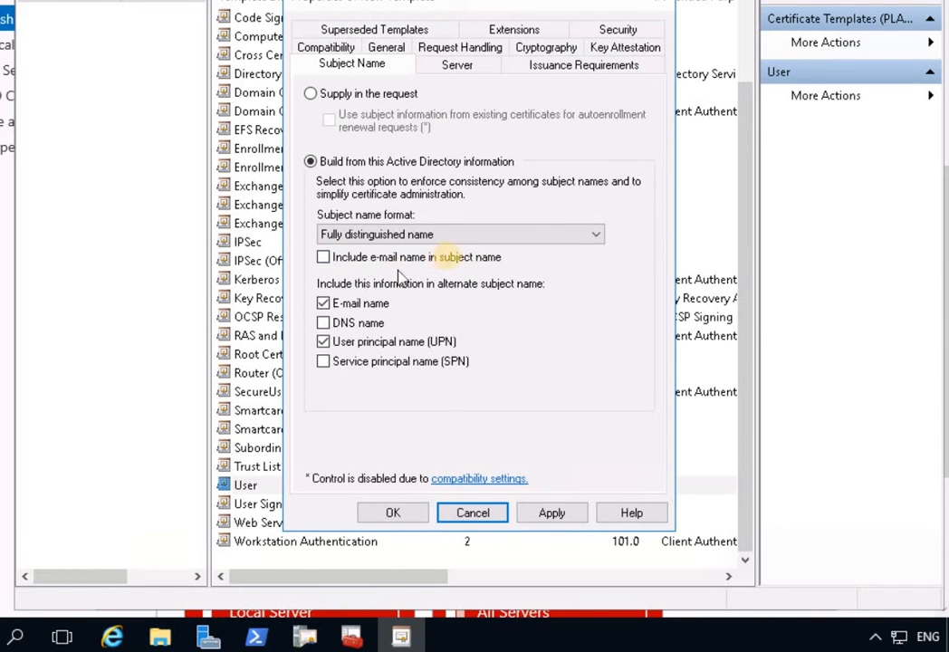
{"action": "left_click", "coordinate": [323, 304]}
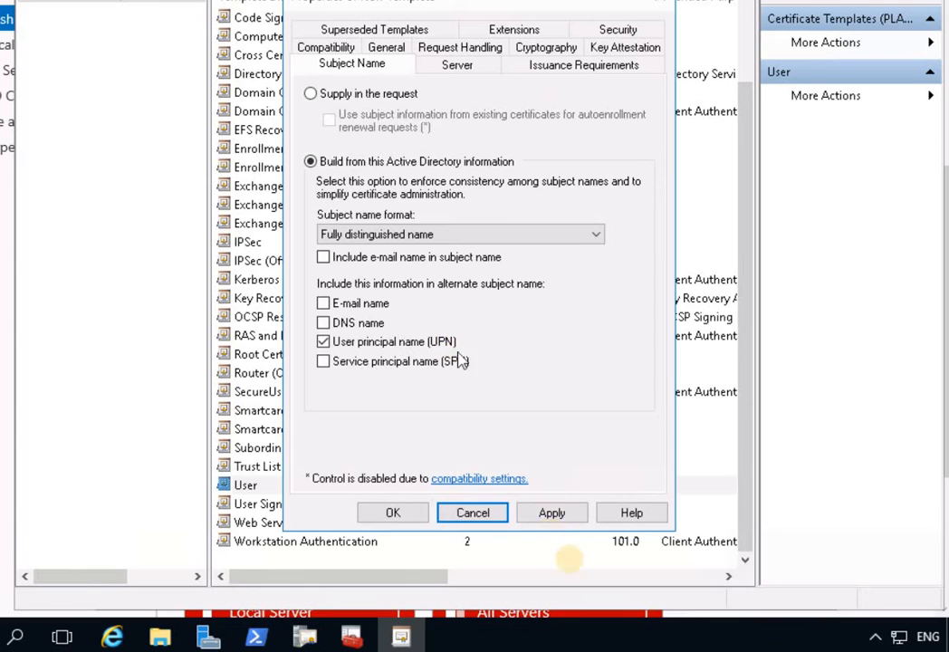
{"action": "left_click", "coordinate": [551, 513]}
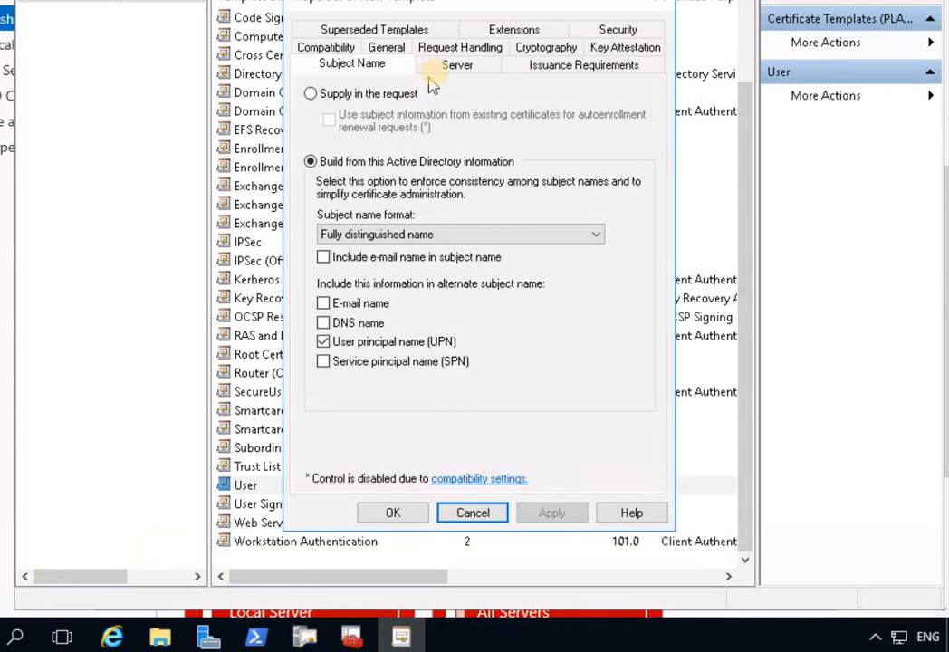
Allow Enroll for Authenticated Users on the EFSUser template, then apply and save it.
{"action": "left_click", "coordinate": [618, 30]}
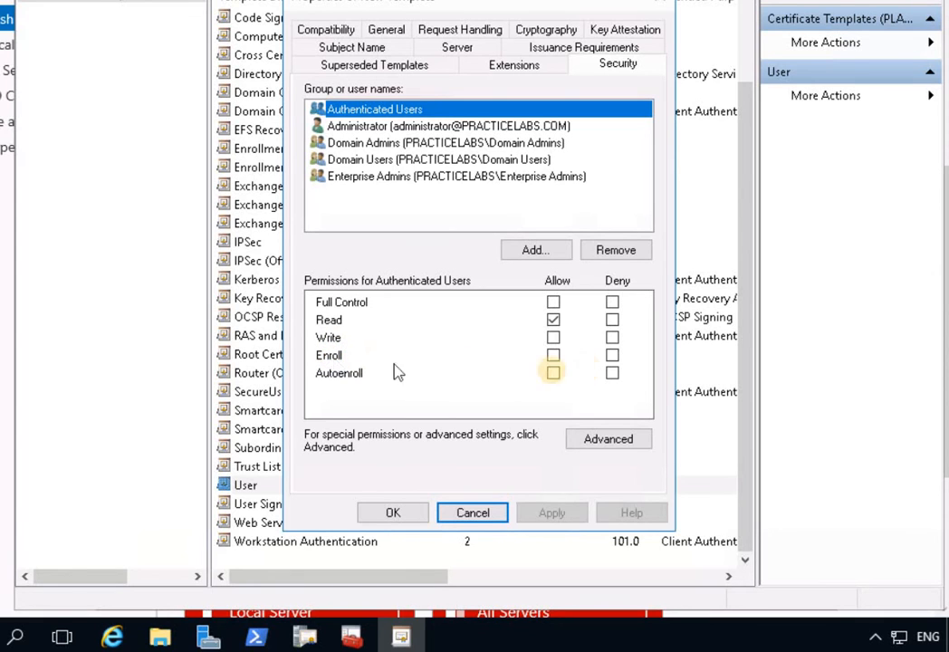
{"action": "left_click", "coordinate": [552, 355]}
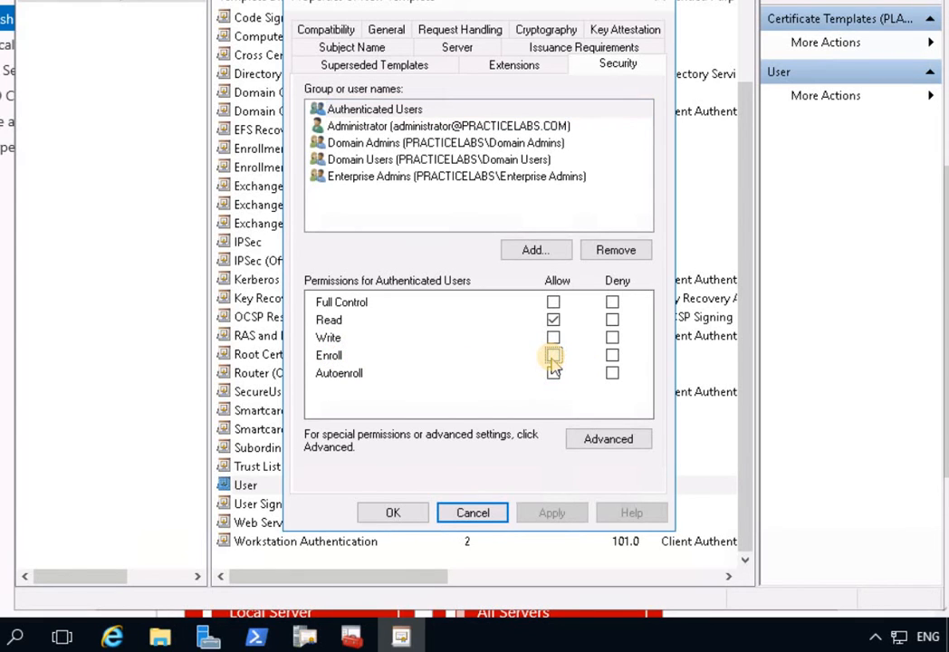
{"action": "left_click", "coordinate": [554, 357]}
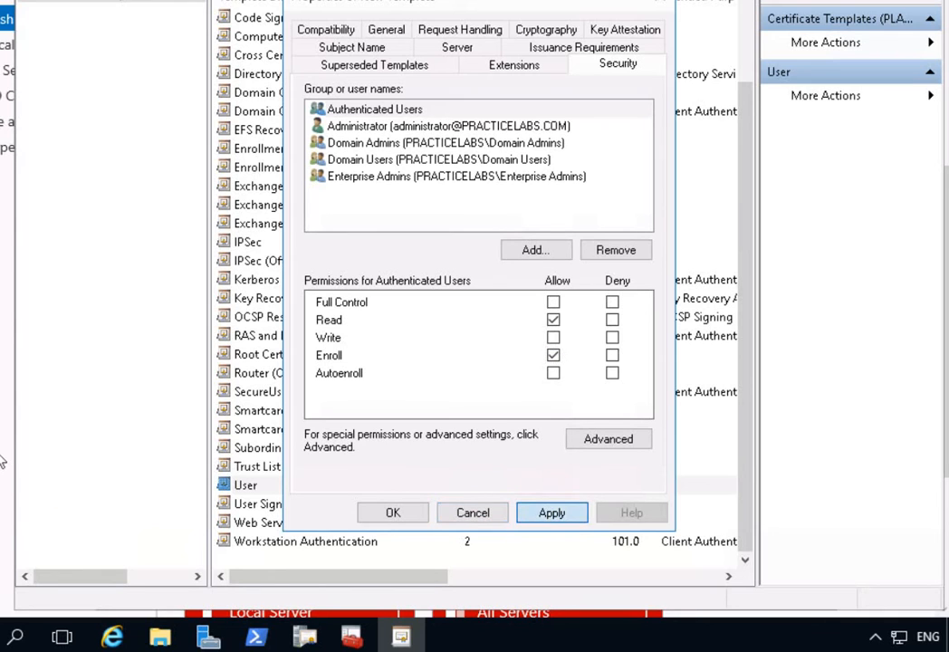
{"action": "left_click", "coordinate": [551, 513]}
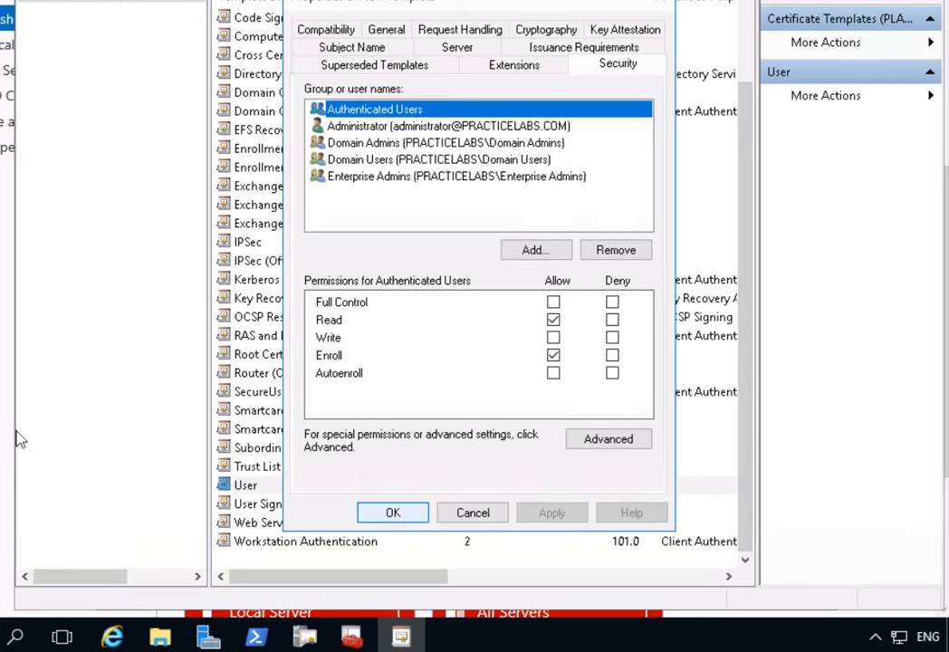
{"action": "key", "text": "Return"}
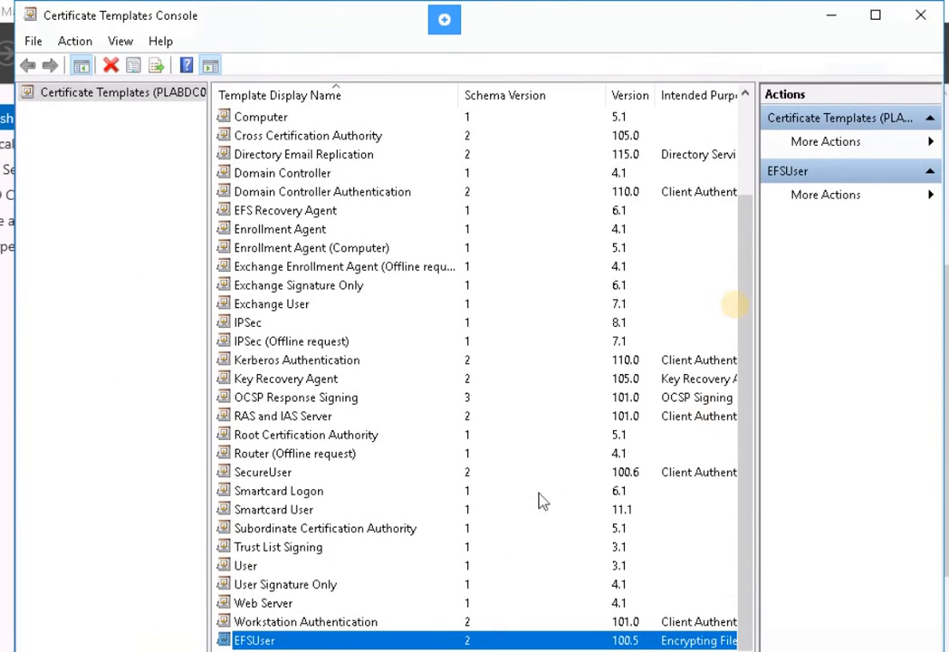
Add EFSUser to the Certification Authority's Certificate Templates as a new template to issue.
{"action": "scroll", "coordinate": [837, 23], "scroll_direction": "up", "scroll_amount": 2}
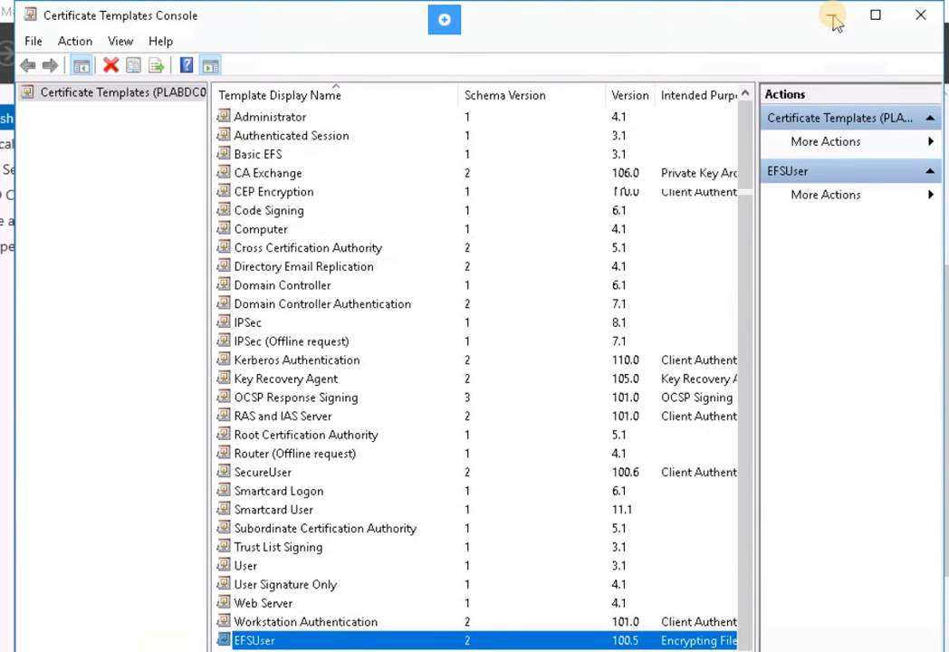
{"action": "left_click", "coordinate": [833, 18]}
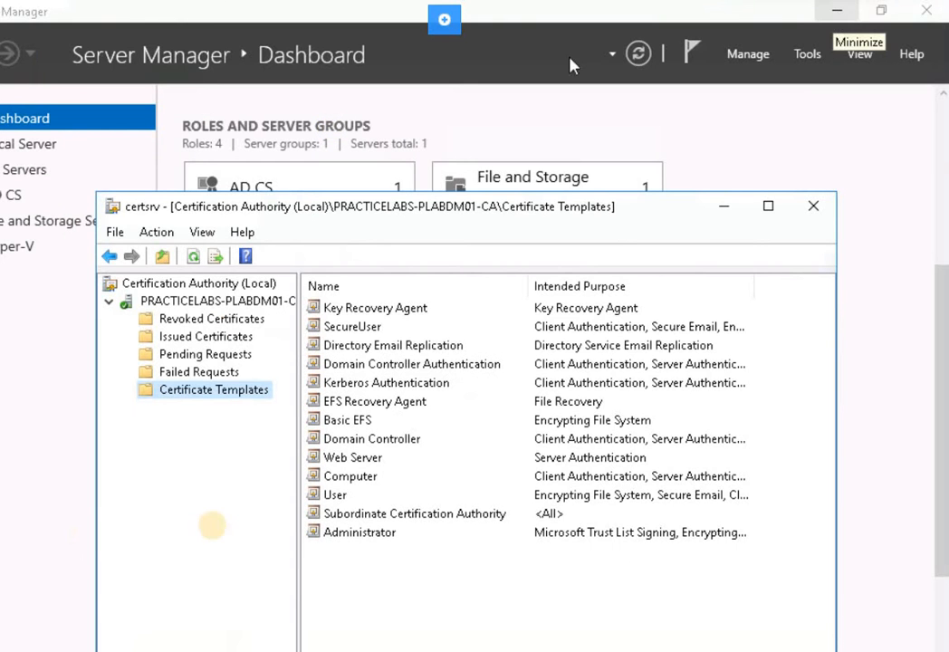
{"action": "right_click", "coordinate": [192, 401]}
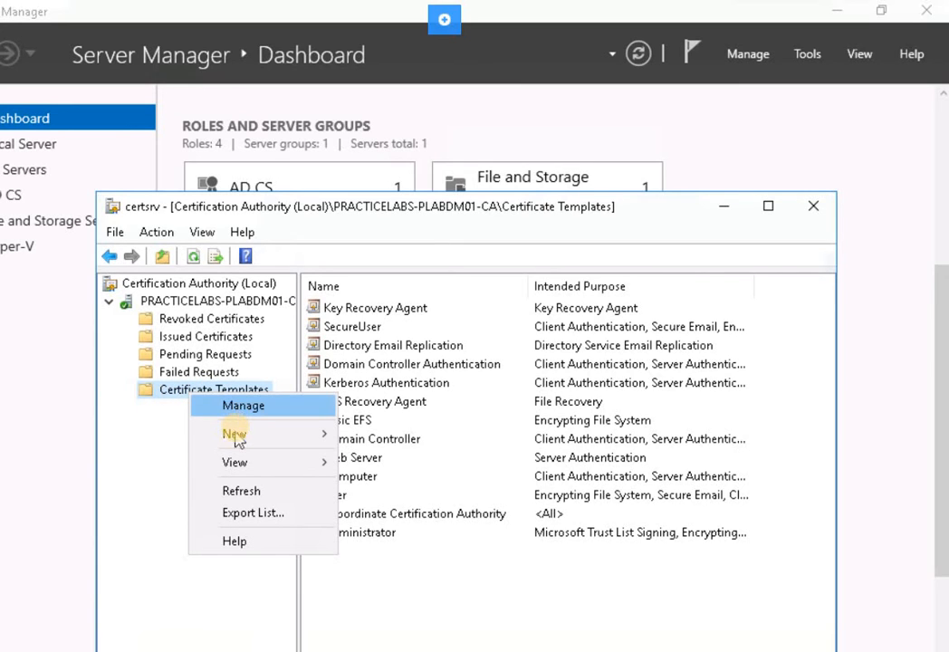
{"action": "mouse_move", "coordinate": [294, 433]}
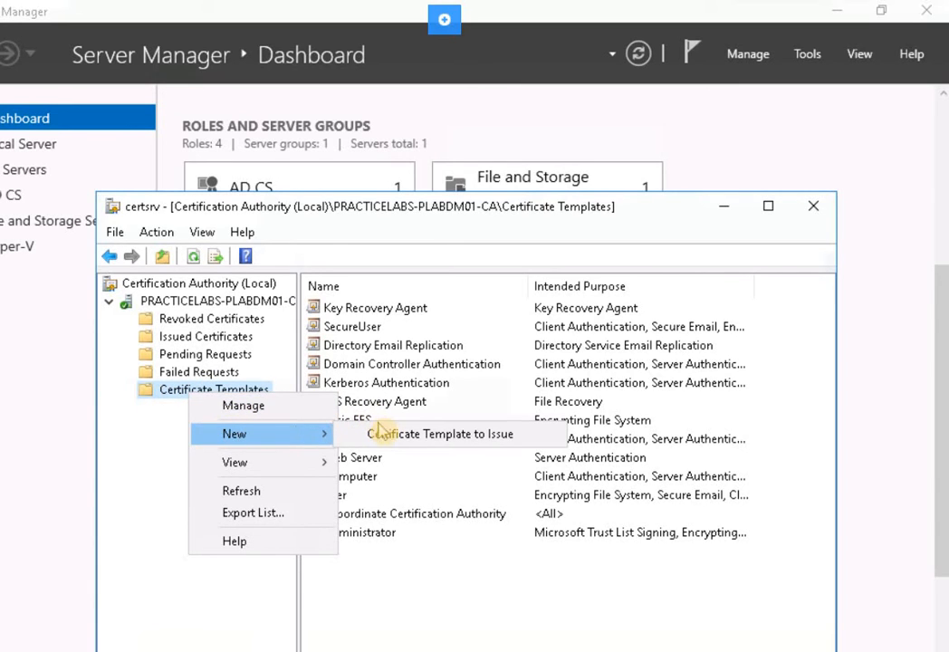
{"action": "left_click", "coordinate": [387, 436]}
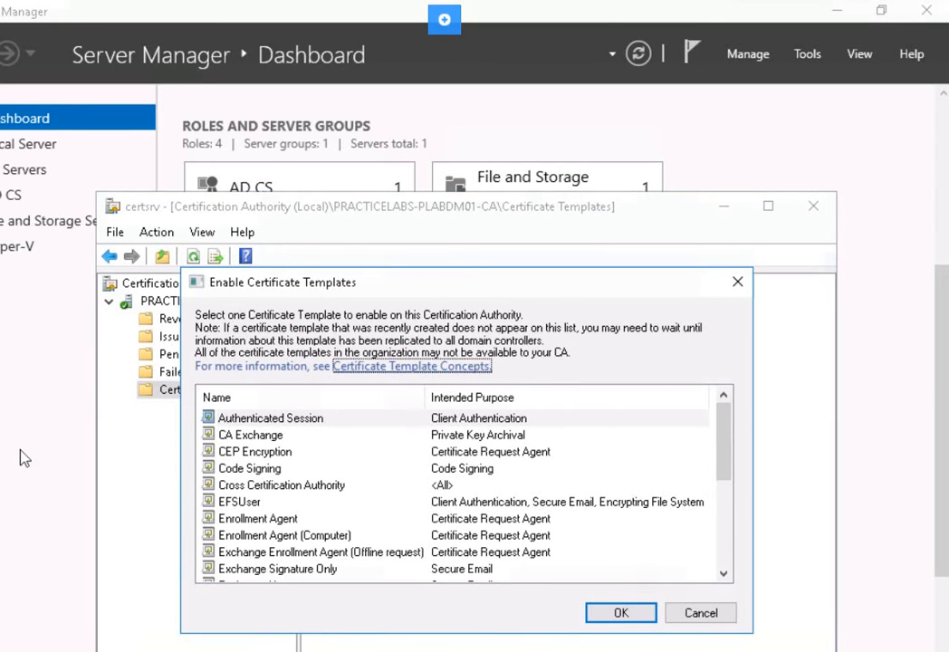
{"action": "left_click", "coordinate": [232, 509]}
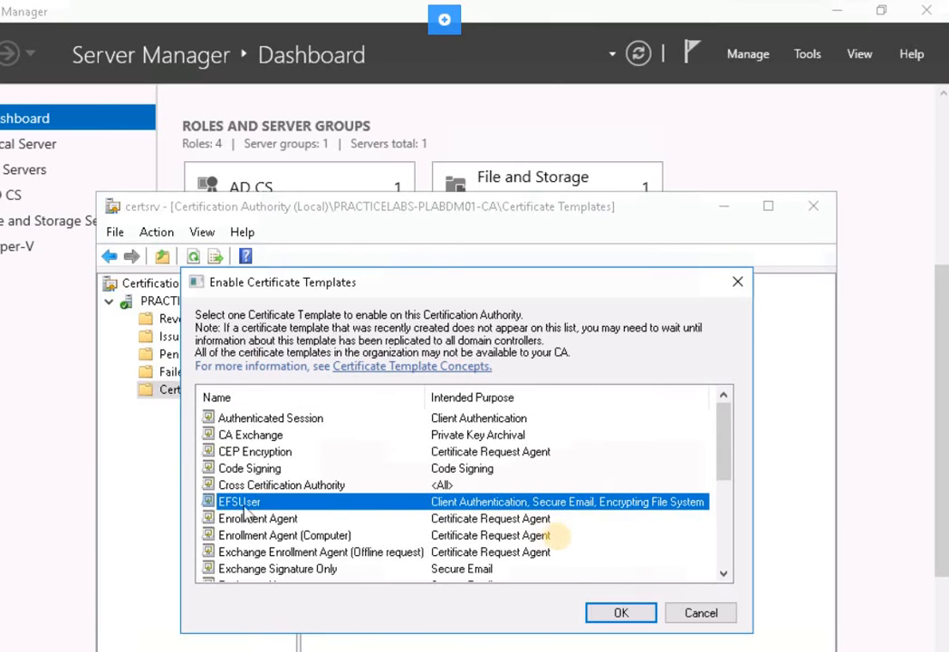
{"action": "left_click", "coordinate": [621, 613]}
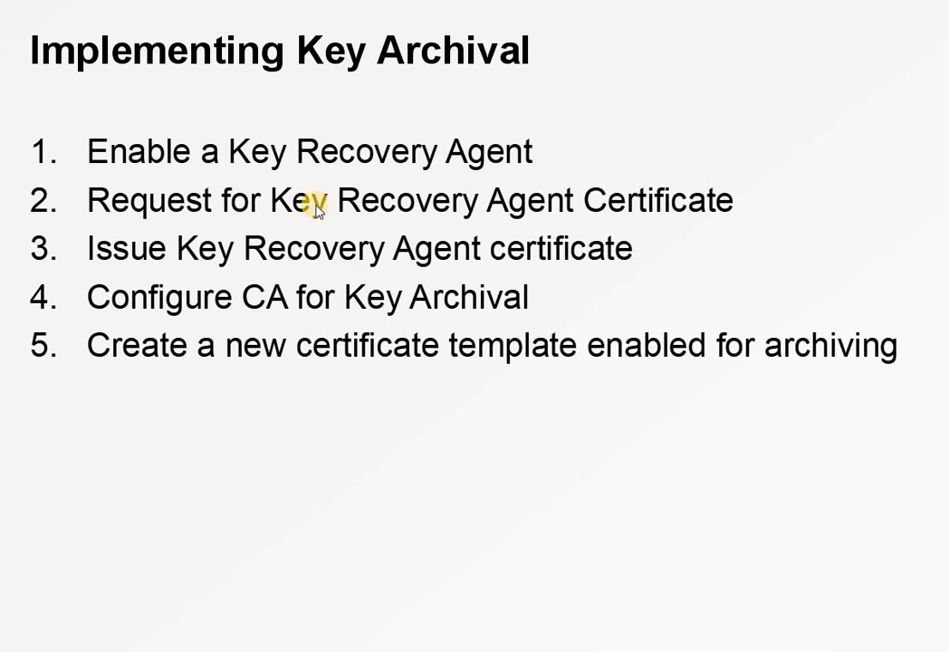
Advance the slideshow past the key archival outline to the Enrolling for User Certificate slide.
{"action": "left_click", "coordinate": [162, 81]}
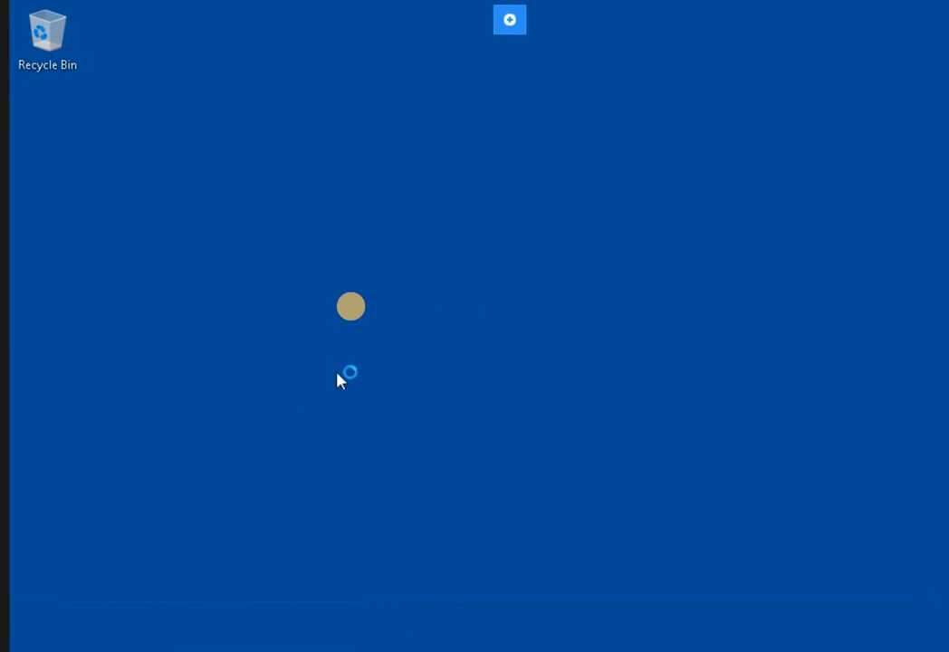
Open a Command Prompt by searching 'cmd' from the taskbar search.
{"action": "left_click", "coordinate": [20, 632]}
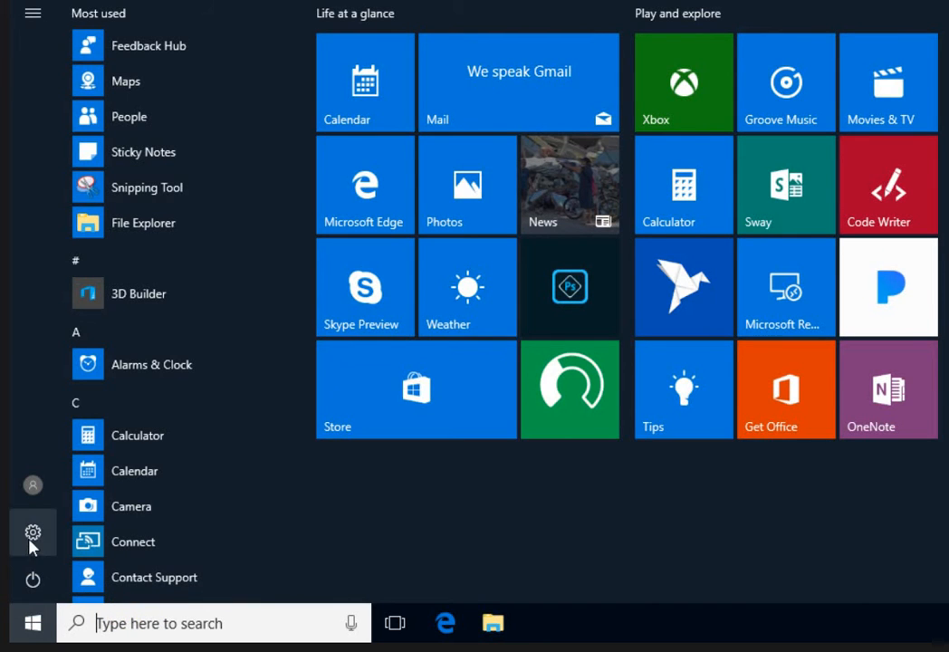
{"action": "left_click", "coordinate": [142, 614]}
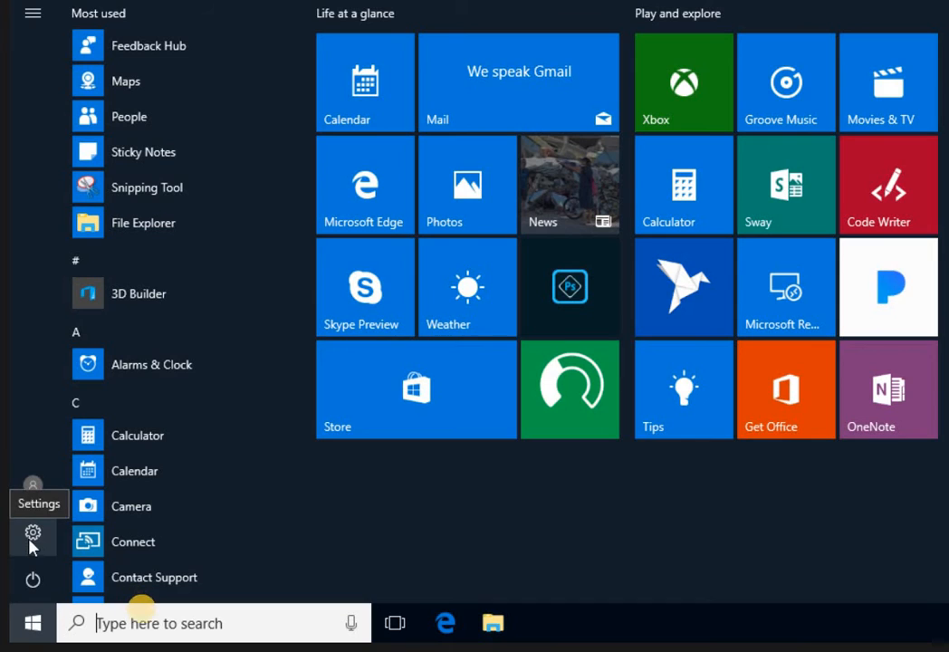
{"action": "left_click", "coordinate": [121, 629]}
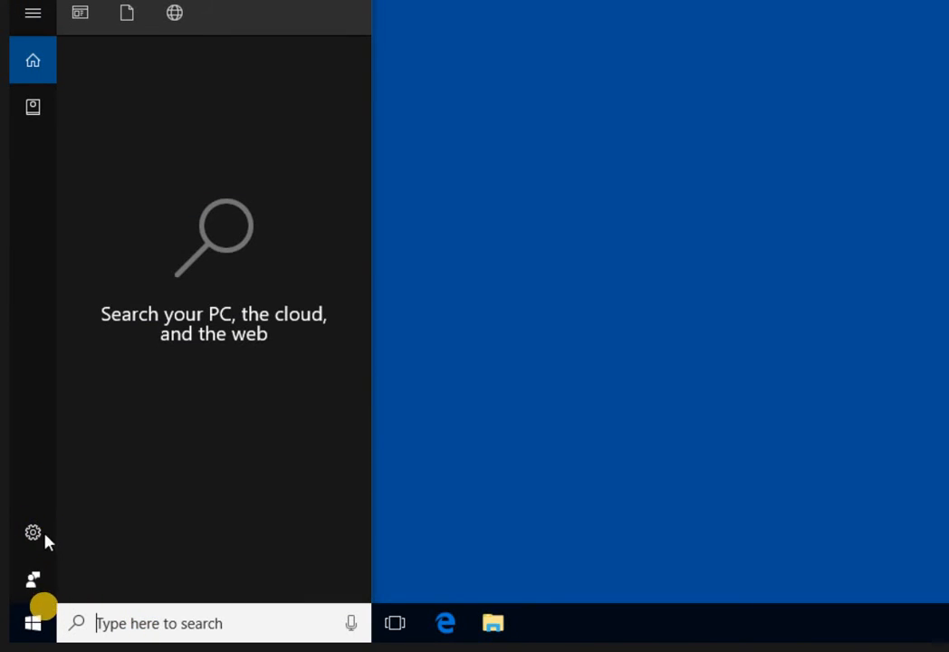
{"action": "left_click", "coordinate": [34, 622]}
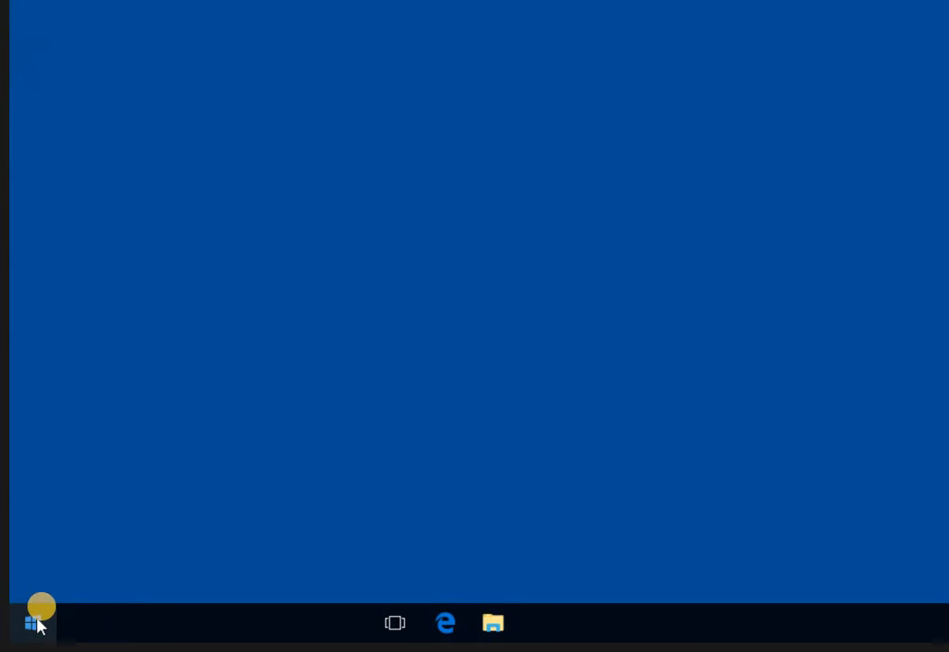
{"action": "left_click", "coordinate": [145, 620]}
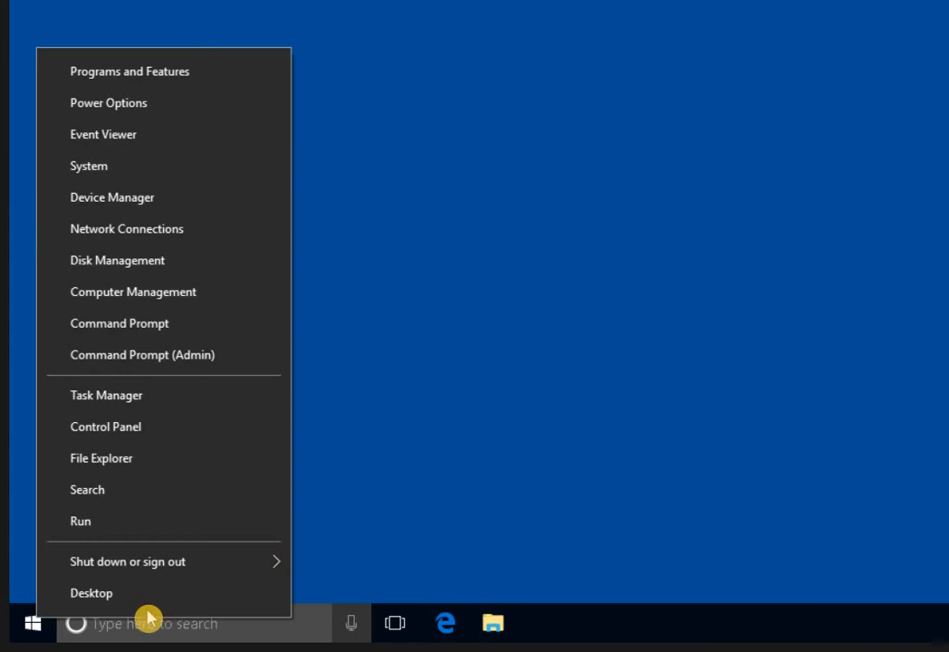
{"action": "left_click", "coordinate": [129, 626]}
{"action": "type", "text": "cmd"}
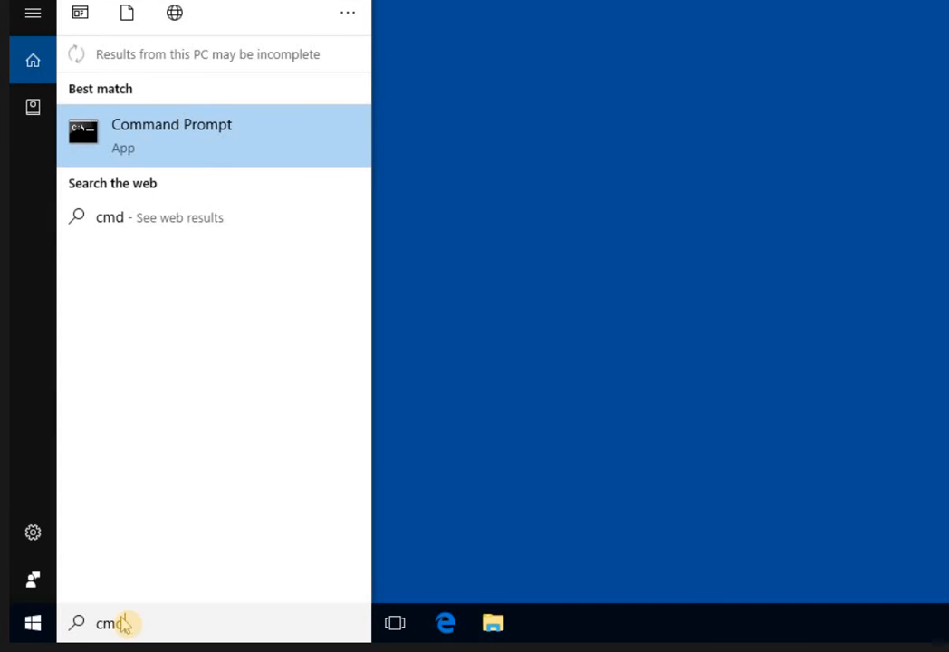
{"action": "key", "text": "Return"}
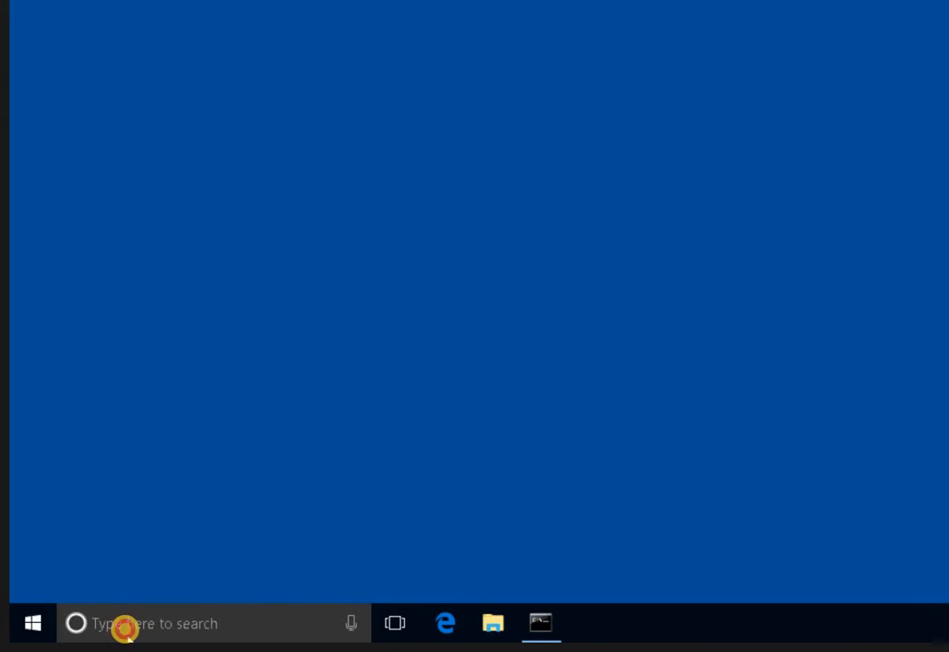
Search 'mmc' and run Microsoft Management Console, reaching its UAC prompt.
{"action": "left_click", "coordinate": [123, 628]}
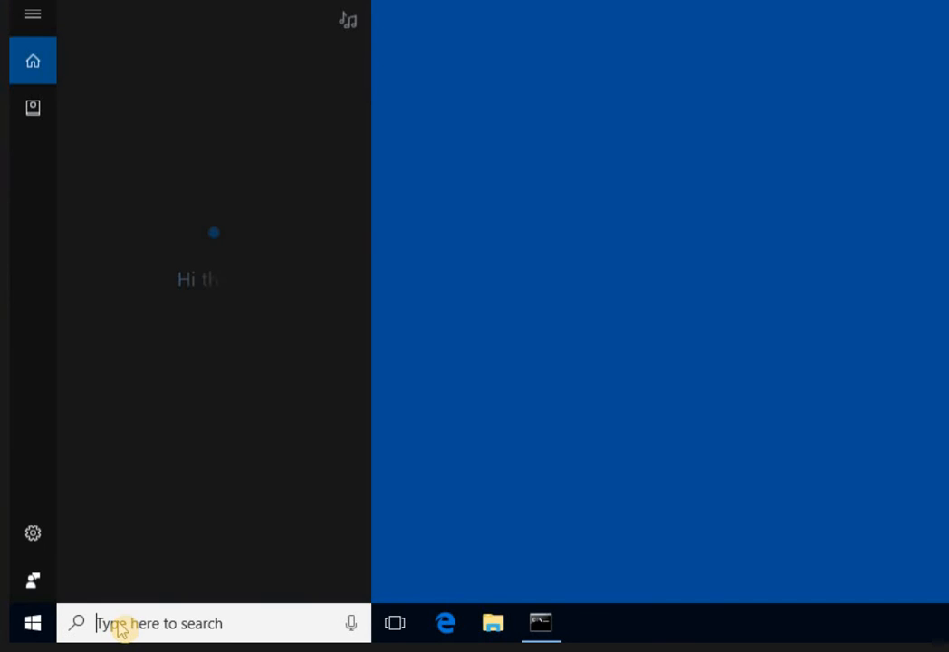
{"action": "type", "text": "mmc"}
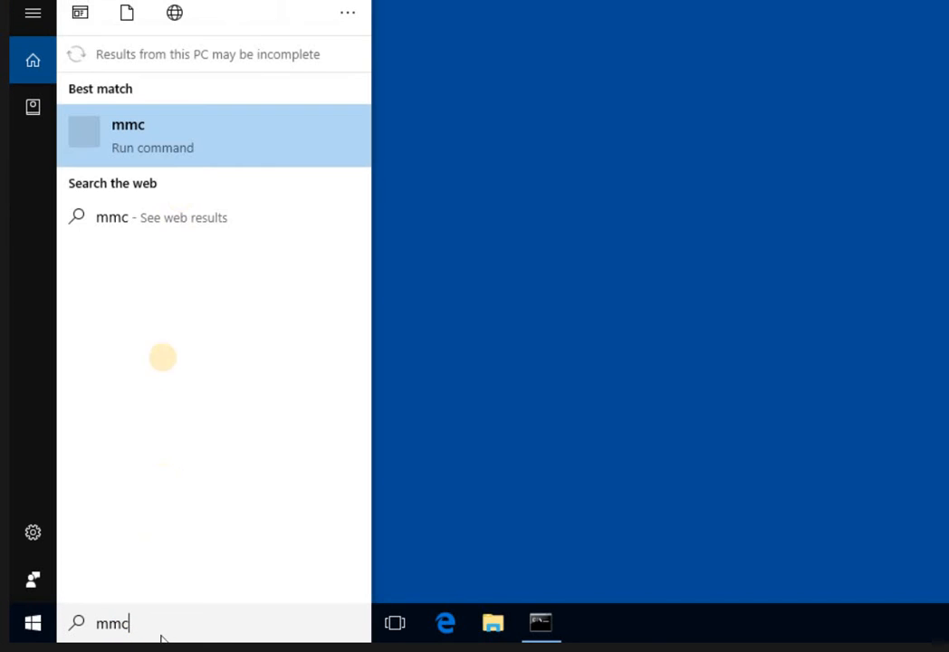
{"action": "left_click", "coordinate": [142, 134]}
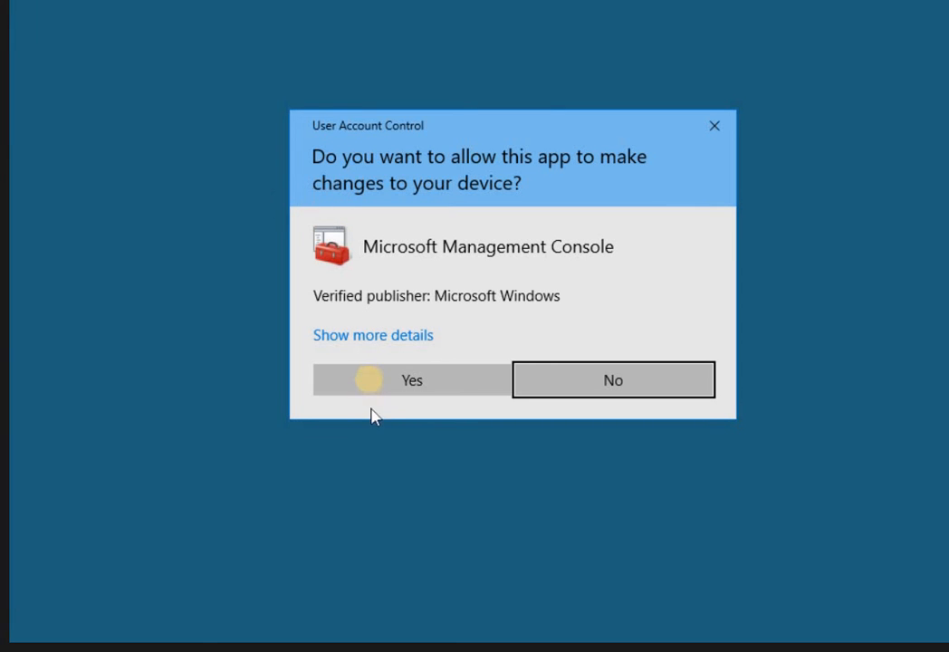
Approve the UAC prompt and add a Certificates snap-in for My user account to Console1.
{"action": "left_click", "coordinate": [367, 383]}
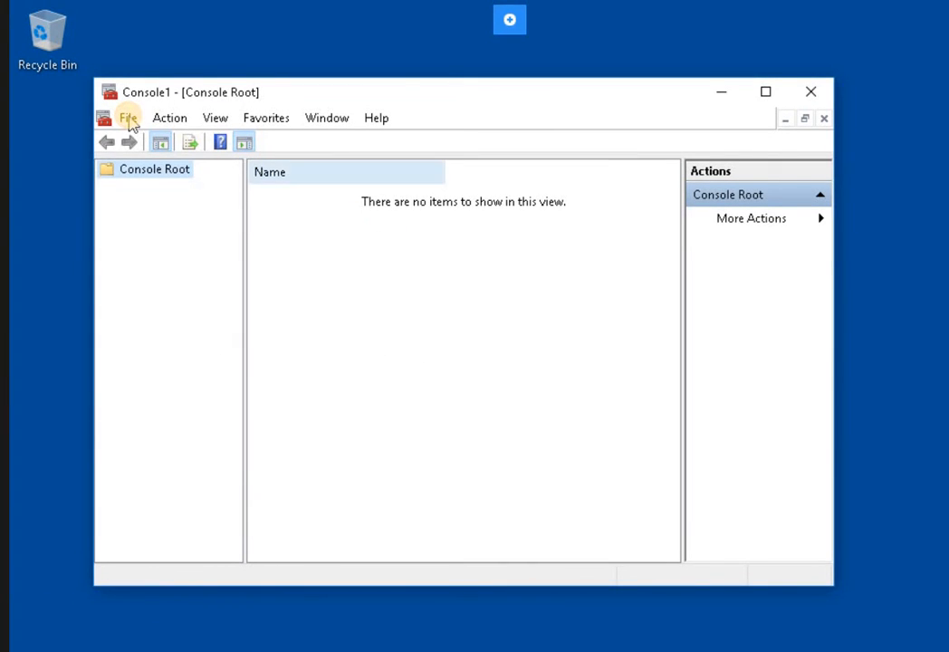
{"action": "left_click", "coordinate": [130, 120]}
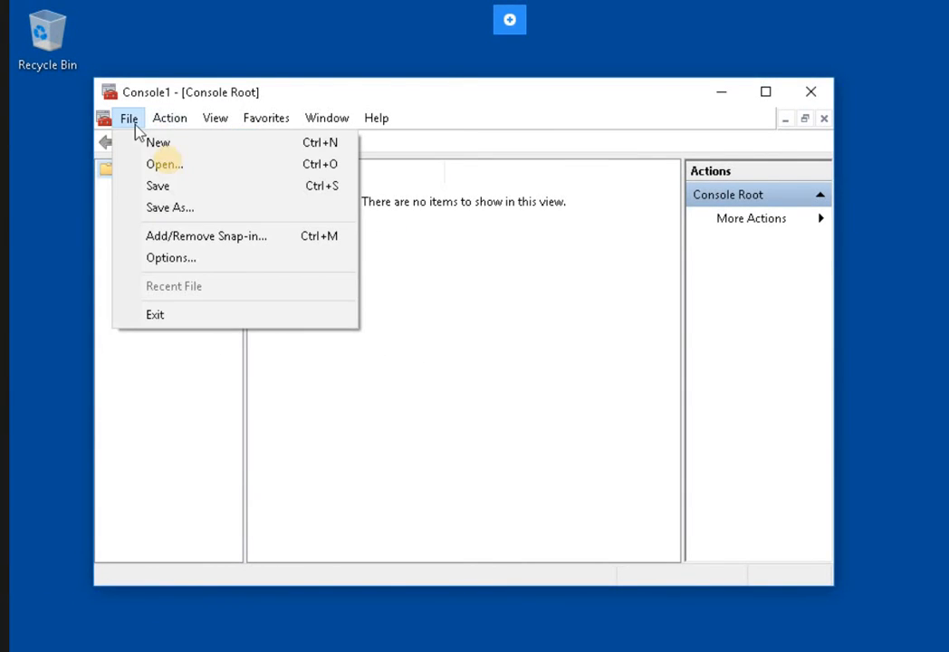
{"action": "left_click", "coordinate": [175, 238]}
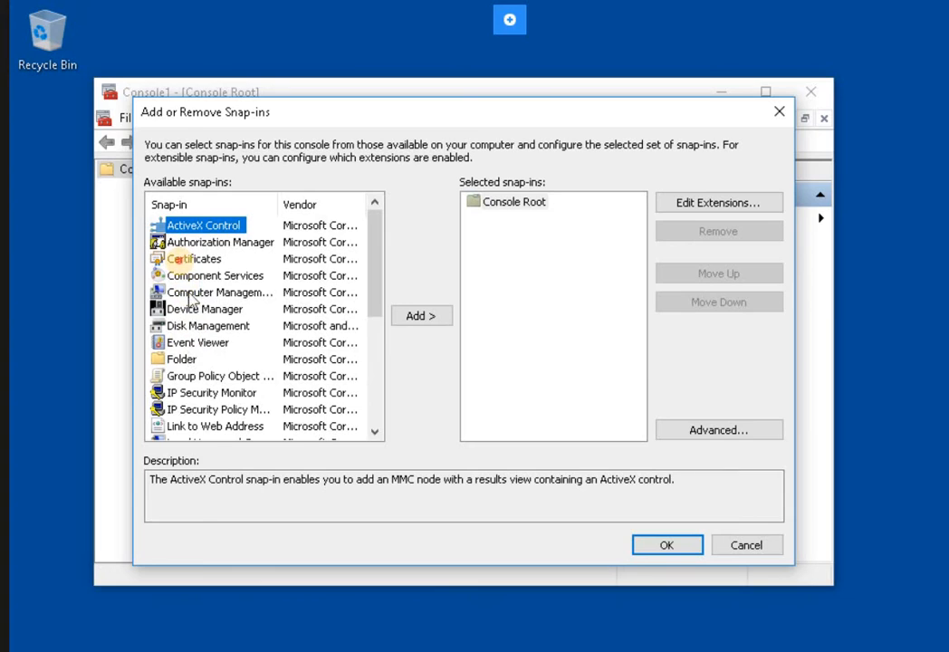
{"action": "left_click", "coordinate": [181, 260]}
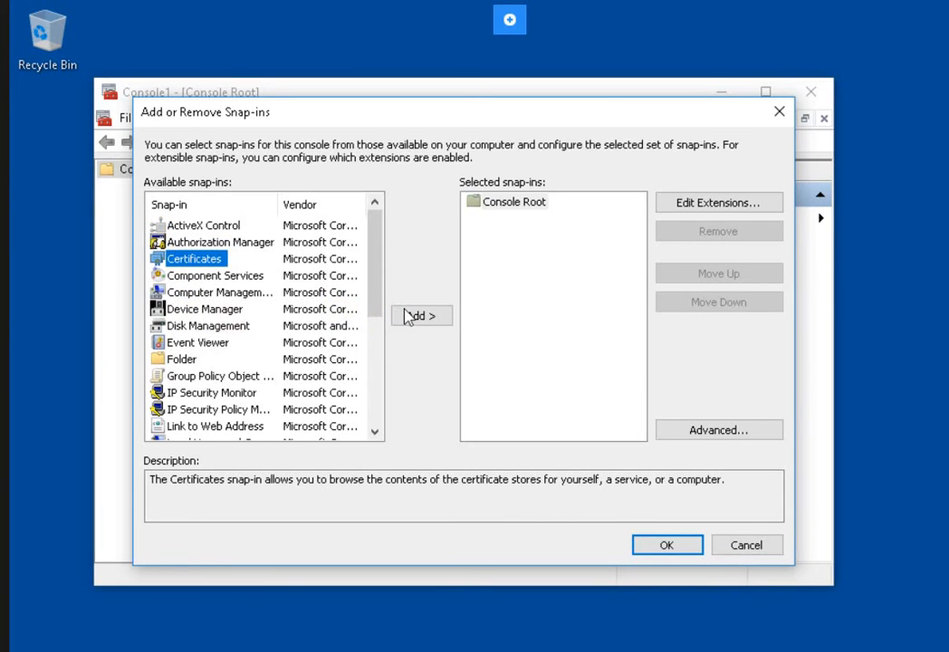
{"action": "left_click", "coordinate": [408, 317]}
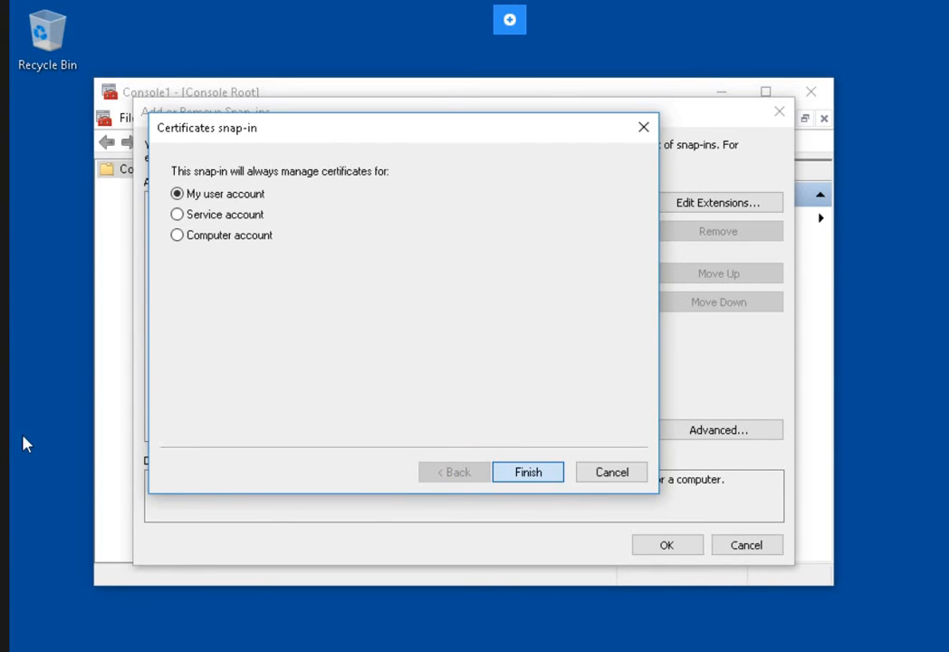
{"action": "key", "text": "Return"}
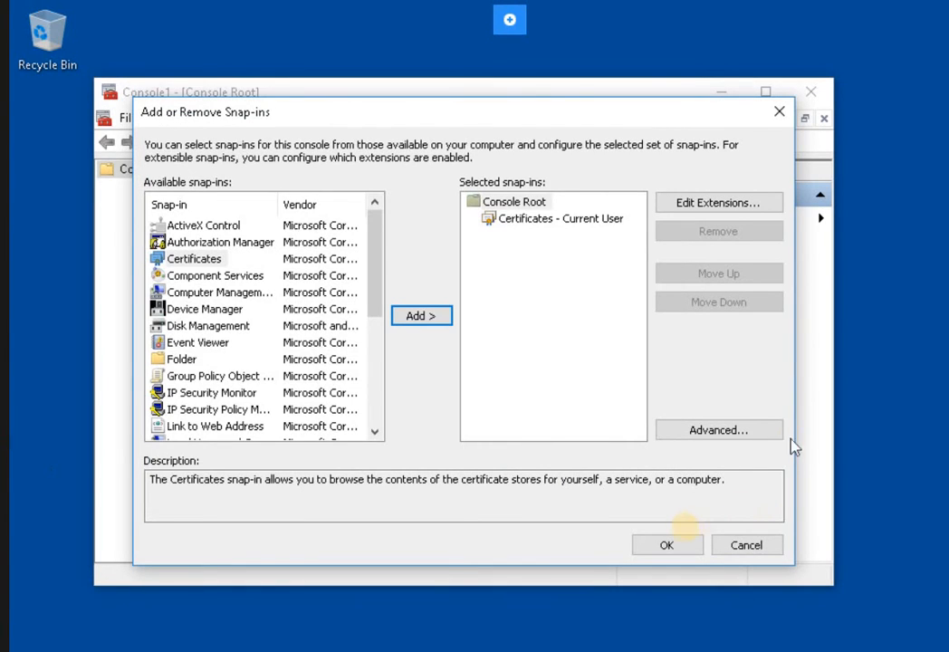
Confirm the snap-in, expand Certificates – Current User, and open Personal's All Tasks > Request New Certificate.
{"action": "key", "text": "Return"}
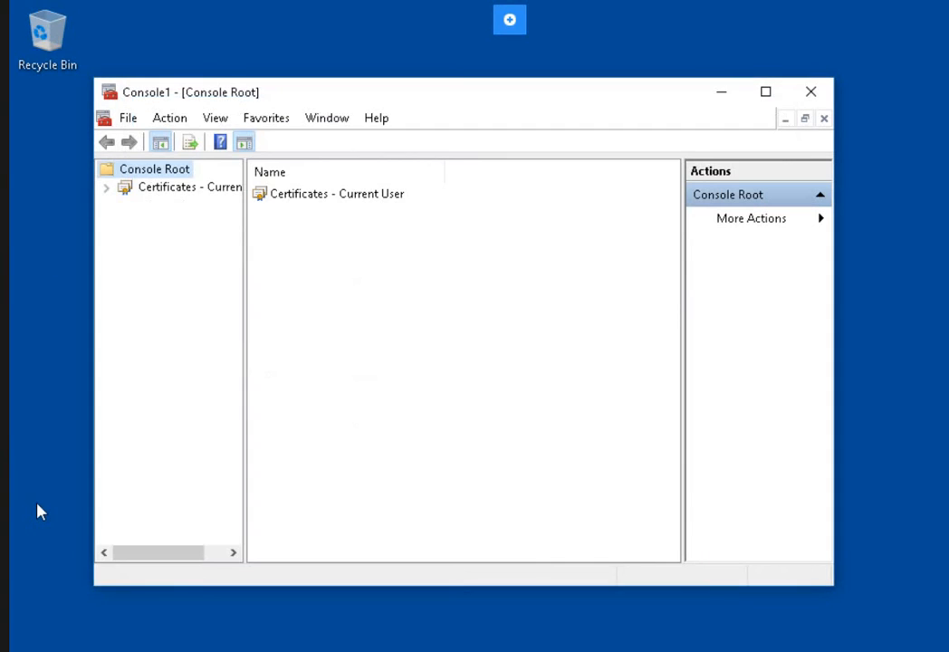
{"action": "left_click", "coordinate": [107, 188]}
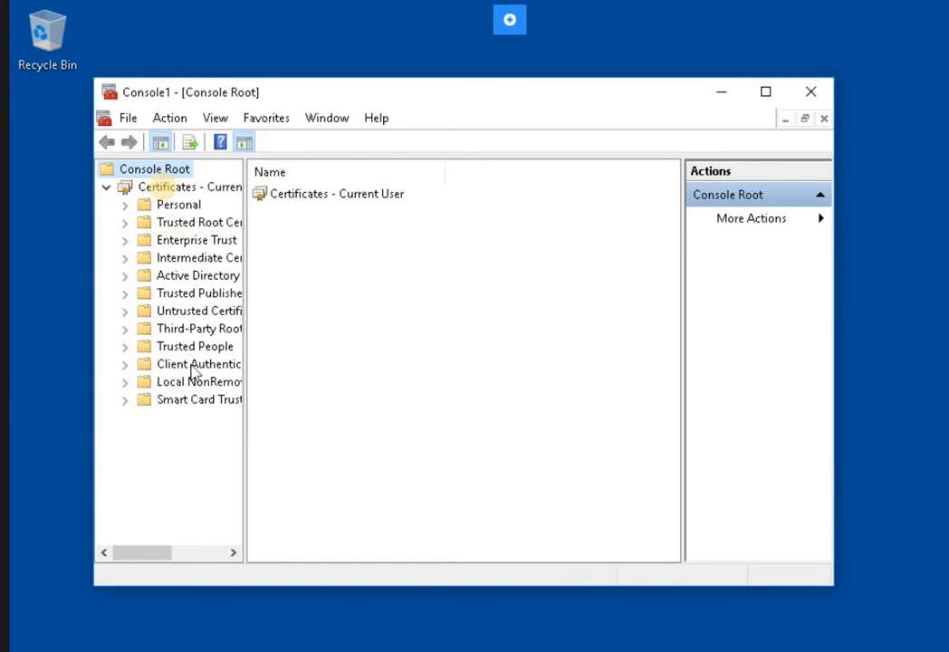
{"action": "left_click", "coordinate": [193, 188]}
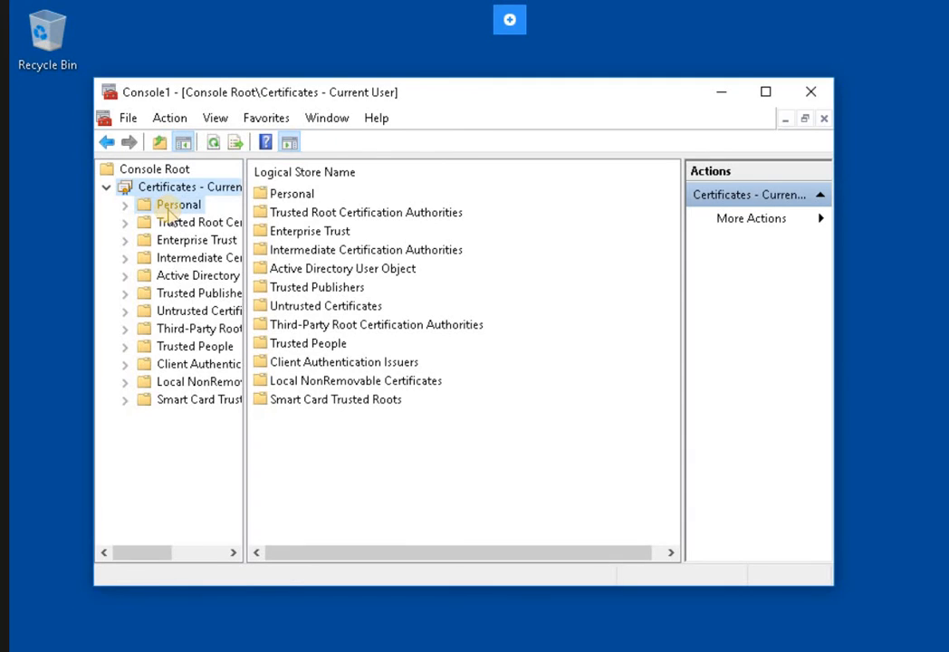
{"action": "left_click", "coordinate": [169, 208]}
{"action": "right_click", "coordinate": [166, 210]}
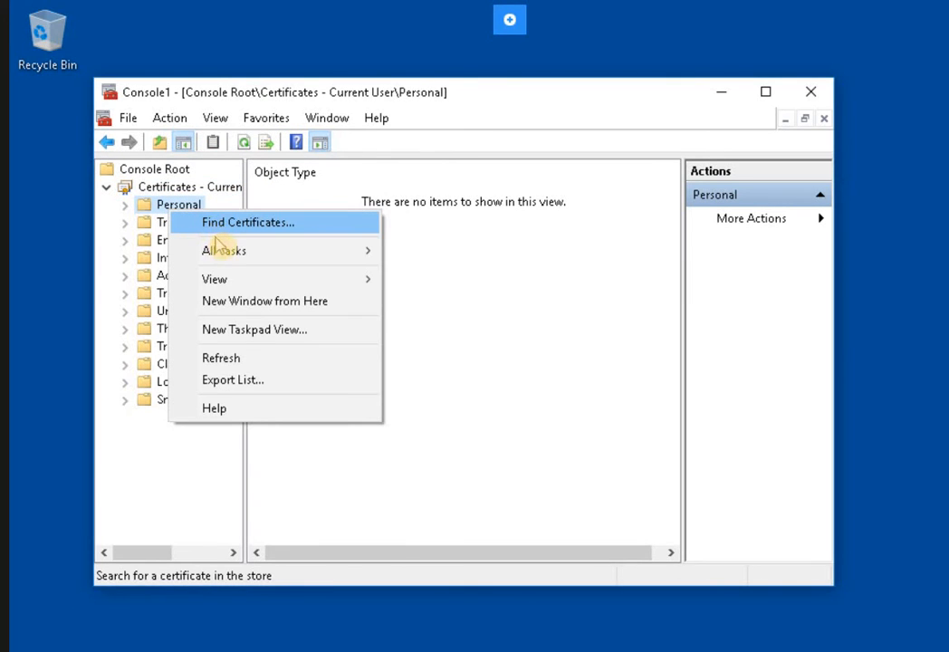
{"action": "mouse_move", "coordinate": [217, 237]}
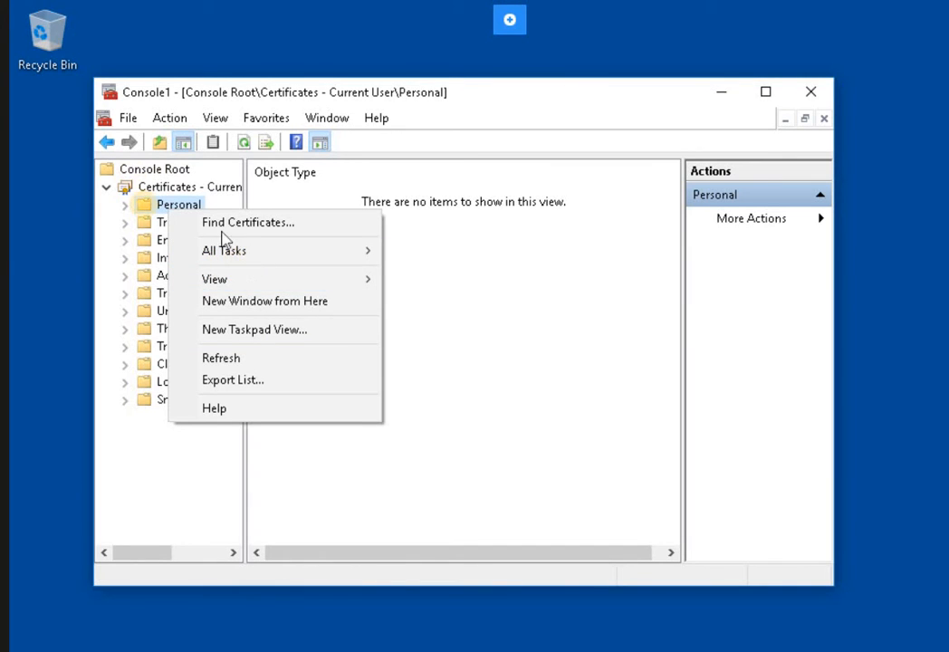
{"action": "right_click", "coordinate": [144, 210]}
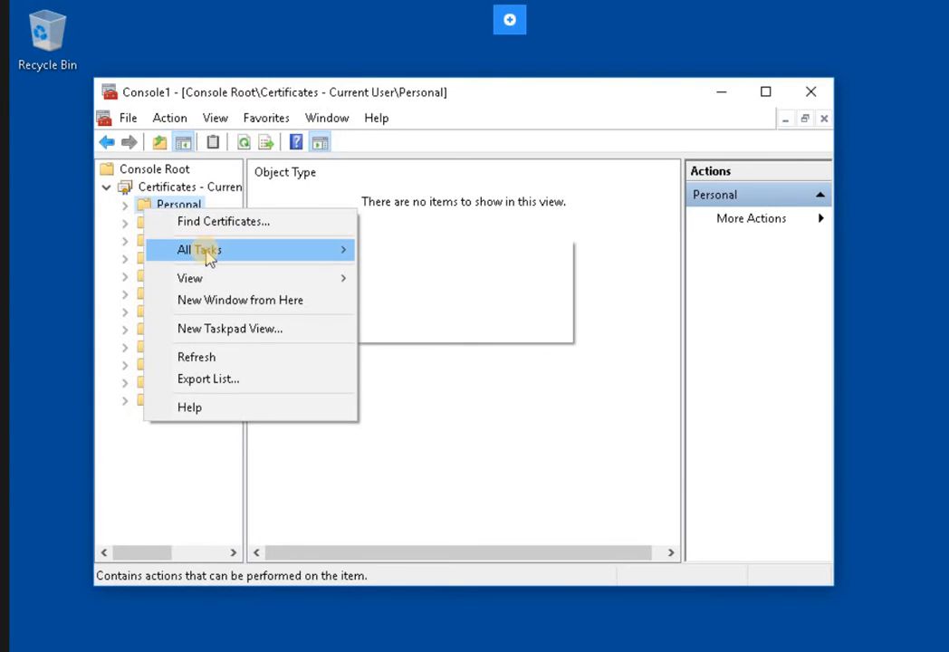
{"action": "mouse_move", "coordinate": [209, 258]}
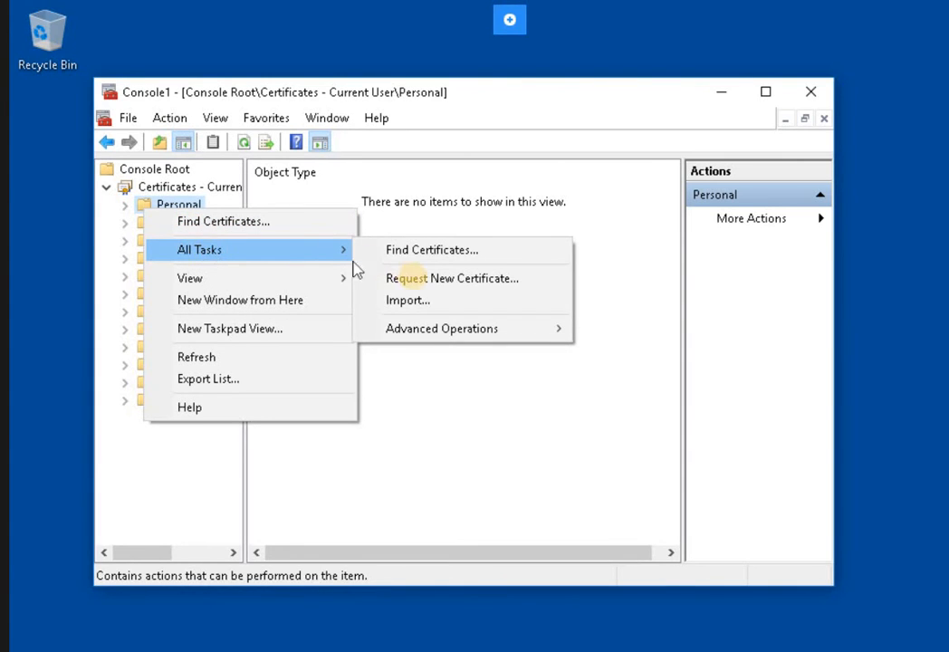
Enroll for an EFSUser certificate under Active Directory Enrollment Policy and finish the wizard.
{"action": "left_click", "coordinate": [416, 280]}
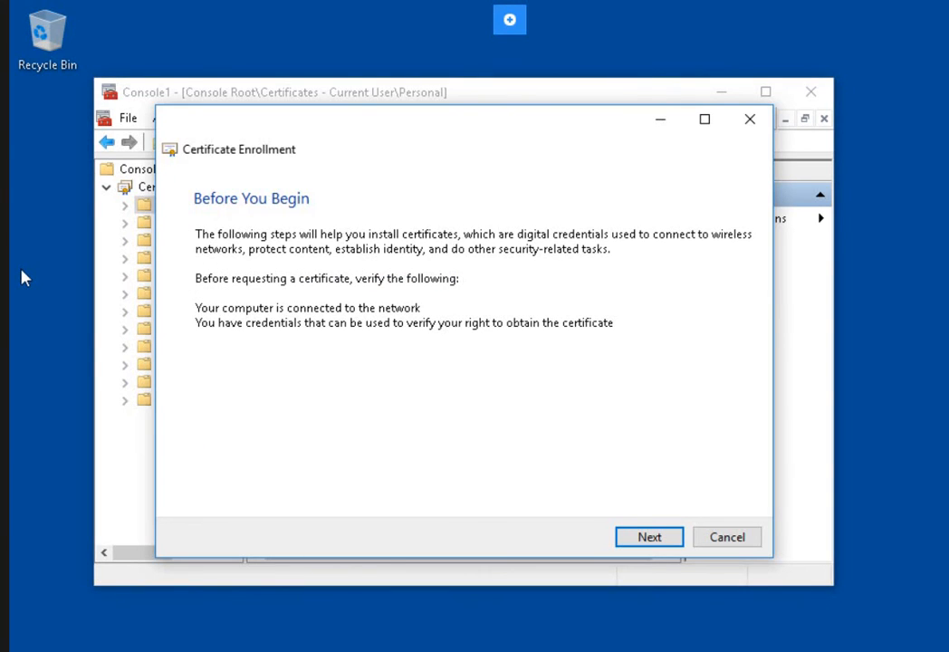
{"action": "left_click", "coordinate": [647, 539]}
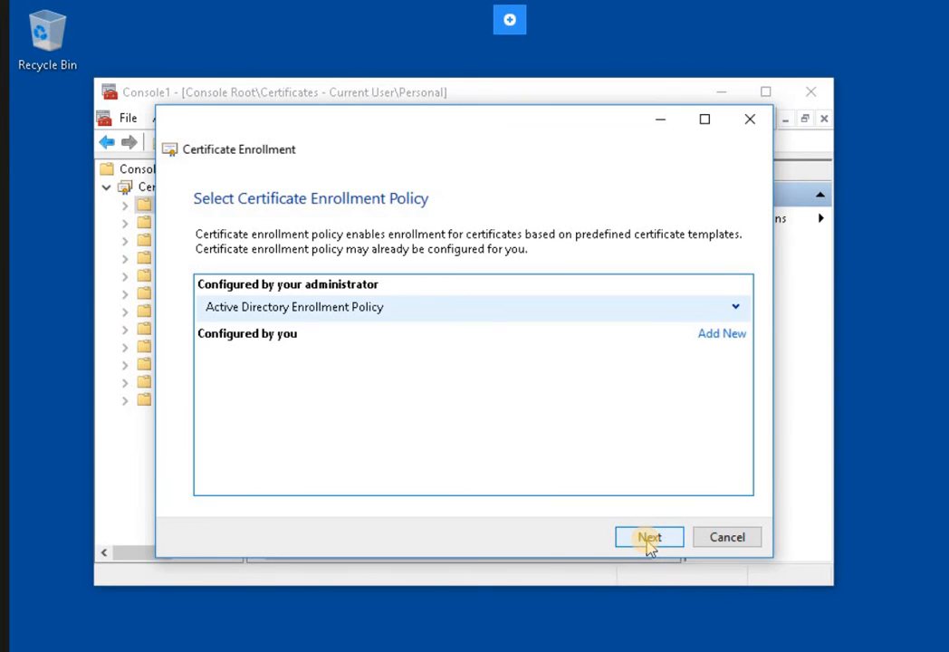
{"action": "left_click", "coordinate": [648, 540]}
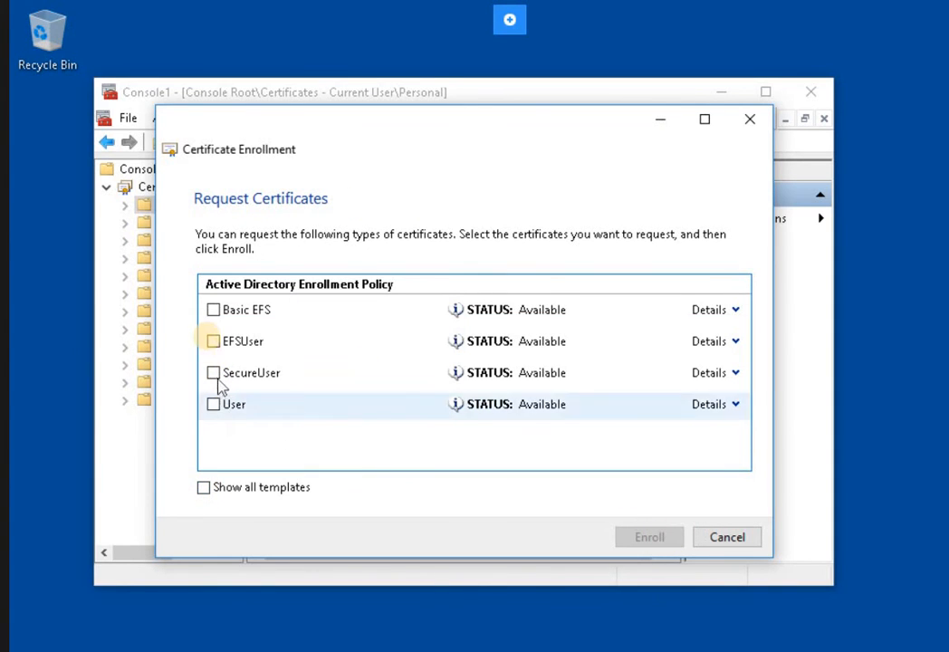
{"action": "left_click", "coordinate": [212, 341]}
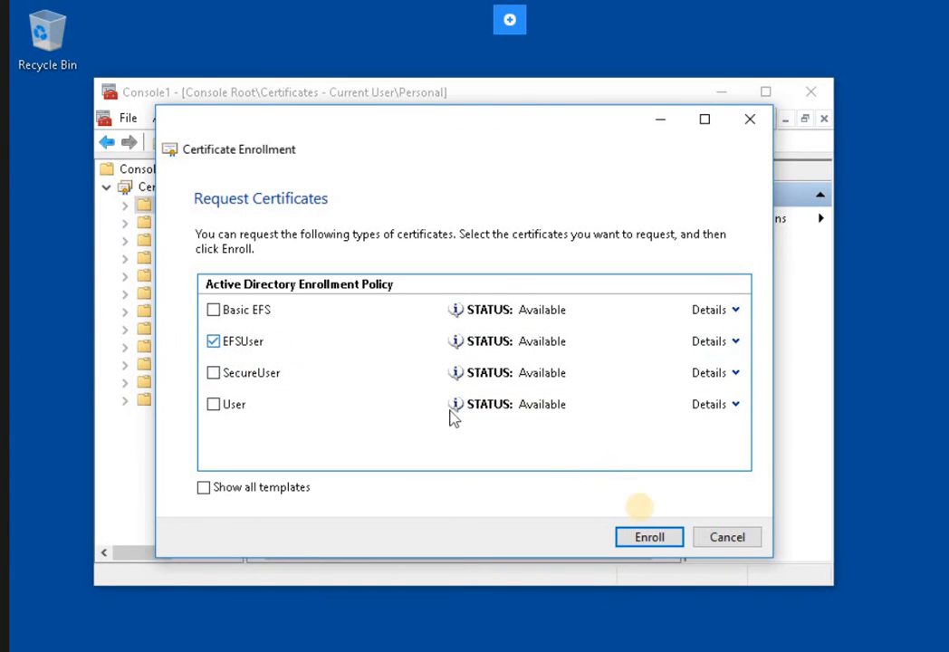
{"action": "left_click", "coordinate": [659, 539]}
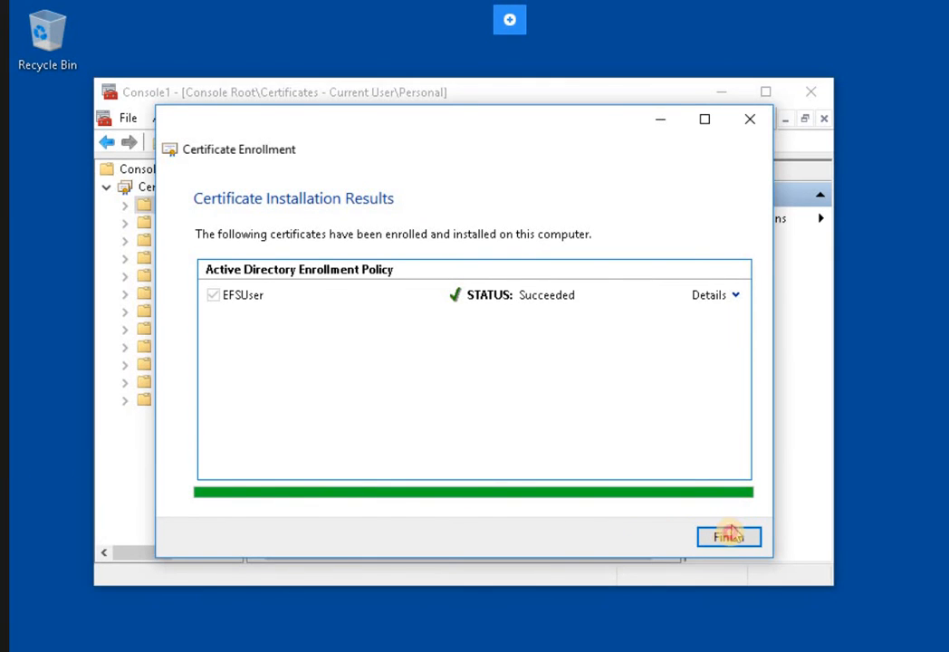
{"action": "left_click", "coordinate": [729, 536]}
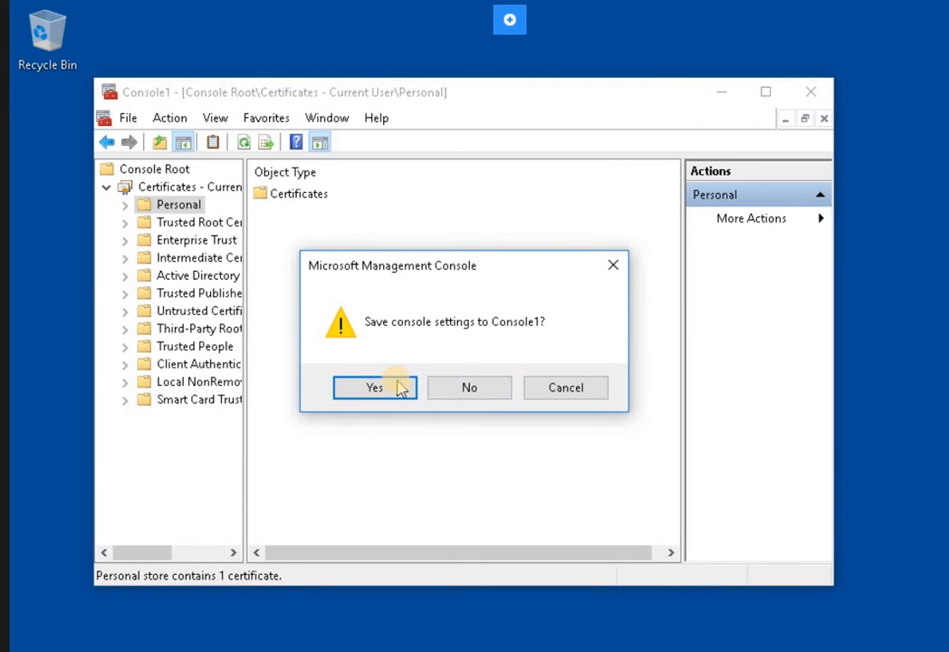
Save the console settings as Console1, then open File Explorer with Win+E.
{"action": "left_click", "coordinate": [402, 388]}
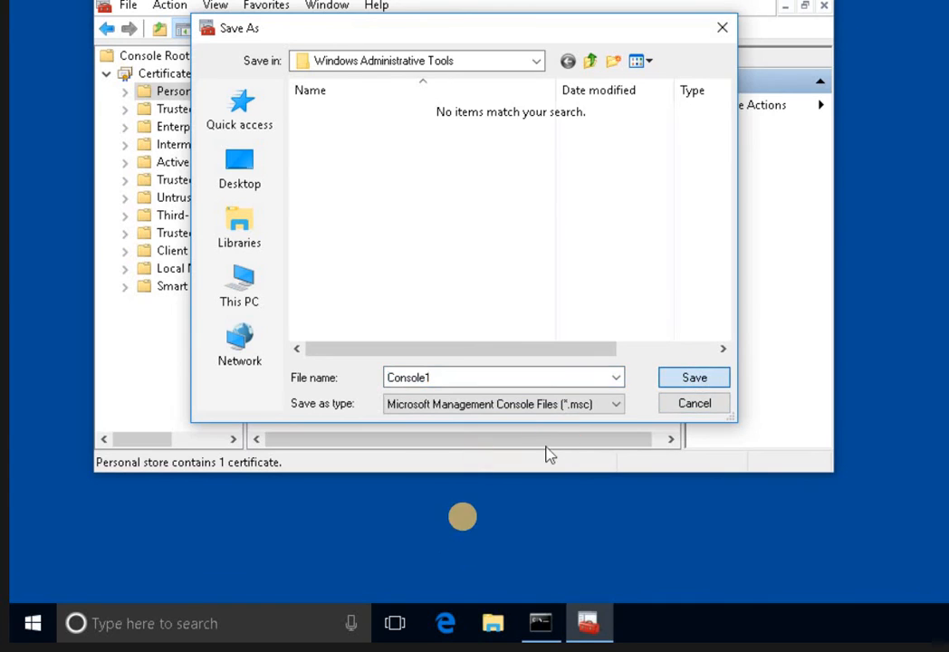
{"action": "key", "text": "Return"}
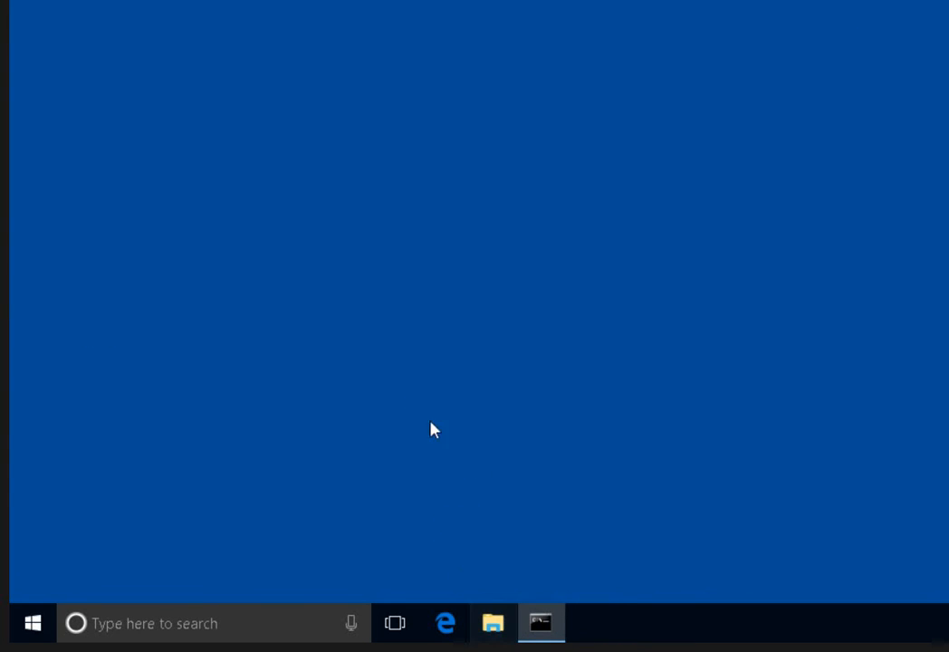
{"action": "key", "text": "super+e"}
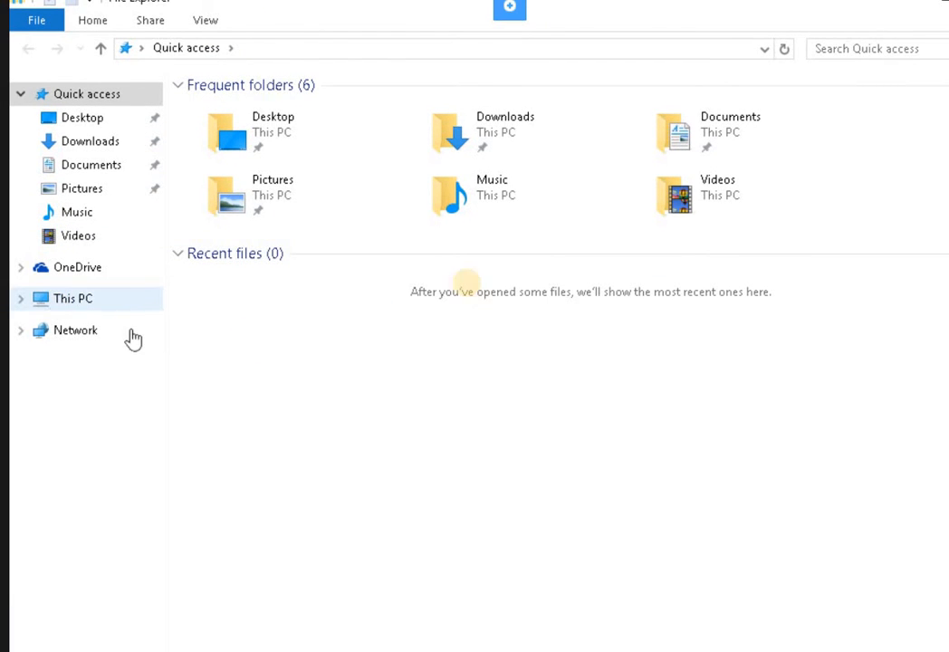
Create a folder named EFSUser at the root of Local Disk (C:) and open it.
{"action": "left_click", "coordinate": [133, 300]}
{"action": "double_click", "coordinate": [544, 261]}
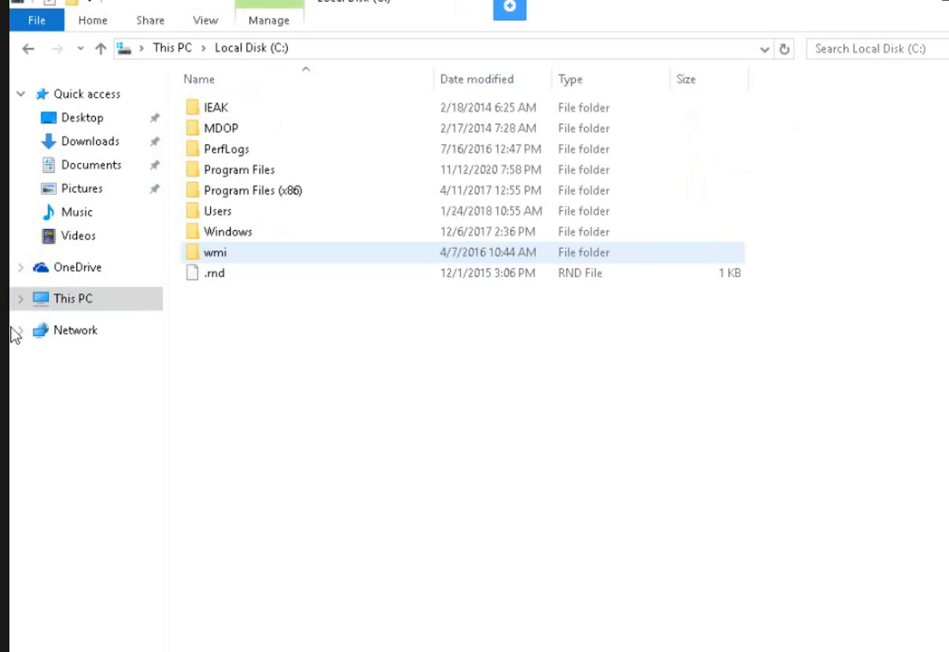
{"action": "right_click", "coordinate": [256, 328]}
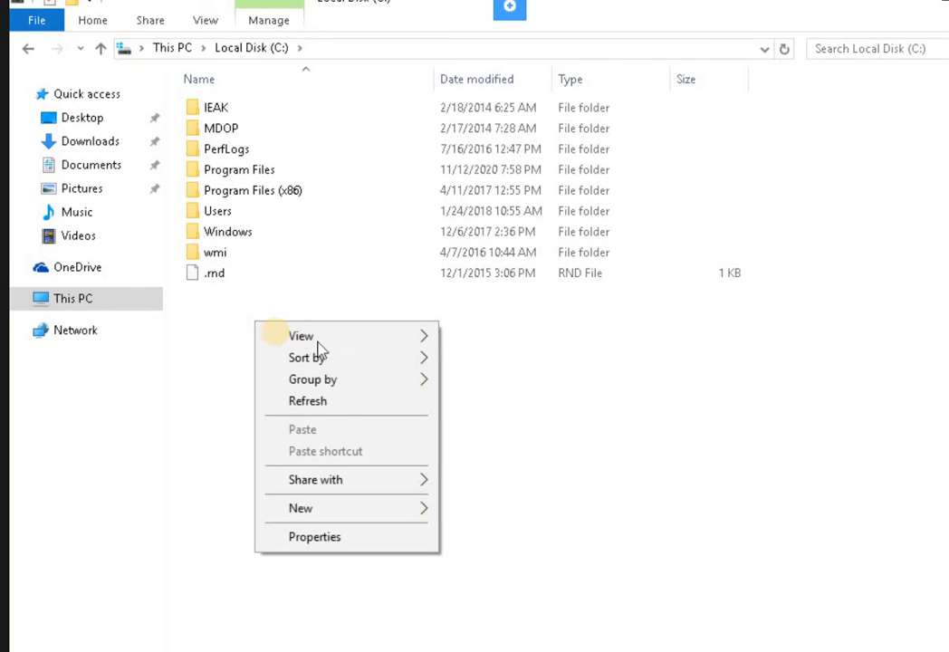
{"action": "mouse_move", "coordinate": [276, 343]}
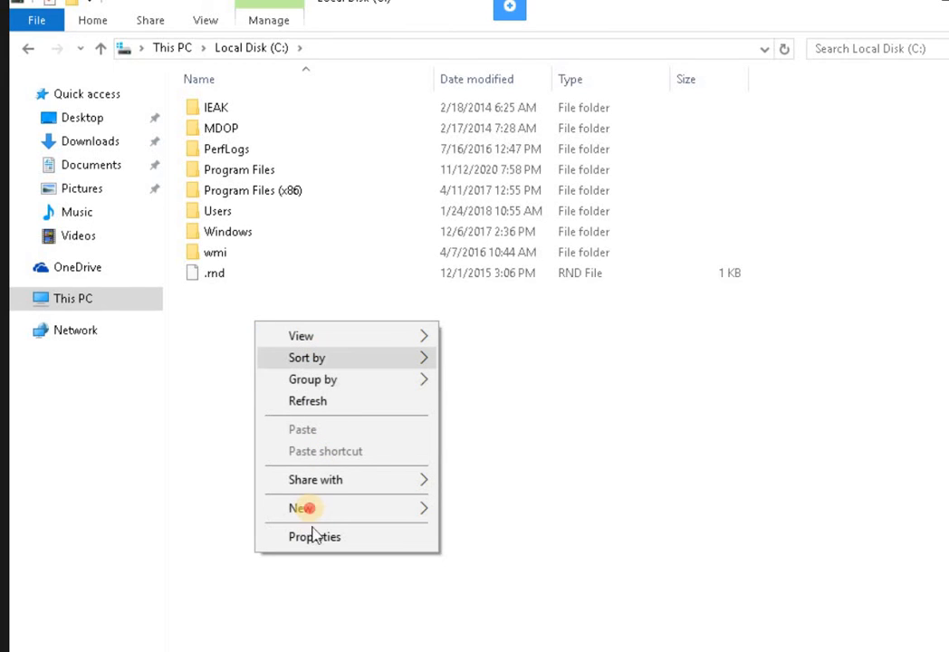
{"action": "mouse_move", "coordinate": [364, 515]}
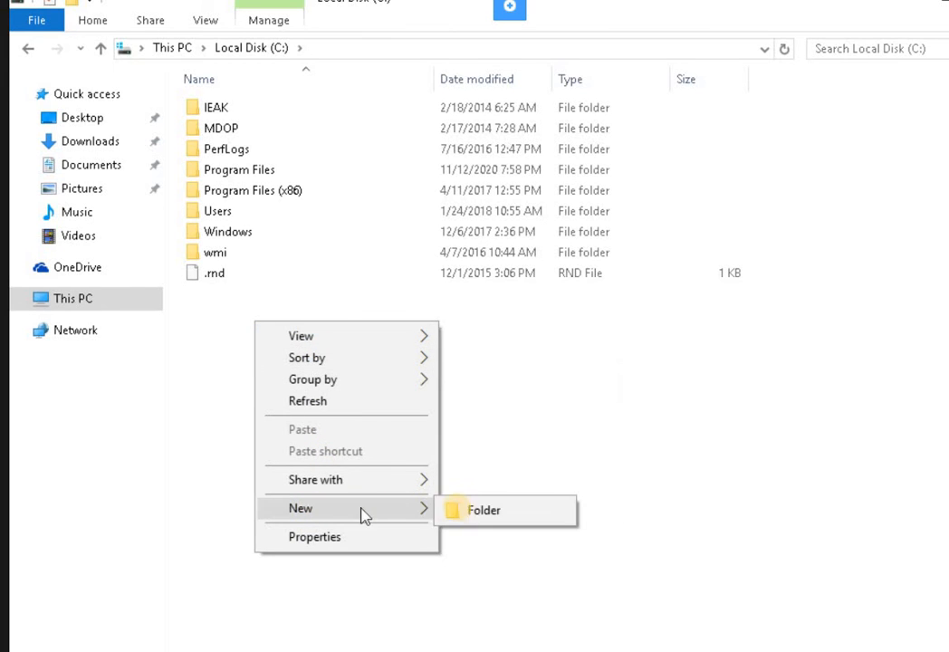
{"action": "left_click", "coordinate": [468, 514]}
{"action": "type", "text": "E"}
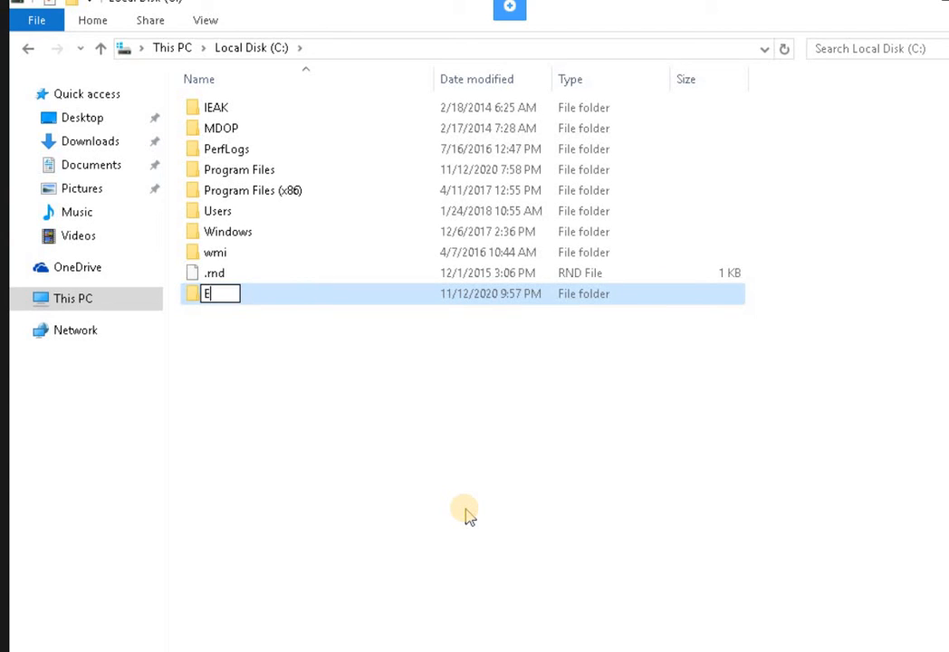
{"action": "type", "text": "FSUser"}
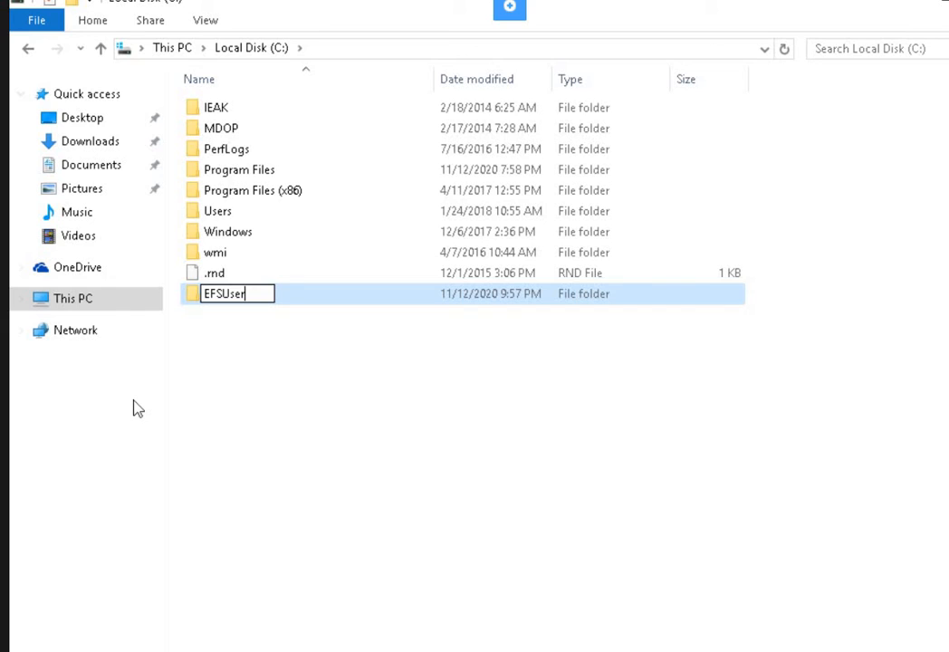
{"action": "key", "text": "Return"}
{"action": "left_click", "coordinate": [291, 398]}
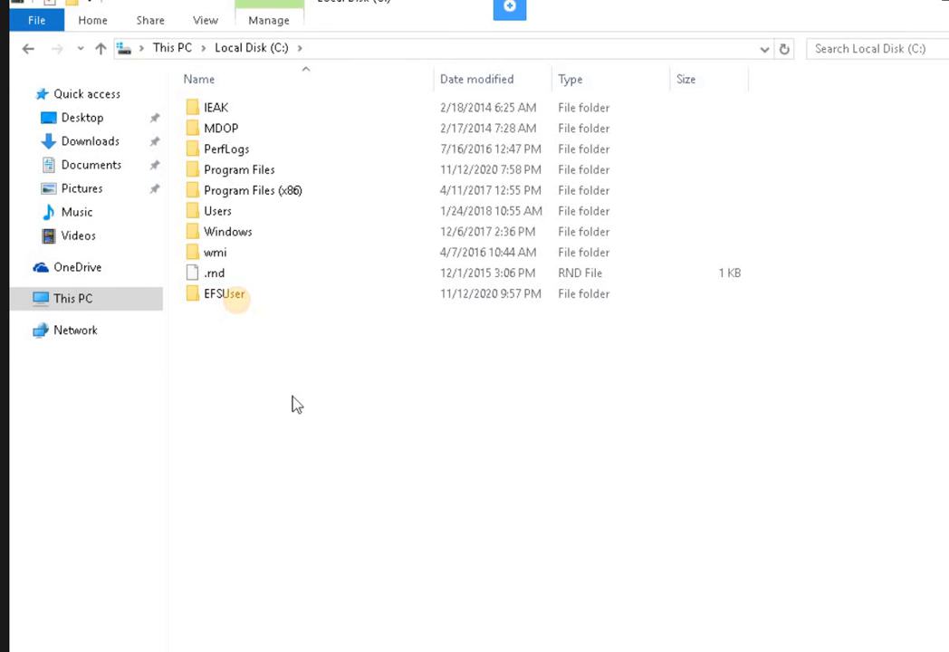
{"action": "left_click", "coordinate": [238, 300]}
{"action": "double_click", "coordinate": [238, 300]}
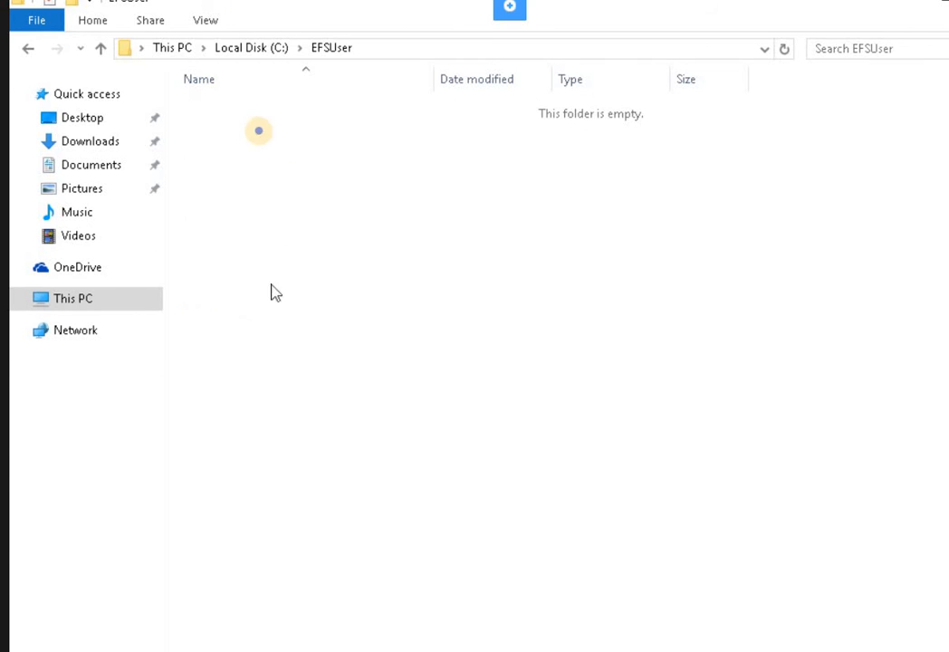
Create a new empty text document named 'Confidential memo' inside EFSUser.
{"action": "right_click", "coordinate": [260, 137]}
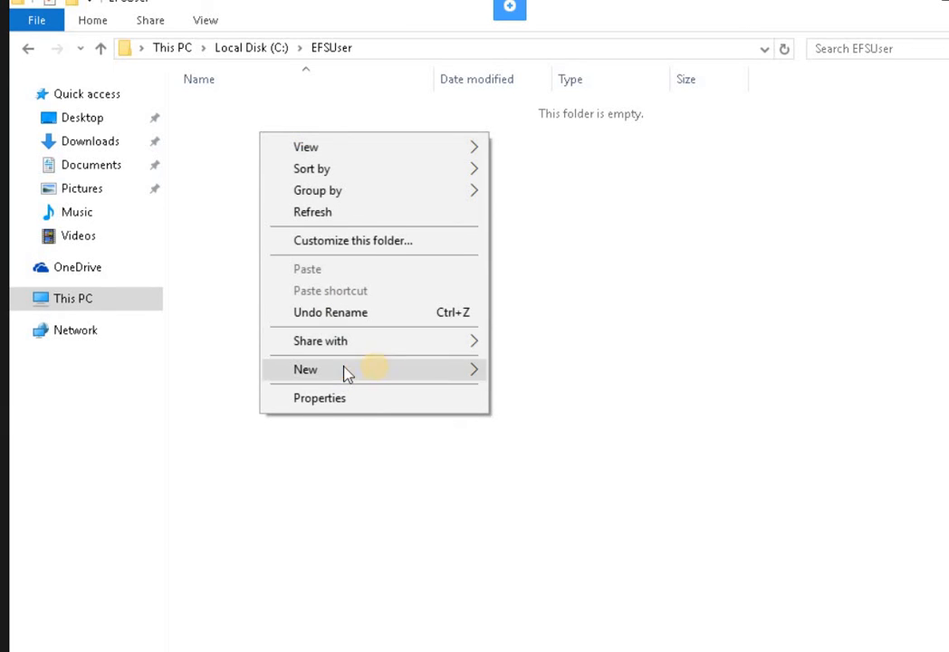
{"action": "mouse_move", "coordinate": [383, 377]}
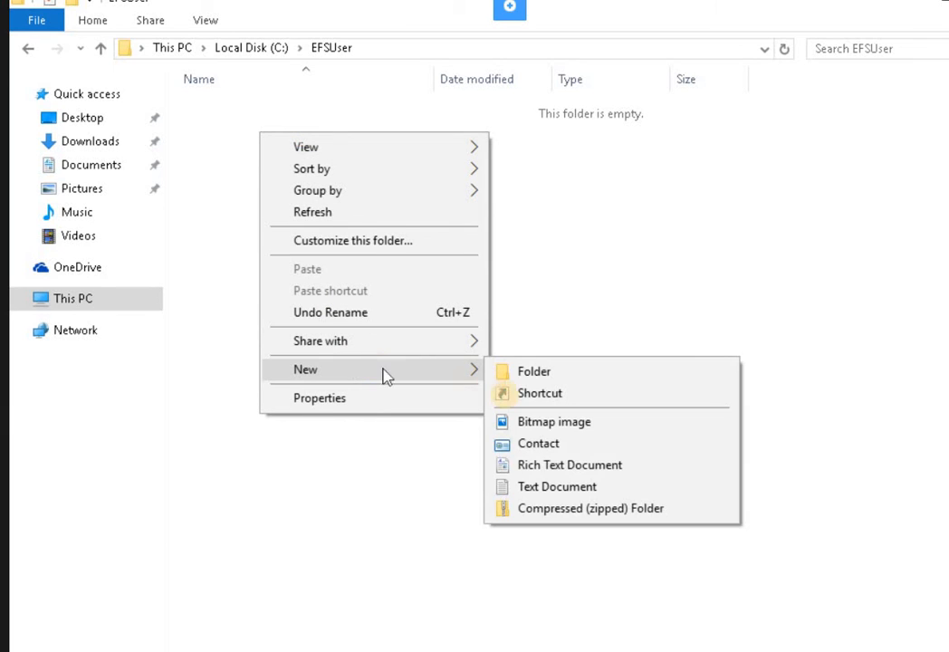
{"action": "left_click", "coordinate": [533, 488]}
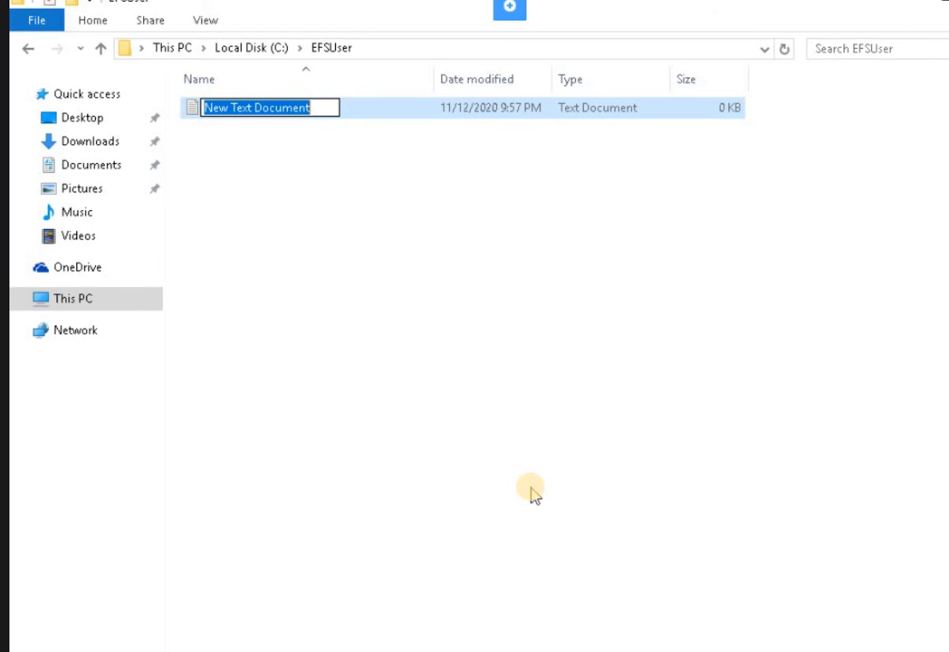
{"action": "type", "text": "Co"}
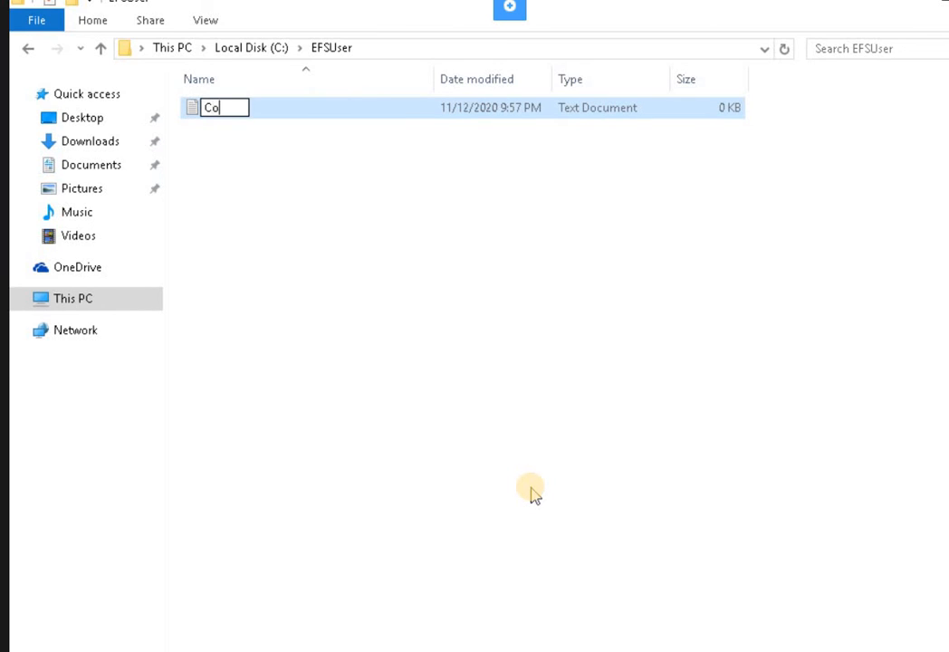
{"action": "type", "text": "nfid"}
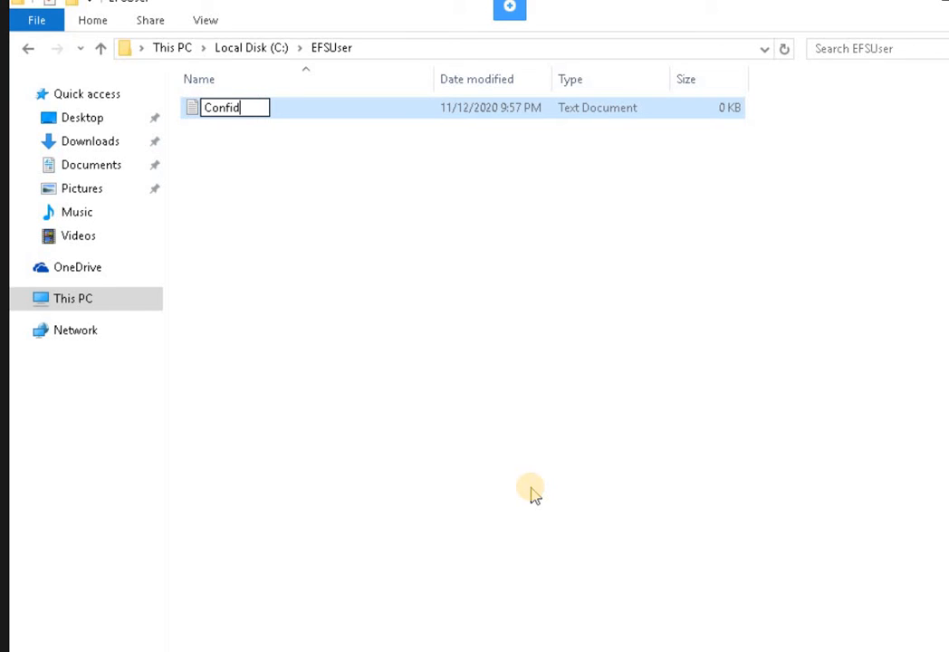
{"action": "type", "text": "entai"}
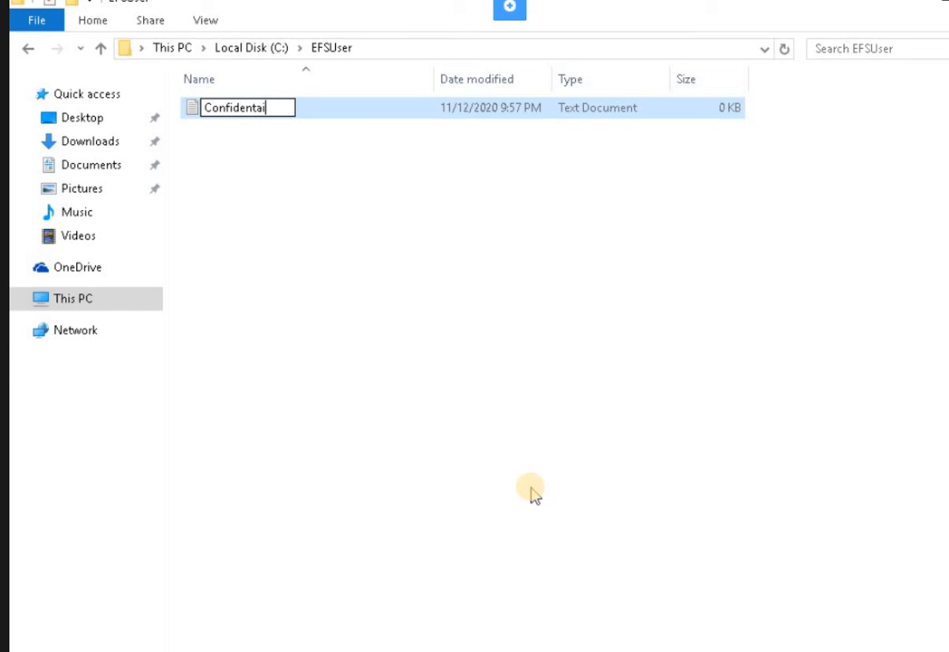
{"action": "key", "text": "BackSpace"}
{"action": "key", "text": "BackSpace"}
{"action": "type", "text": "ial memo"}
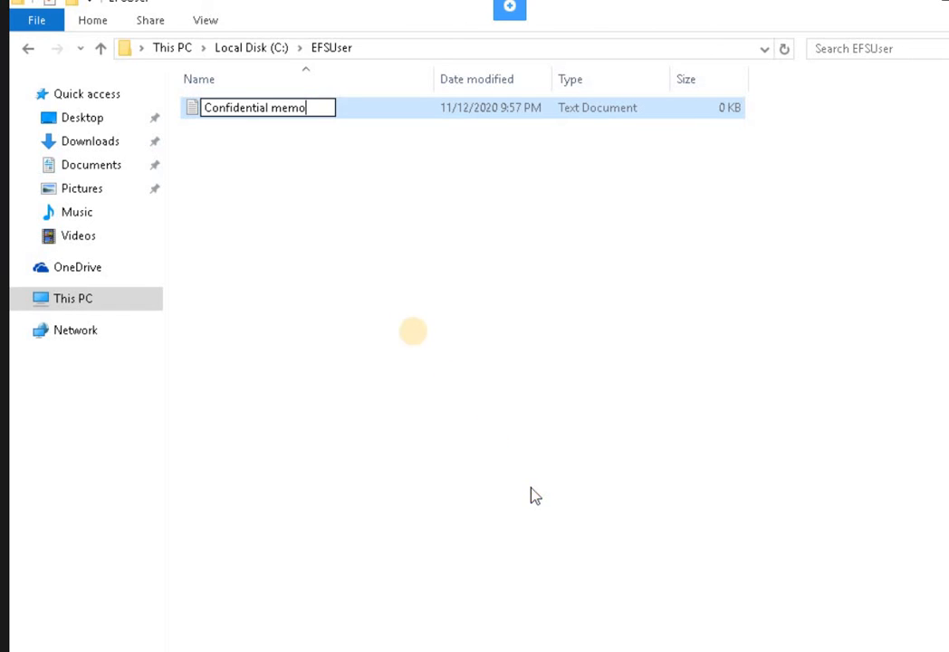
{"action": "key", "text": "Return"}
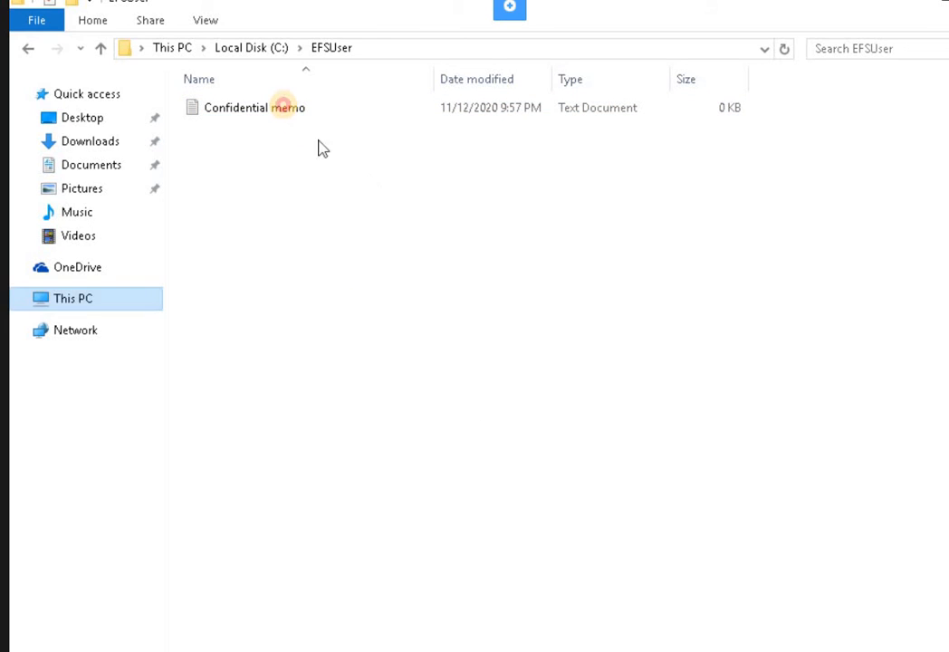
Open Confidential memo in Notepad and write the sentence 'This is a test for EFS' into it.
{"action": "double_click", "coordinate": [288, 112]}
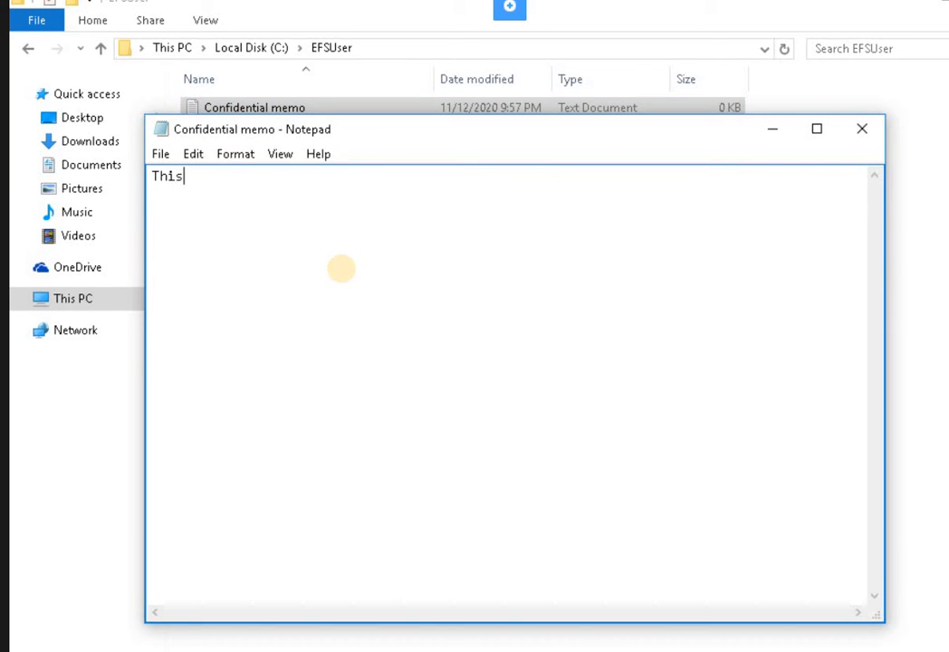
{"action": "type", "text": "This is a test for"}
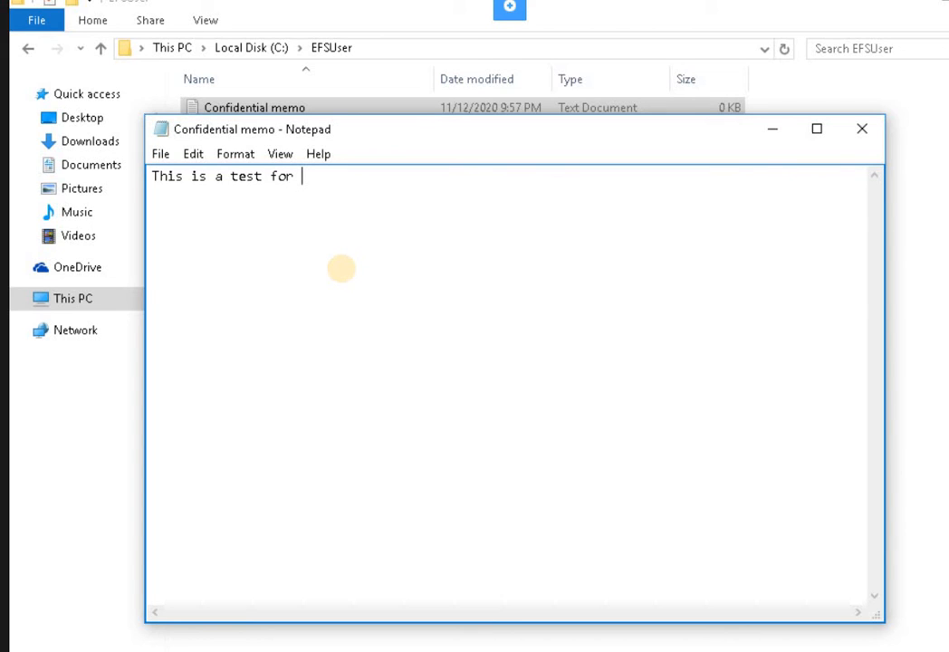
{"action": "type", "text": "EFS"}
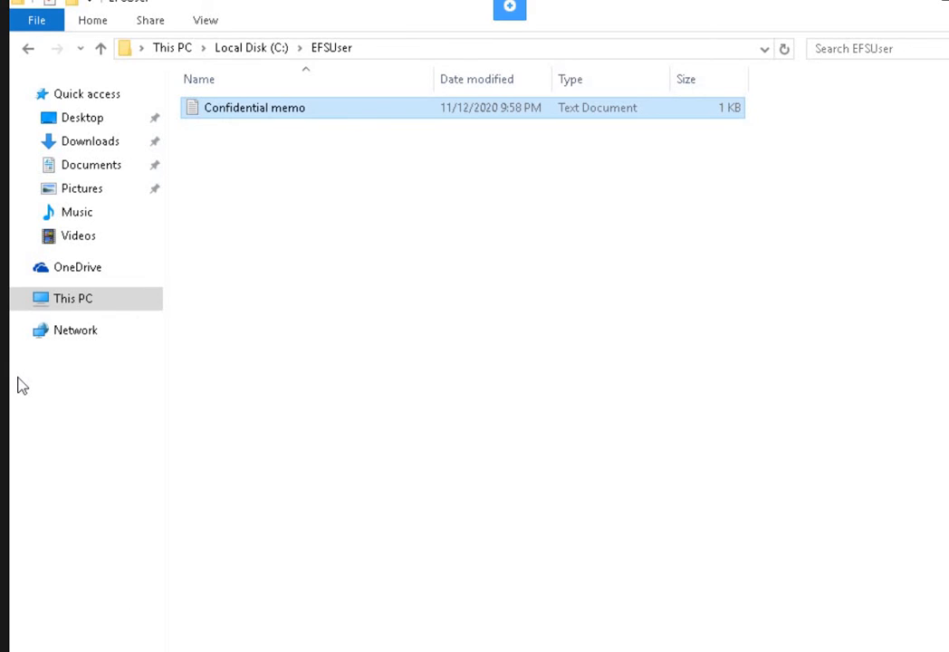
Turn on Encrypt contents for Confidential memo, encrypting both the file and its parent folder.
{"action": "right_click", "coordinate": [283, 118]}
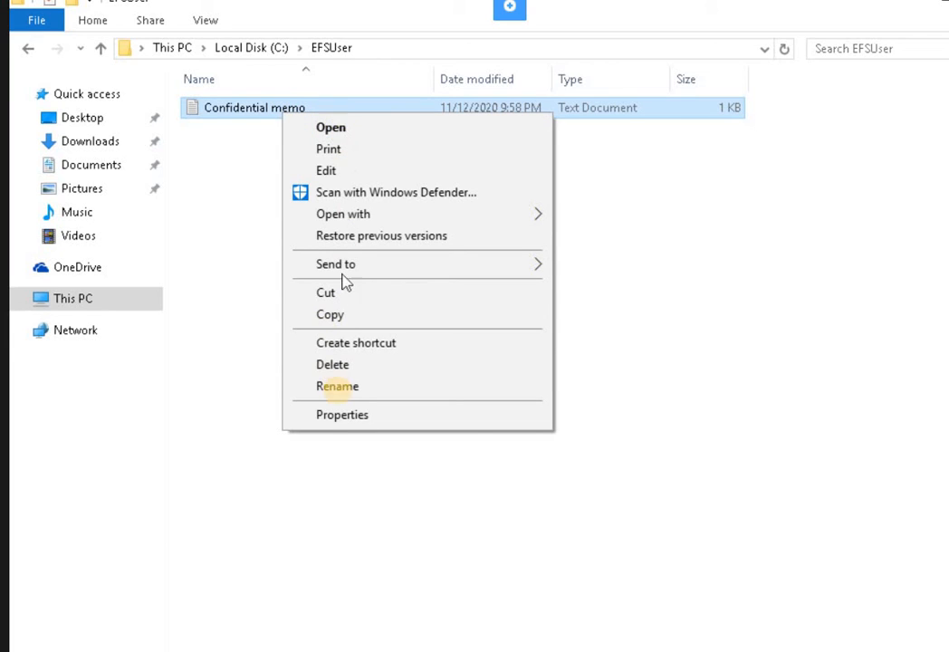
{"action": "left_click", "coordinate": [341, 417]}
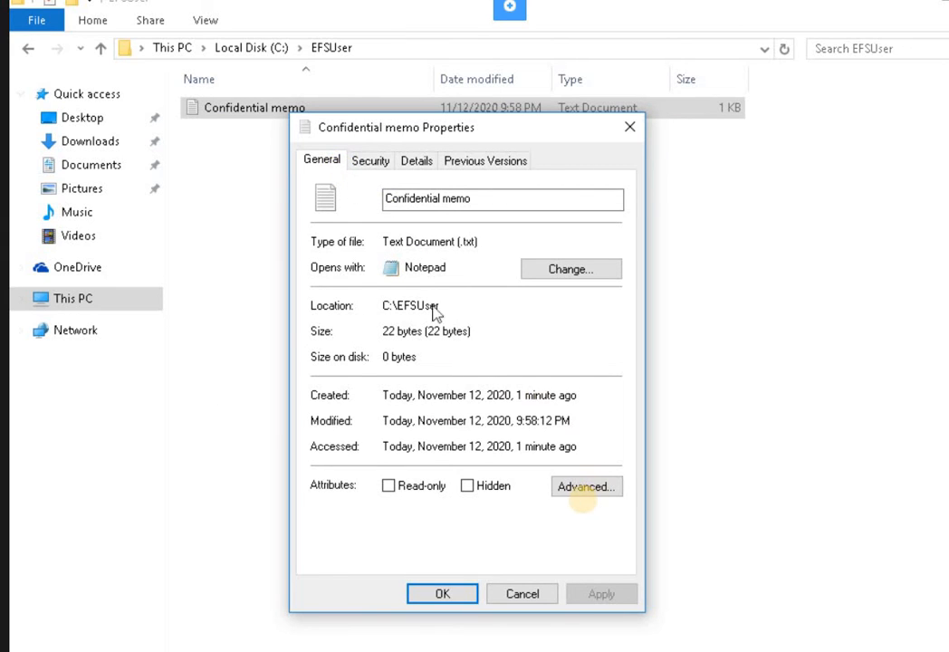
{"action": "left_click", "coordinate": [574, 494]}
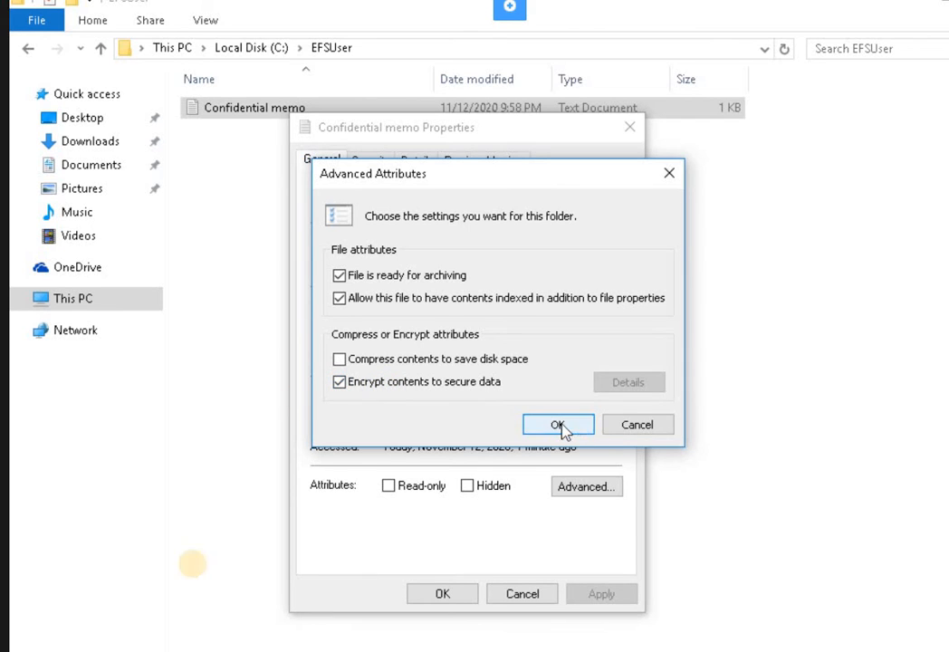
{"action": "key", "text": "Return"}
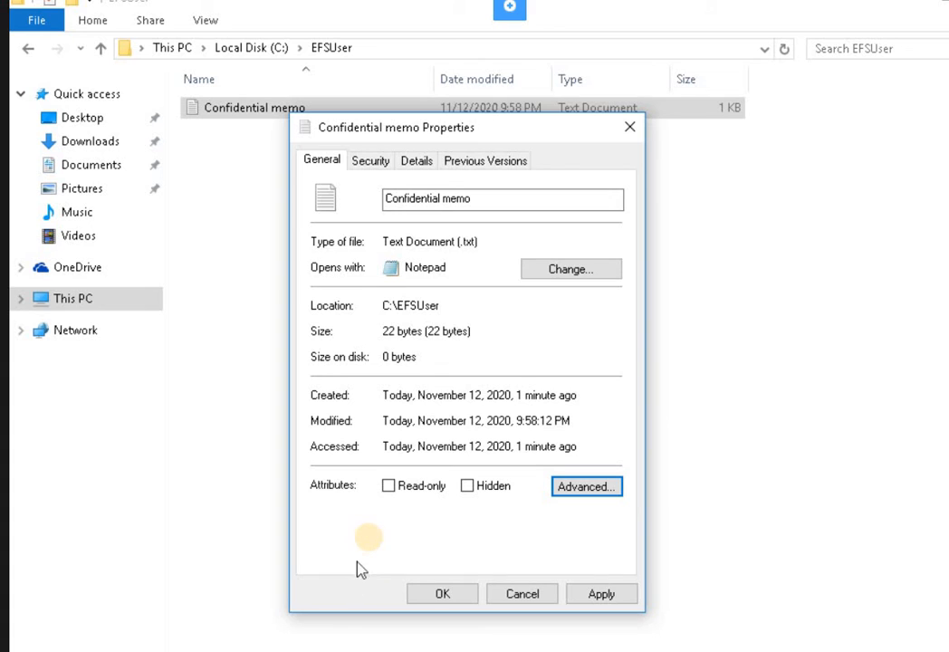
{"action": "left_click", "coordinate": [601, 596]}
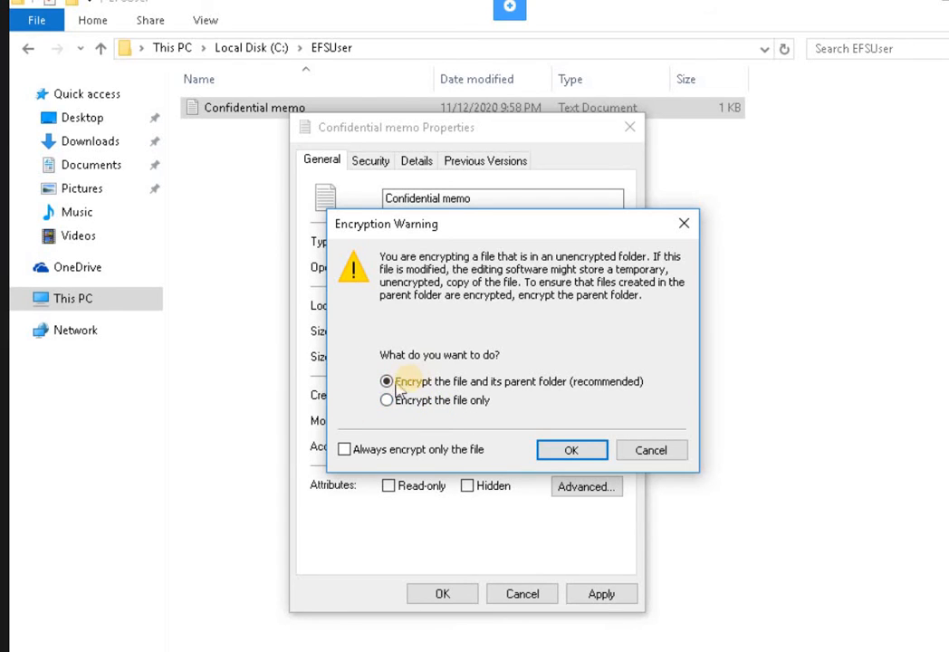
{"action": "left_click", "coordinate": [567, 452]}
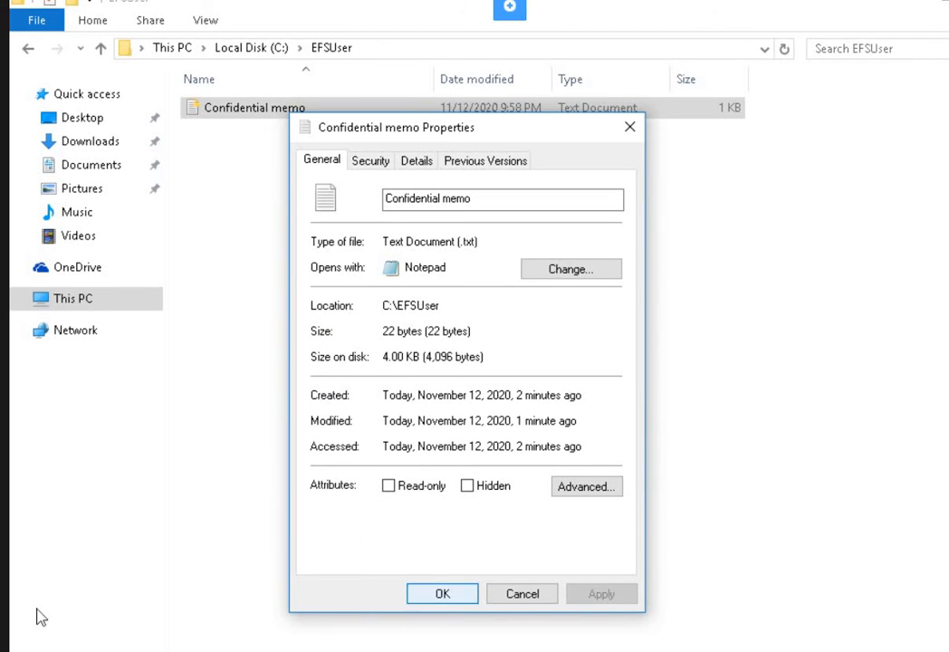
{"action": "key", "text": "Return"}
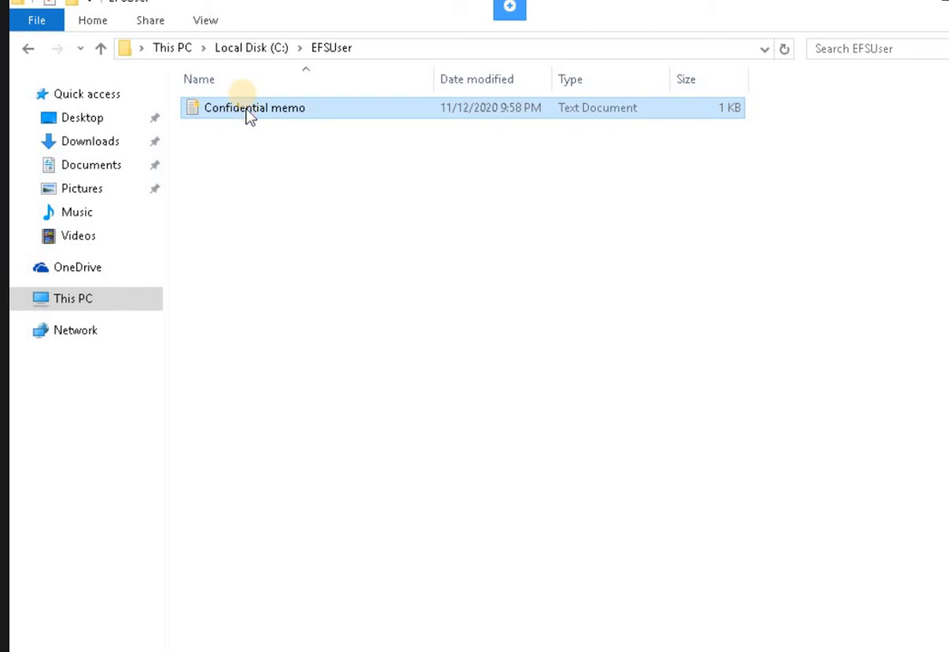
Go back to Local Disk (C:) and choose Sign out from the Start button's Shut down menu.
{"action": "left_click", "coordinate": [30, 50]}
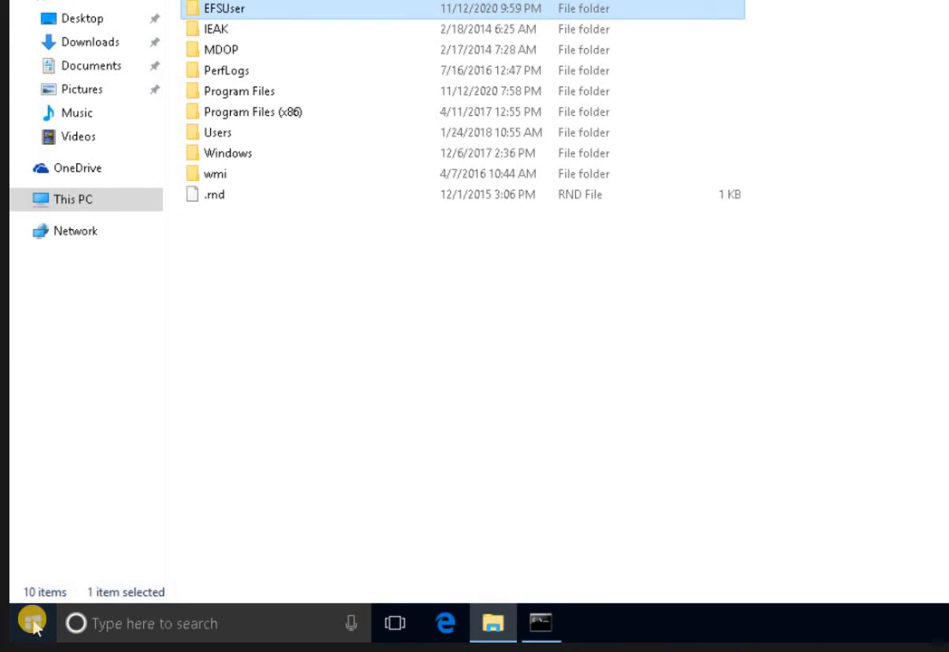
{"action": "right_click", "coordinate": [32, 623]}
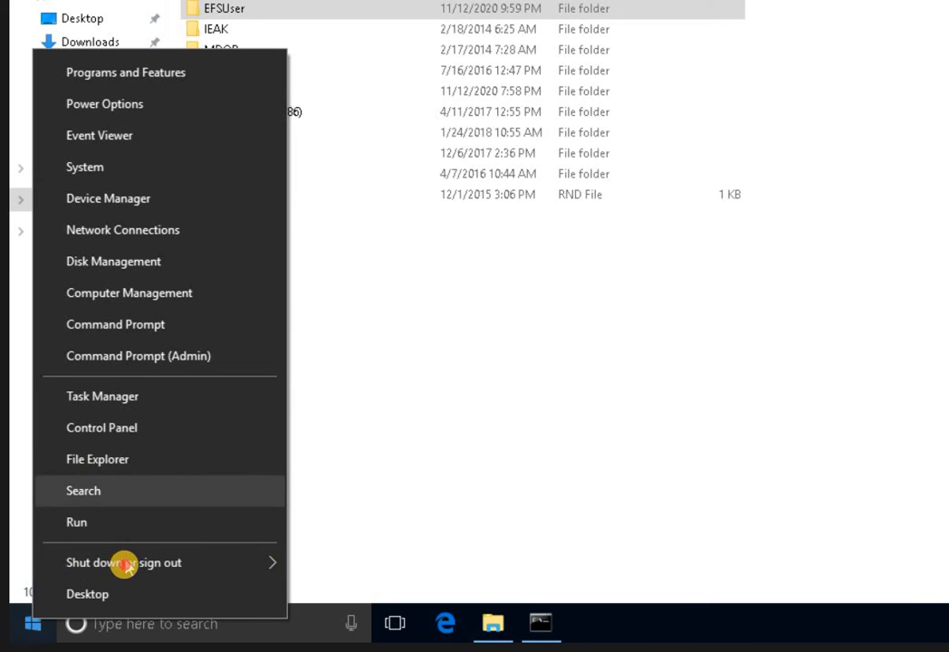
{"action": "mouse_move", "coordinate": [273, 563]}
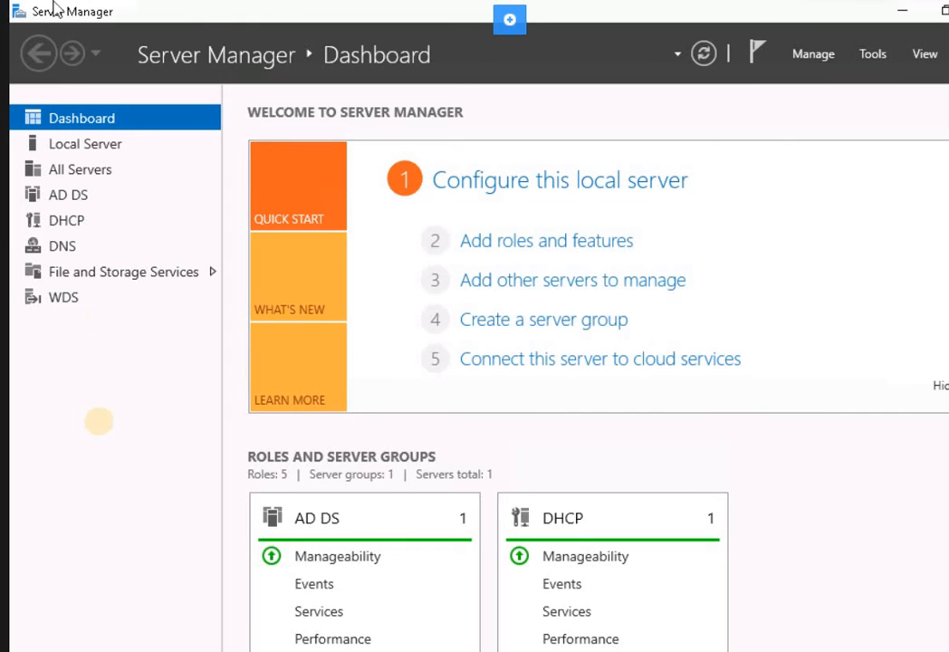
Launch Active Directory Users and Computers and browse to the NAmerica > Operations OU.
{"action": "left_click", "coordinate": [872, 55]}
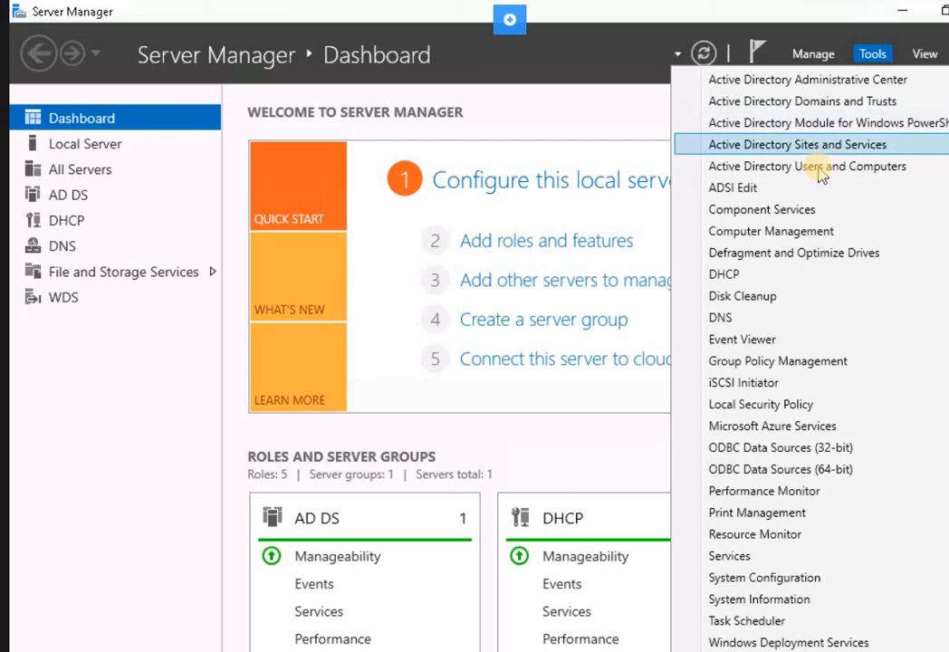
{"action": "left_click", "coordinate": [19, 378]}
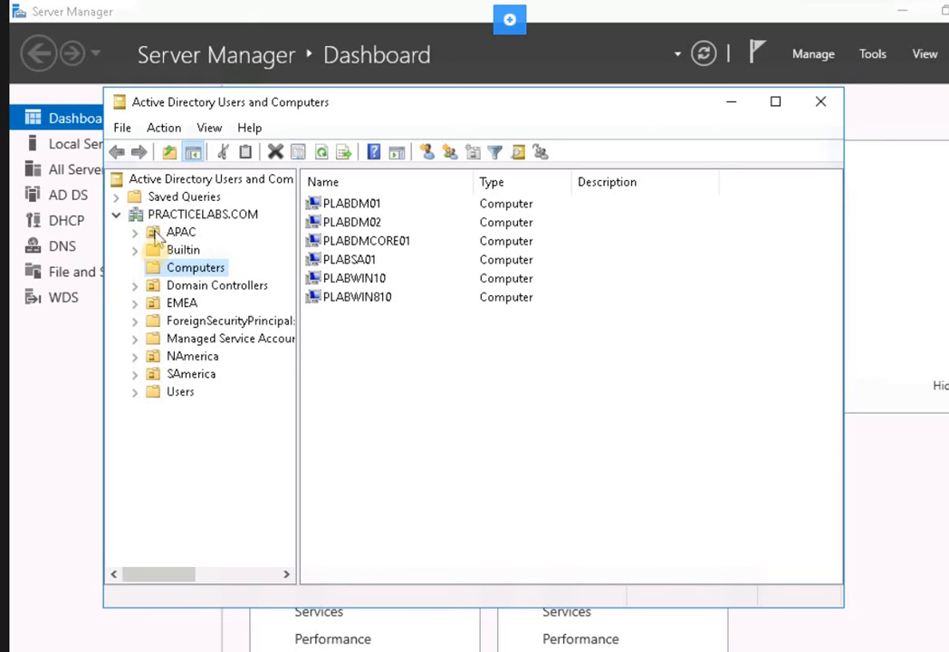
{"action": "left_click", "coordinate": [192, 357]}
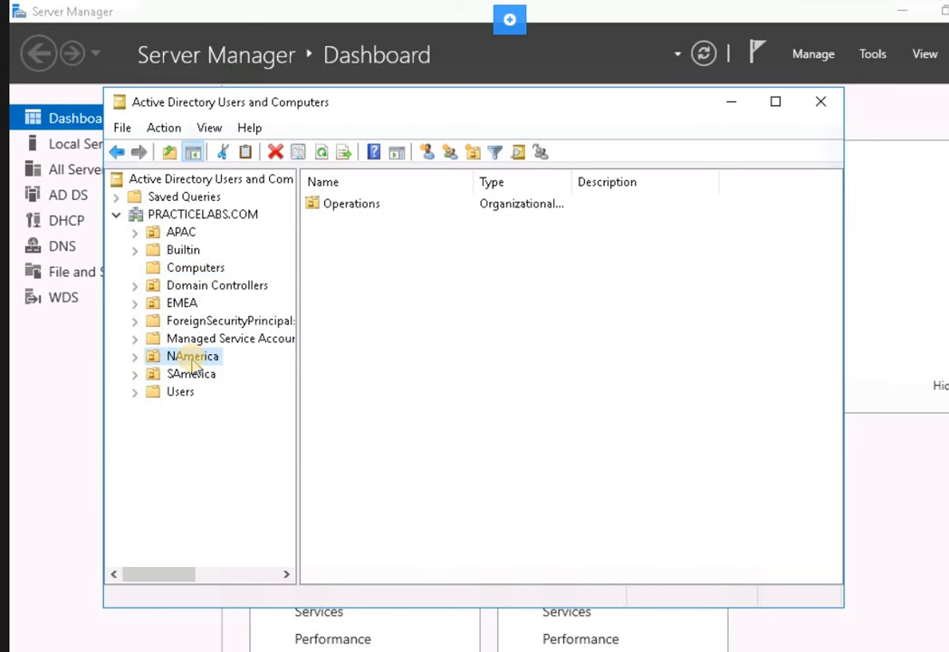
{"action": "left_click", "coordinate": [135, 357]}
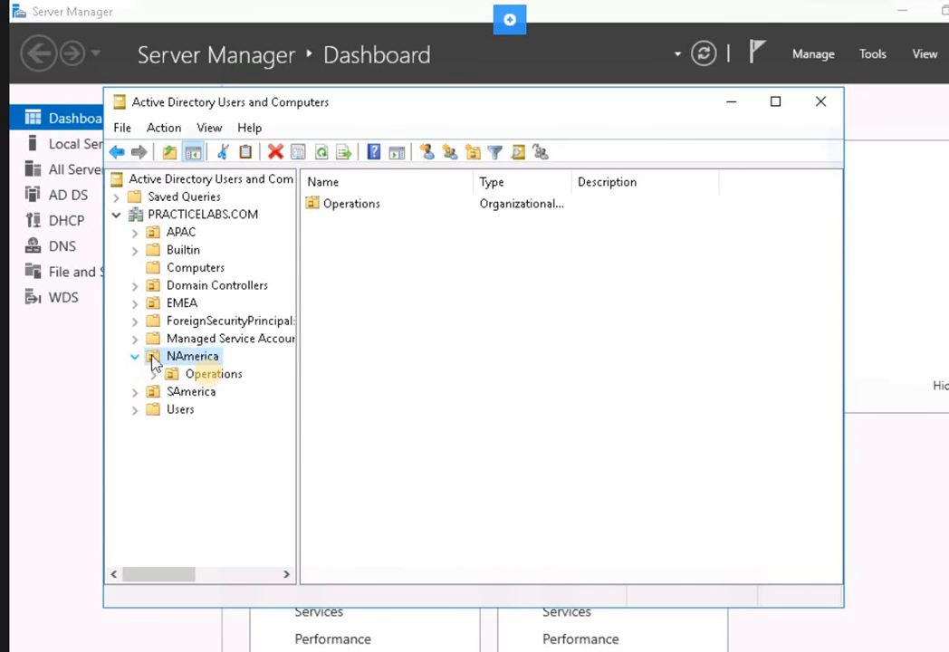
{"action": "left_click", "coordinate": [212, 377]}
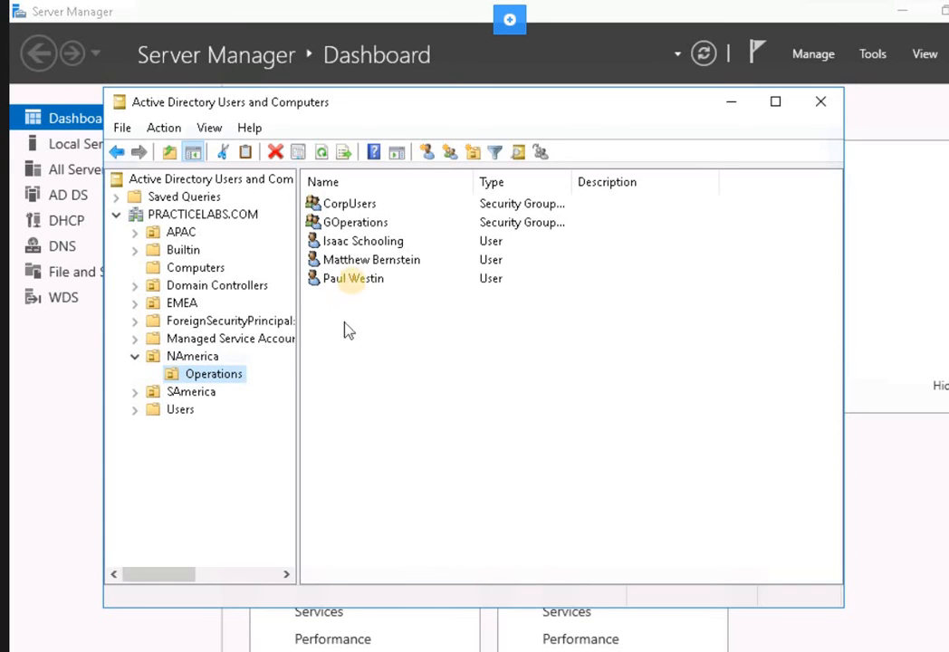
Choose Delete on the last user account listed in Operations.
{"action": "left_click", "coordinate": [353, 279]}
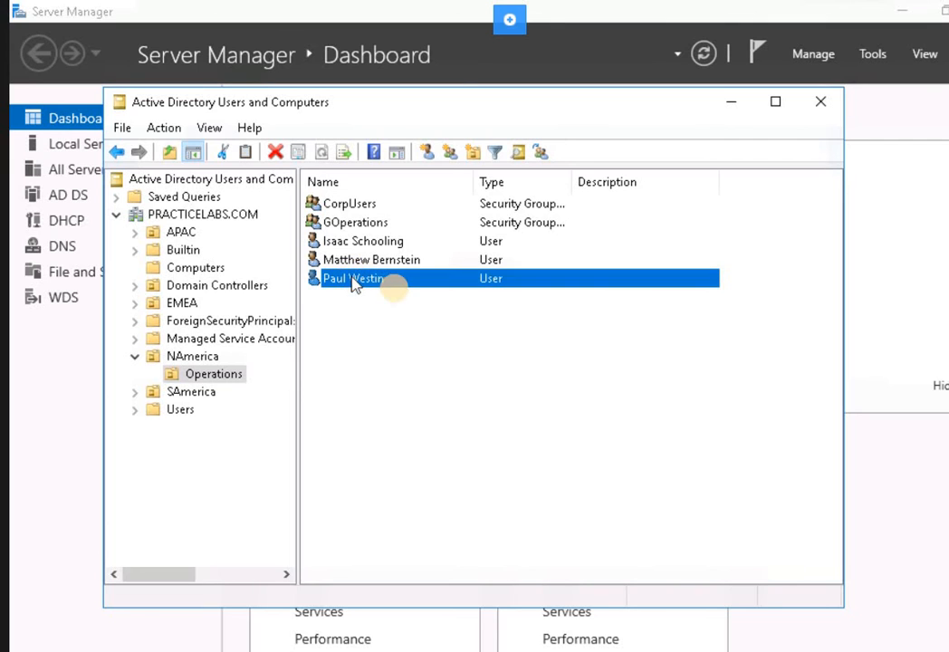
{"action": "right_click", "coordinate": [352, 280]}
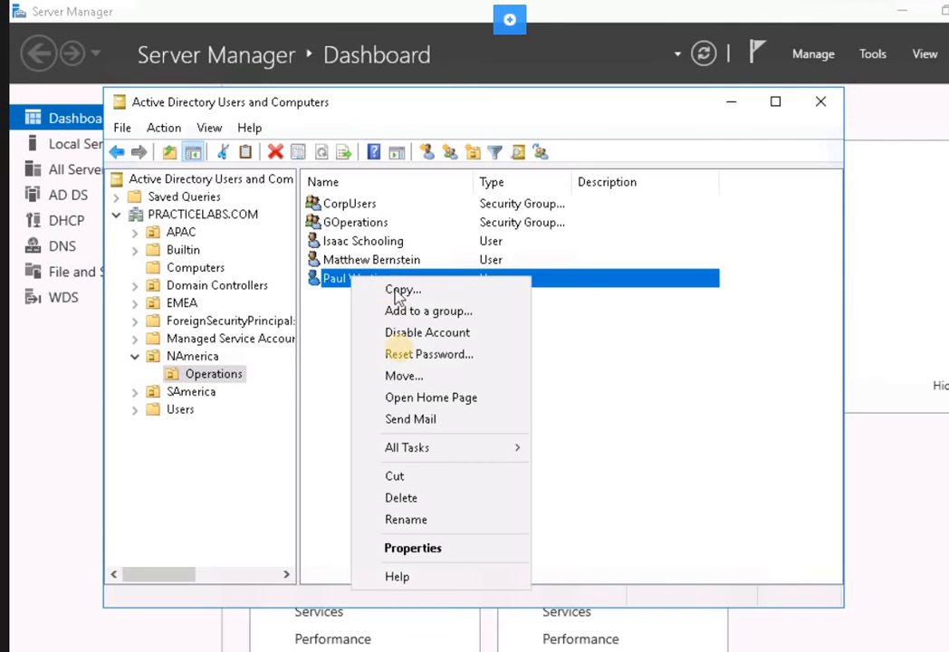
{"action": "left_click", "coordinate": [403, 498]}
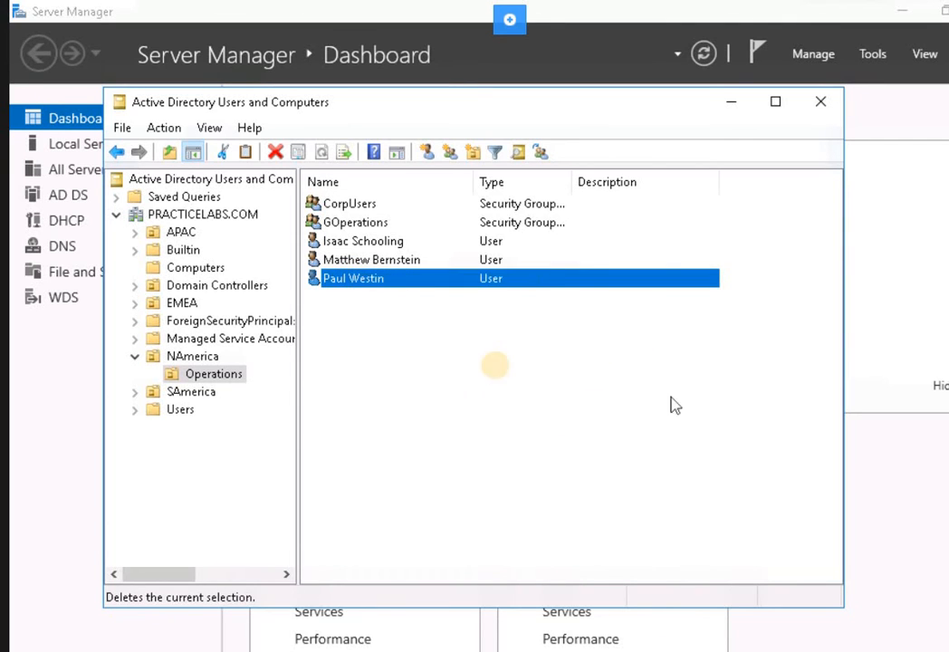
Confirm deleting the user, then start a New > User on the Operations OU.
{"action": "left_click", "coordinate": [568, 446]}
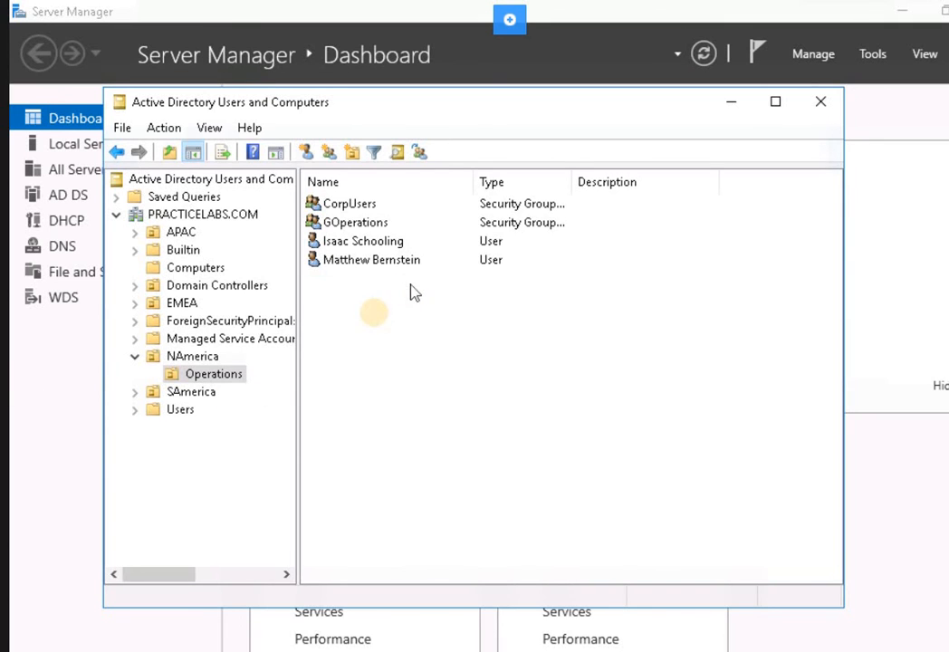
{"action": "right_click", "coordinate": [371, 319]}
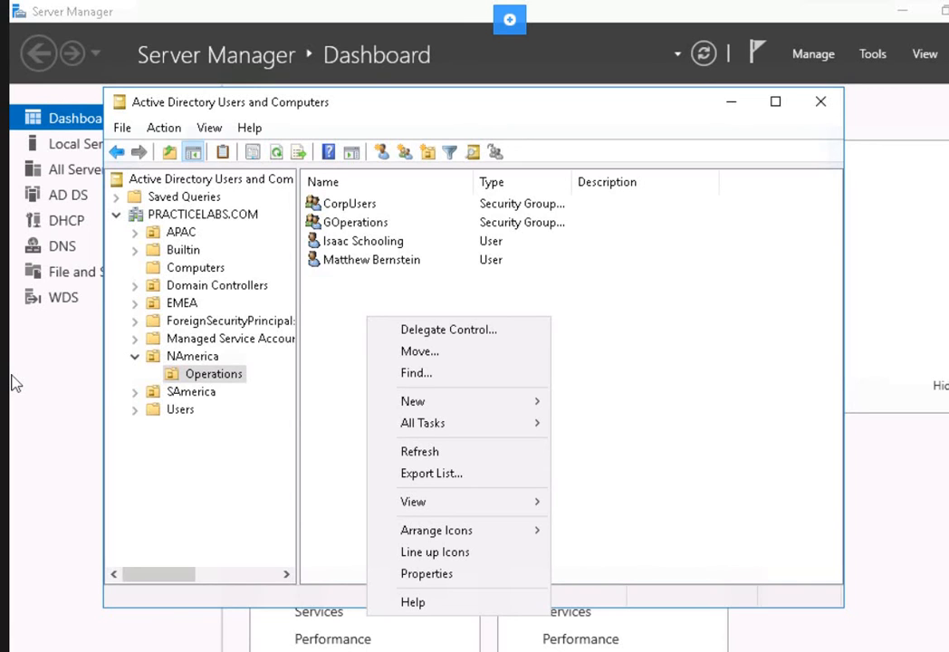
{"action": "left_click", "coordinate": [209, 377]}
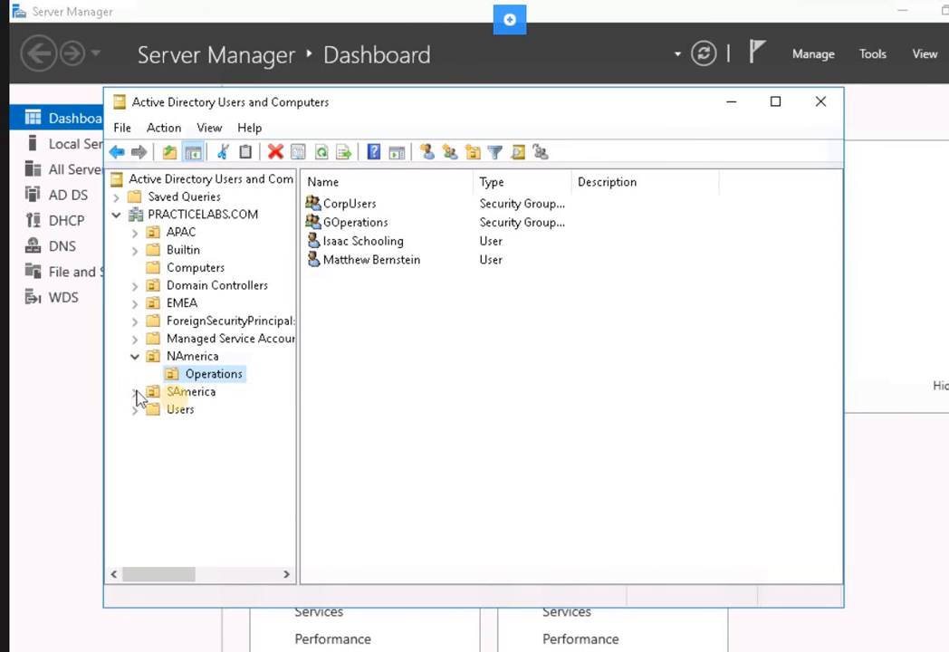
{"action": "right_click", "coordinate": [196, 379]}
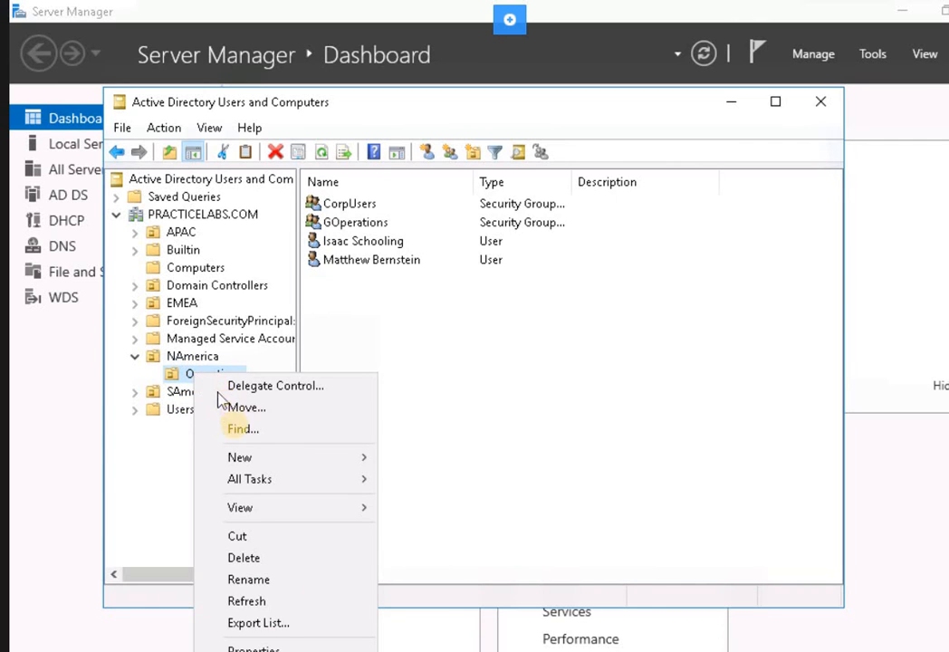
{"action": "mouse_move", "coordinate": [361, 455]}
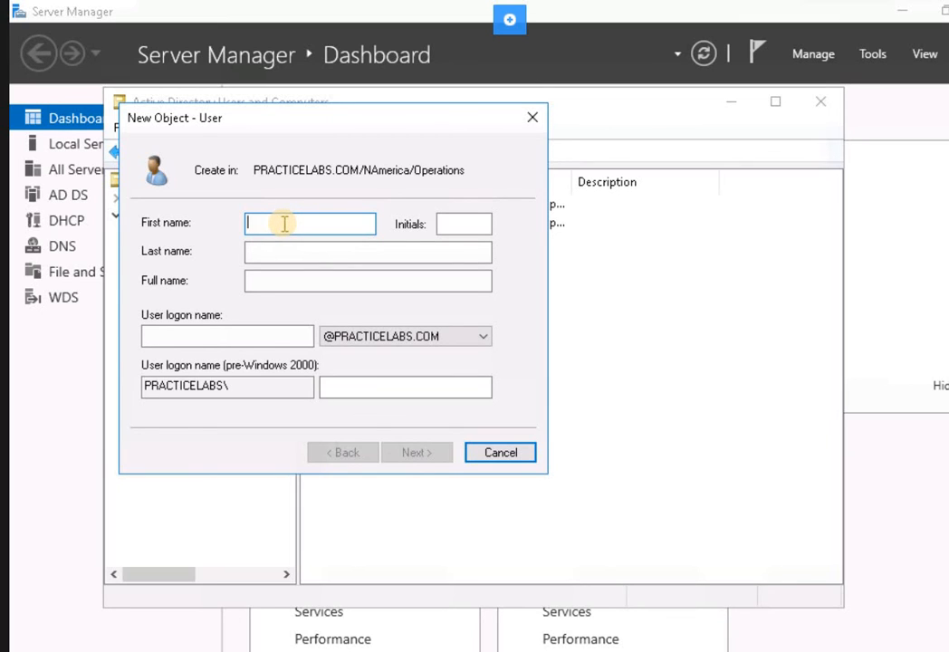
Enter the recreated user's first name, last name and logon name in the new user form.
{"action": "type", "text": "Paul"}
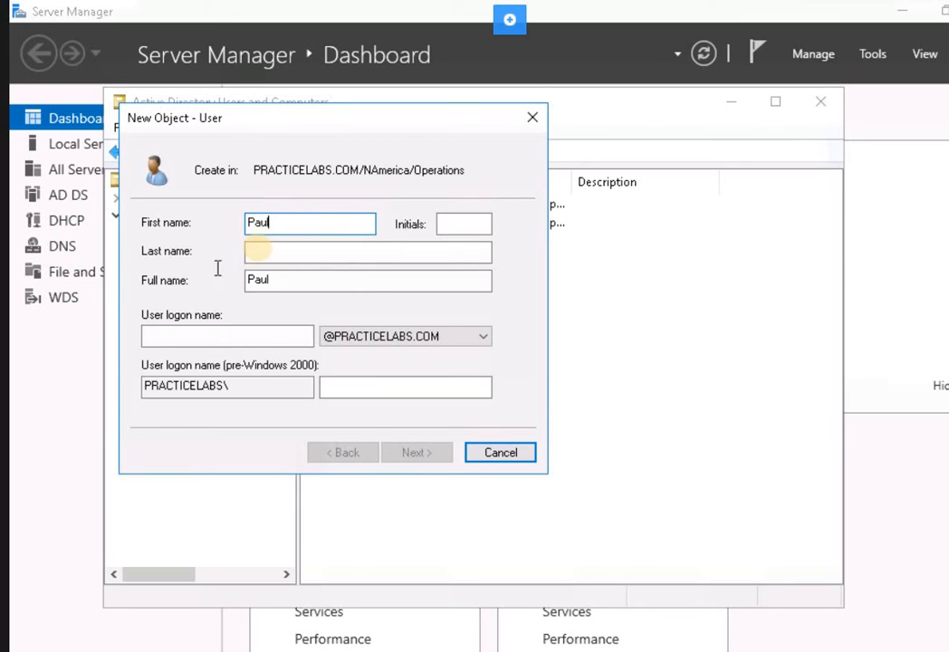
{"action": "left_click", "coordinate": [261, 252]}
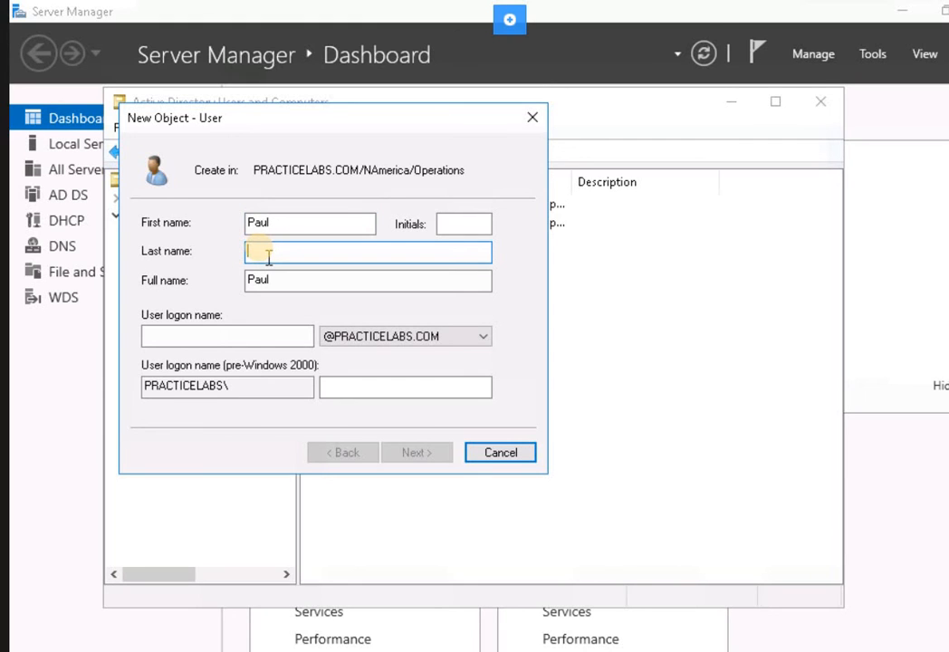
{"action": "type", "text": "Westin"}
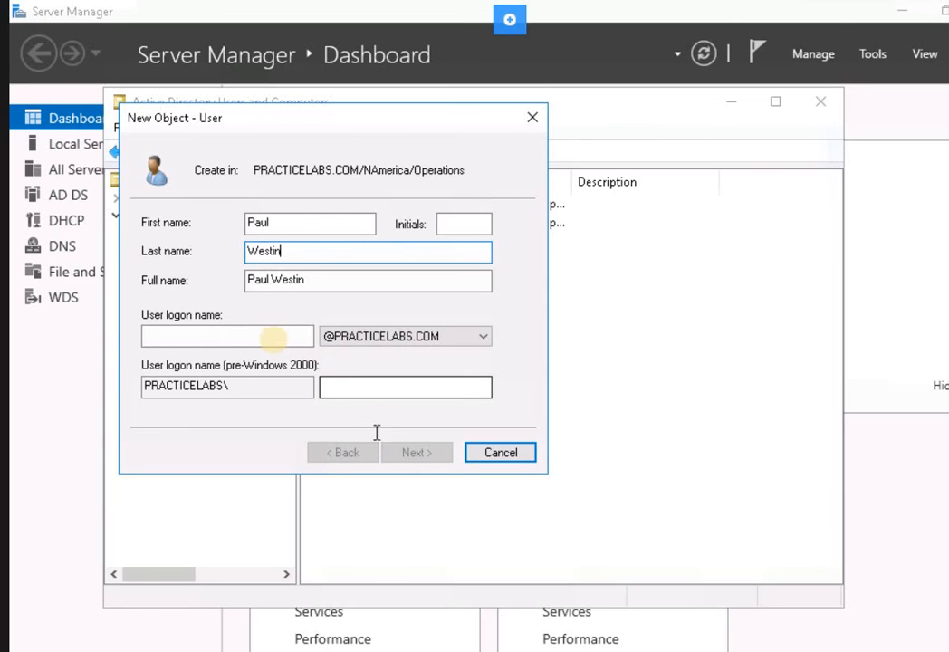
{"action": "left_click", "coordinate": [246, 334]}
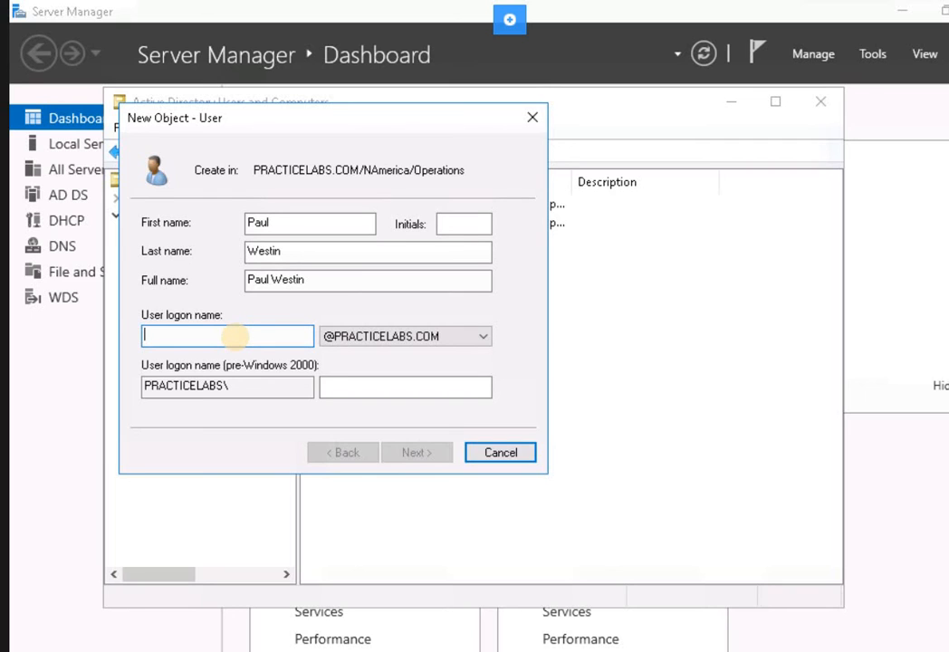
{"action": "type", "text": "pau"}
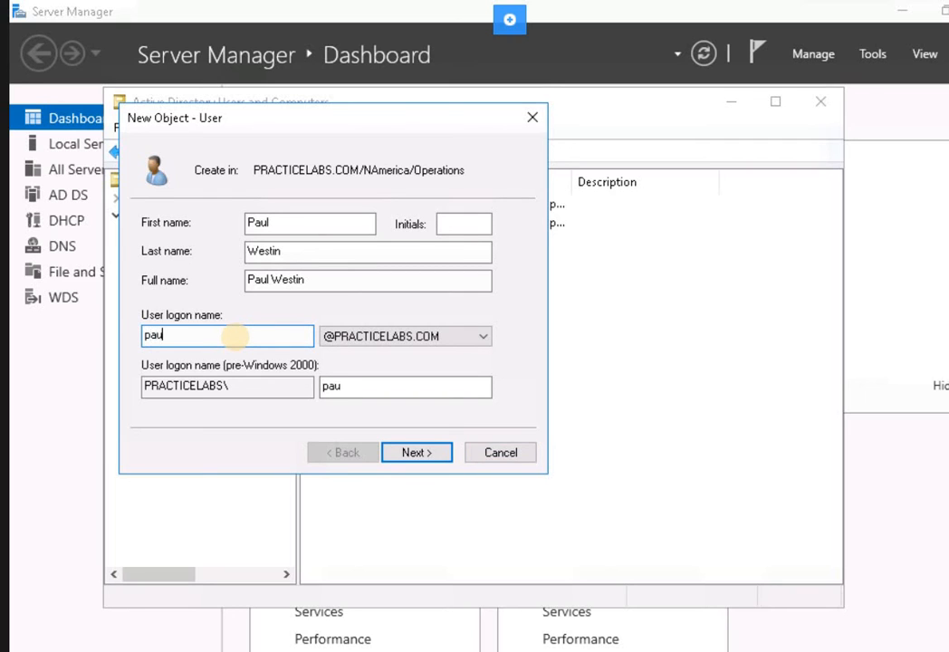
{"action": "type", "text": "lwestin"}
{"action": "type", "text": "estin"}
{"action": "left_click", "coordinate": [415, 452]}
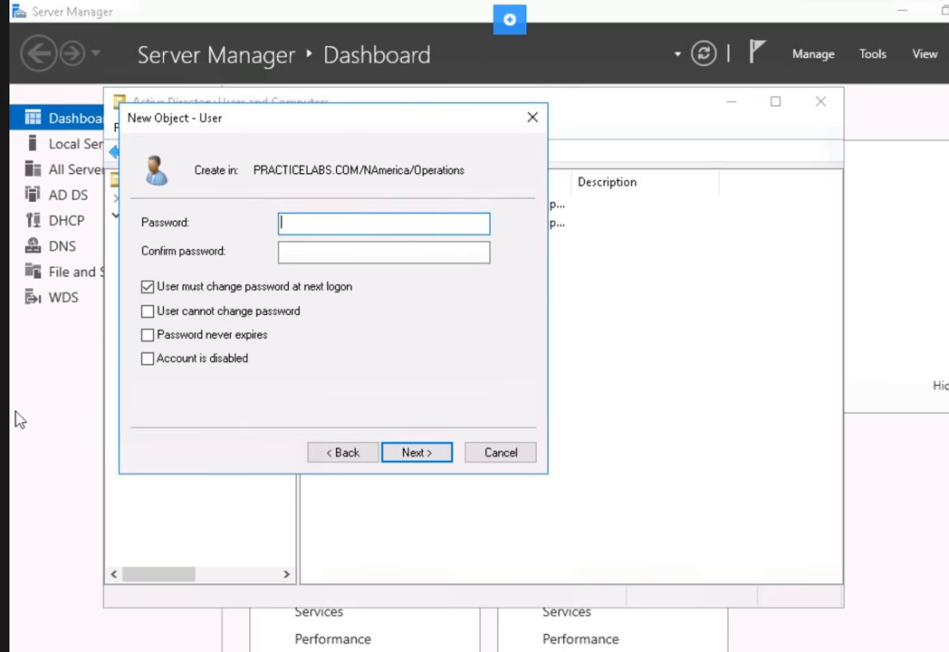
Set the account password, clear must-change at next logon, enable Password never expires, and create the user.
{"action": "left_click", "coordinate": [415, 222]}
{"action": "type", "text": "Passw0rd"}
{"action": "key", "text": "Tab"}
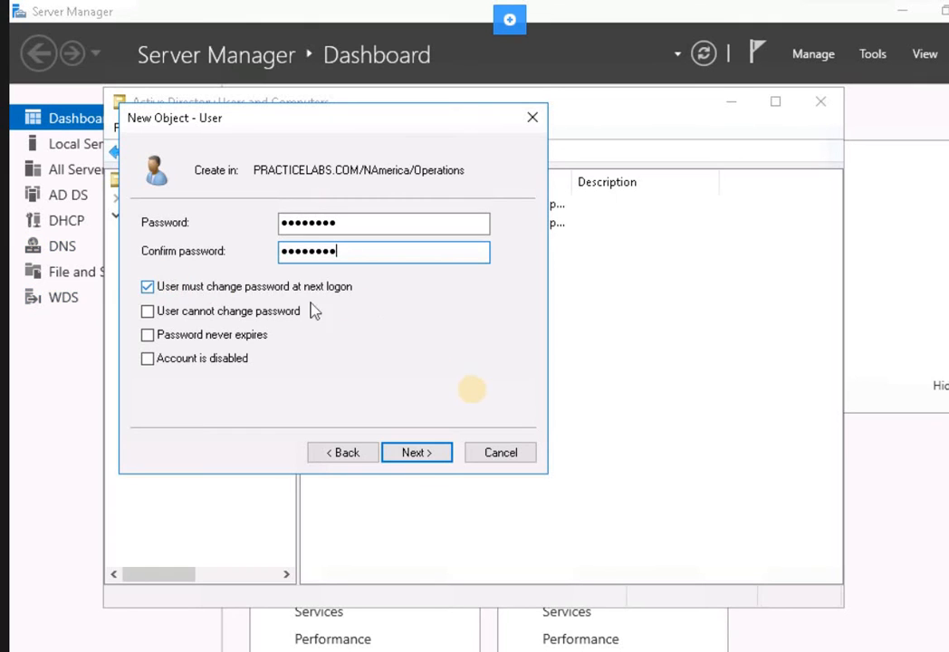
{"action": "key", "text": "Tab"}
{"action": "key", "text": "space"}
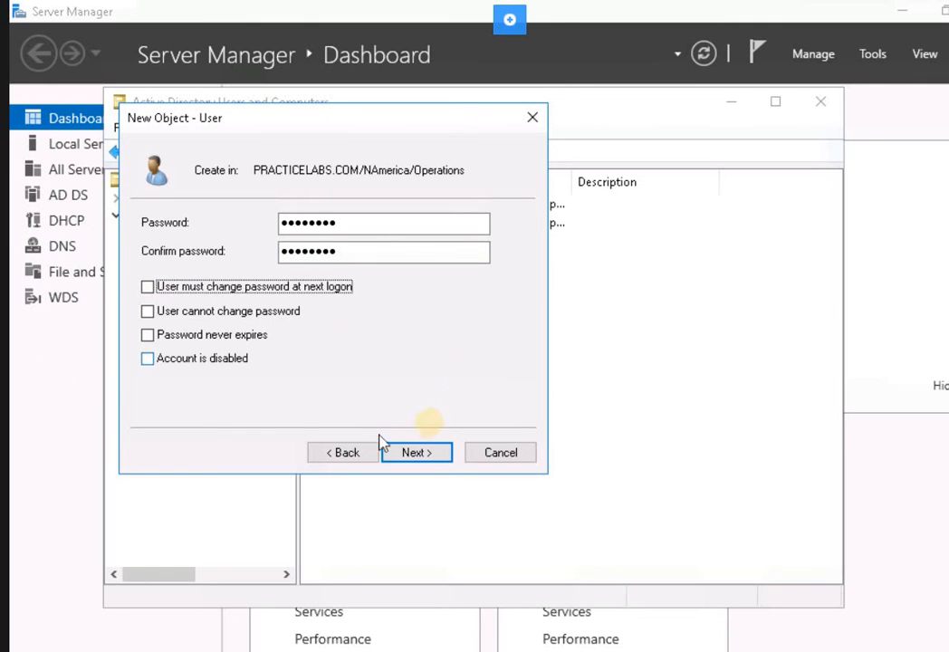
{"action": "left_click", "coordinate": [197, 337]}
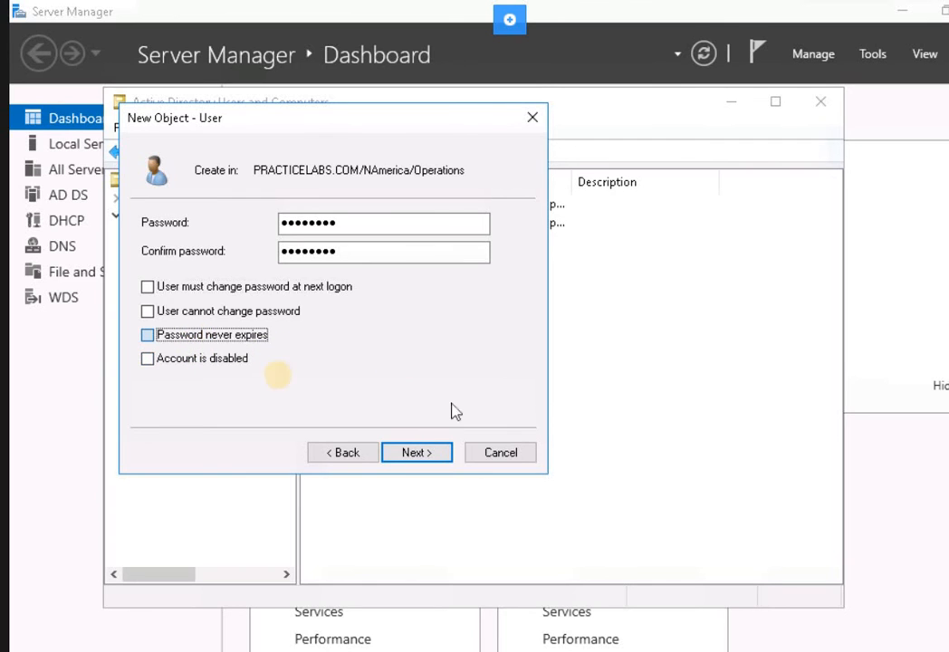
{"action": "left_click", "coordinate": [413, 454]}
{"action": "left_click", "coordinate": [405, 458]}
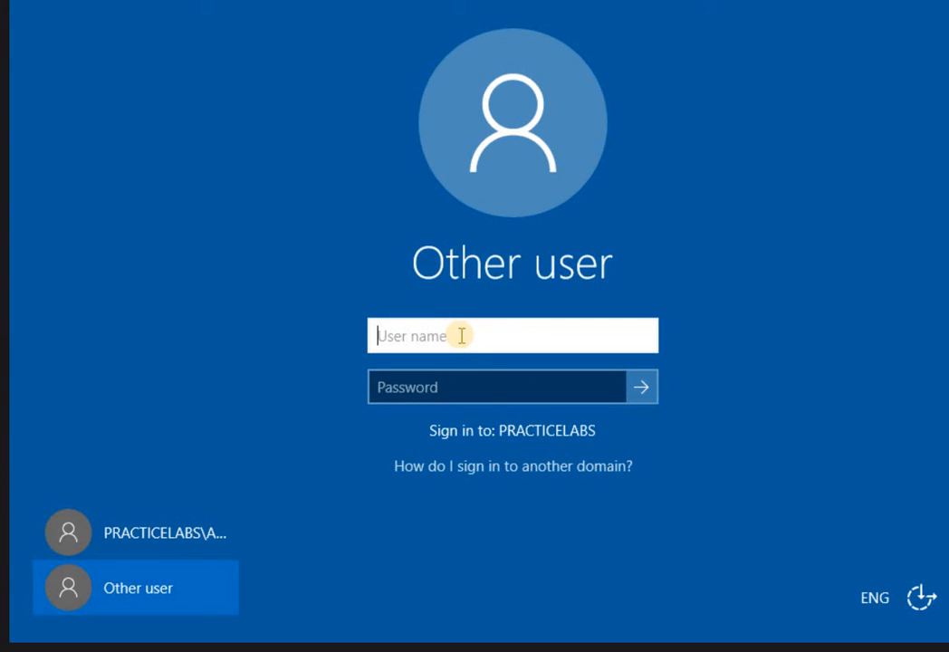
Sign in as the recreated domain user with their logon name and password.
{"action": "type", "text": "paul"}
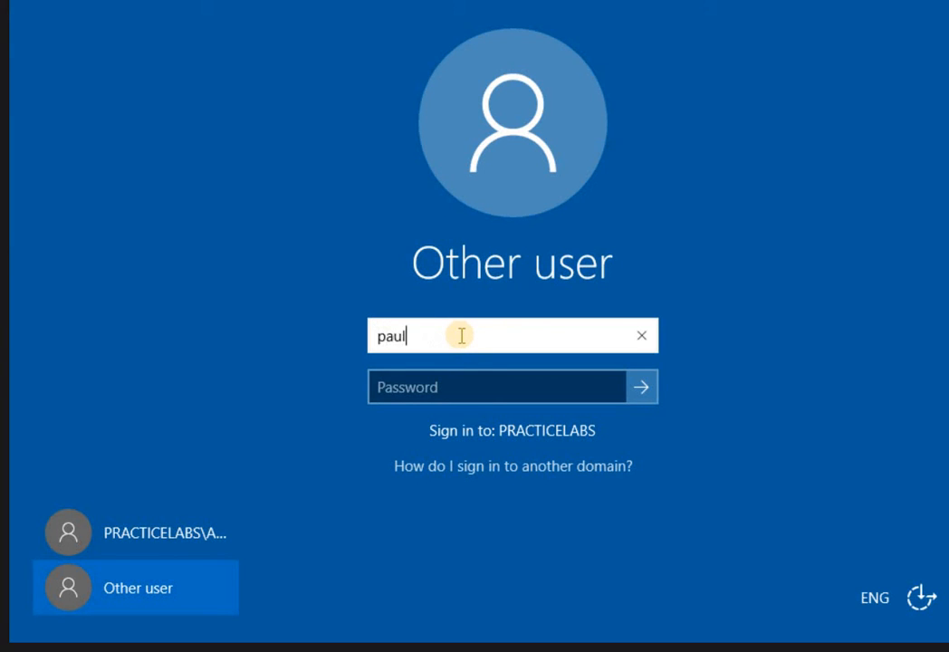
{"action": "type", "text": ".westin"}
{"action": "key", "text": "Tab"}
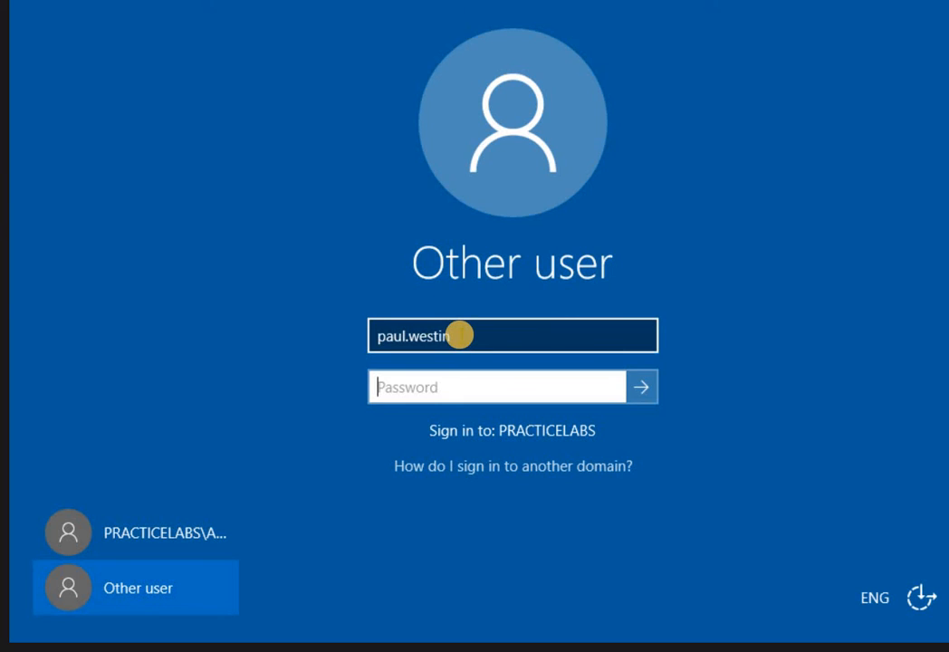
{"action": "type", "text": "Passw0rd"}
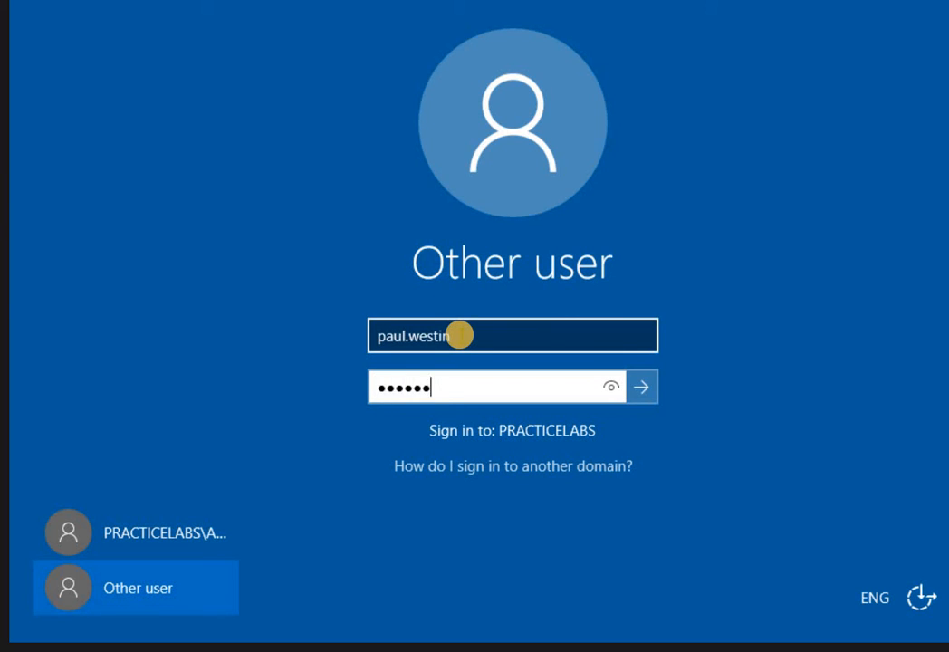
{"action": "key", "text": "Return"}
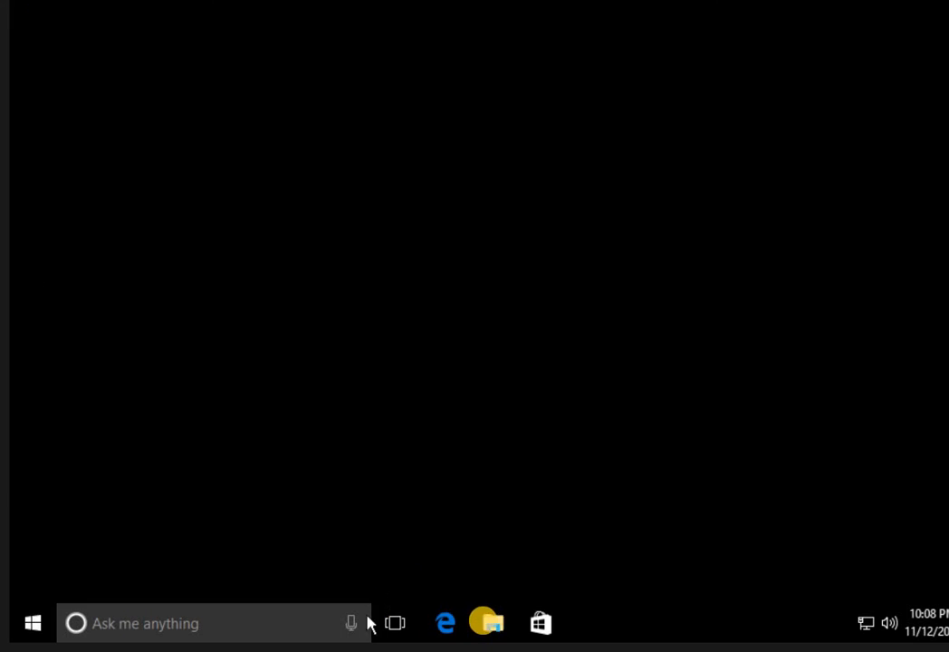
Browse File Explorer to C:\EFSUser and try opening Confidential memo, which gives Access is denied.
{"action": "left_click", "coordinate": [494, 623]}
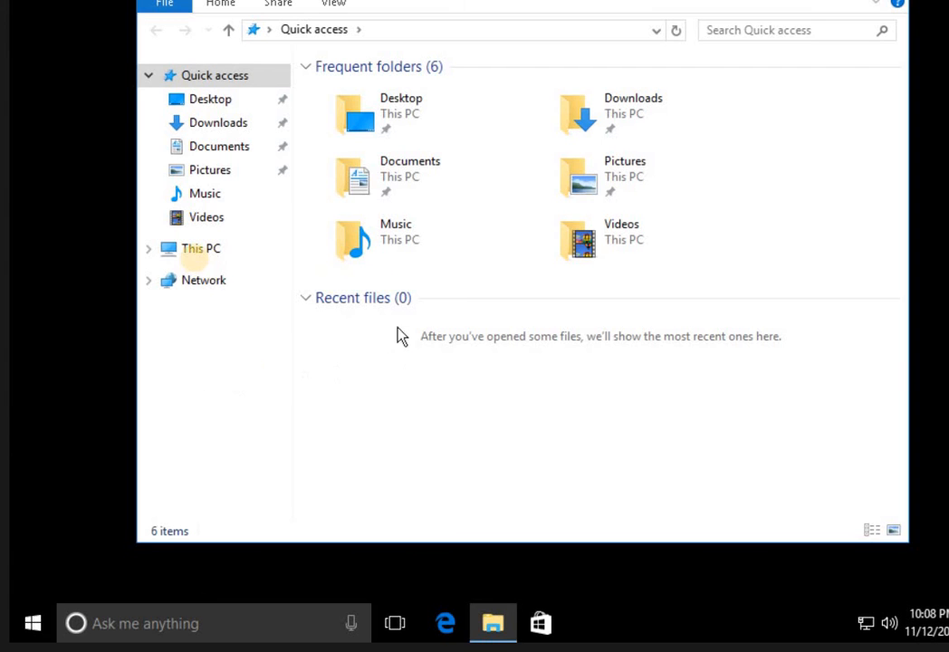
{"action": "left_click", "coordinate": [193, 253]}
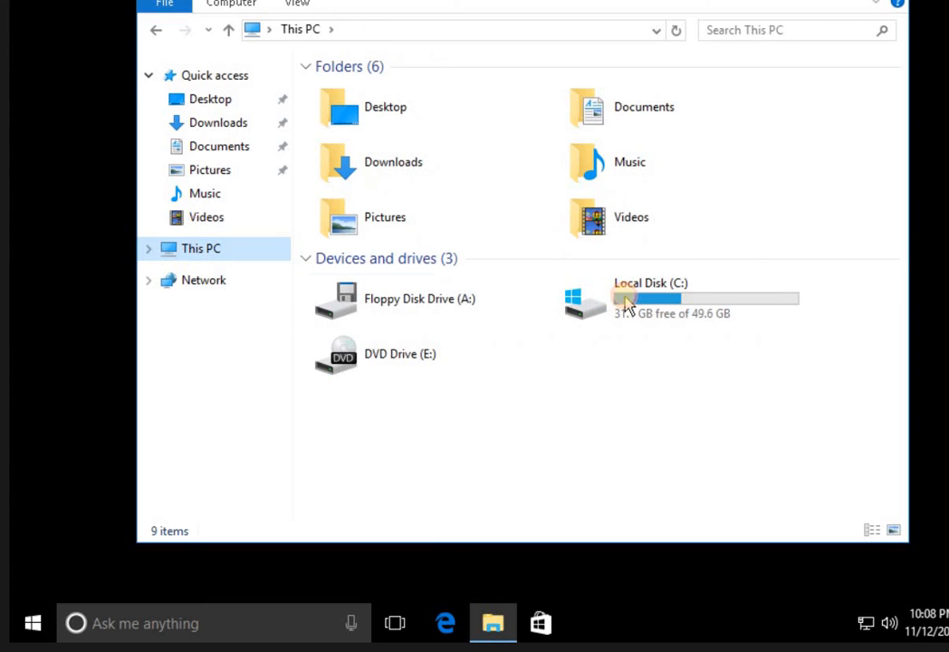
{"action": "left_click", "coordinate": [625, 303]}
{"action": "double_click", "coordinate": [625, 304]}
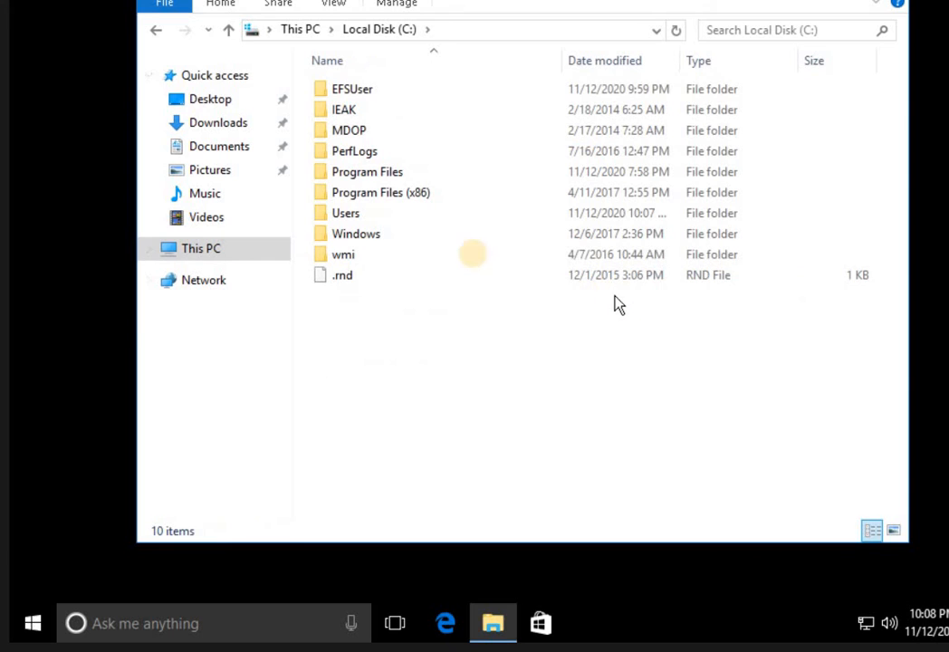
{"action": "double_click", "coordinate": [358, 94]}
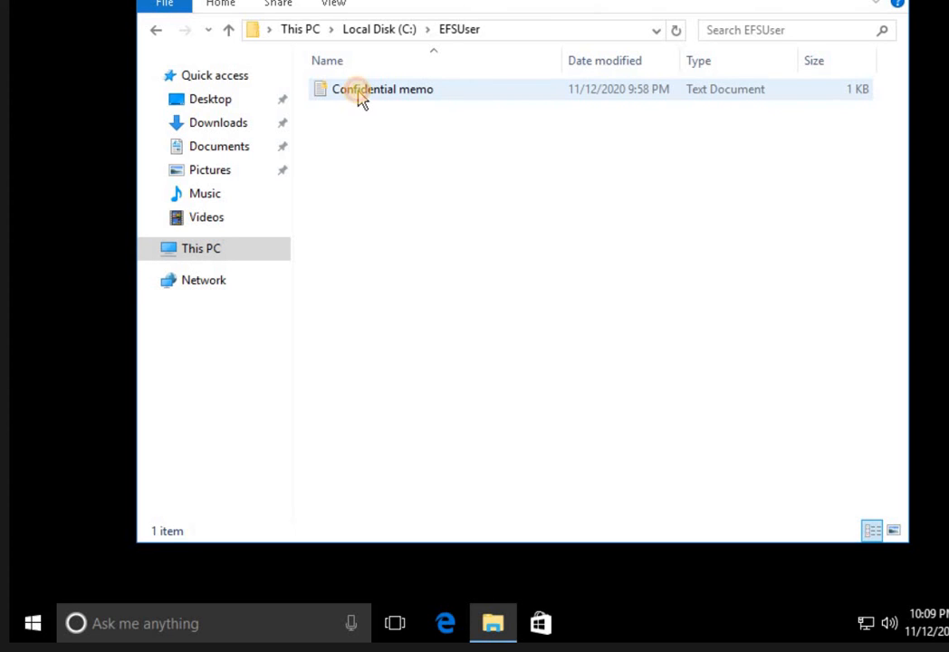
{"action": "left_click", "coordinate": [360, 98]}
{"action": "double_click", "coordinate": [360, 98]}
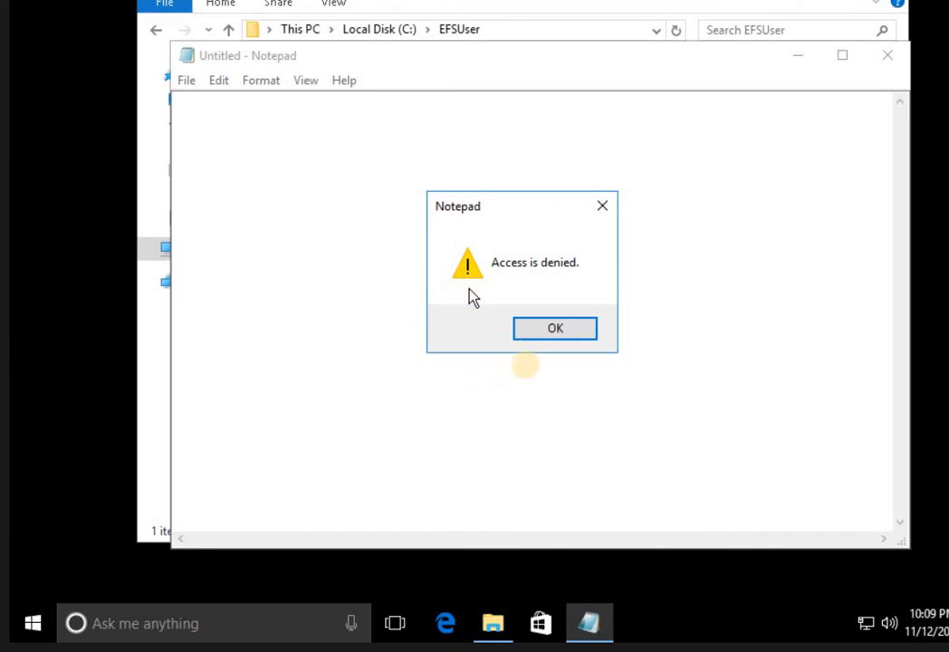
Dismiss the Access is denied error, close Notepad, and minimize the EFSUser File Explorer window.
{"action": "left_click", "coordinate": [527, 330]}
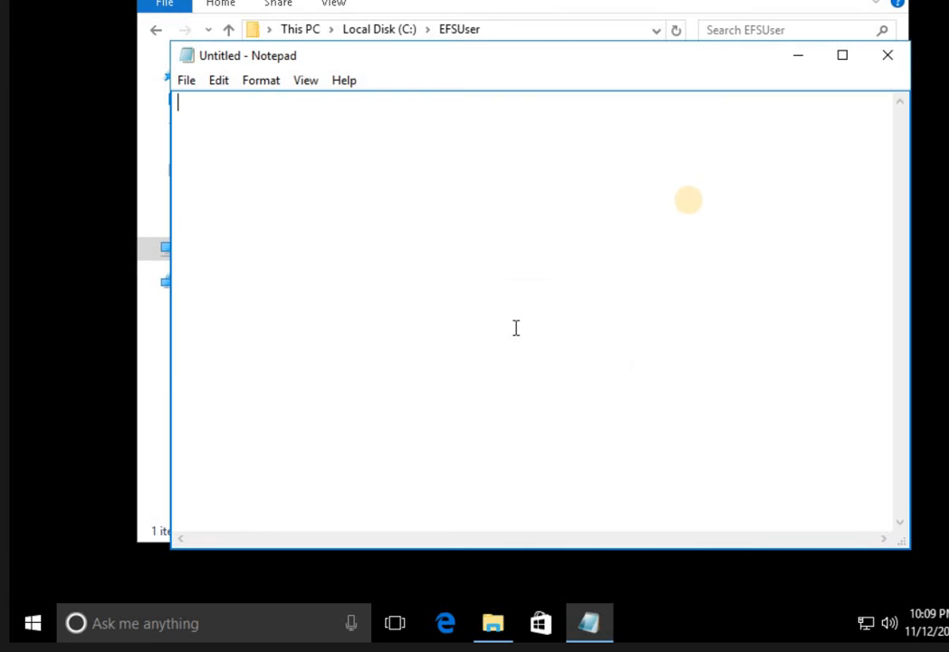
{"action": "left_click", "coordinate": [886, 169]}
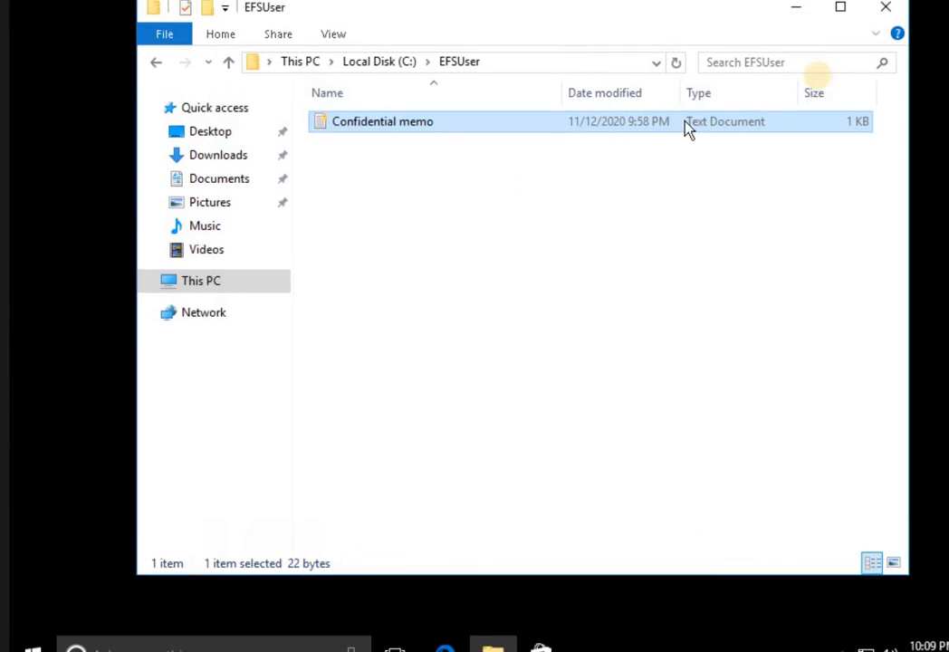
{"action": "left_click", "coordinate": [797, 10]}
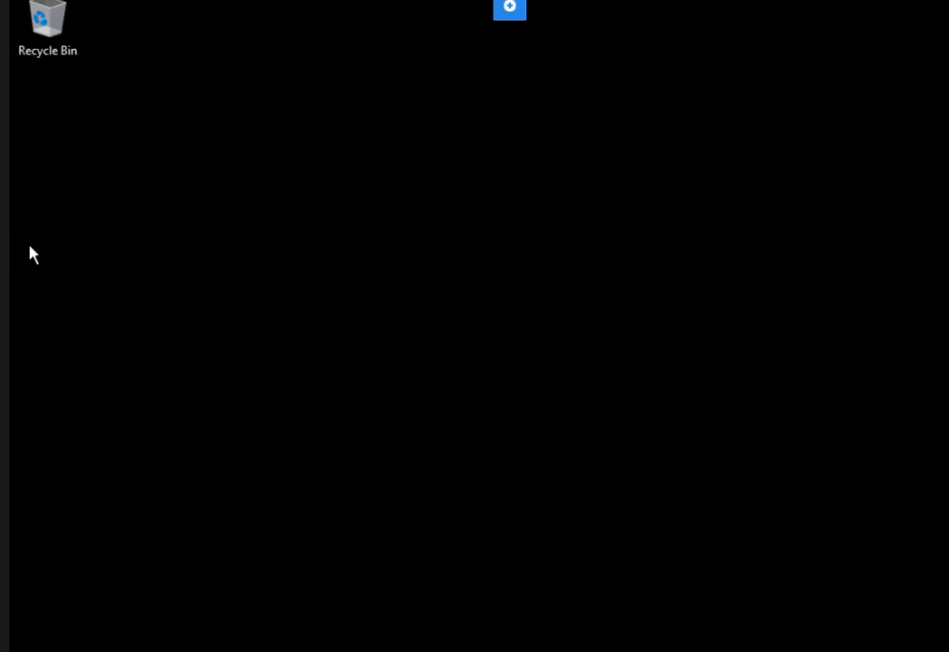
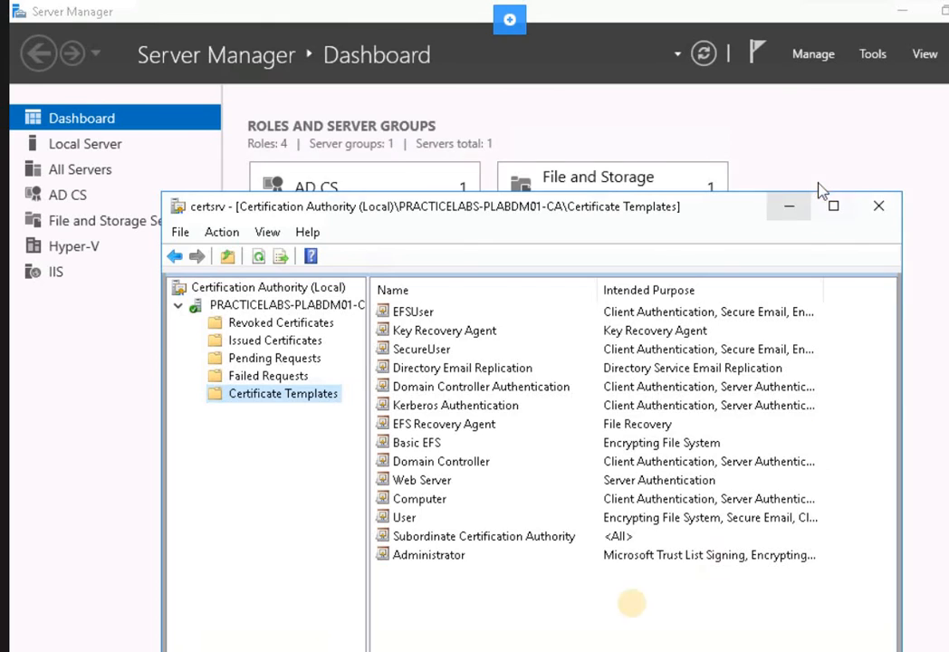
Set Certification Authority aside and list the Personal certificates, including the Administrator Key Recovery Agent certificate, maximized.
{"action": "left_click", "coordinate": [790, 206]}
{"action": "scroll", "coordinate": [687, 583], "scroll_direction": "down", "scroll_amount": 5}
{"action": "left_click", "coordinate": [422, 623]}
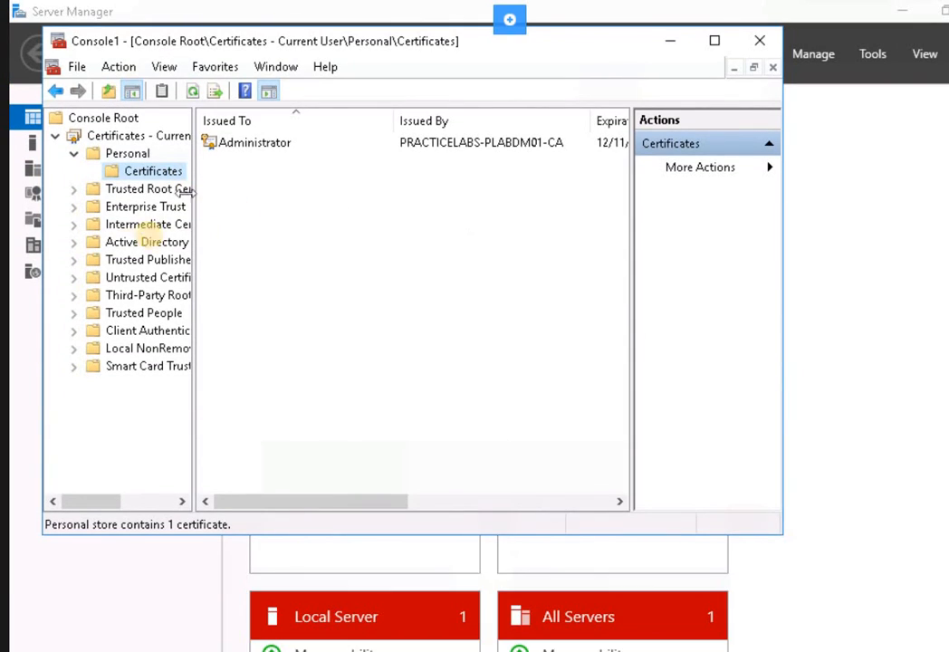
{"action": "left_click", "coordinate": [128, 155]}
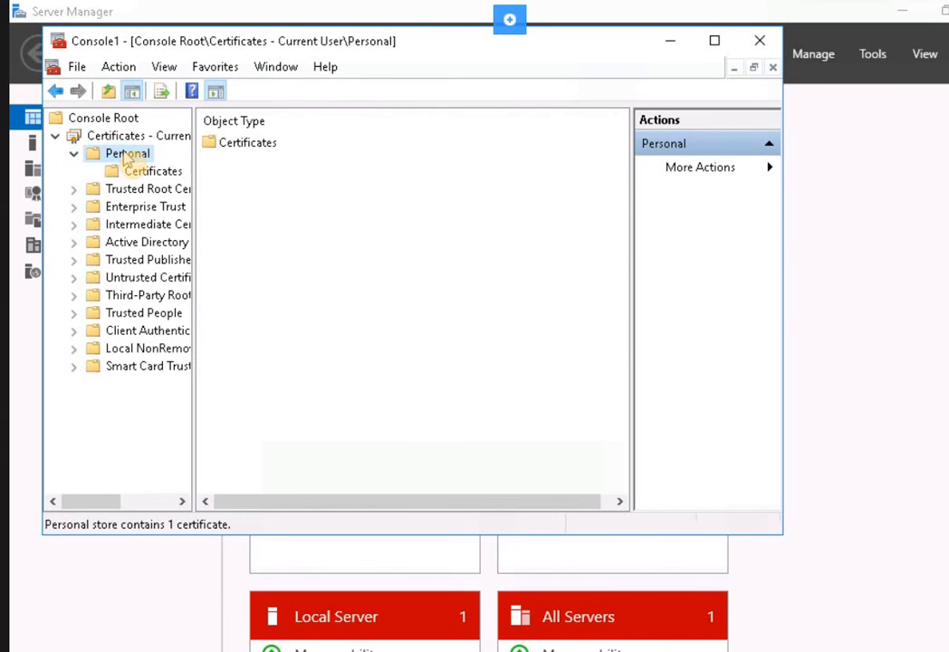
{"action": "left_click", "coordinate": [138, 171]}
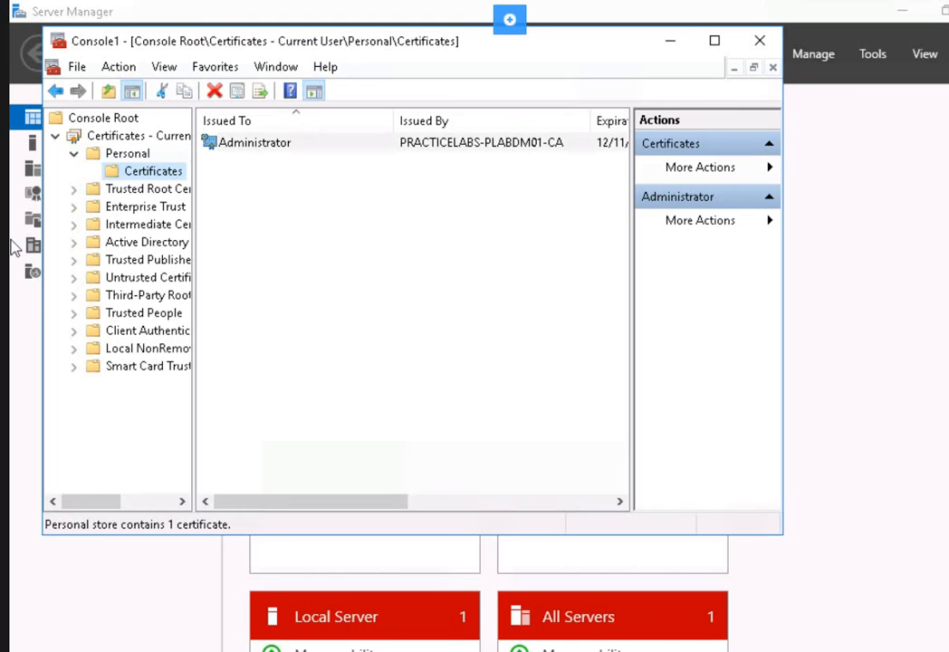
{"action": "left_click", "coordinate": [730, 41]}
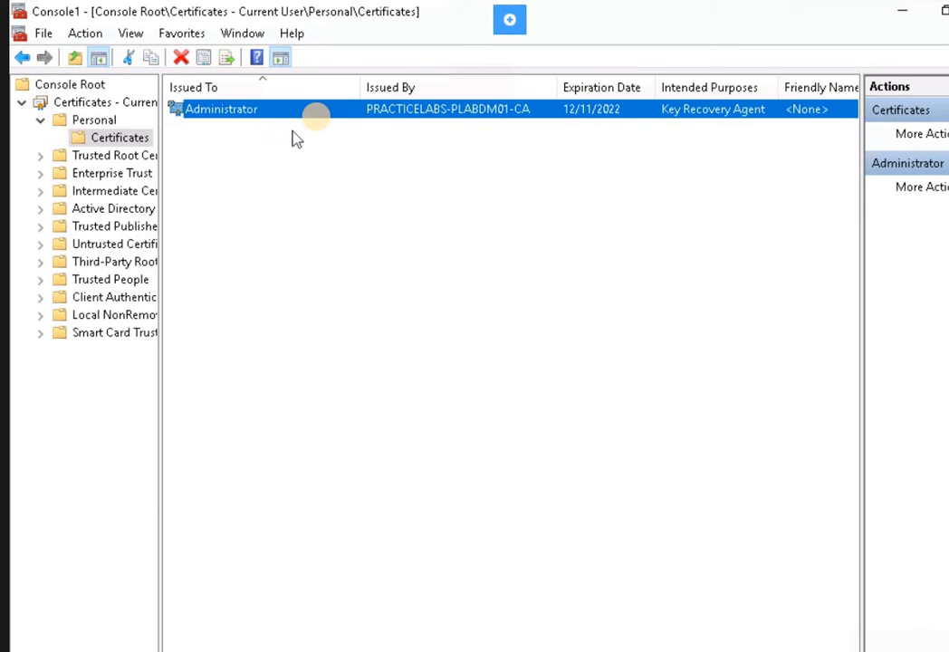
Start exporting the Administrator certificate with its private key, reaching the PFX file format page.
{"action": "right_click", "coordinate": [323, 120]}
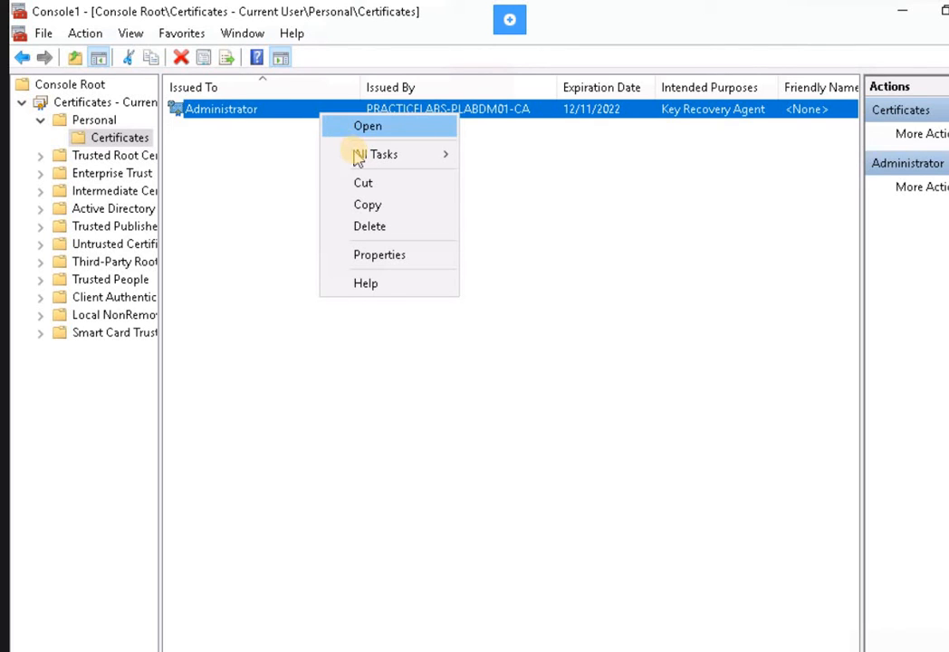
{"action": "mouse_move", "coordinate": [357, 159]}
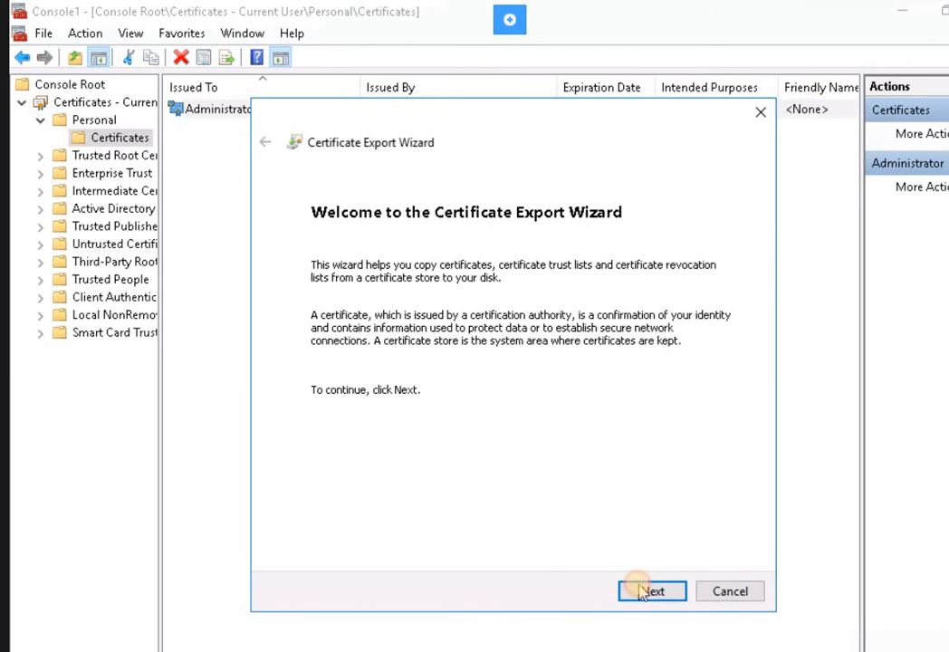
{"action": "left_click", "coordinate": [644, 592]}
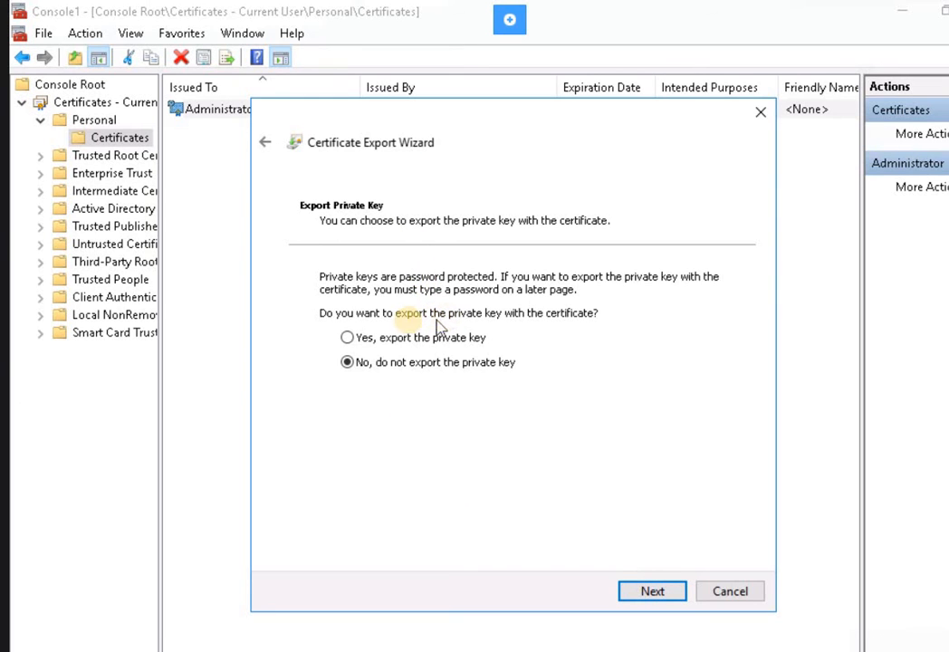
{"action": "left_click", "coordinate": [387, 340]}
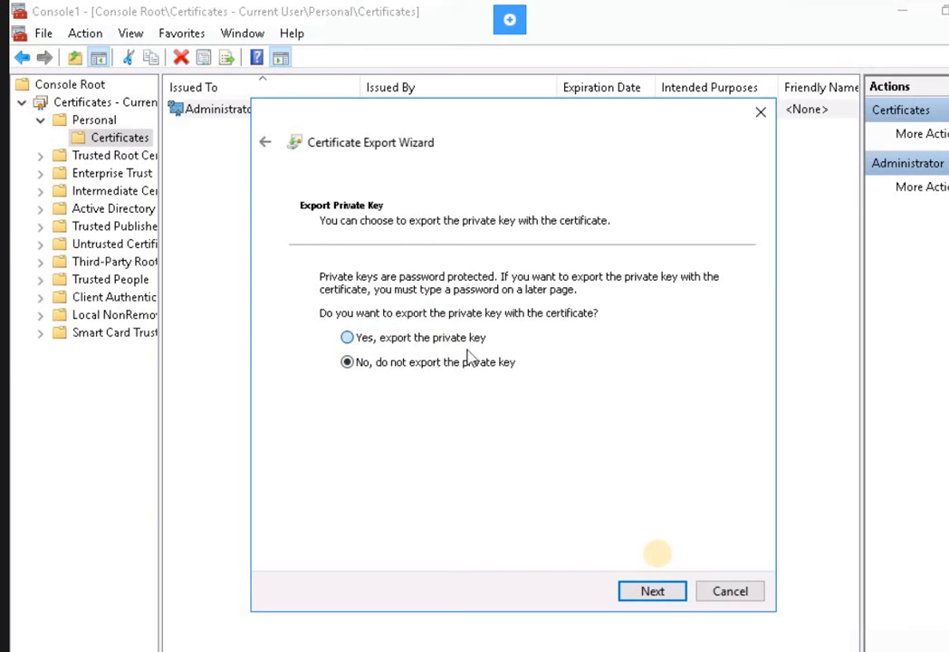
{"action": "left_click", "coordinate": [654, 593]}
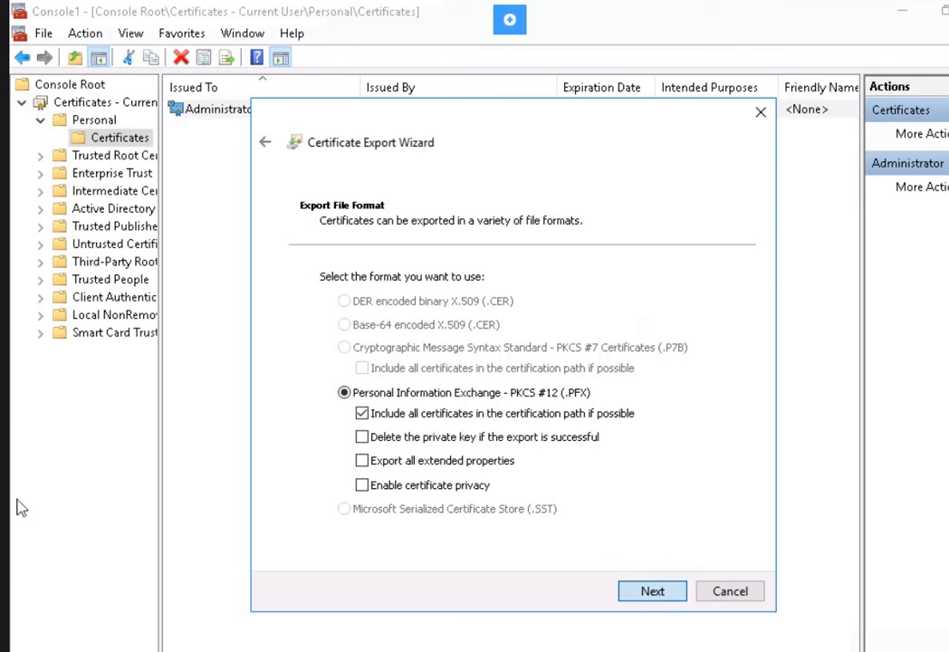
Keep the PFX format and protect the exported private key with a confirmed password.
{"action": "left_click", "coordinate": [652, 591]}
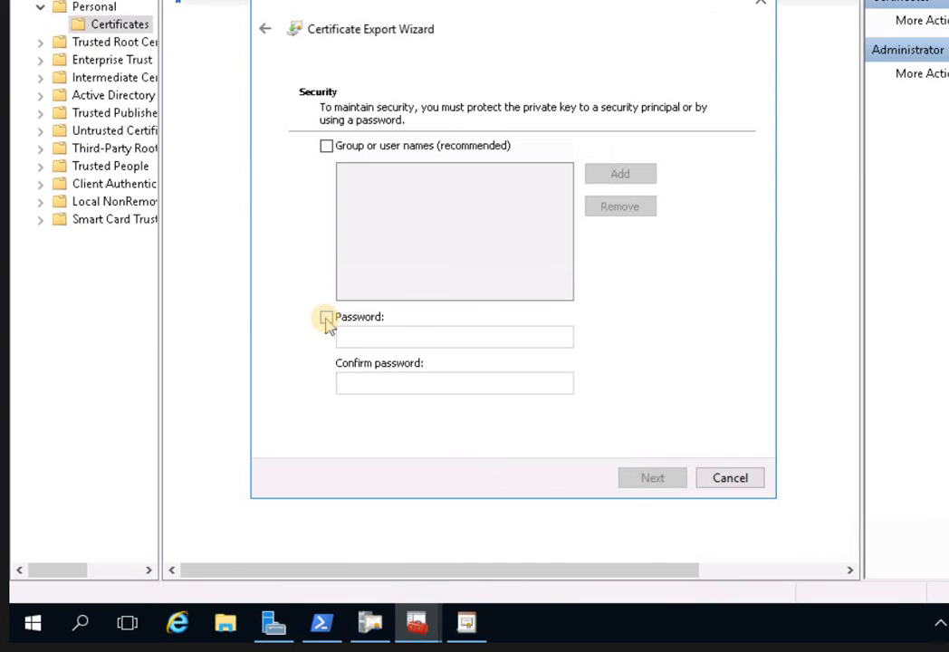
{"action": "left_click", "coordinate": [394, 337]}
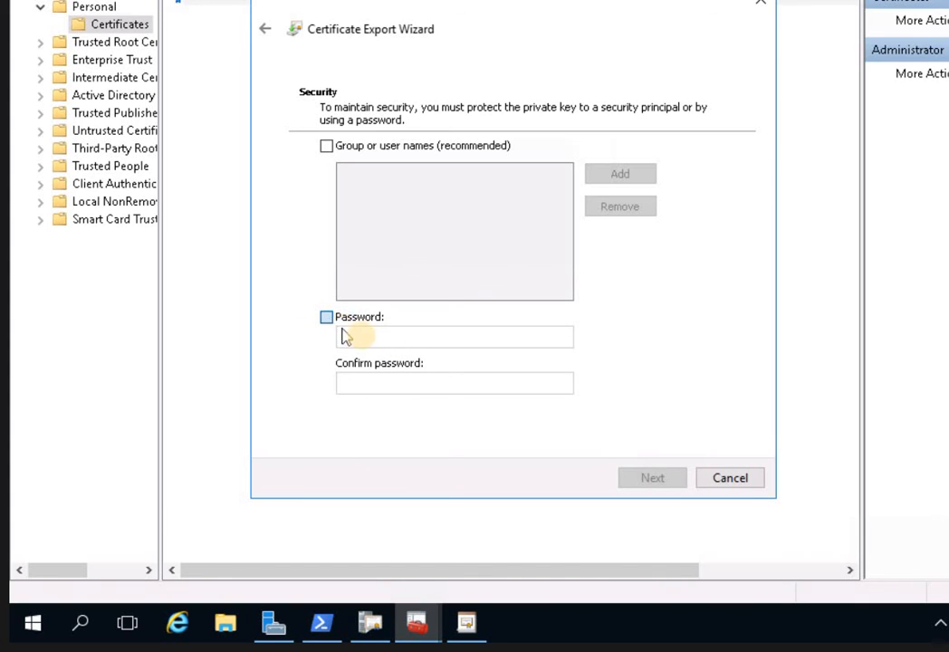
{"action": "left_click", "coordinate": [343, 334]}
{"action": "left_click", "coordinate": [363, 336]}
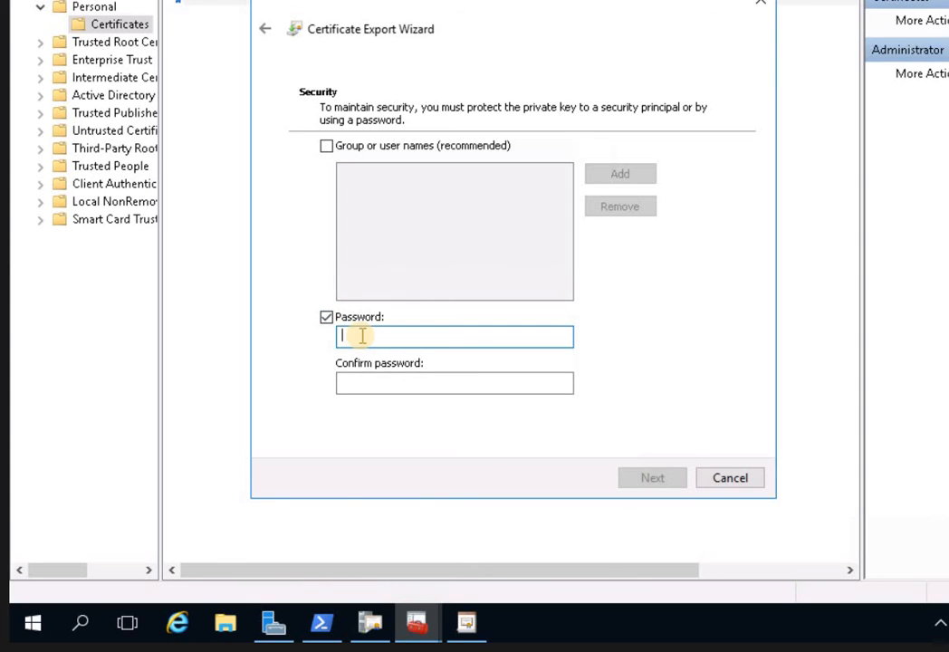
{"action": "type", "text": "p"}
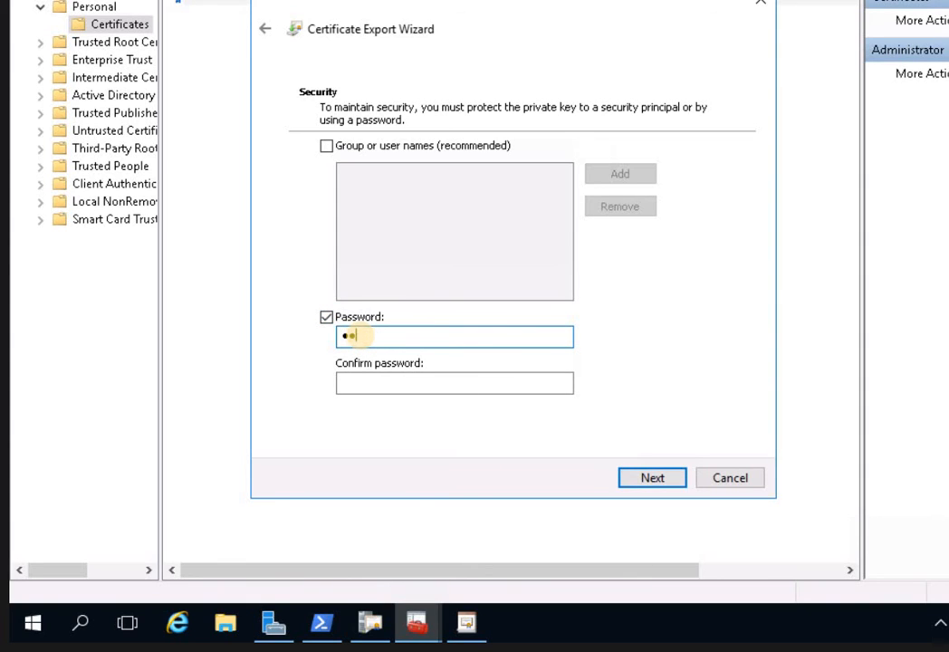
{"action": "type", "text": "assword"}
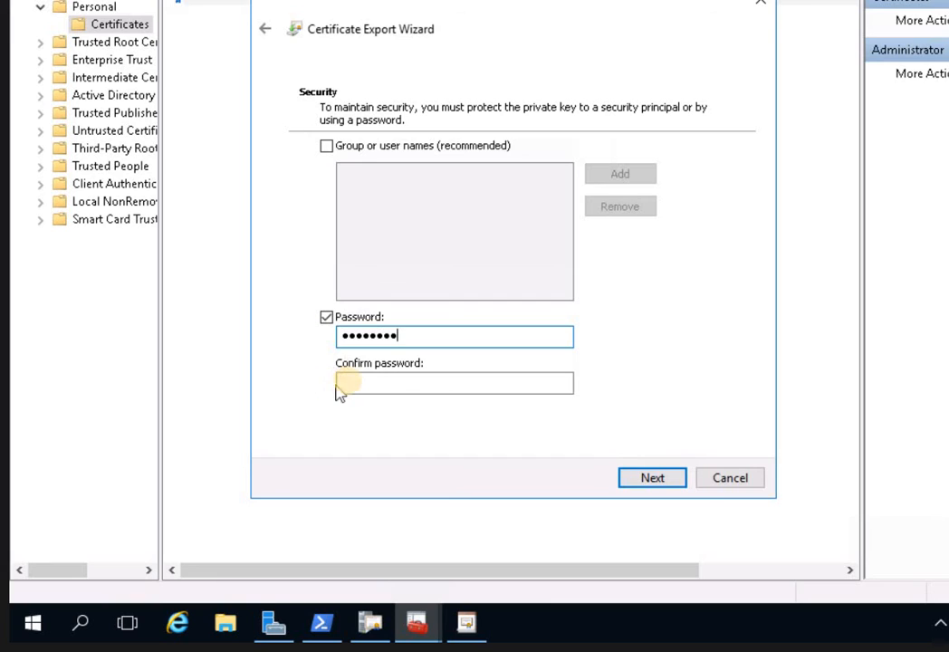
{"action": "left_click", "coordinate": [352, 387]}
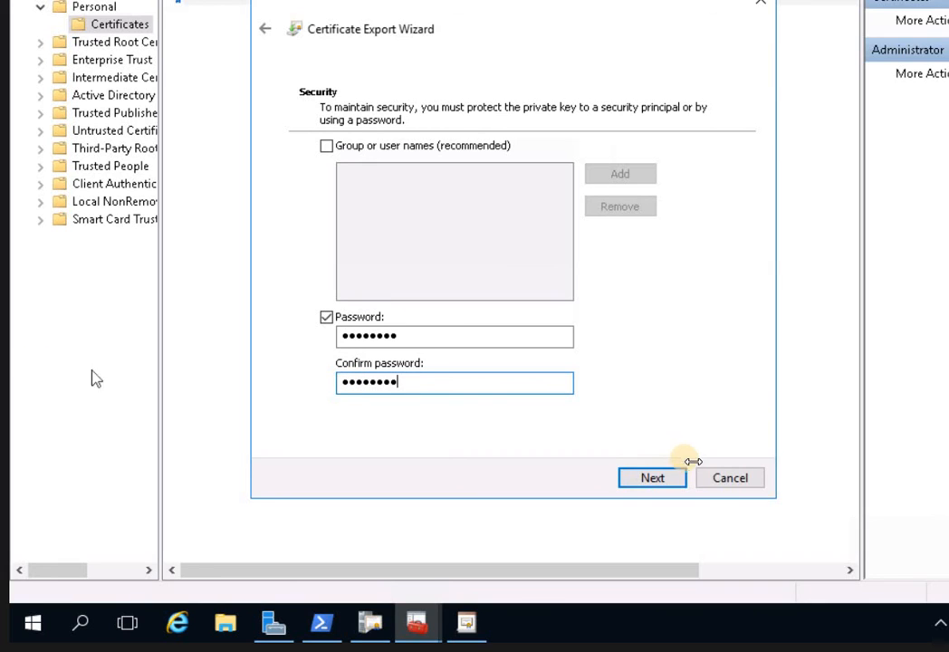
{"action": "left_click", "coordinate": [664, 479]}
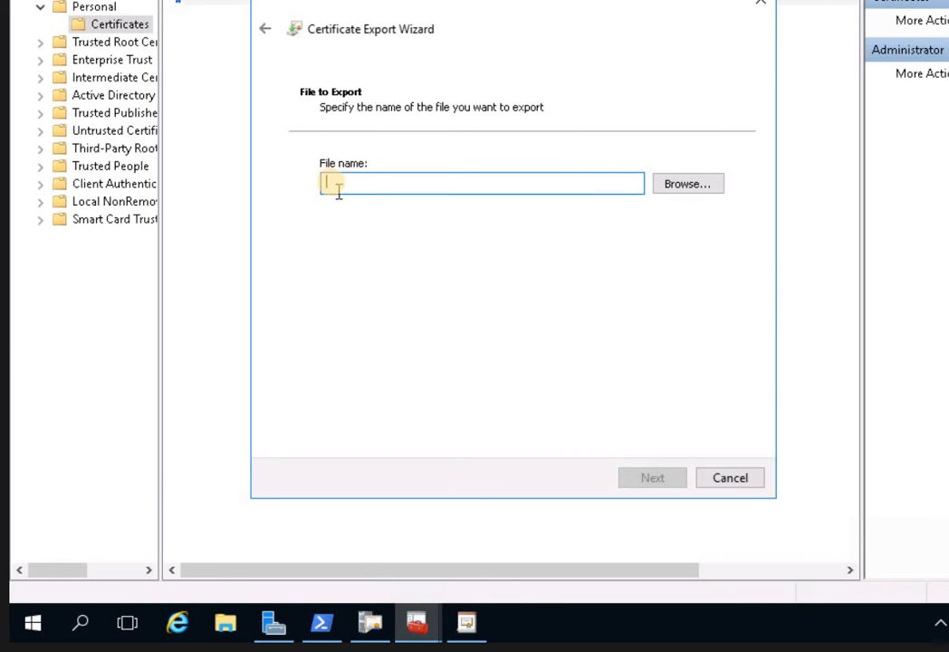
Save the export as c:\adminKRA.pfx and finish the wizard.
{"action": "type", "text": "c:\\adminKRA"}
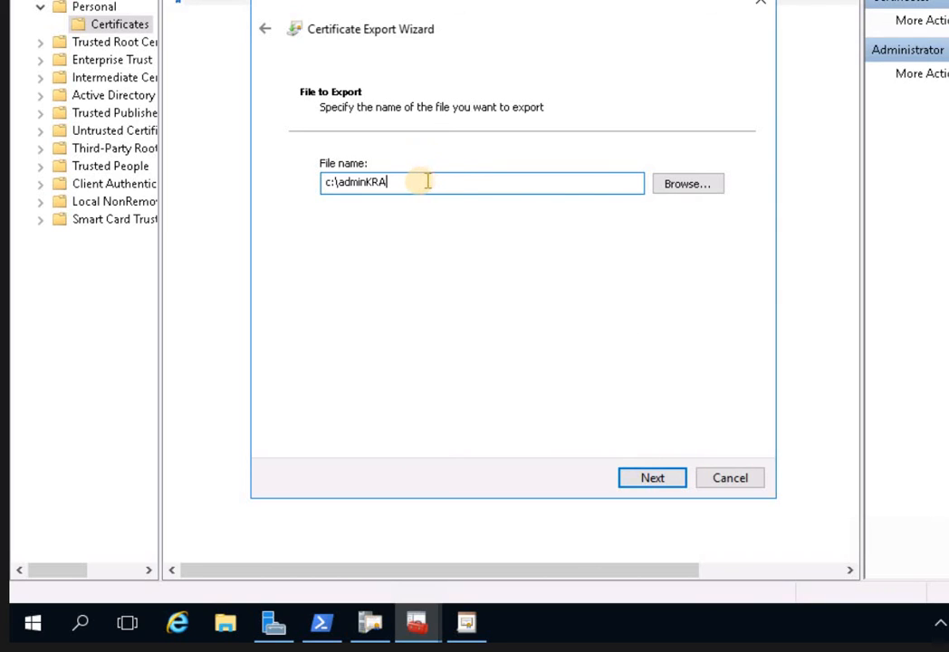
{"action": "left_click", "coordinate": [662, 479]}
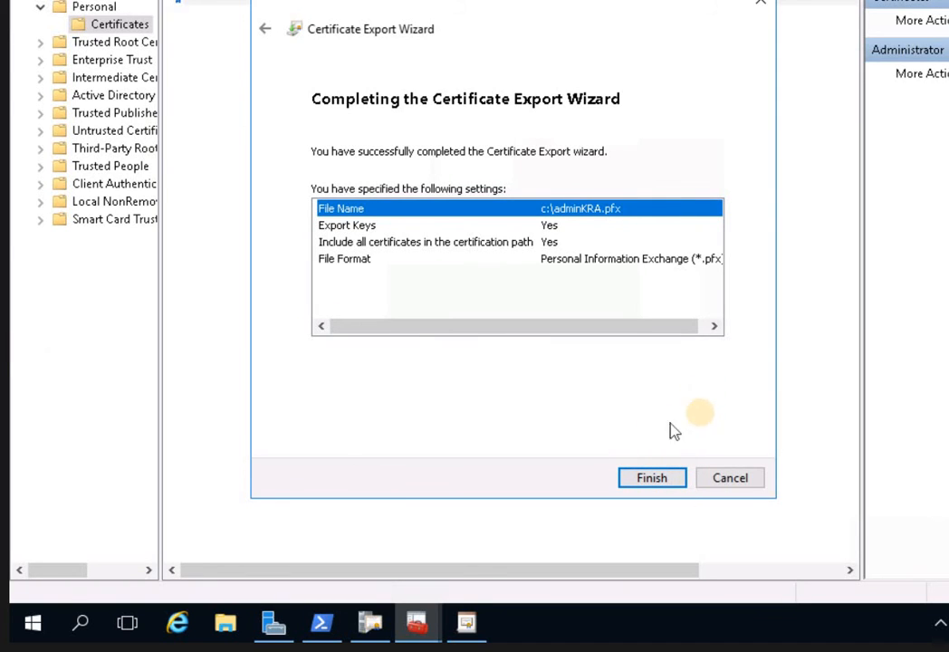
{"action": "left_click", "coordinate": [660, 478]}
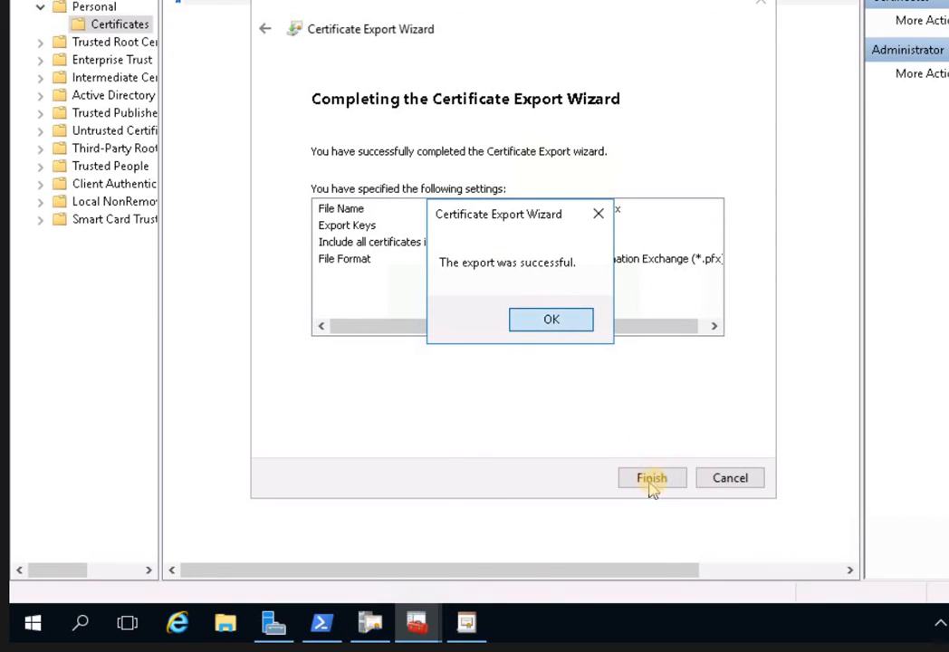
Dismiss the export success message, minimize Server Manager, and bring the Certificates console back.
{"action": "left_click", "coordinate": [552, 320]}
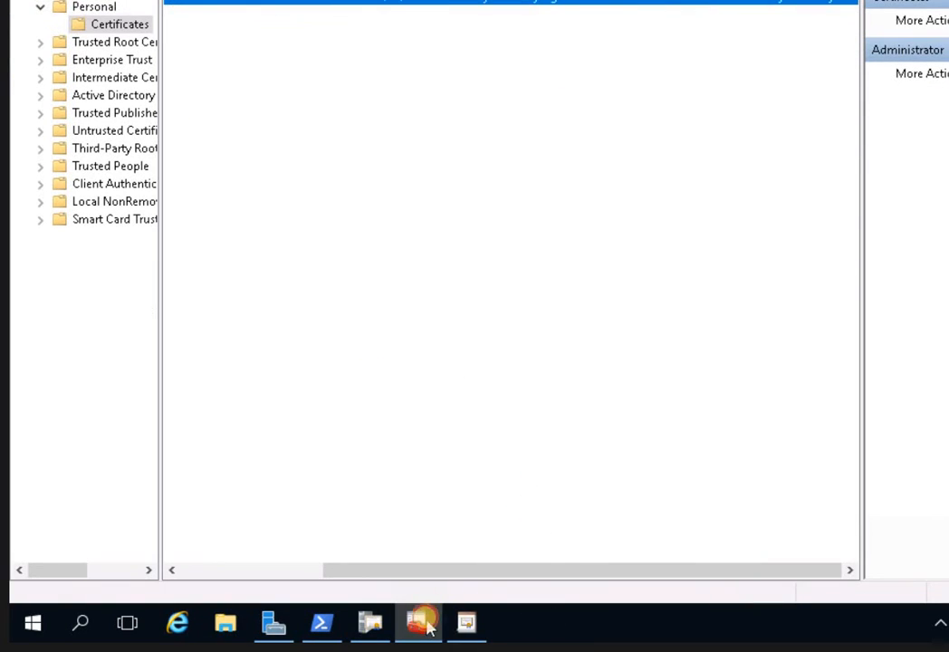
{"action": "left_click", "coordinate": [425, 623]}
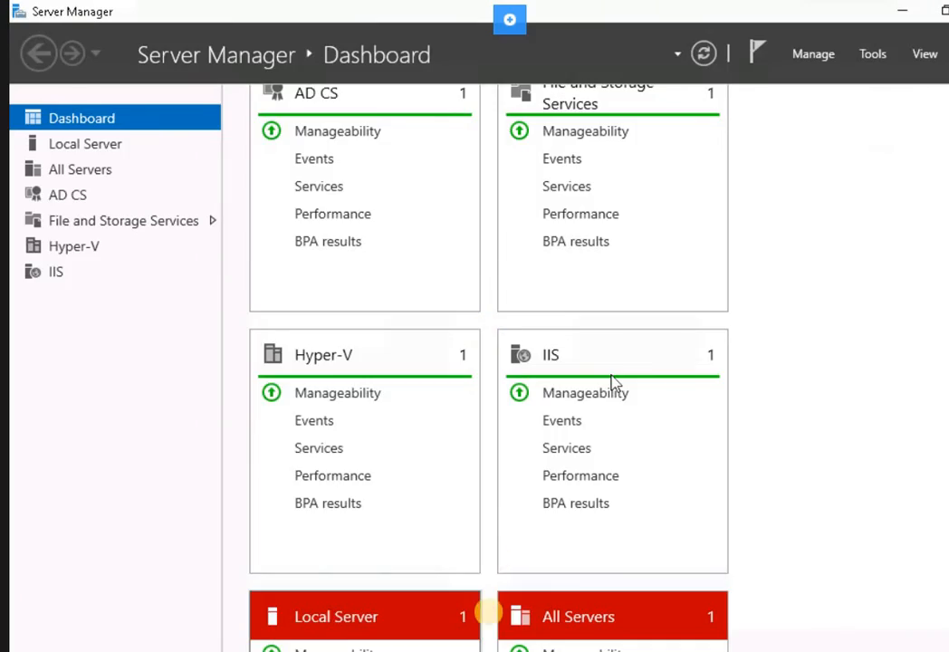
{"action": "scroll", "coordinate": [612, 381], "scroll_direction": "up", "scroll_amount": 3}
{"action": "left_click", "coordinate": [902, 11]}
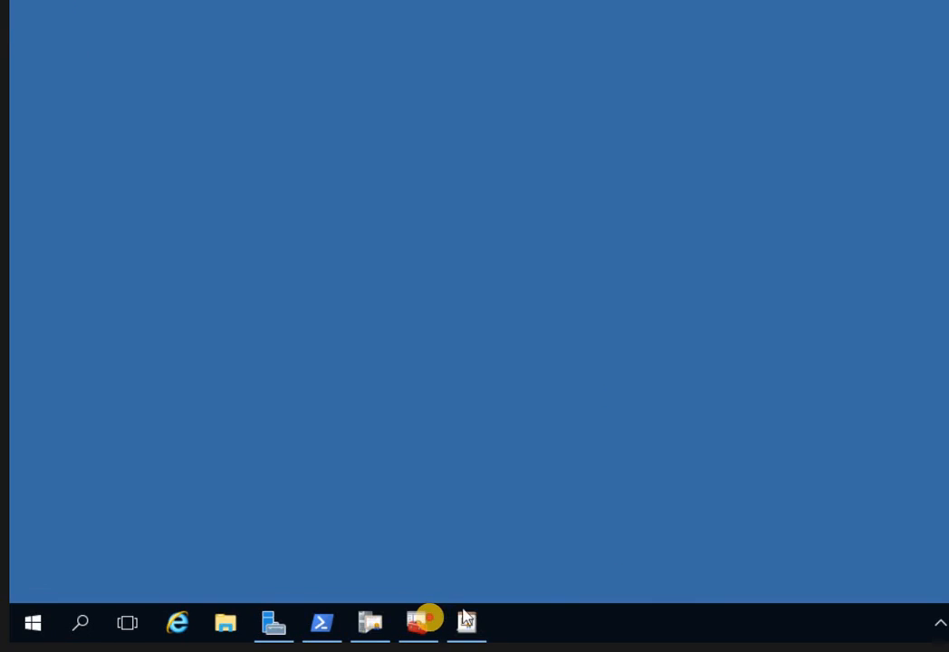
{"action": "left_click", "coordinate": [420, 622]}
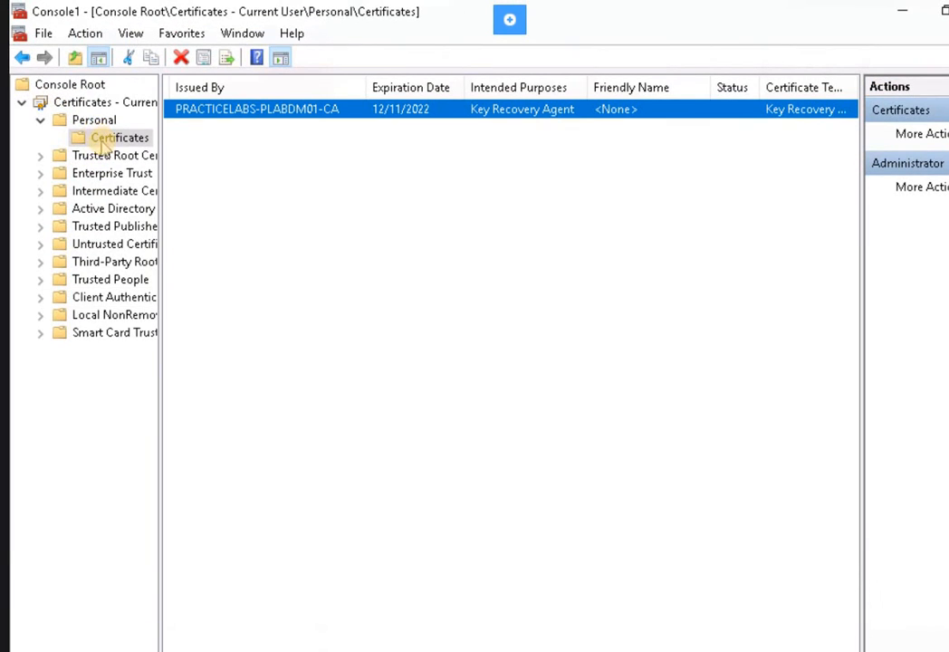
Start importing into the Personal Certificates store and choose the adminKRA.pfx file.
{"action": "left_click", "coordinate": [107, 145]}
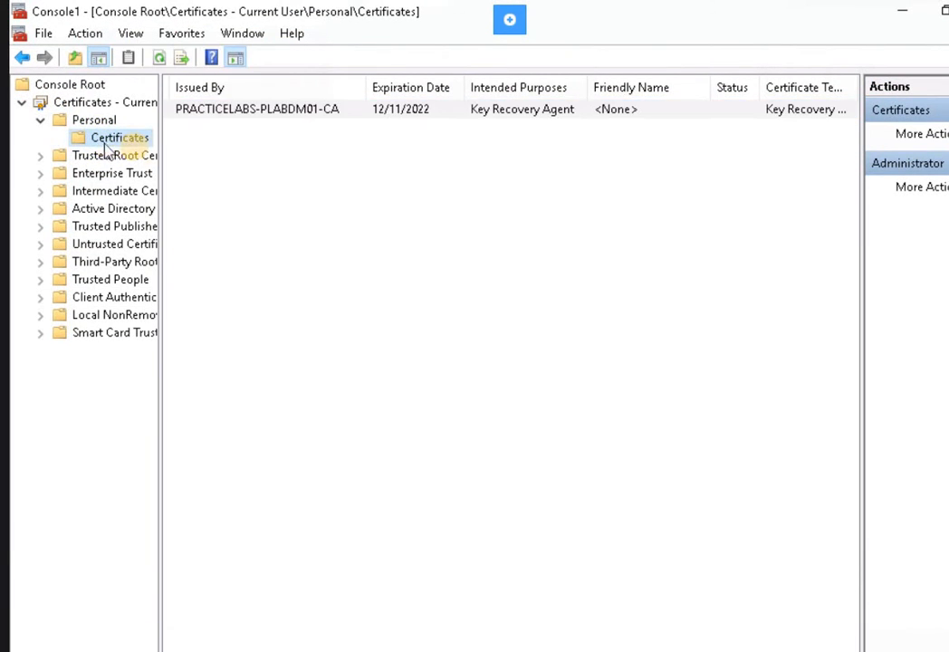
{"action": "right_click", "coordinate": [109, 143]}
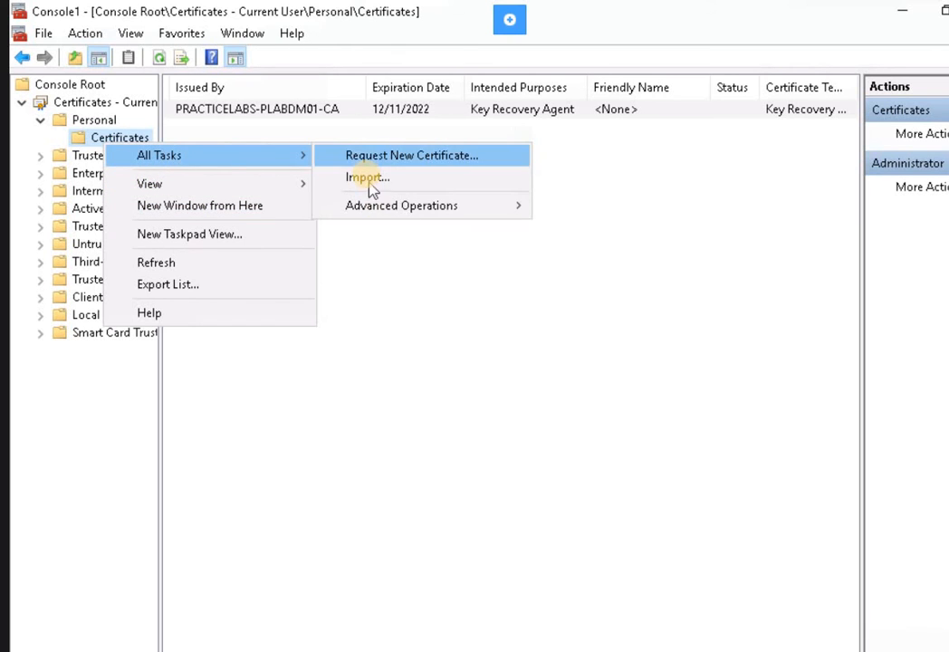
{"action": "key", "text": "Return"}
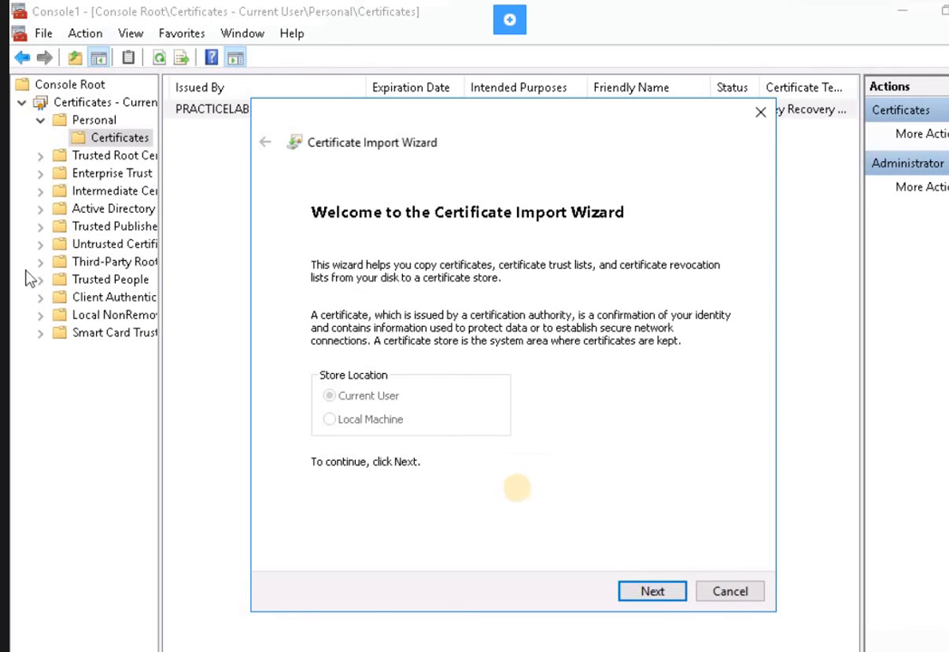
{"action": "left_click", "coordinate": [651, 592]}
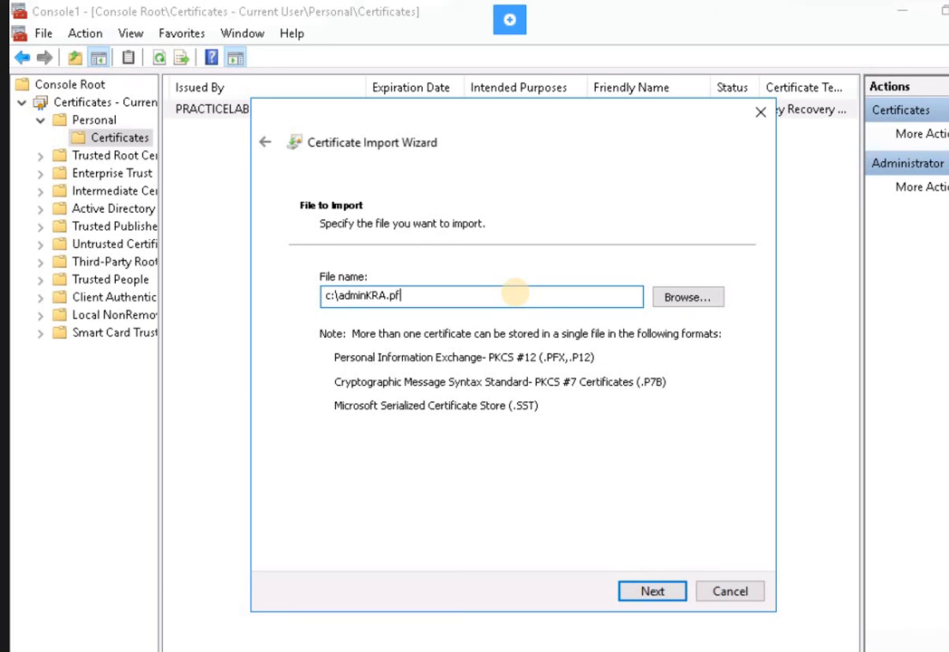
{"action": "type", "text": "x"}
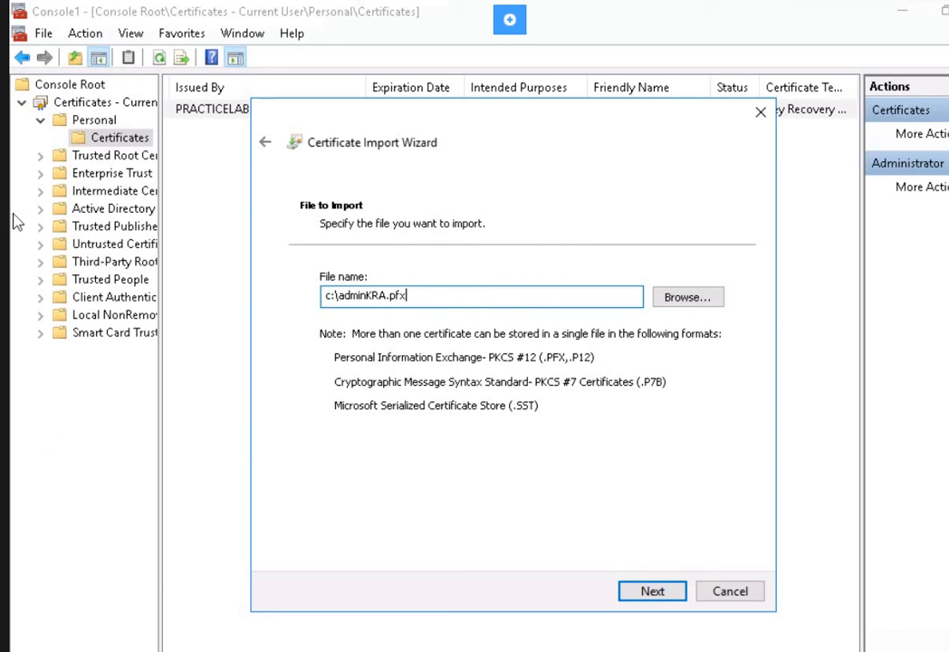
{"action": "left_click", "coordinate": [678, 591]}
Enter the private key password, import into the Personal store, and select the new certificate.
{"action": "left_click", "coordinate": [395, 331]}
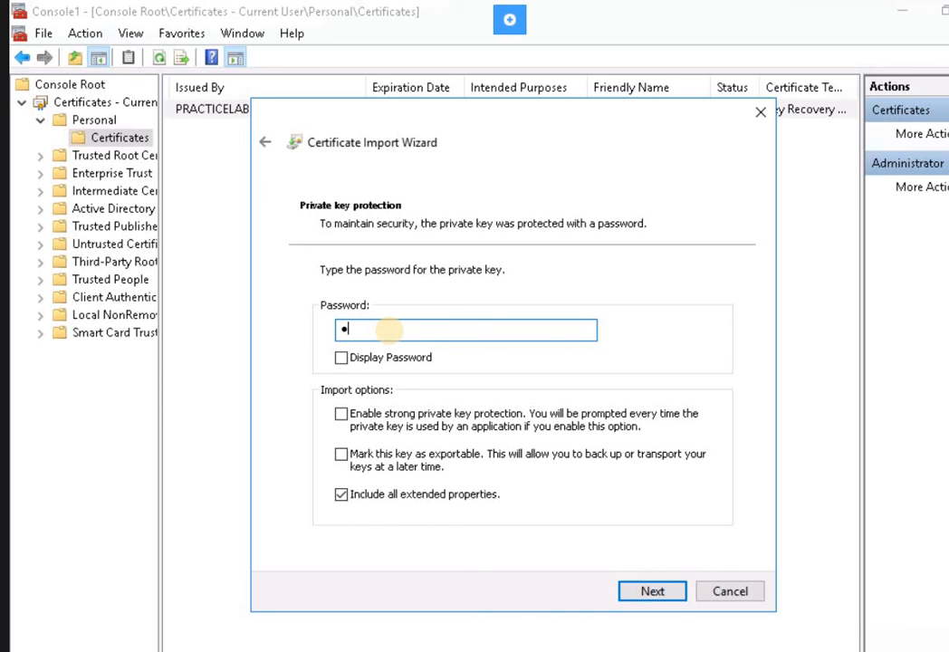
{"action": "type", "text": "••••••••"}
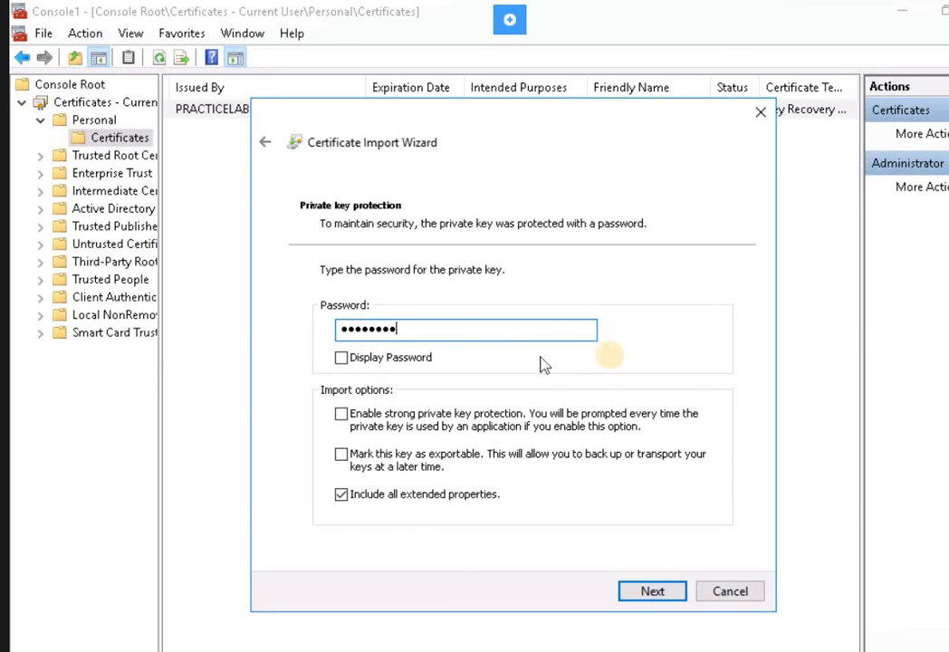
{"action": "left_click", "coordinate": [652, 591]}
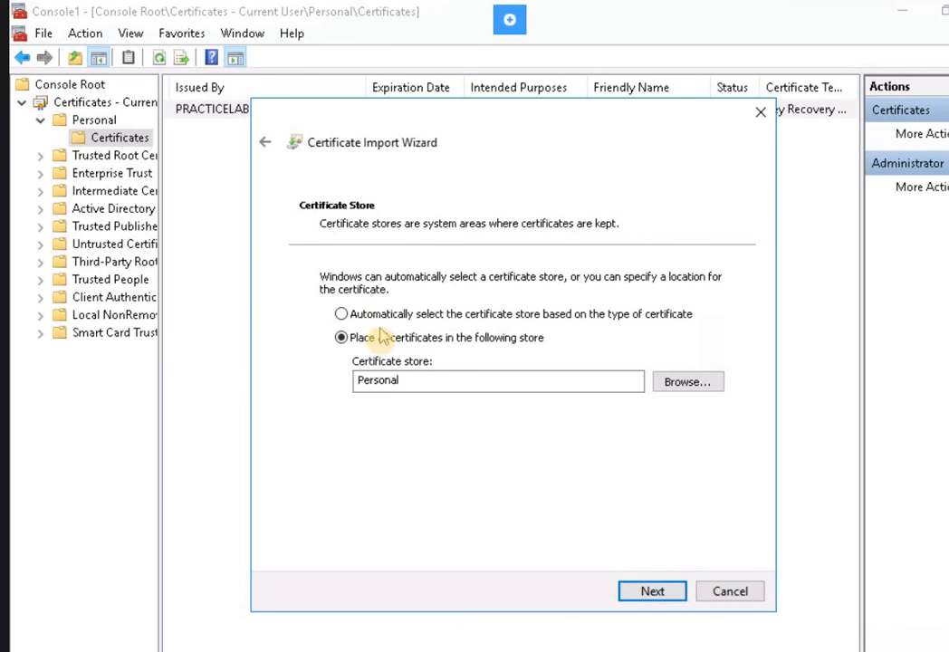
{"action": "left_click", "coordinate": [653, 590]}
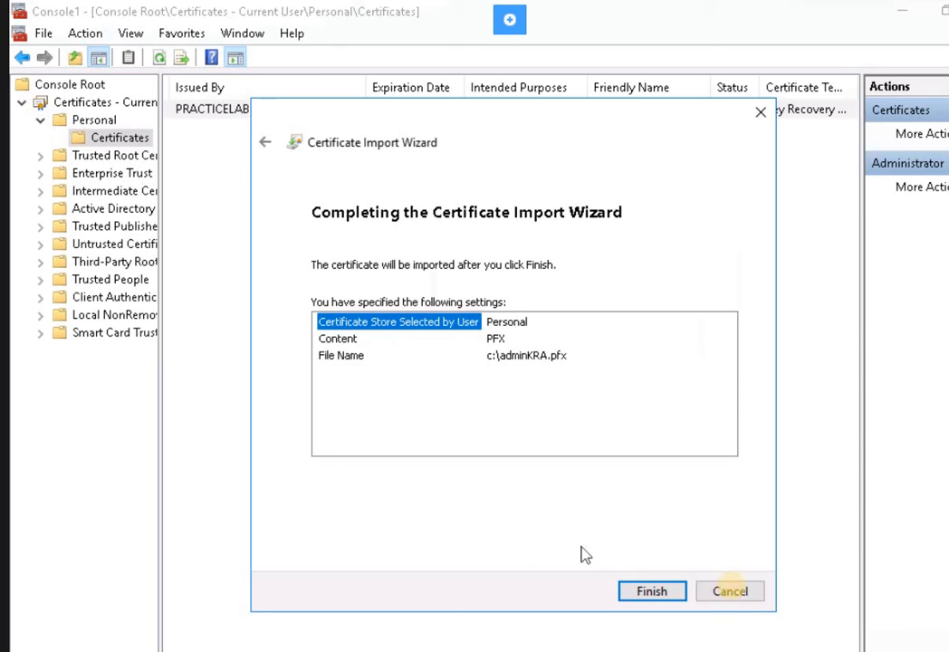
{"action": "left_click", "coordinate": [655, 597]}
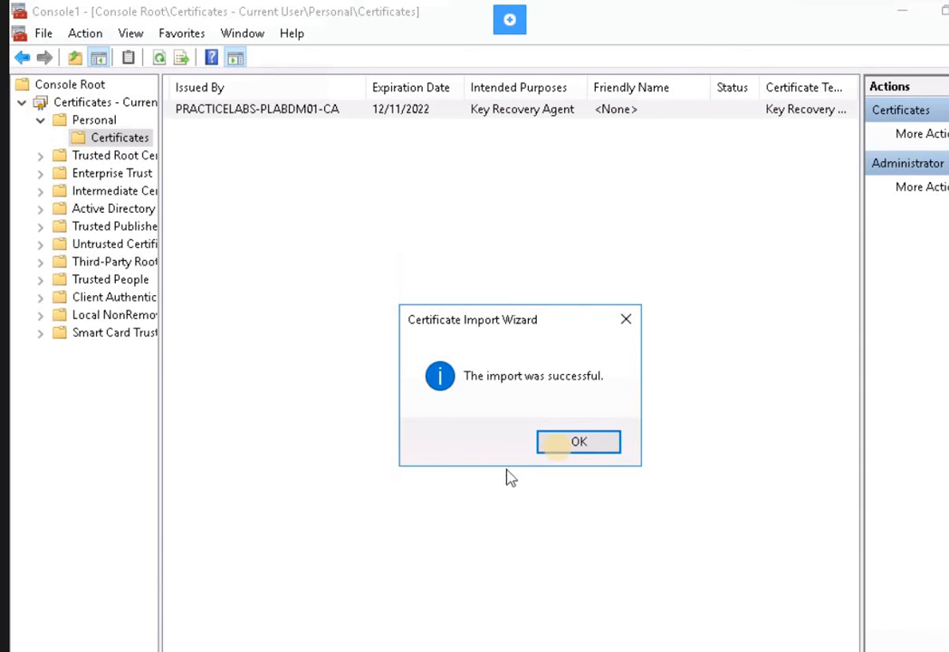
{"action": "left_click", "coordinate": [564, 446]}
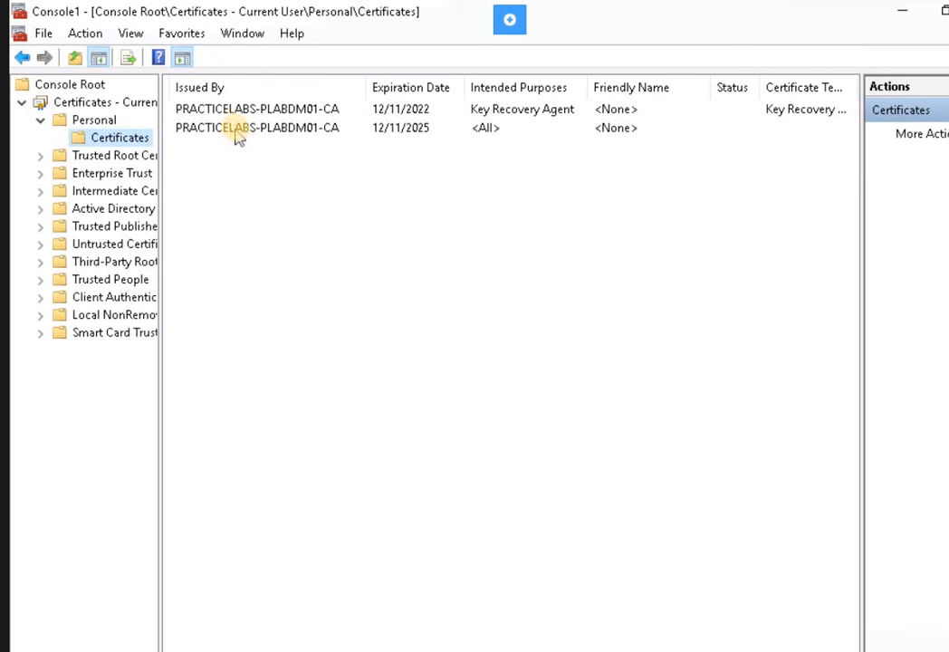
{"action": "left_click", "coordinate": [348, 126]}
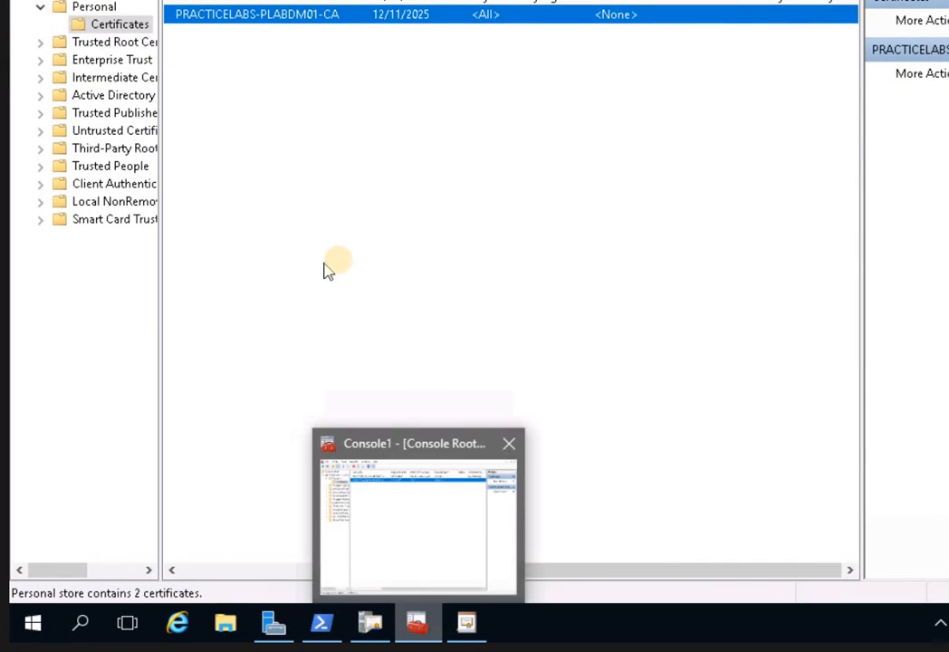
Close the Certificate Templates Console and minimize the Certificates console.
{"action": "left_click", "coordinate": [375, 521]}
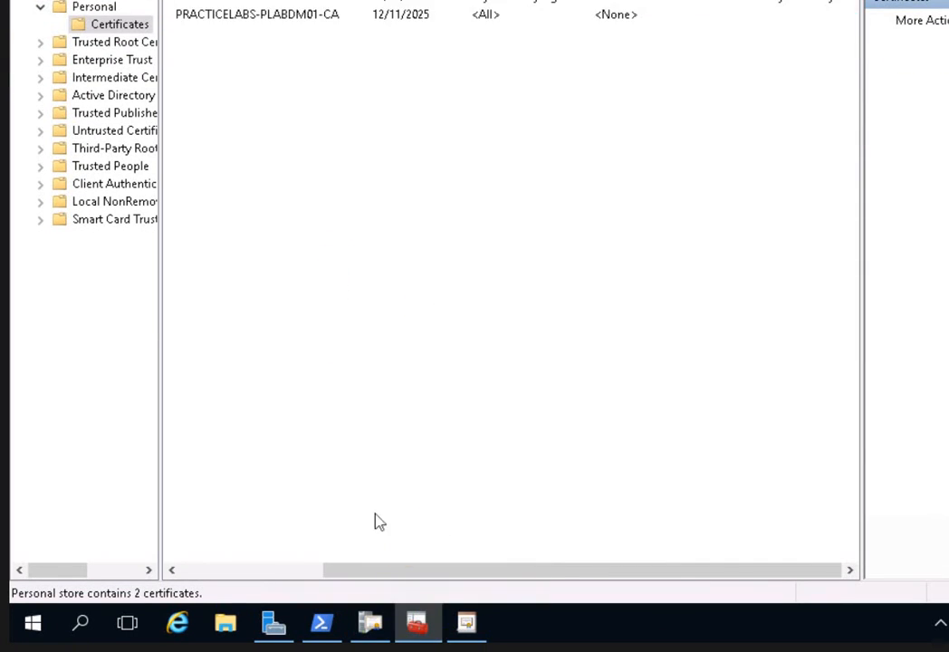
{"action": "left_click", "coordinate": [467, 628]}
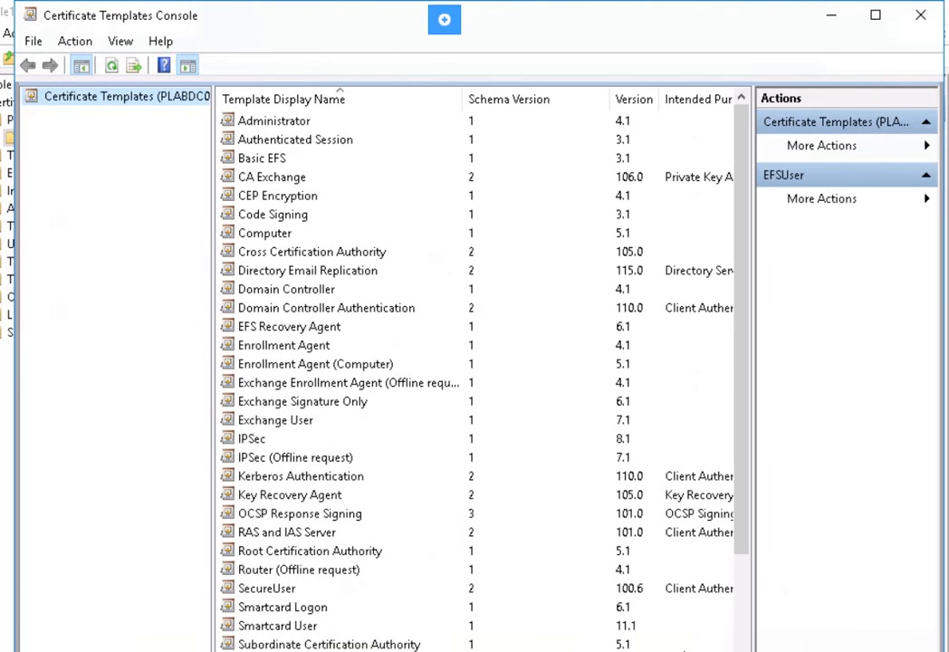
{"action": "left_click", "coordinate": [929, 18]}
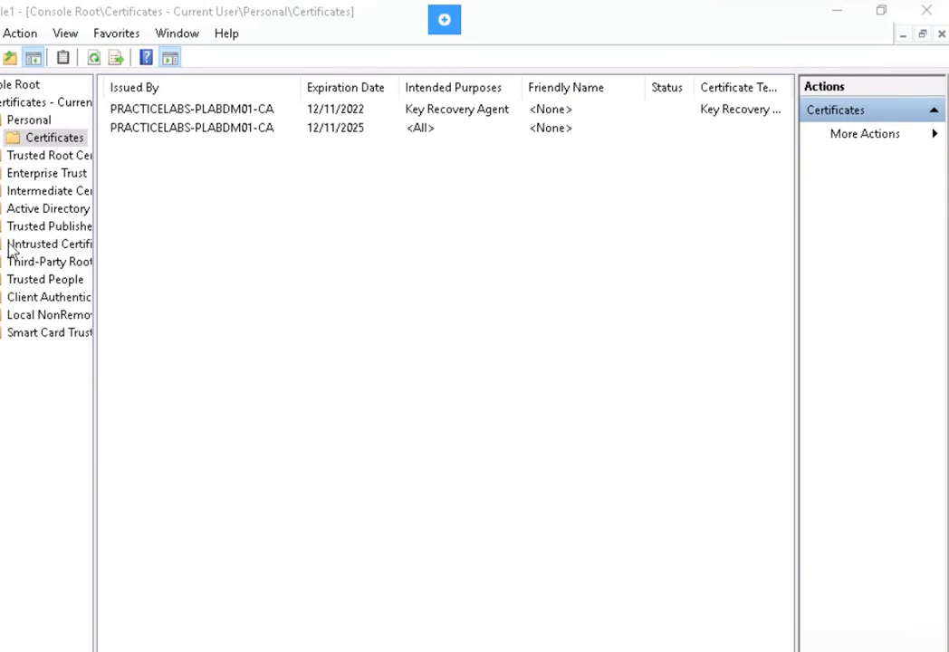
{"action": "left_click", "coordinate": [457, 256]}
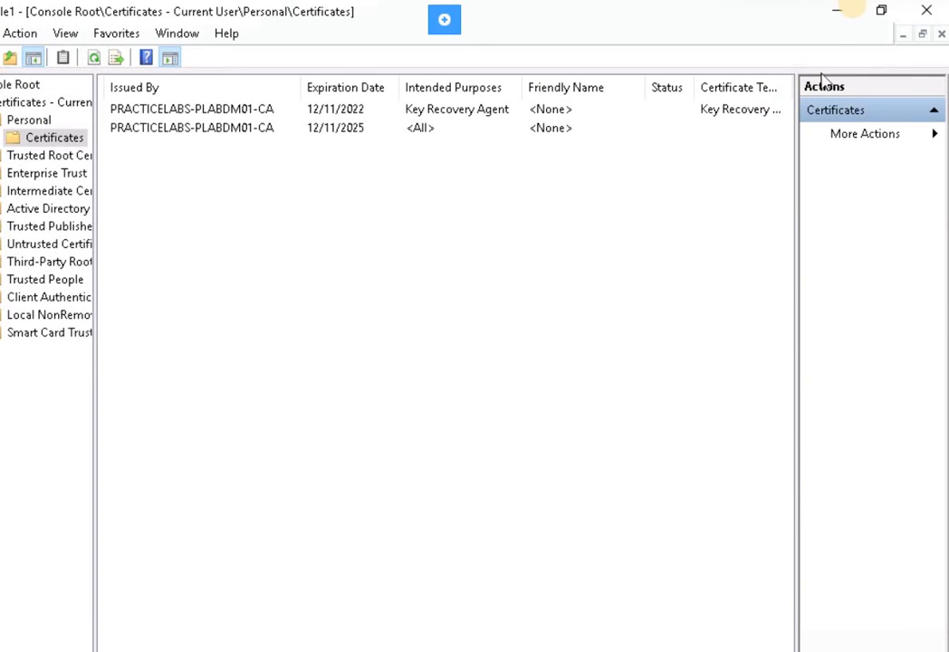
{"action": "left_click", "coordinate": [850, 10]}
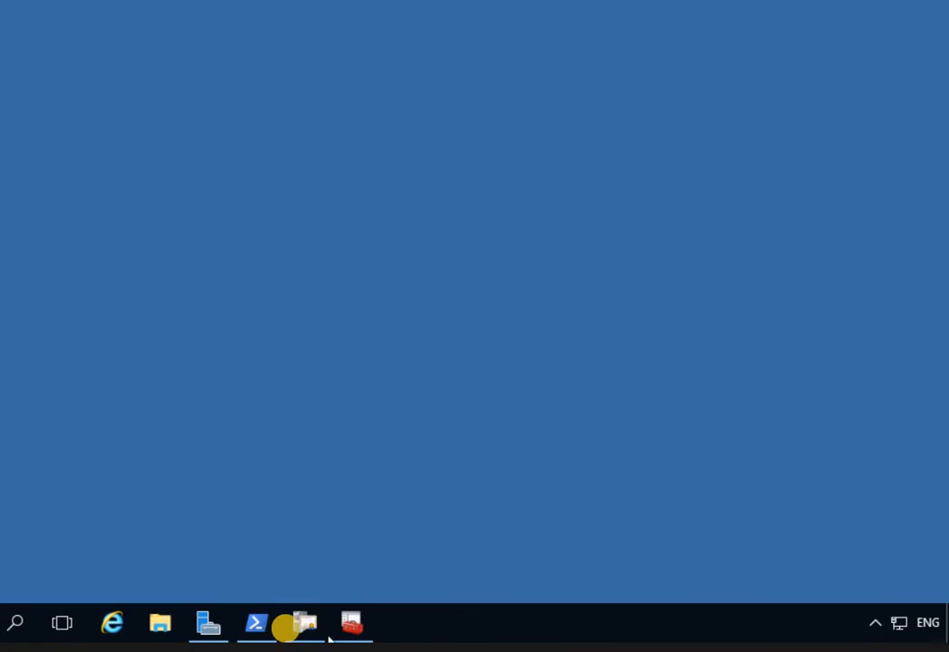
Show Issued Certificates, widen the Requester Name column, and select request 6 from EFSUser.
{"action": "left_click", "coordinate": [299, 625]}
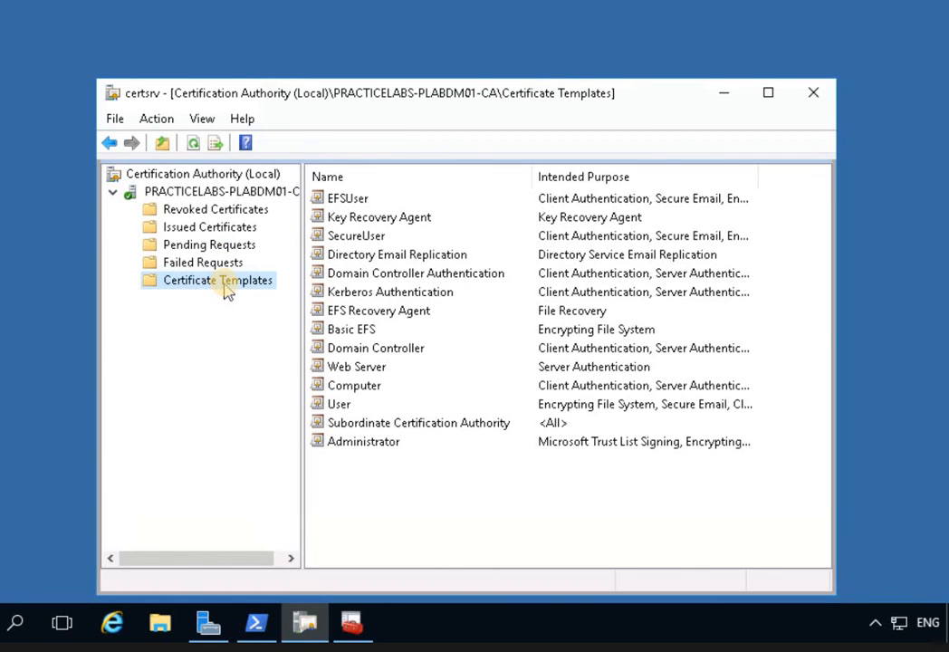
{"action": "left_click", "coordinate": [208, 229]}
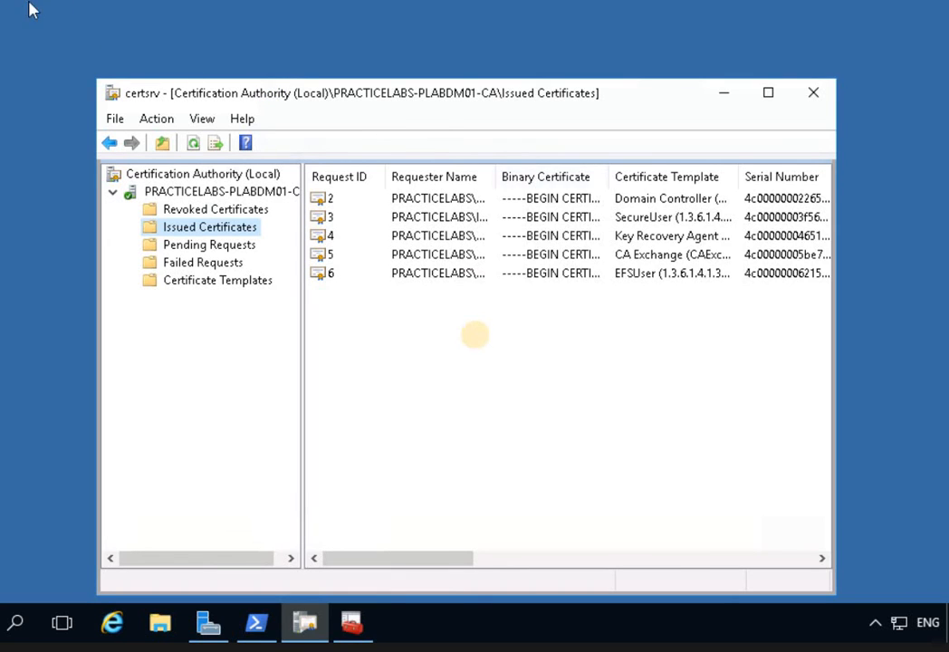
{"action": "left_click_drag", "start_coordinate": [496, 177], "coordinate": [580, 176]}
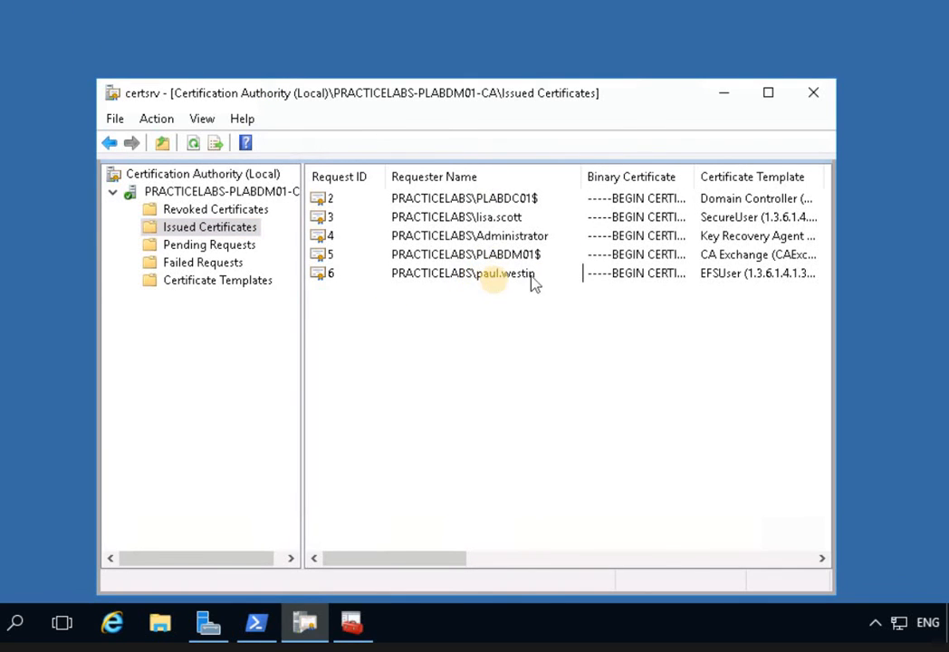
{"action": "left_click", "coordinate": [489, 280]}
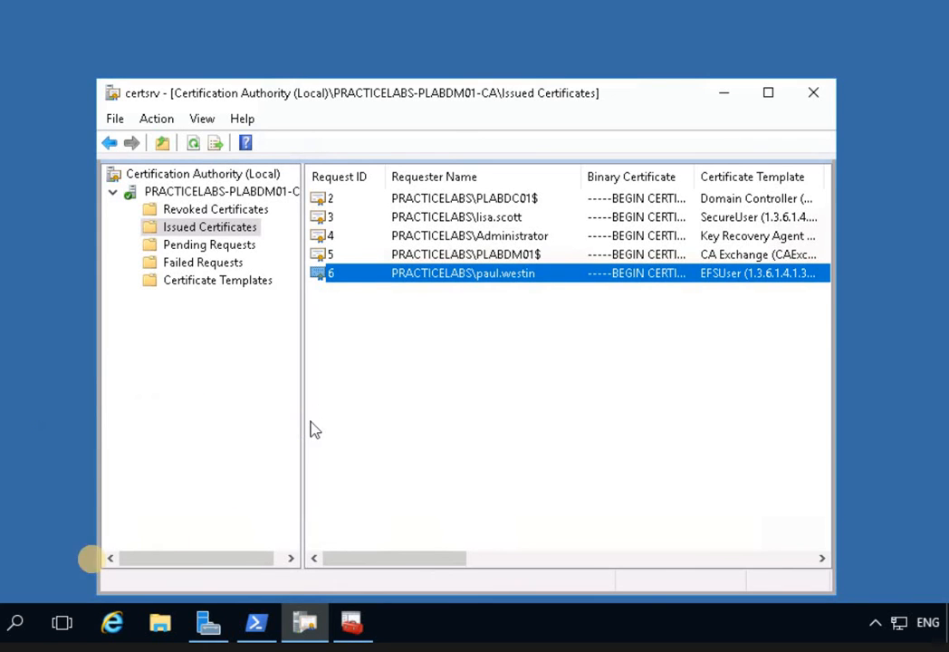
{"action": "scroll", "coordinate": [109, 630], "scroll_direction": "right", "scroll_amount": 1}
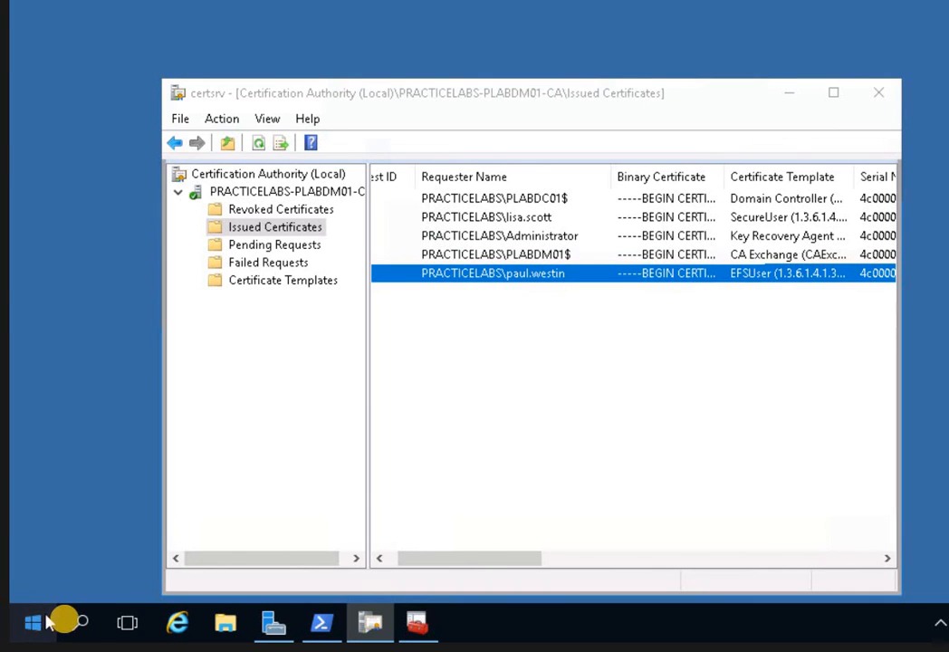
Open an elevated Command Prompt at C:\Windows\system32.
{"action": "right_click", "coordinate": [36, 623]}
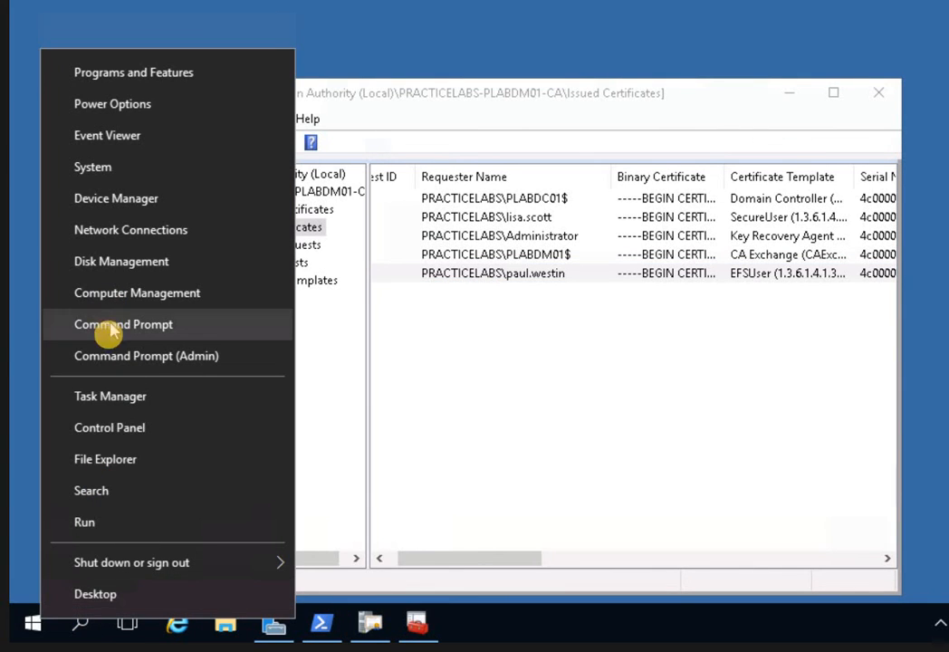
{"action": "left_click", "coordinate": [106, 355]}
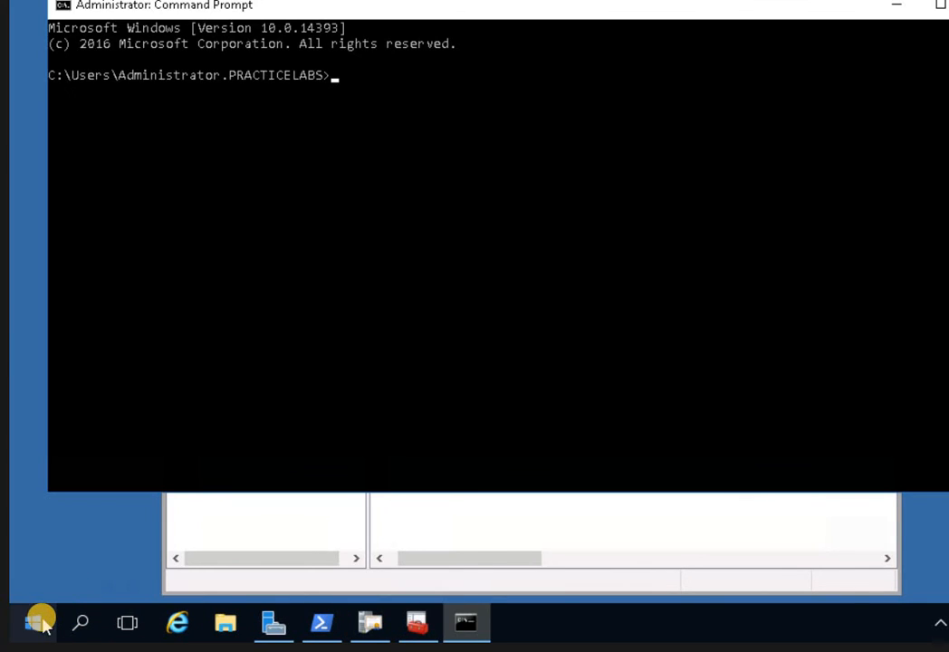
{"action": "right_click", "coordinate": [41, 623]}
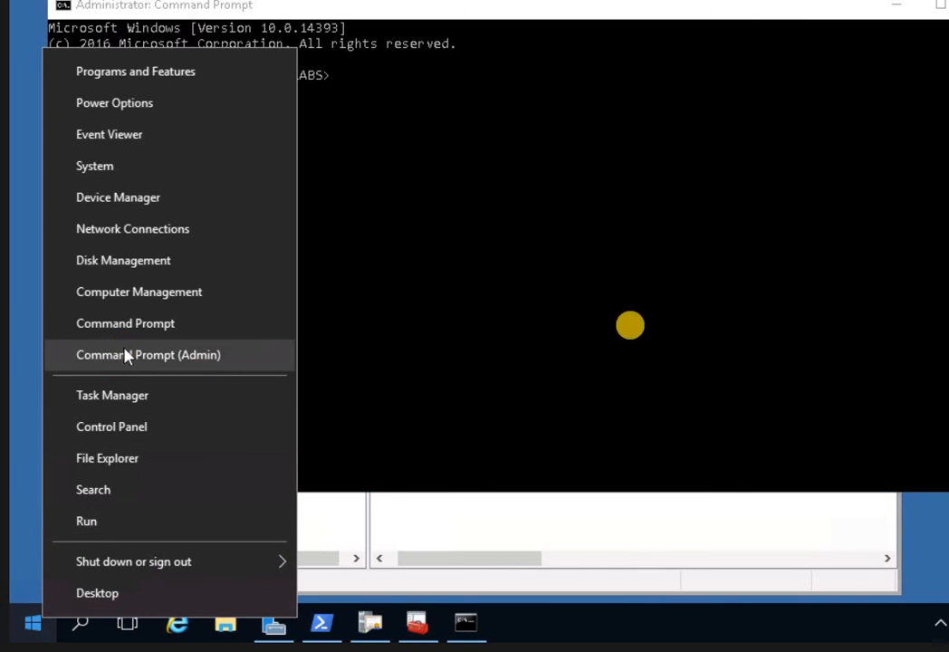
{"action": "left_click", "coordinate": [127, 355]}
{"action": "left_click", "coordinate": [306, 165]}
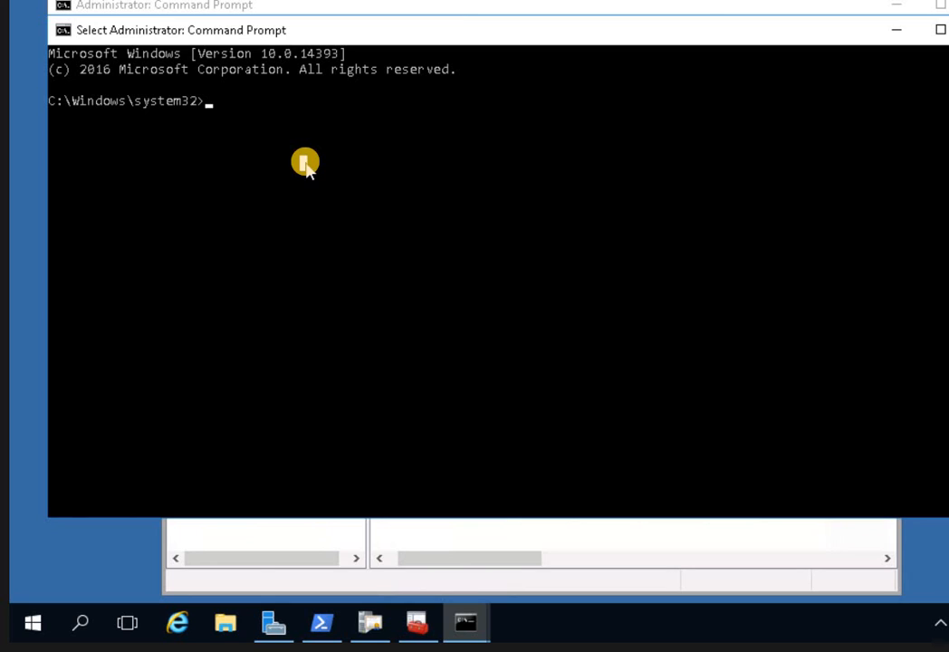
Run the mistyped 'certil -getkey … outputblob' command, which is rejected as not recognized.
{"action": "type", "text": "certil -getkey"}
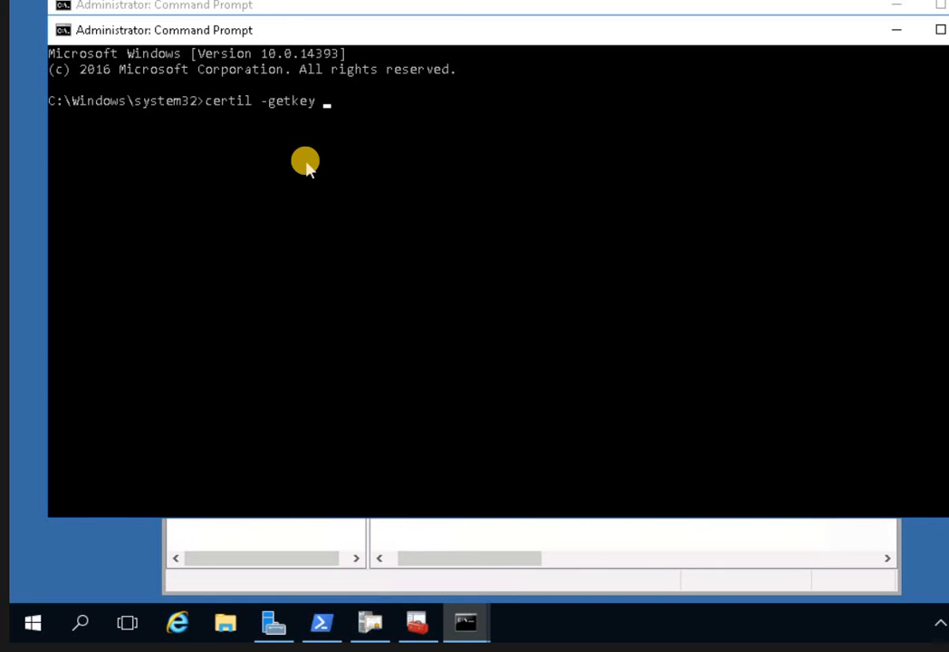
{"action": "type", "text": "practicelabs\\paul.webstin"}
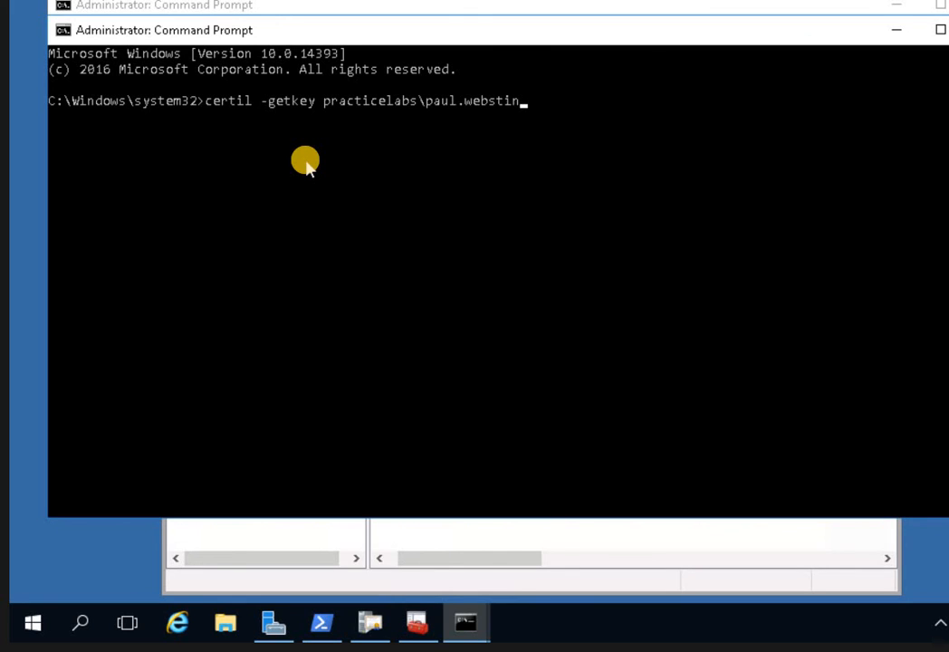
{"action": "type", "text": "outputblob"}
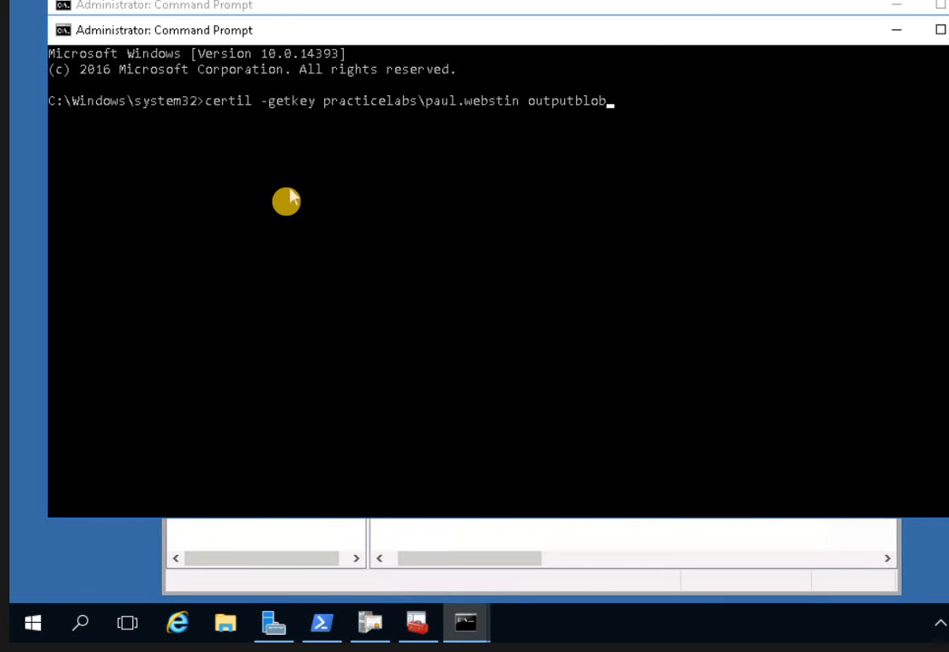
{"action": "left_click", "coordinate": [668, 106]}
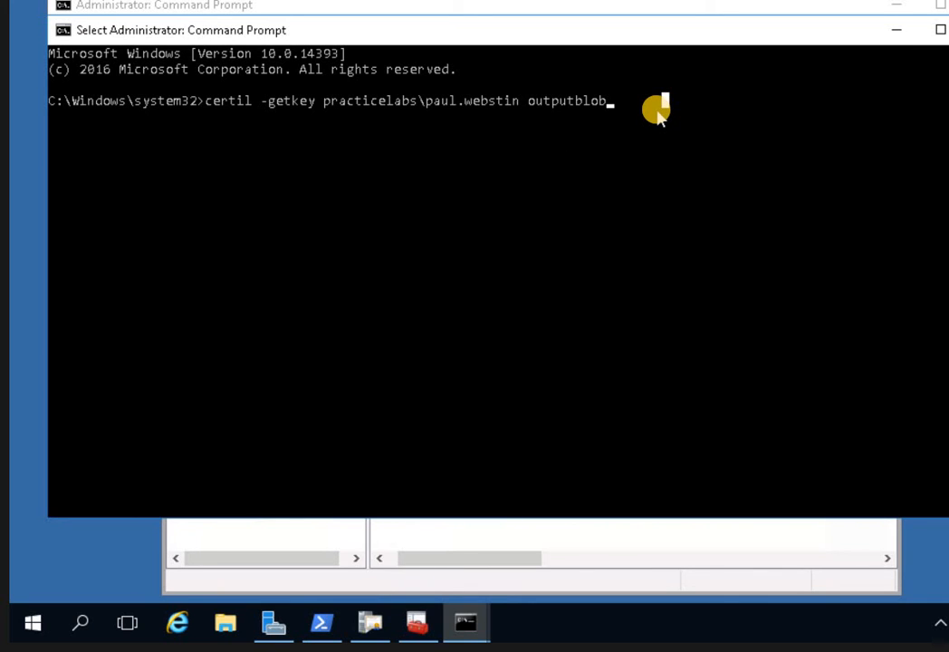
{"action": "key", "text": "Return"}
{"action": "key", "text": "Return"}
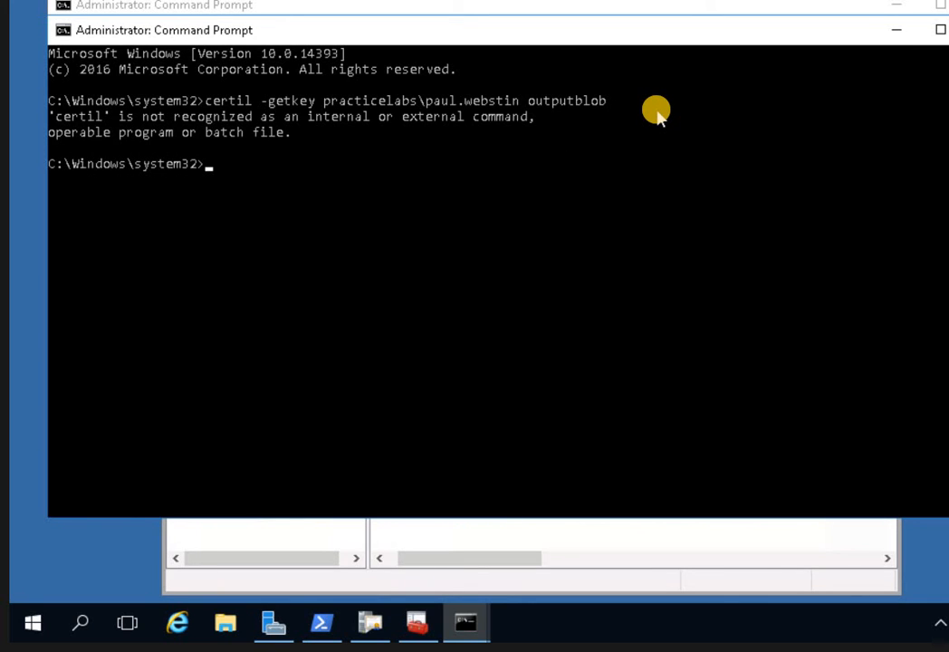
Correct certil to certutil in the recalled command and rerun it, getting error 0x80070103.
{"action": "left_click", "coordinate": [410, 174]}
{"action": "key", "text": "Up"}
{"action": "key", "text": "Up"}
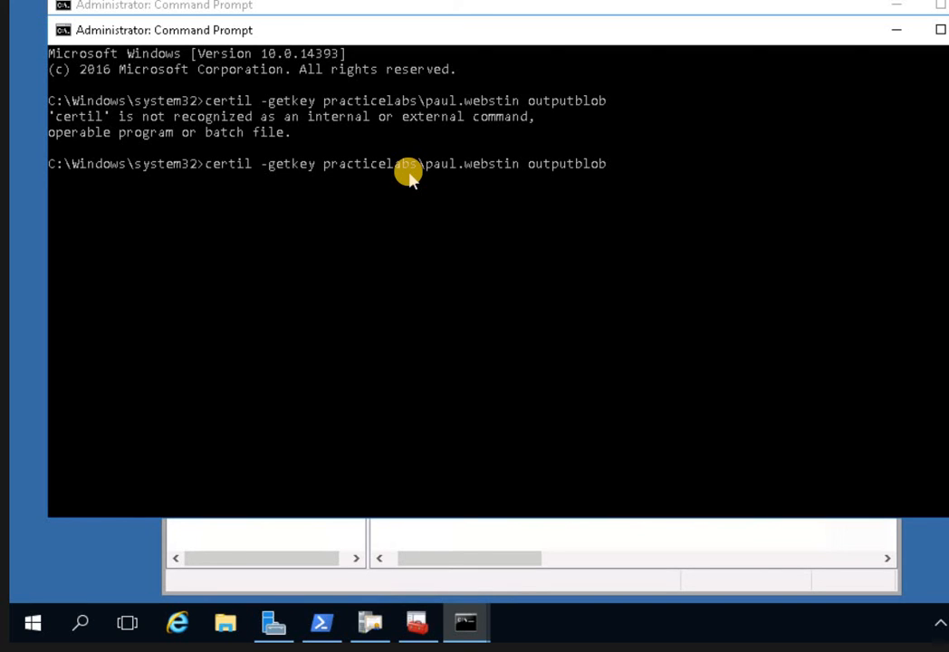
{"action": "key", "text": "Left"}
{"action": "key", "text": "Left"}
{"action": "key", "text": "Left"}
{"action": "key", "text": "Left"}
{"action": "key", "text": "Left"}
{"action": "key", "text": "Left"}
{"action": "key", "text": "Left"}
{"action": "key", "text": "Left"}
{"action": "key", "text": "Left"}
{"action": "key", "text": "Left"}
{"action": "key", "text": "Left"}
{"action": "key", "text": "Left"}
{"action": "key", "text": "Left"}
{"action": "key", "text": "Left"}
{"action": "key", "text": "Left"}
{"action": "key", "text": "Left"}
{"action": "key", "text": "Left"}
{"action": "key", "text": "Left"}
{"action": "key", "text": "Left"}
{"action": "key", "text": "Left"}
{"action": "key", "text": "Left"}
{"action": "key", "text": "BackSpace"}
{"action": "key", "text": "BackSpace"}
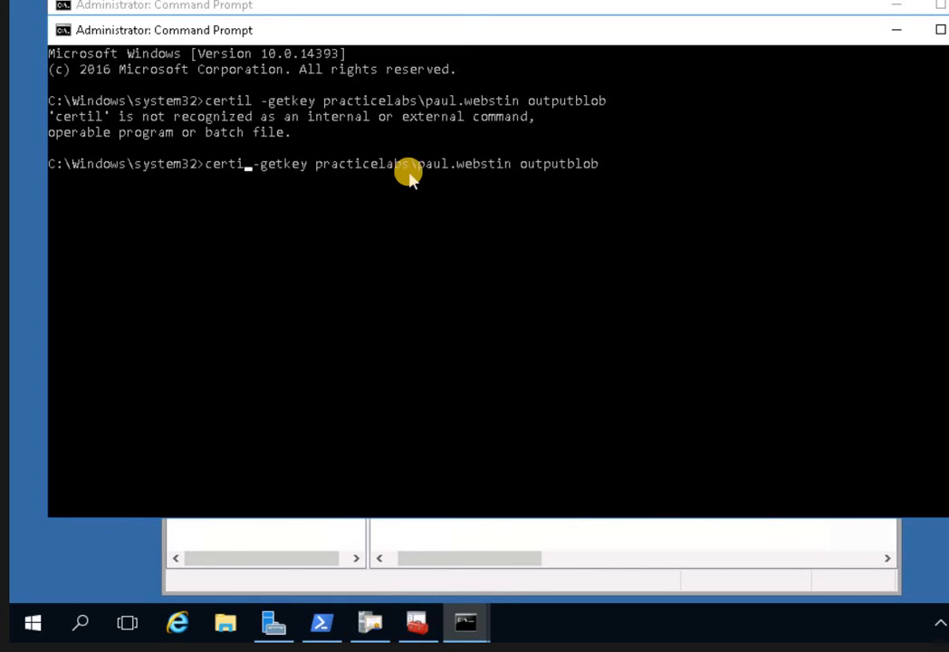
{"action": "key", "text": "BackSpace"}
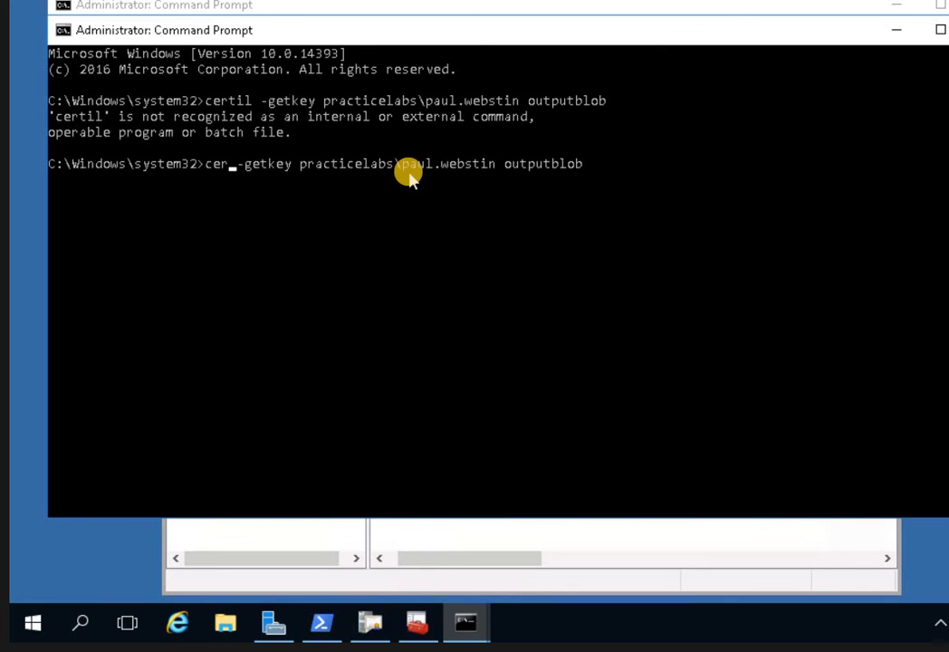
{"action": "type", "text": "tutil"}
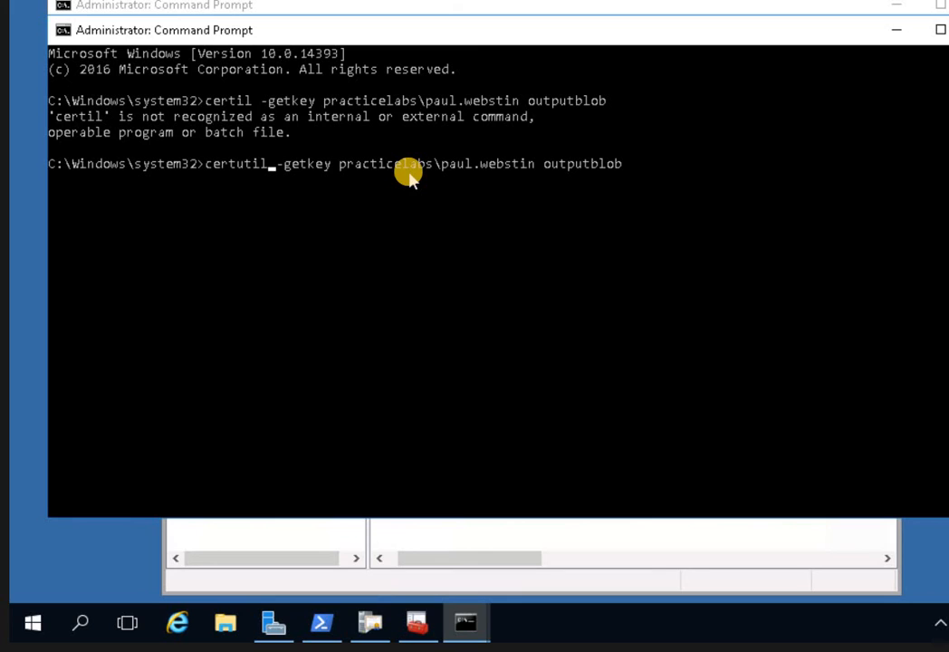
{"action": "key", "text": "Right"}
{"action": "key", "text": "Return"}
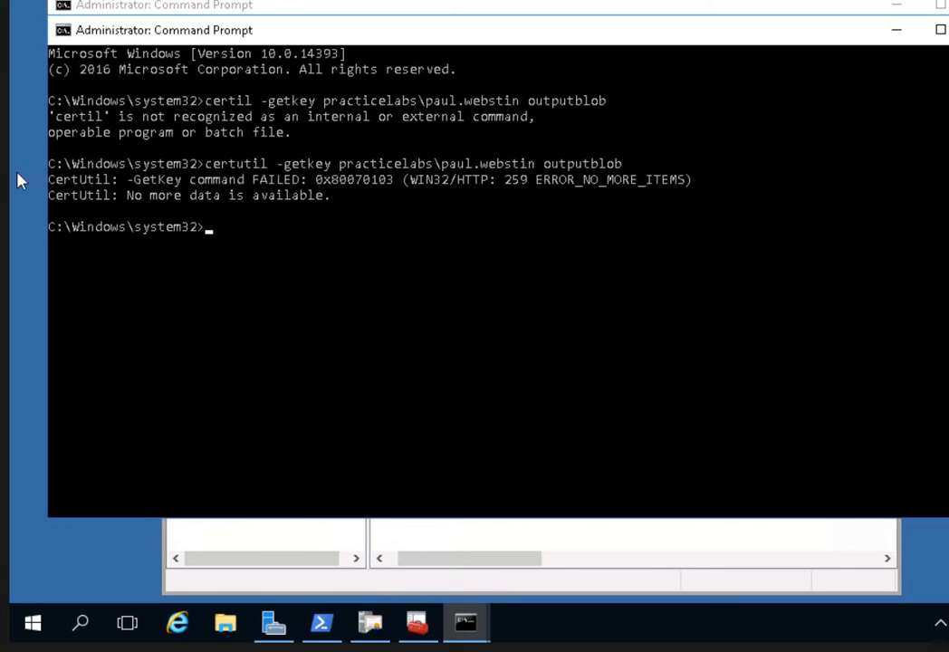
{"action": "key", "text": "Up"}
{"action": "left_click", "coordinate": [526, 228]}
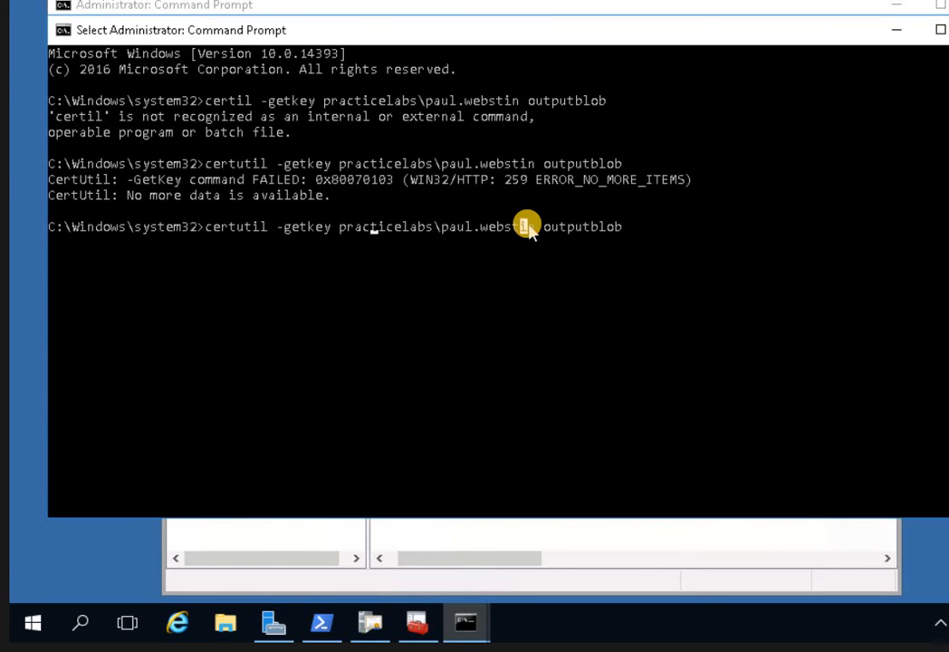
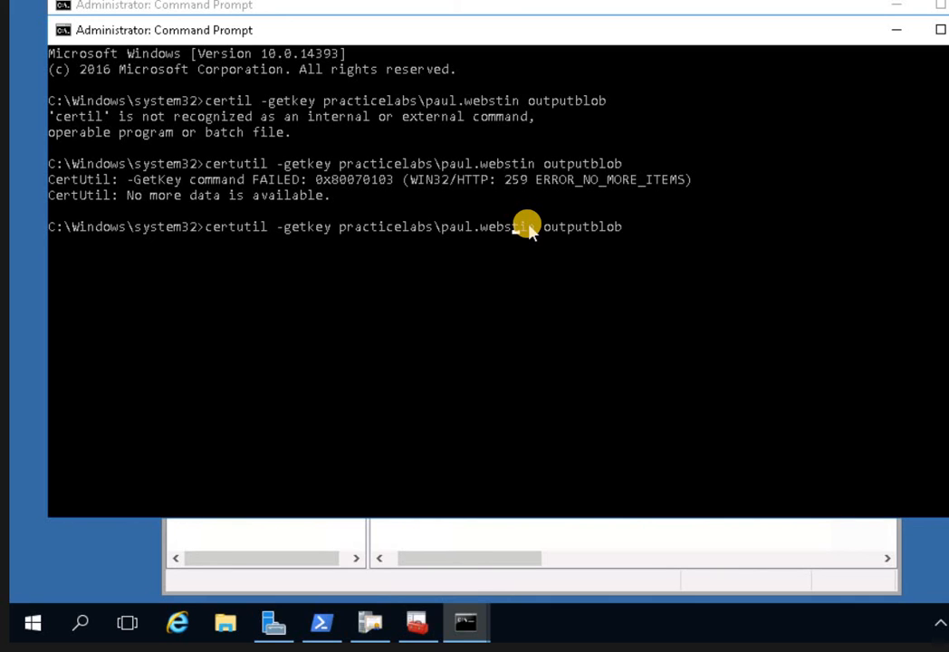
Fix the user name's wrong letter in the certutil -getkey command and rerun it, saving one recovery blob to outputblob.
{"action": "key", "text": "BackSpace"}
{"action": "key", "text": "BackSpace"}
{"action": "type", "text": "s"}
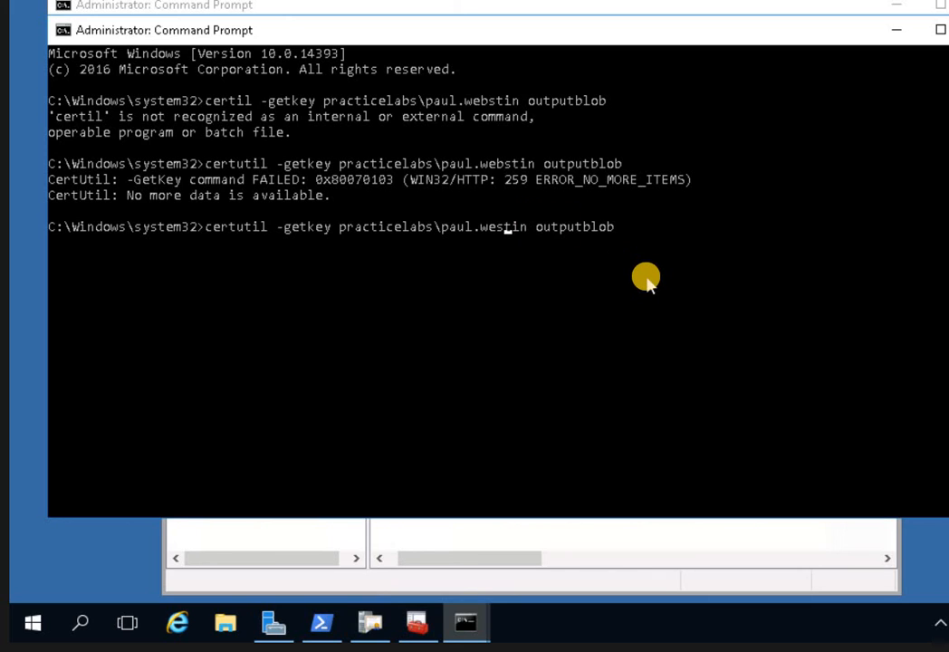
{"action": "key", "text": "Right"}
{"action": "key", "text": "Return"}
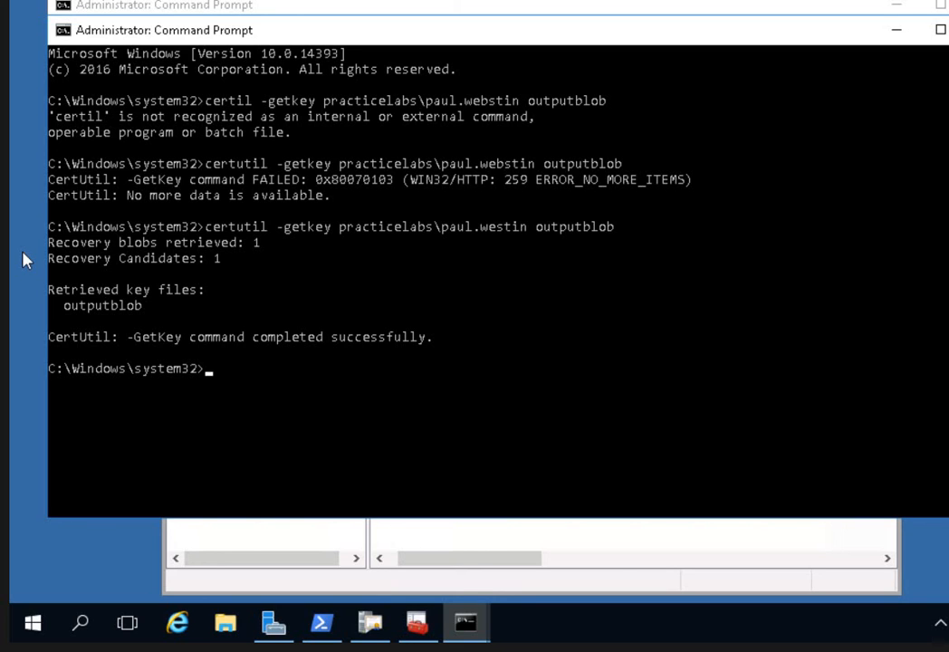
{"action": "left_click", "coordinate": [220, 376]}
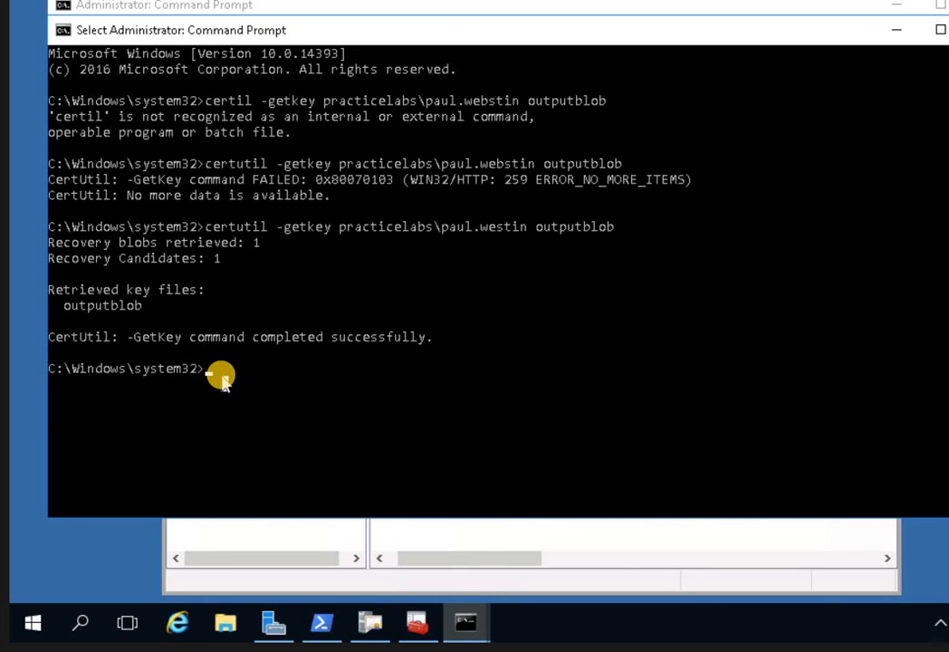
Run certutil -recoverkey outputblob paul.pfx and enter a new password for the pfx file.
{"action": "type", "text": "cert"}
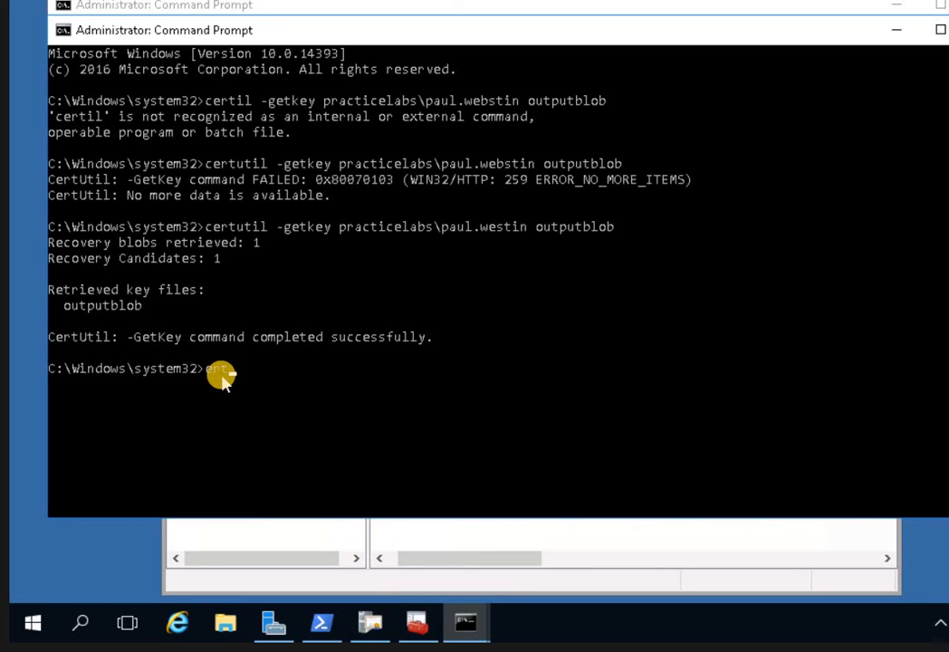
{"action": "key", "text": "BackSpace"}
{"action": "key", "text": "BackSpace"}
{"action": "key", "text": "BackSpace"}
{"action": "key", "text": "BackSpace"}
{"action": "type", "text": "certutil -recoverkey"}
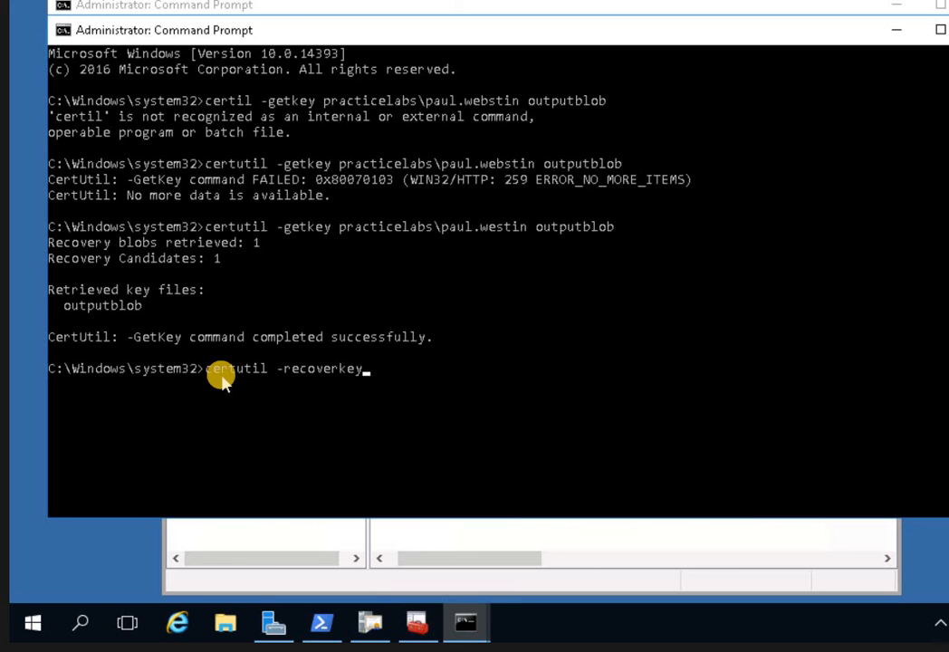
{"action": "type", "text": " outputblob "}
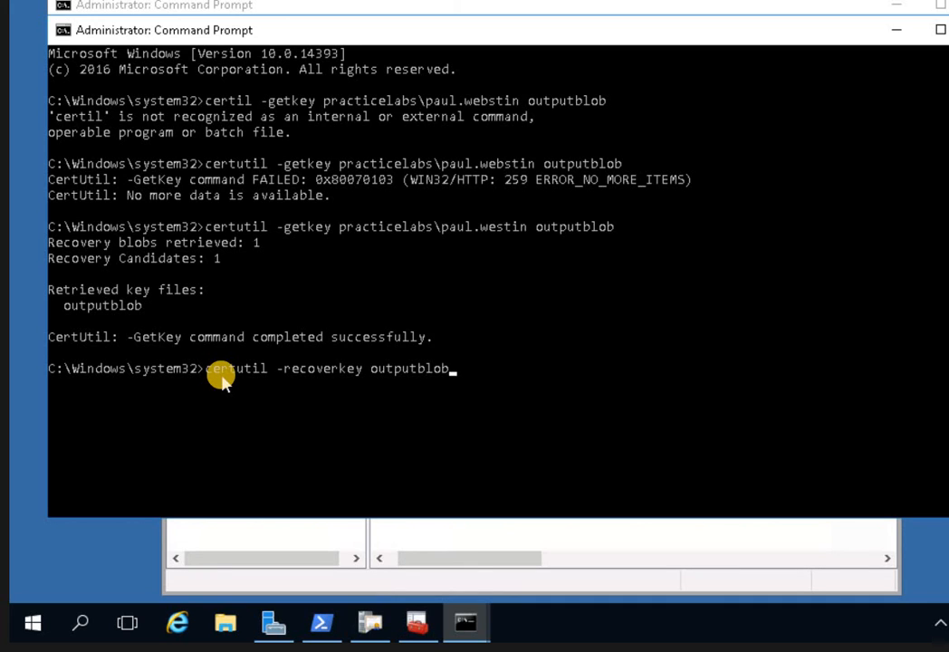
{"action": "type", "text": "paul.pfx"}
{"action": "key", "text": "Return"}
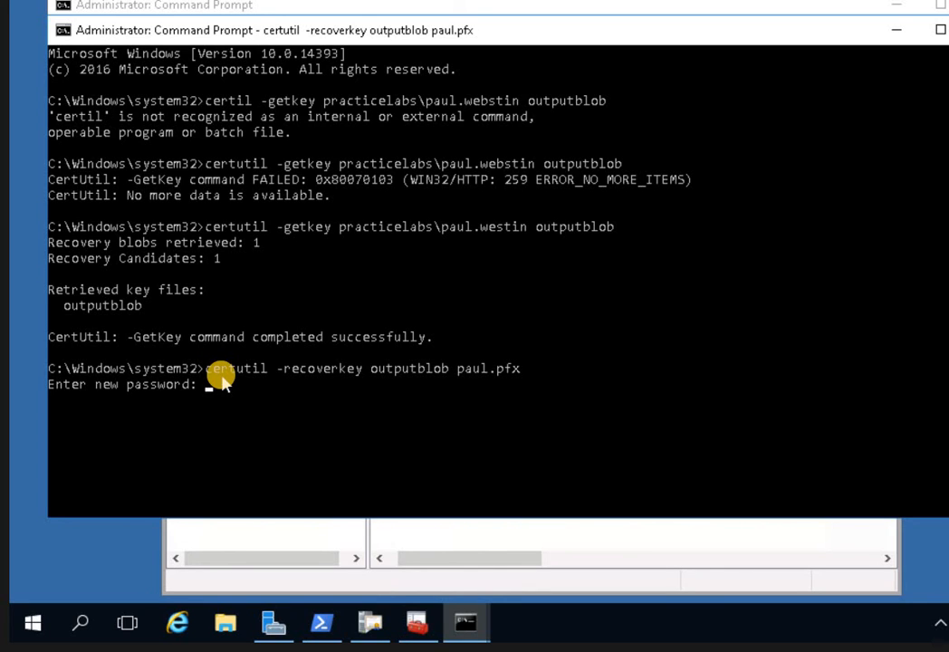
{"action": "key", "text": "Return"}
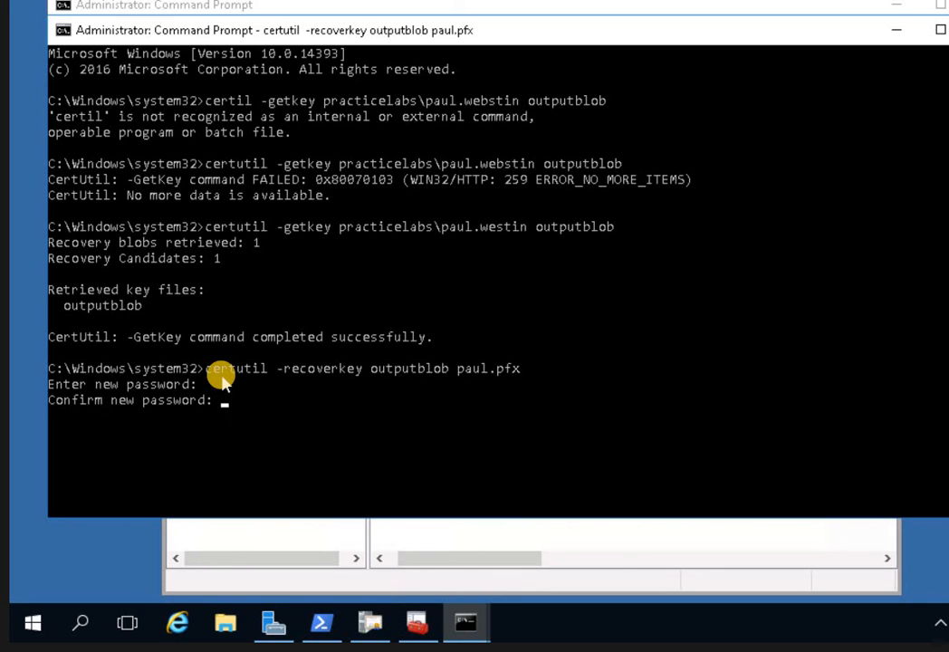
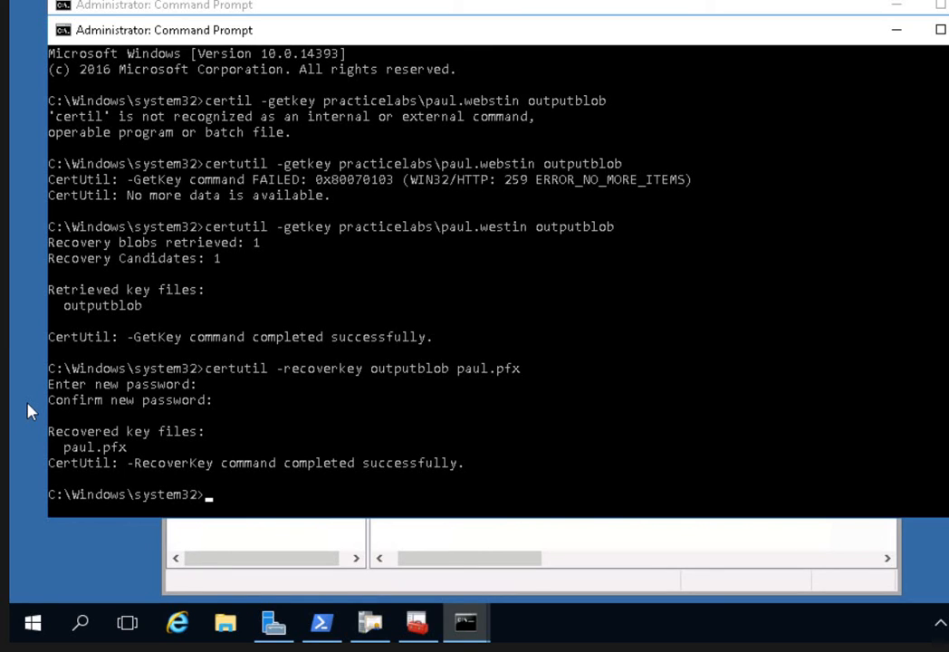
In File Explorer, browse to C:\Windows\System32 and jump to the 'pa' files to find paul.pfx.
{"action": "left_click", "coordinate": [225, 623]}
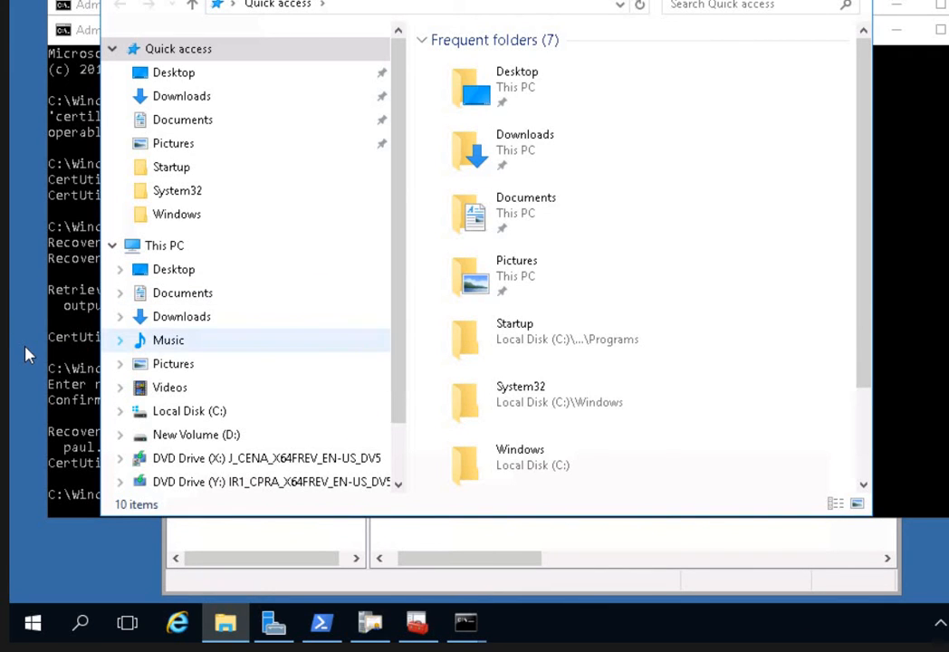
{"action": "left_click", "coordinate": [181, 413]}
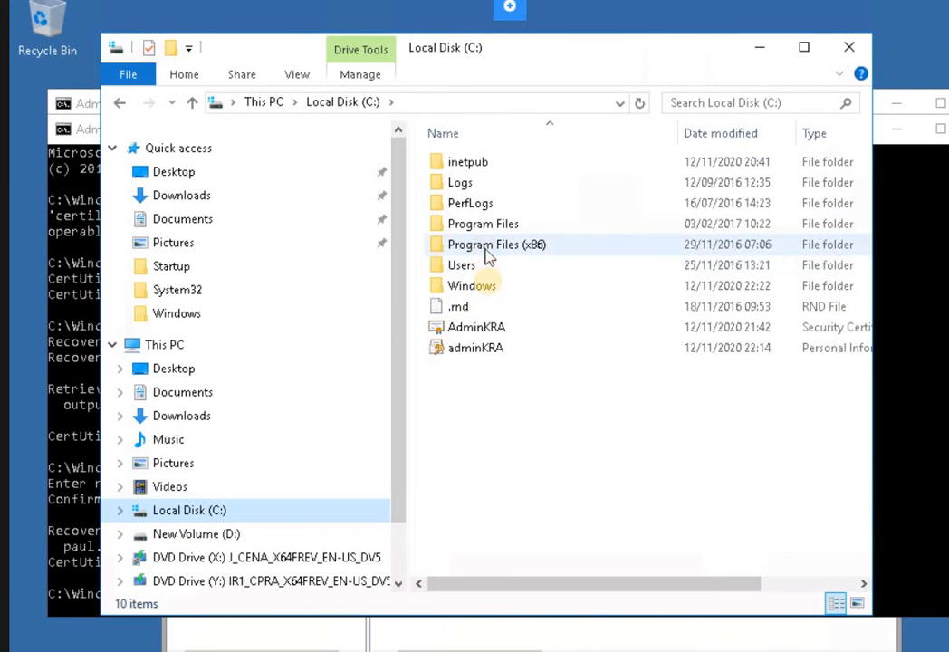
{"action": "left_click", "coordinate": [486, 290]}
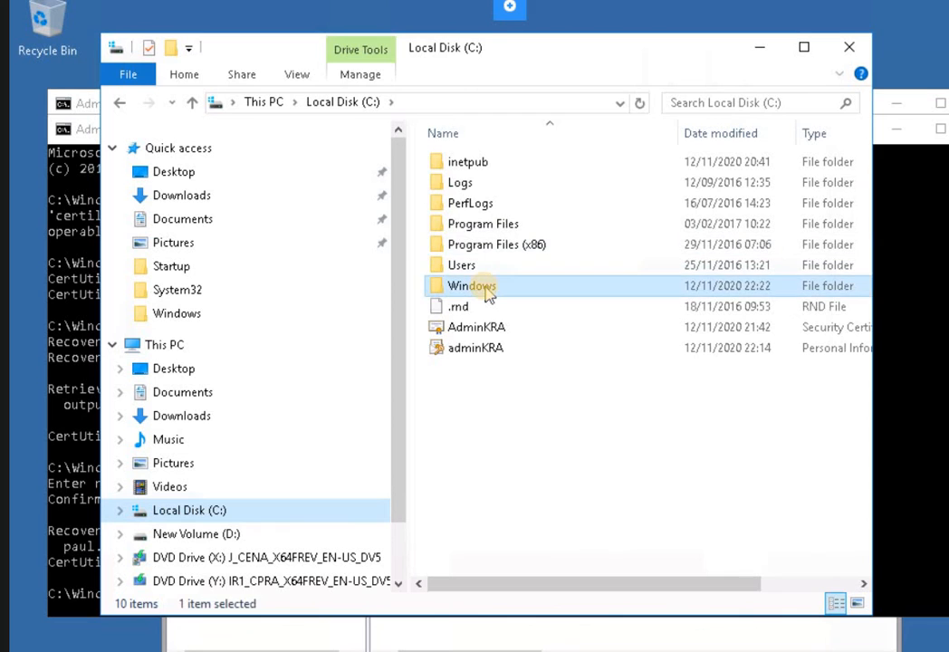
{"action": "double_click", "coordinate": [486, 289]}
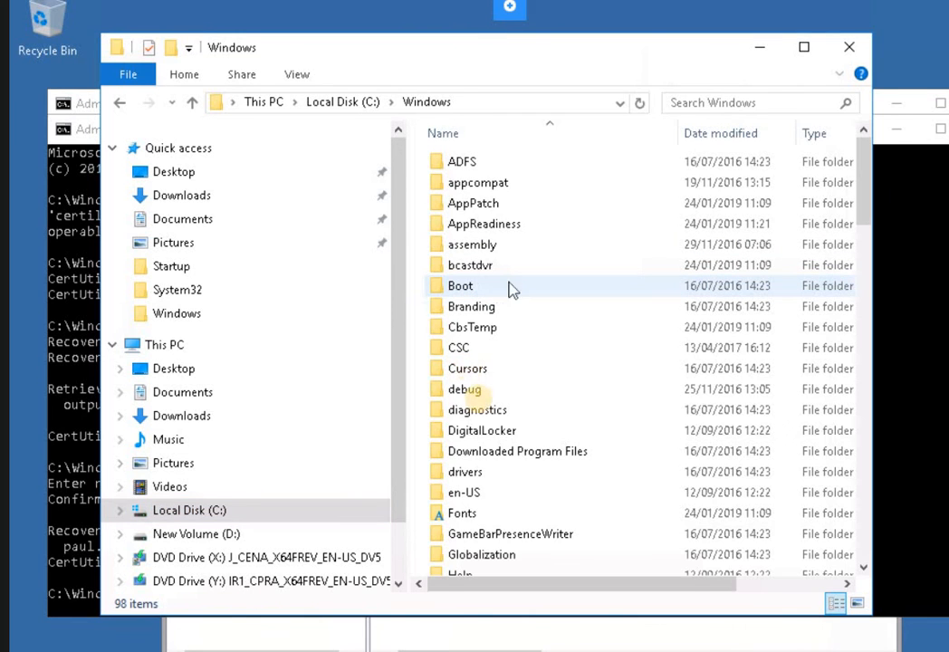
{"action": "left_click", "coordinate": [464, 210]}
{"action": "key", "text": "s"}
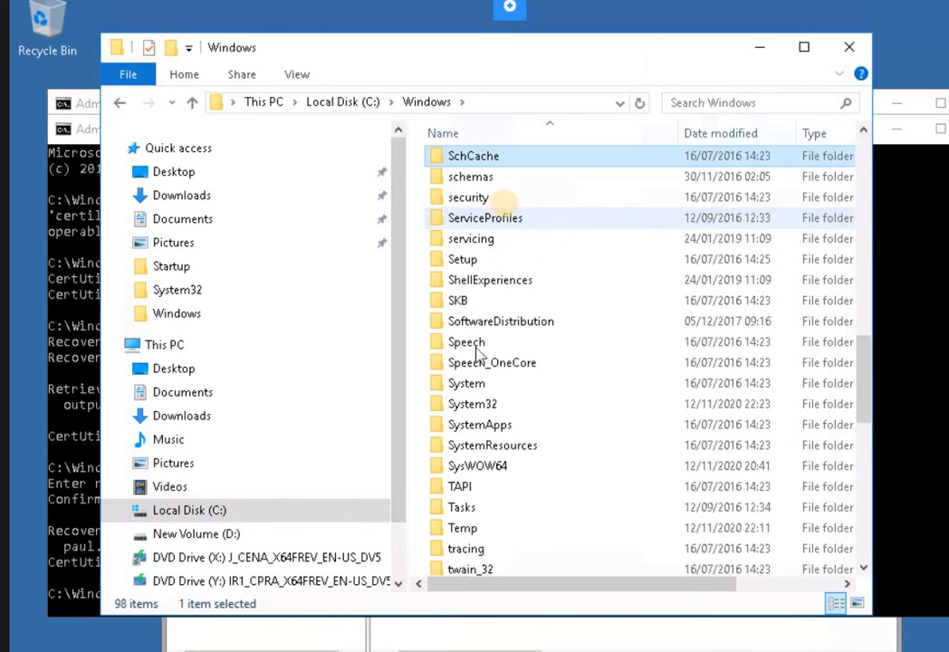
{"action": "double_click", "coordinate": [465, 407]}
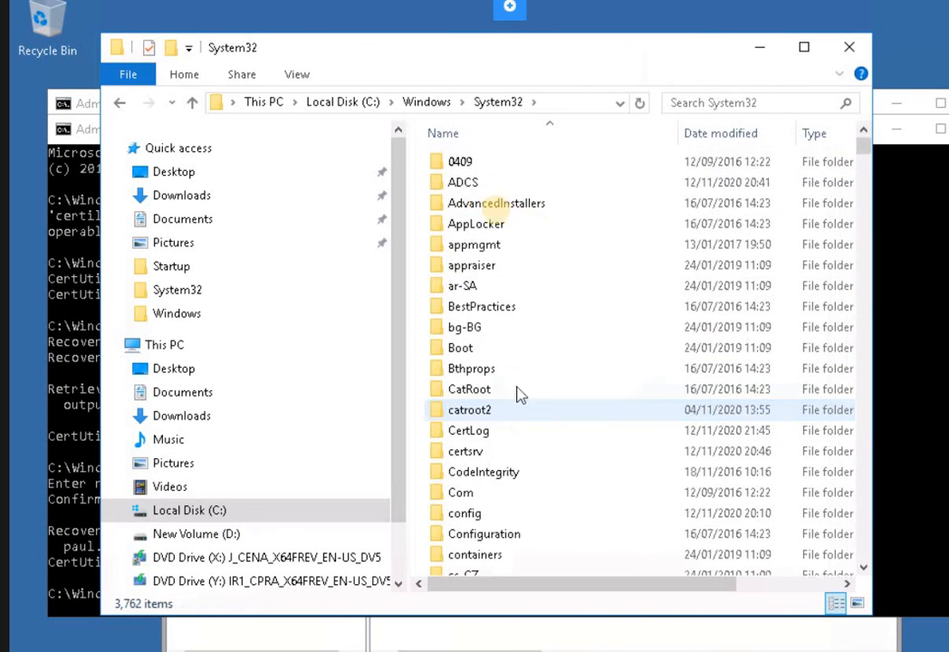
{"action": "left_click", "coordinate": [483, 308]}
{"action": "type", "text": "pa"}
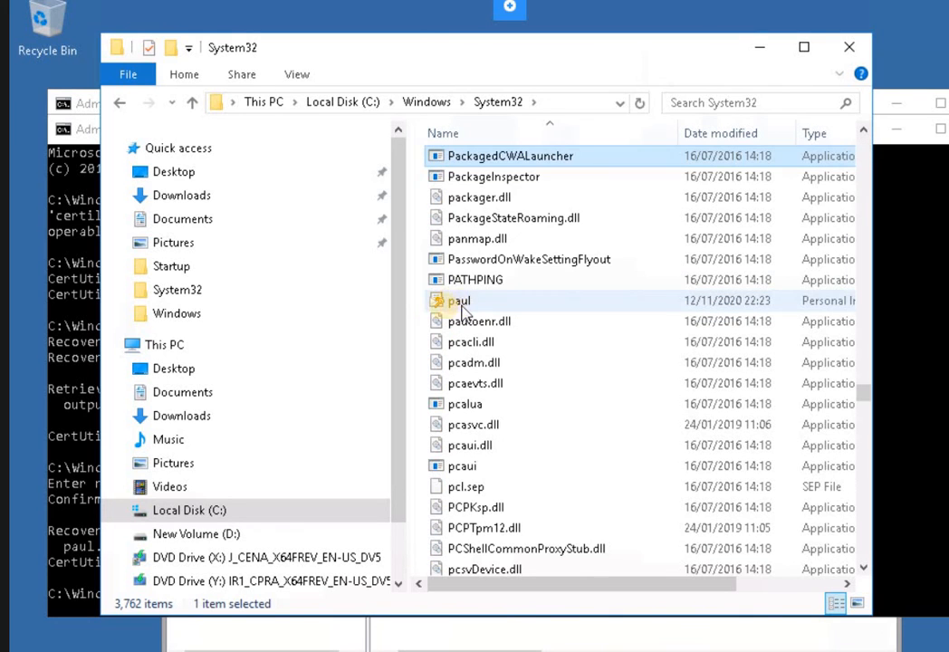
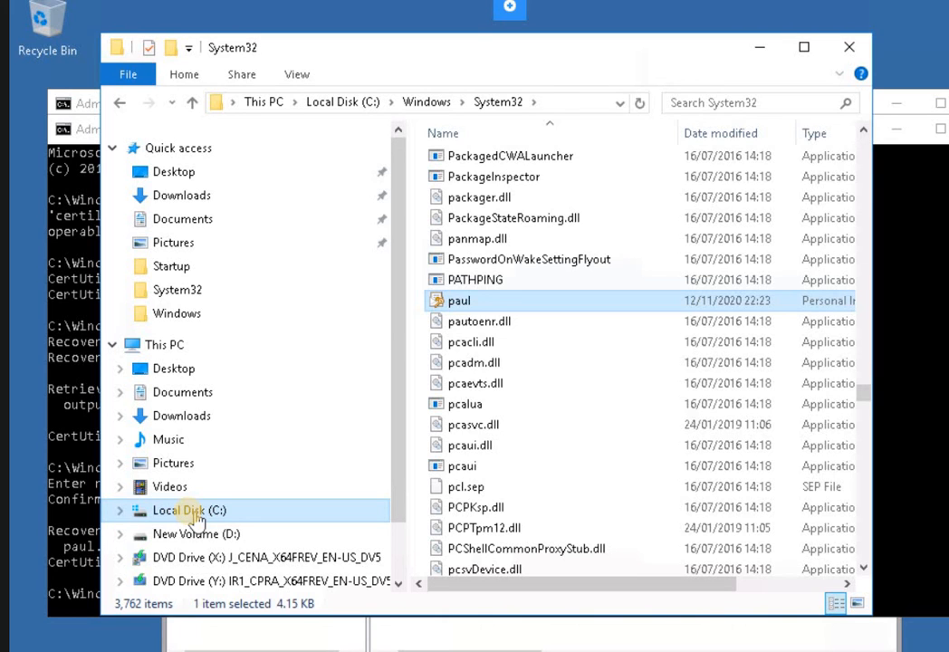
Go to the root of Local Disk (C:) and move focus into its file list.
{"action": "left_click", "coordinate": [194, 512]}
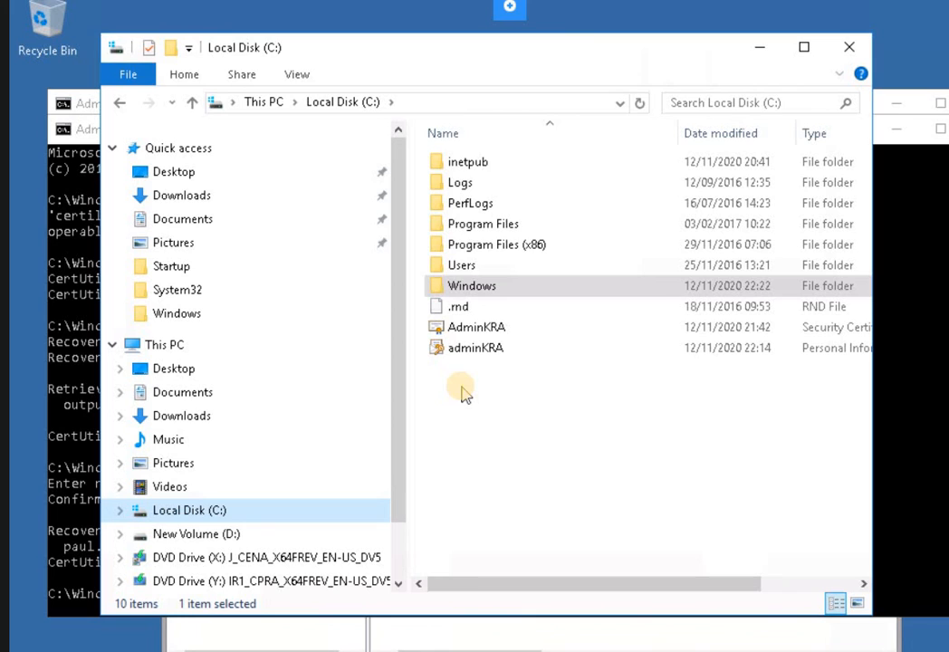
{"action": "key", "text": "Tab"}
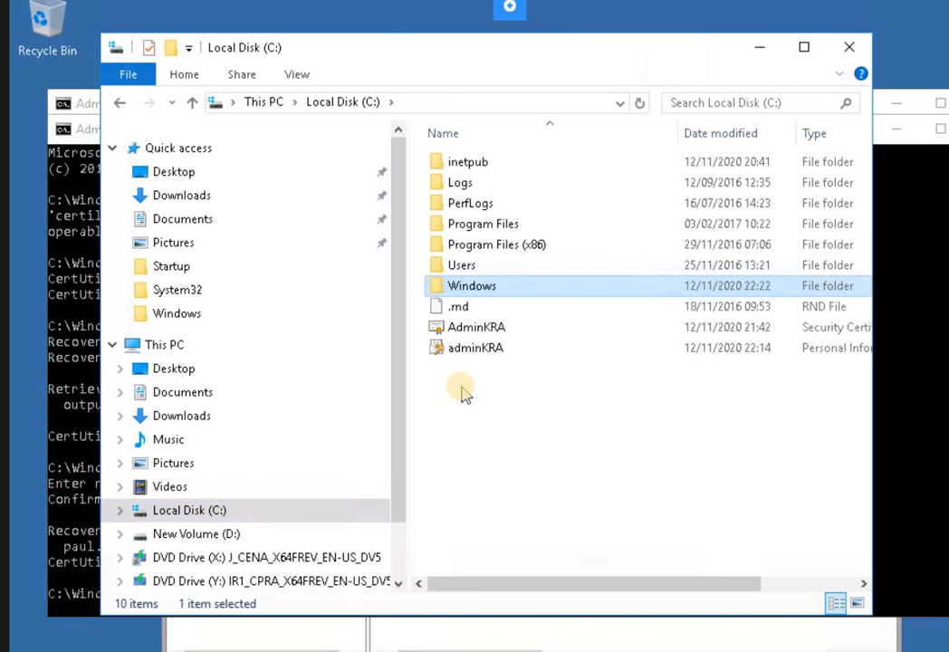
Create a folder named after the user at the root of C:, open it, and paste the key file.
{"action": "right_click", "coordinate": [462, 390]}
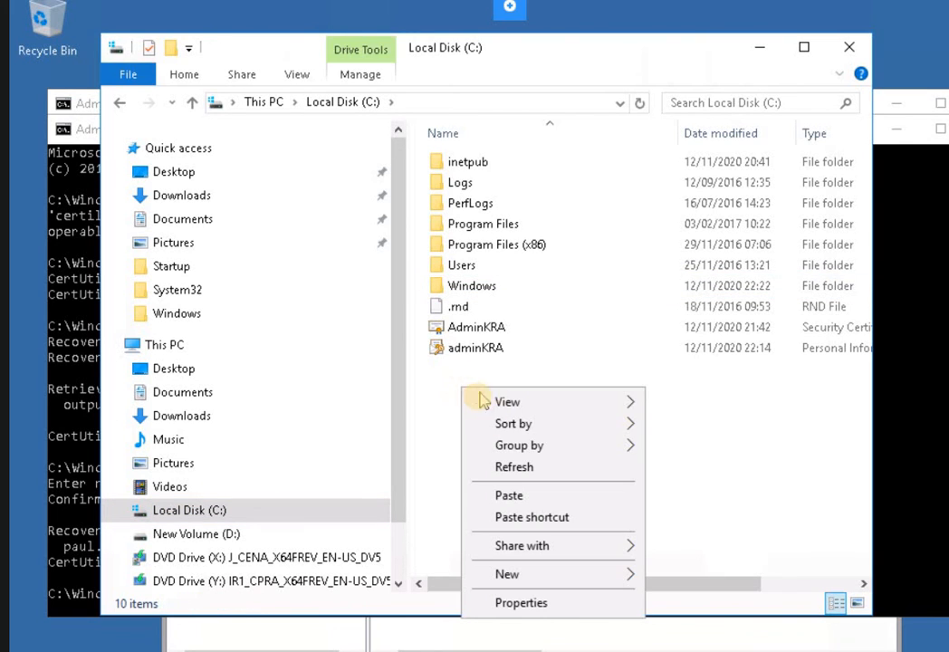
{"action": "mouse_move", "coordinate": [478, 413]}
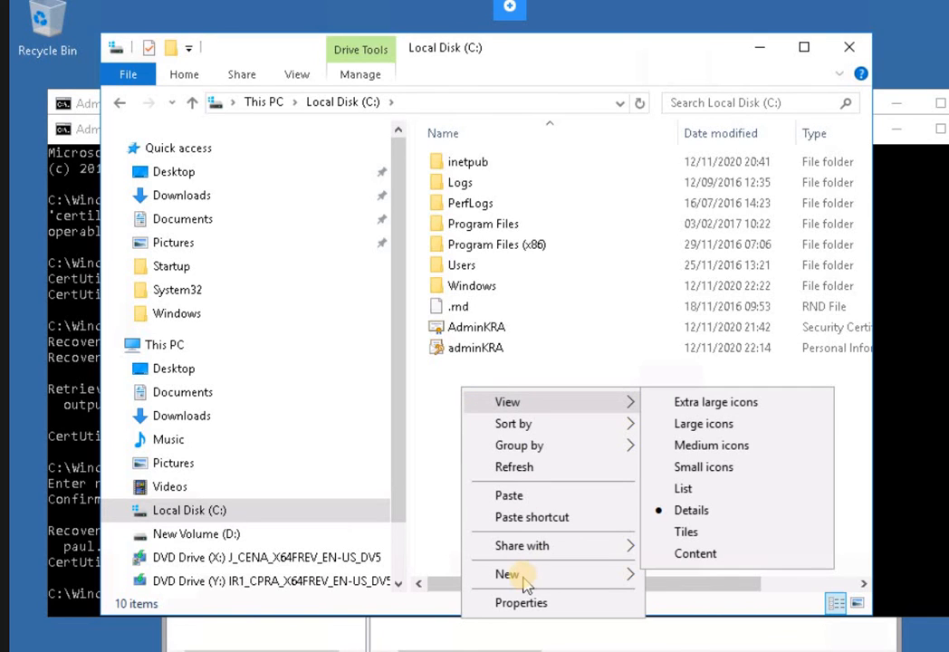
{"action": "mouse_move", "coordinate": [525, 582]}
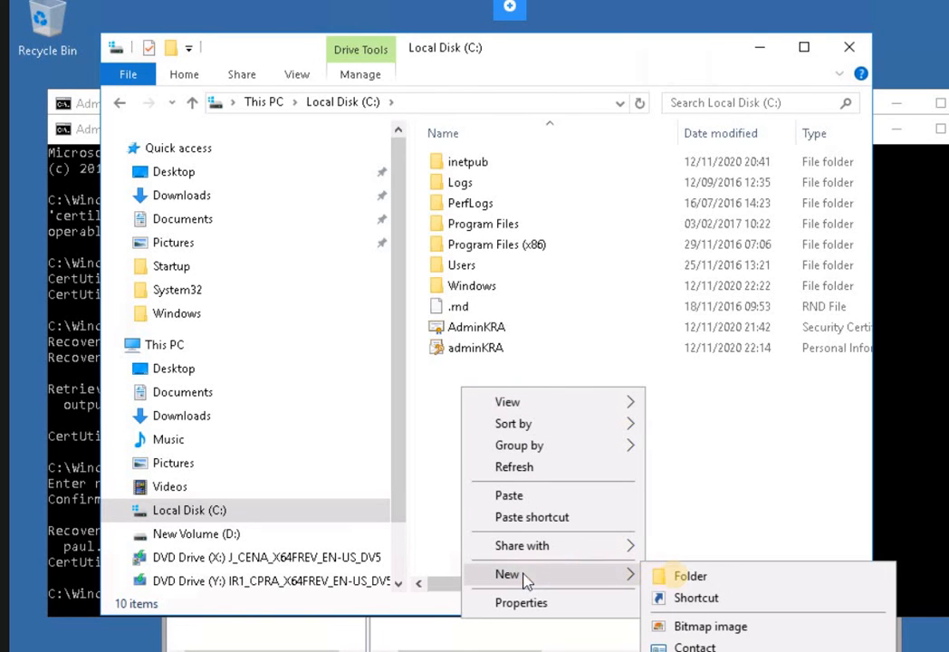
{"action": "left_click", "coordinate": [682, 580]}
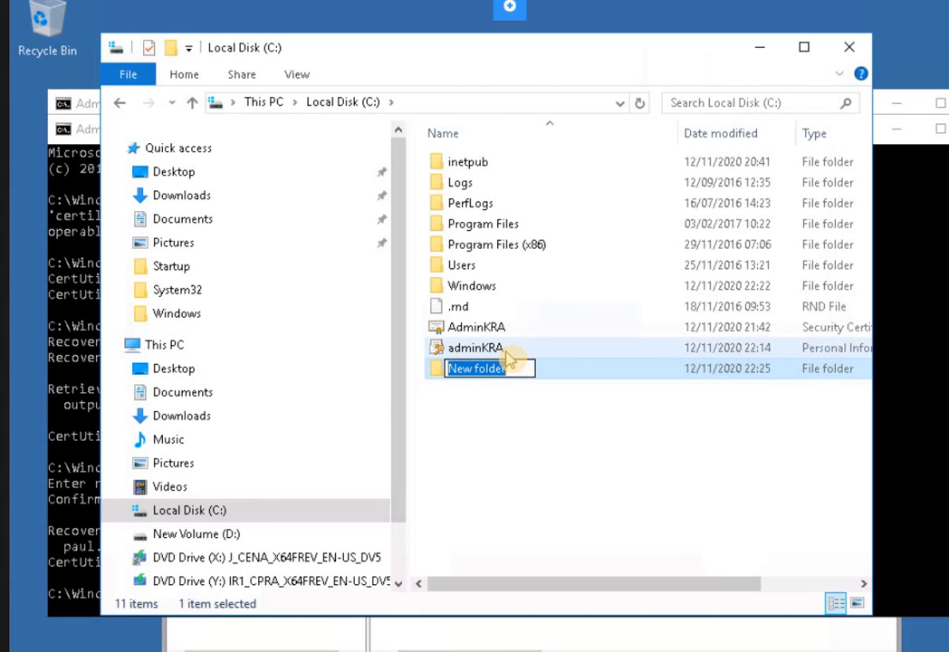
{"action": "type", "text": "paulwe"}
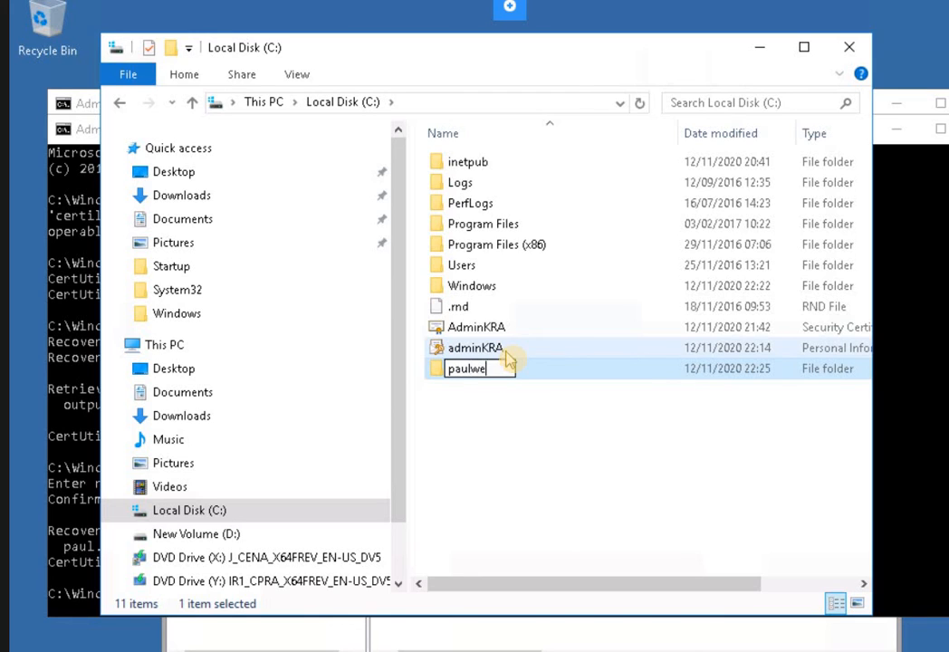
{"action": "type", "text": "stin"}
{"action": "left_click", "coordinate": [509, 419]}
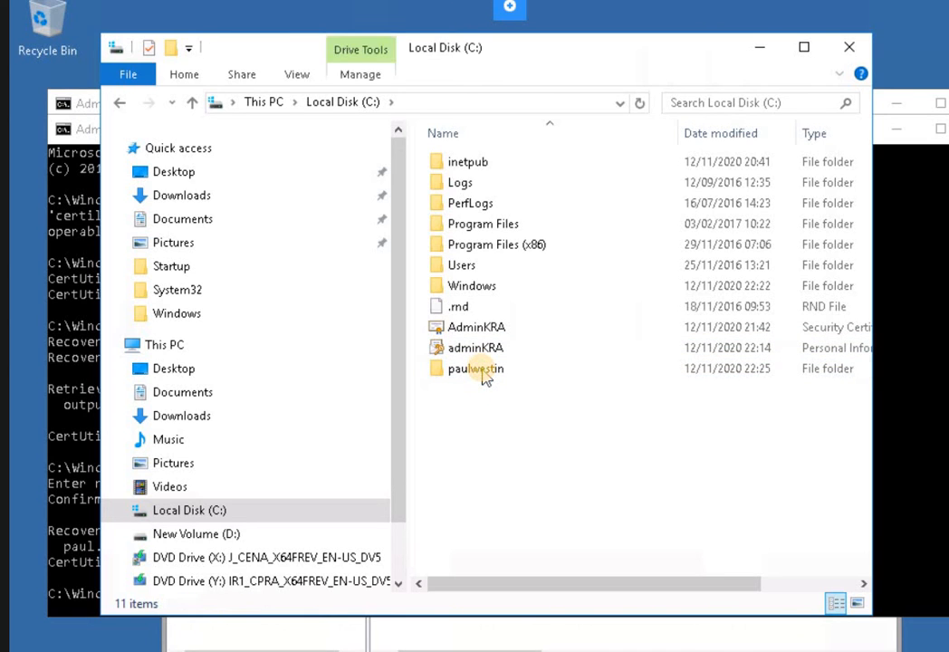
{"action": "double_click", "coordinate": [482, 377]}
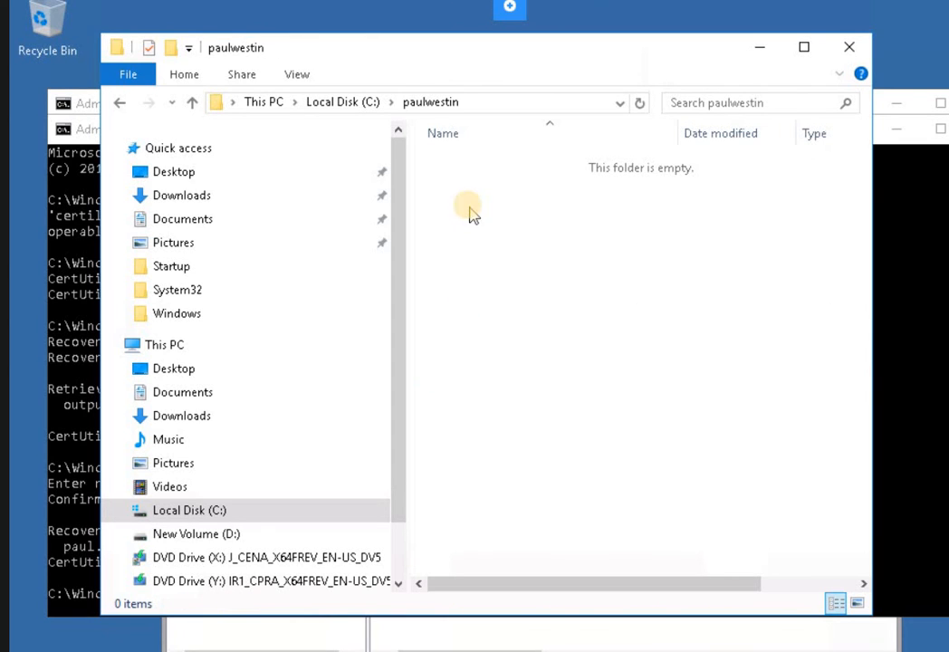
{"action": "right_click", "coordinate": [468, 206]}
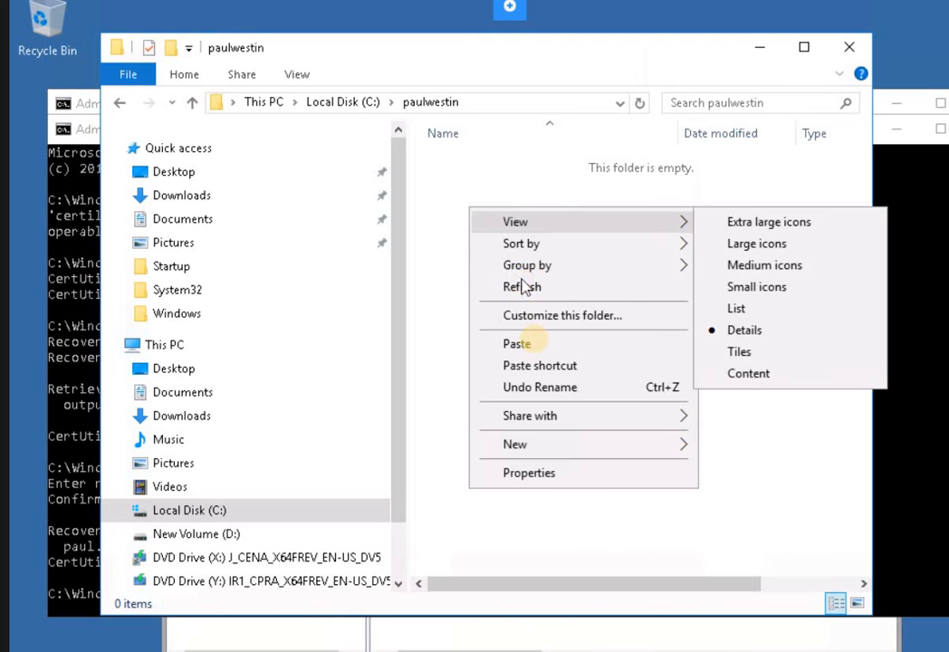
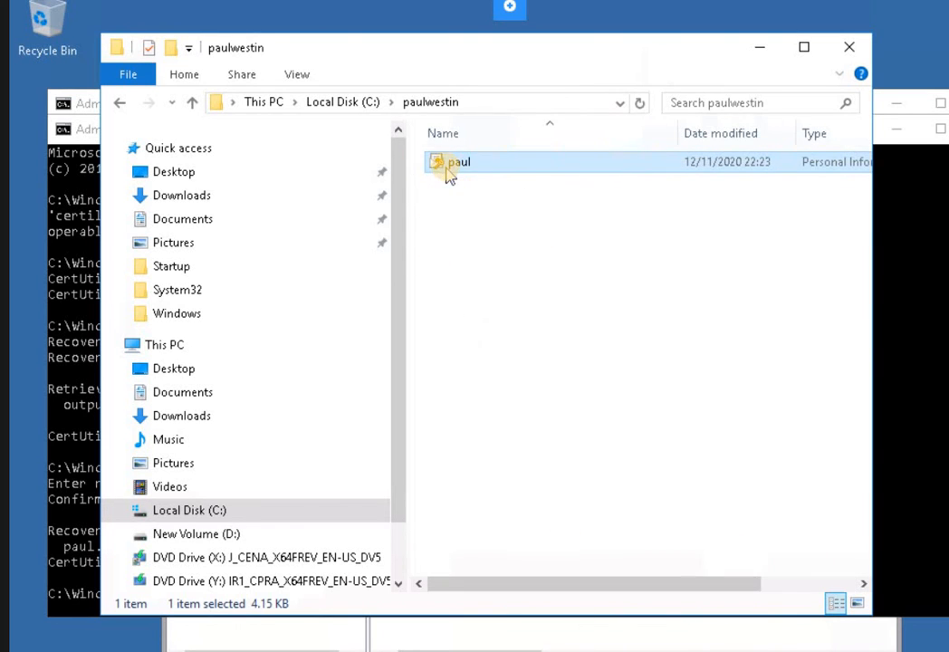
Inspect the paul certificate file's Properties and details, then close the dialog.
{"action": "right_click", "coordinate": [446, 169]}
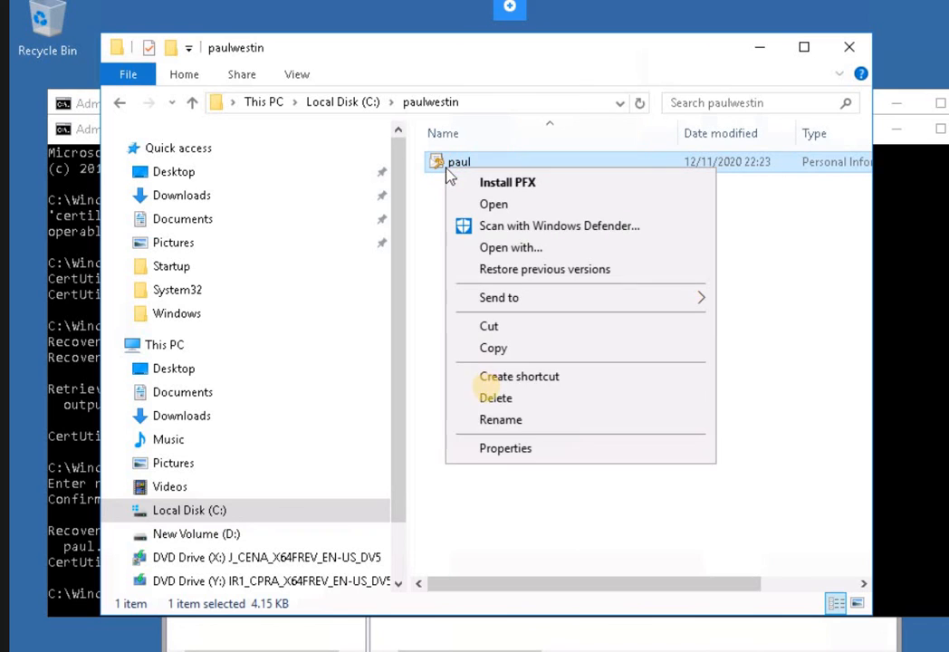
{"action": "left_click", "coordinate": [505, 450]}
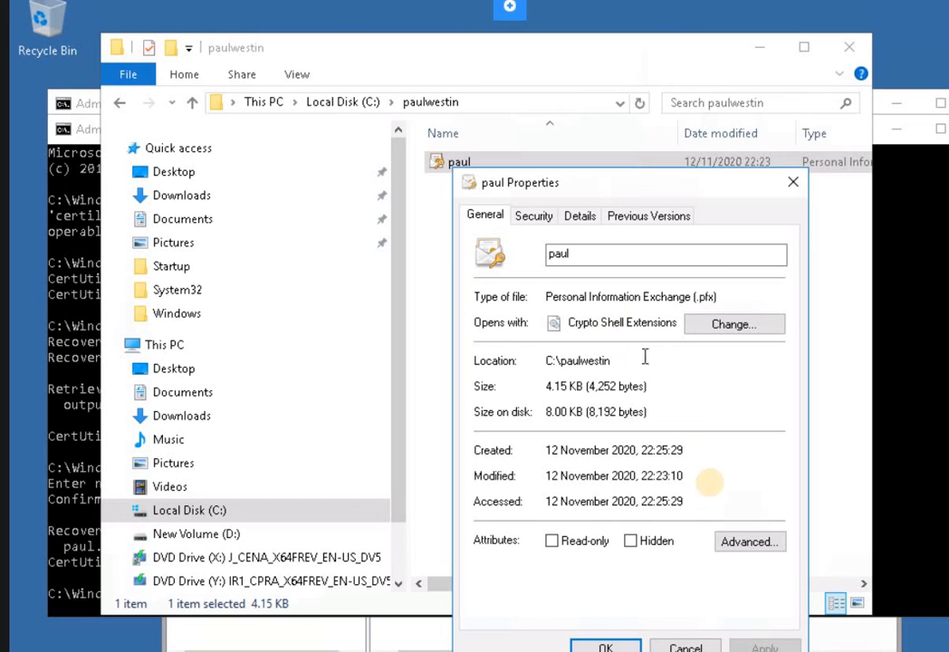
{"action": "left_click_drag", "start_coordinate": [613, 323], "coordinate": [608, 320]}
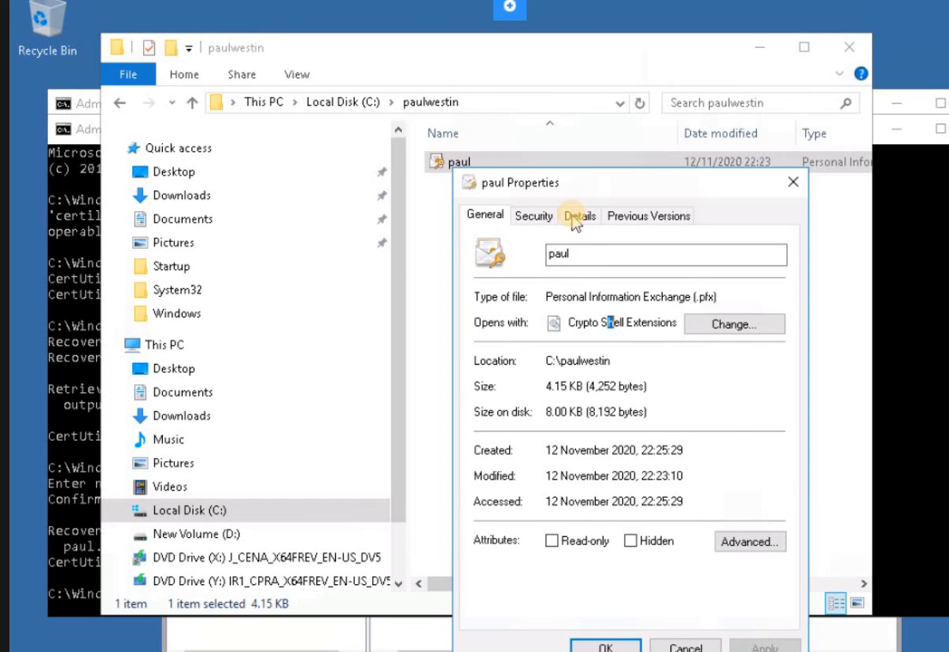
{"action": "left_click", "coordinate": [578, 218]}
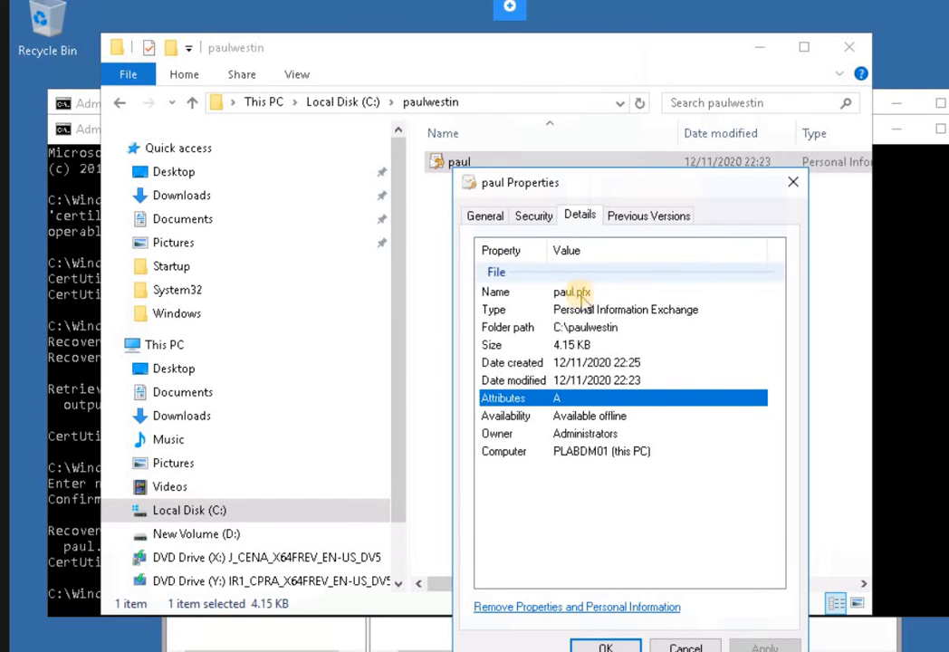
{"action": "left_click", "coordinate": [794, 182]}
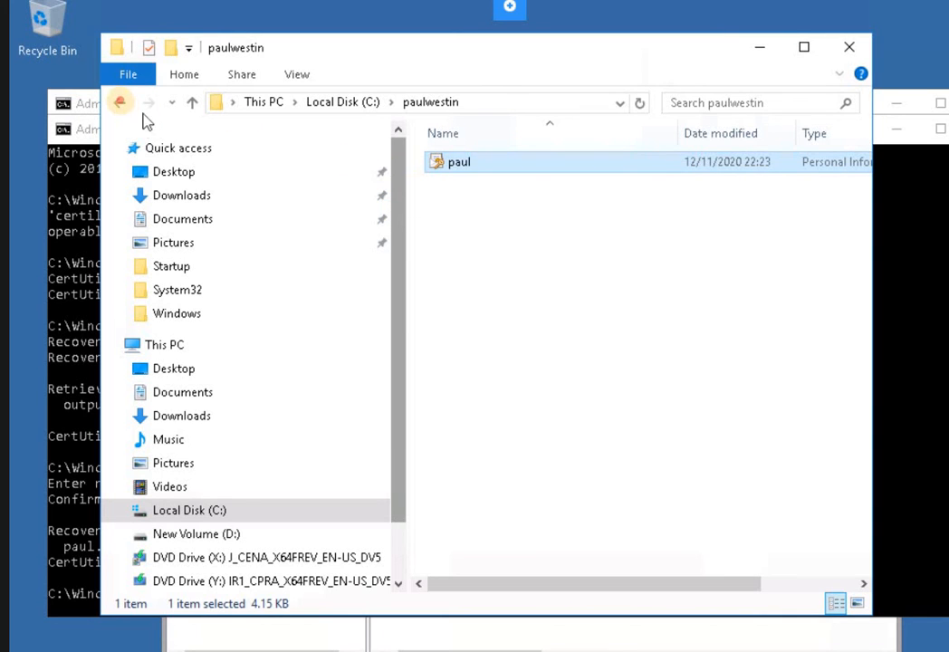
{"action": "key", "text": "BackSpace"}
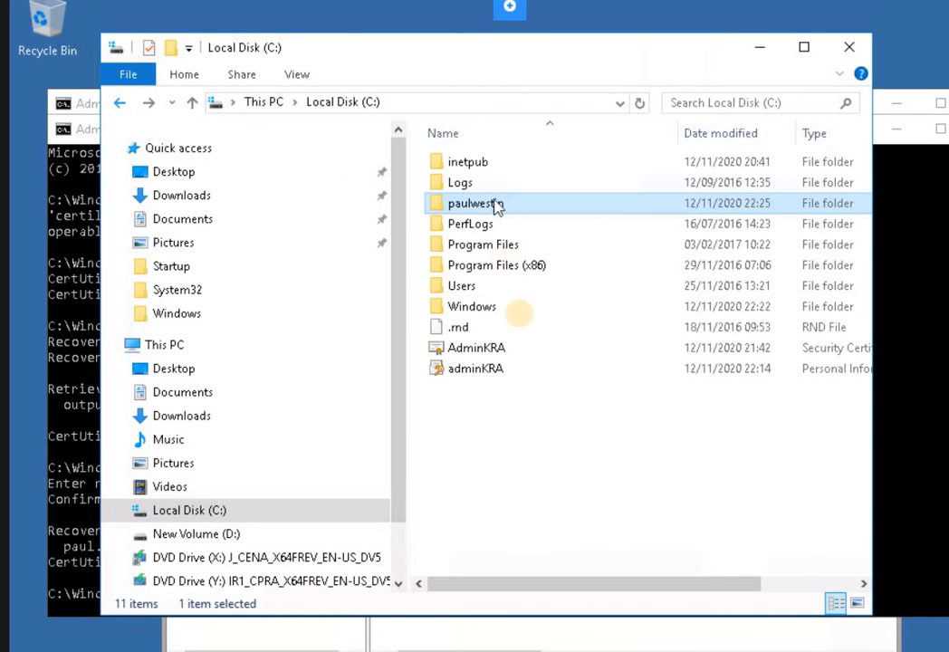
{"action": "right_click", "coordinate": [470, 208]}
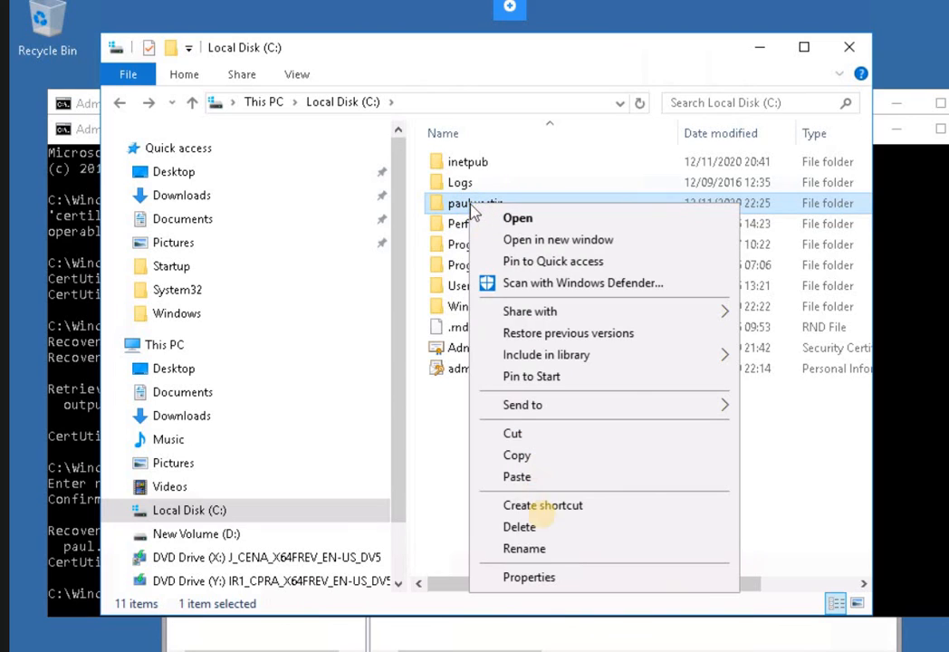
{"action": "left_click", "coordinate": [528, 578]}
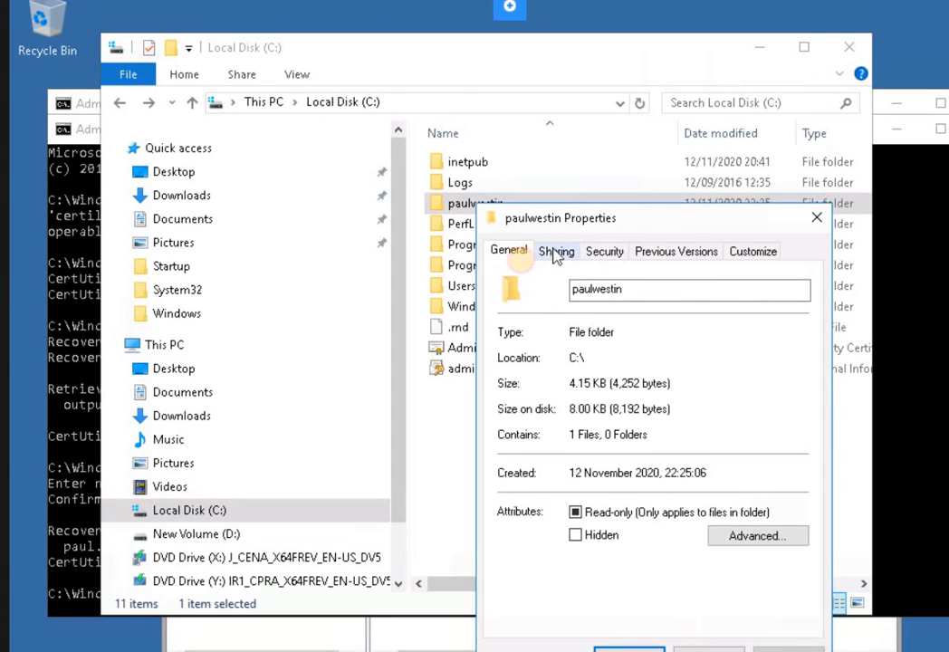
{"action": "left_click", "coordinate": [554, 253]}
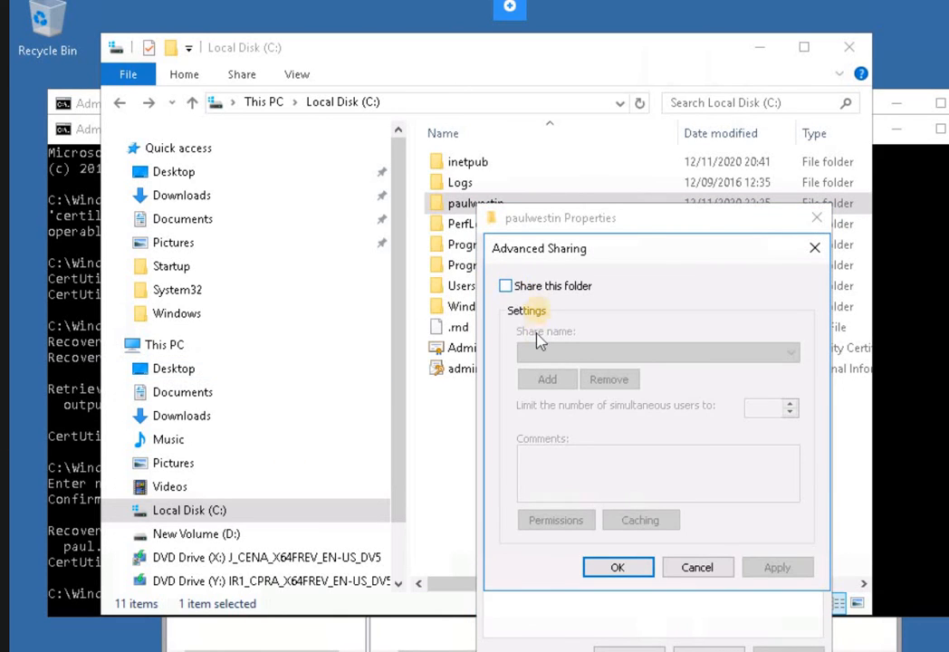
{"action": "left_click", "coordinate": [505, 287]}
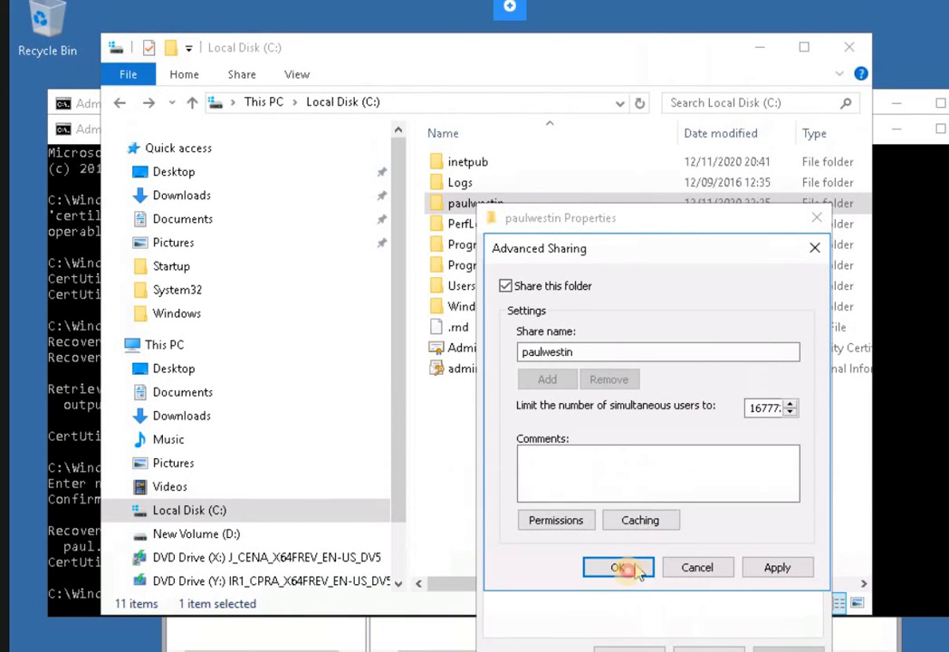
{"action": "left_click", "coordinate": [629, 569]}
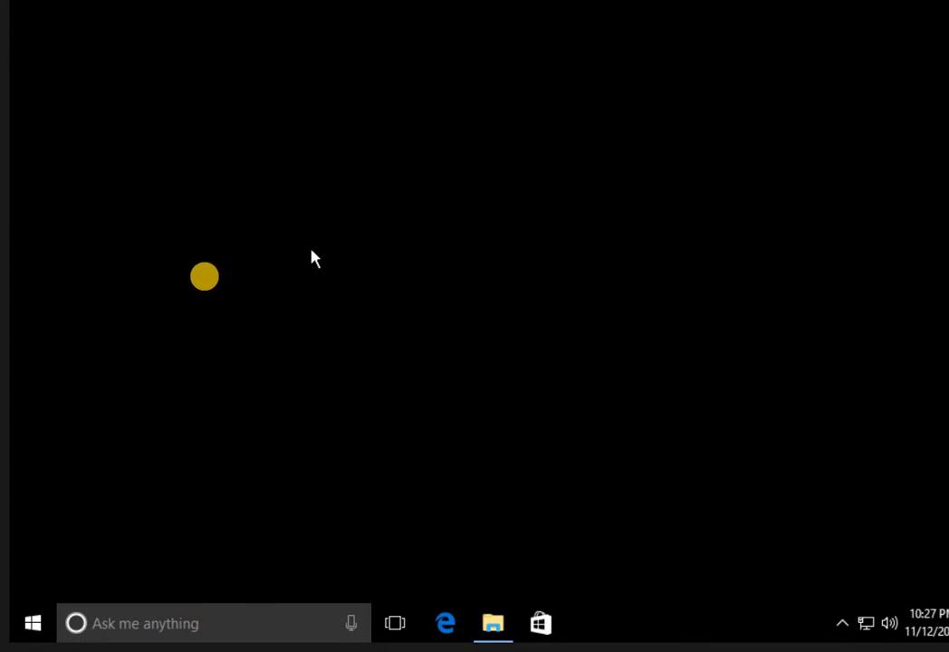
On the client, launch Command Prompt via a cmd search, reposition its window, and bring up File Explorer.
{"action": "left_click", "coordinate": [190, 625]}
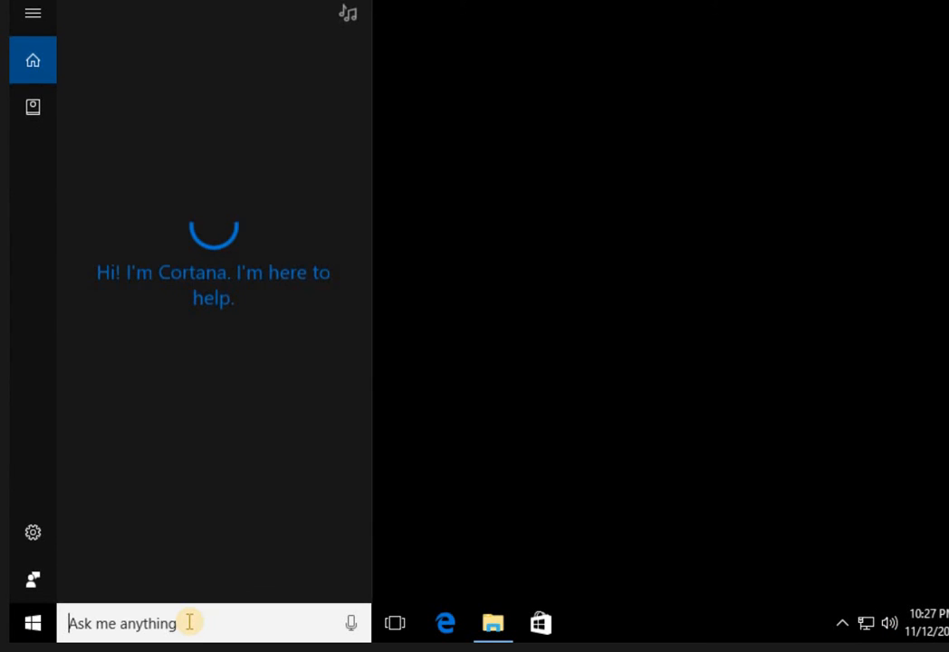
{"action": "type", "text": "cmd"}
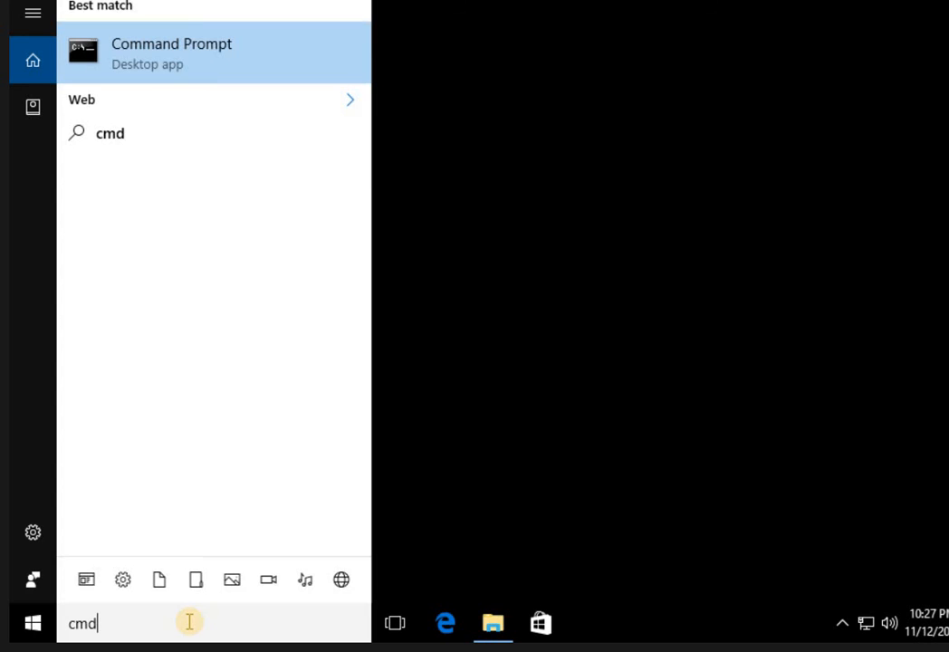
{"action": "key", "text": "Return"}
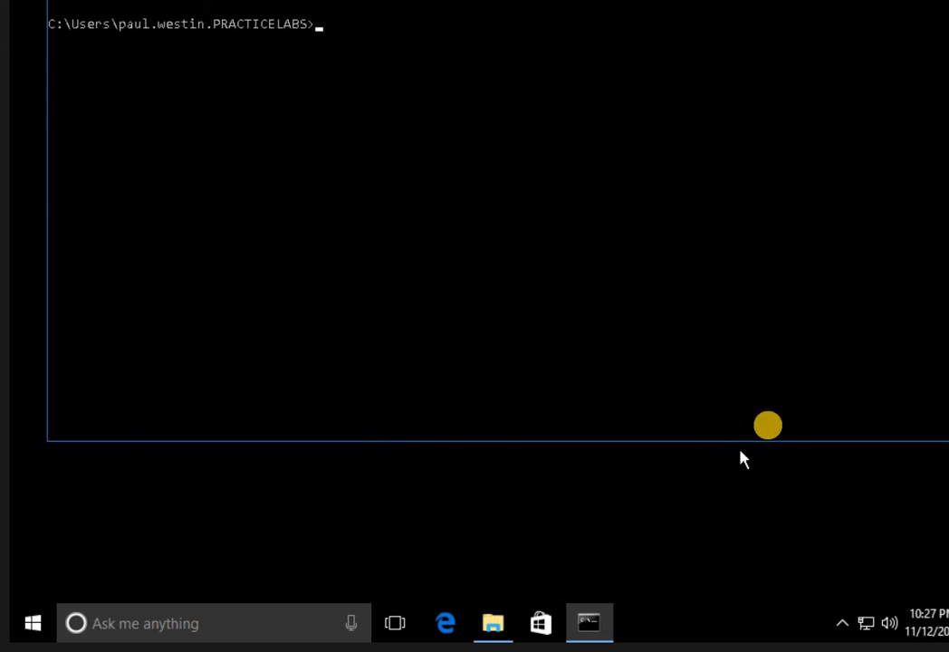
{"action": "left_click_drag", "start_coordinate": [850, 28], "coordinate": [772, 38]}
{"action": "left_click_drag", "start_coordinate": [772, 81], "coordinate": [773, 84]}
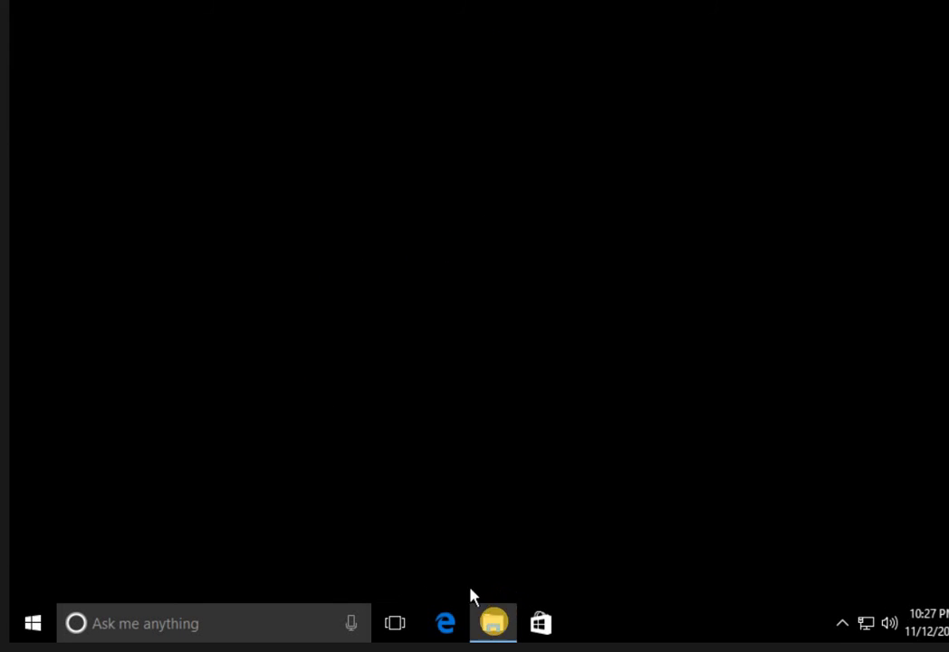
{"action": "left_click", "coordinate": [496, 626]}
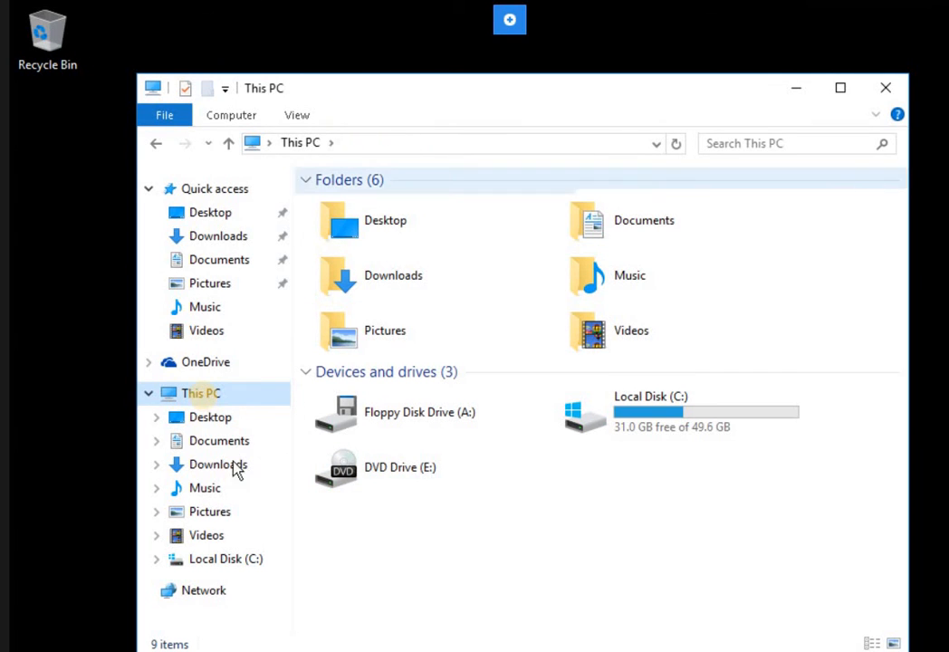
{"action": "right_click", "coordinate": [203, 397]}
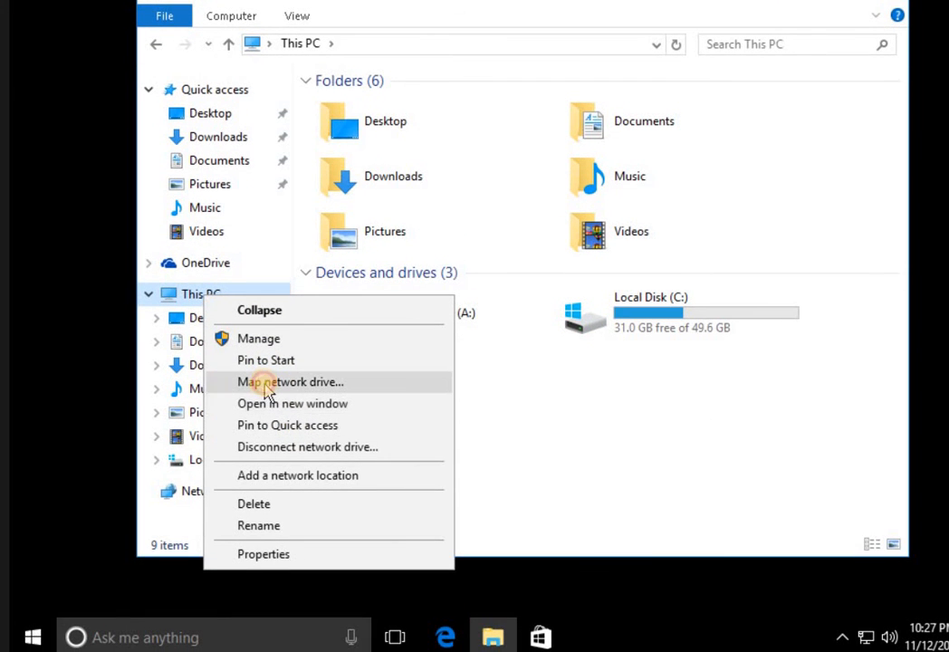
{"action": "left_click", "coordinate": [290, 381]}
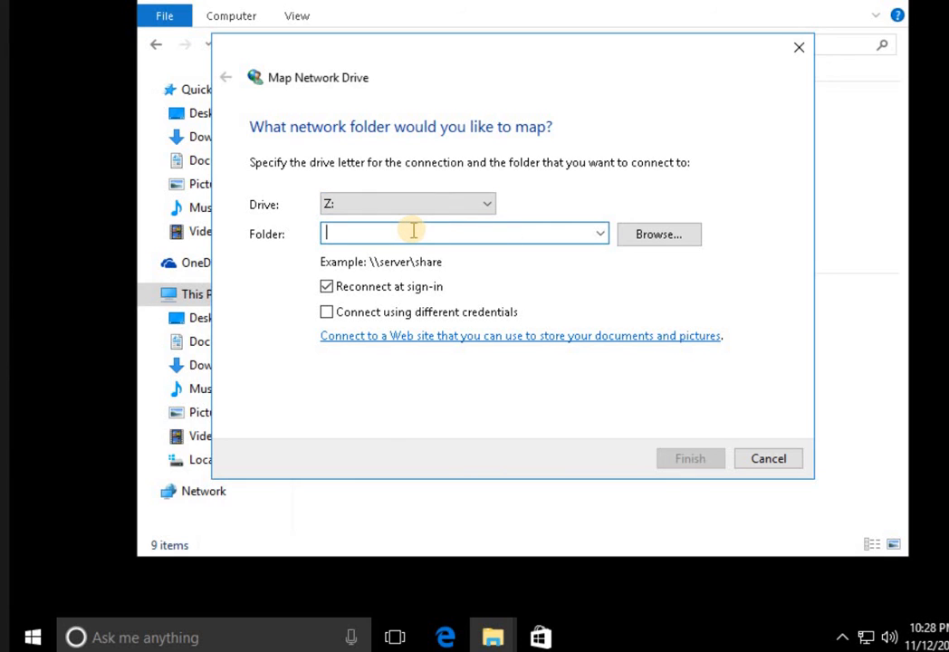
{"action": "type", "text": "\\\\plabdm01\\paulwe"}
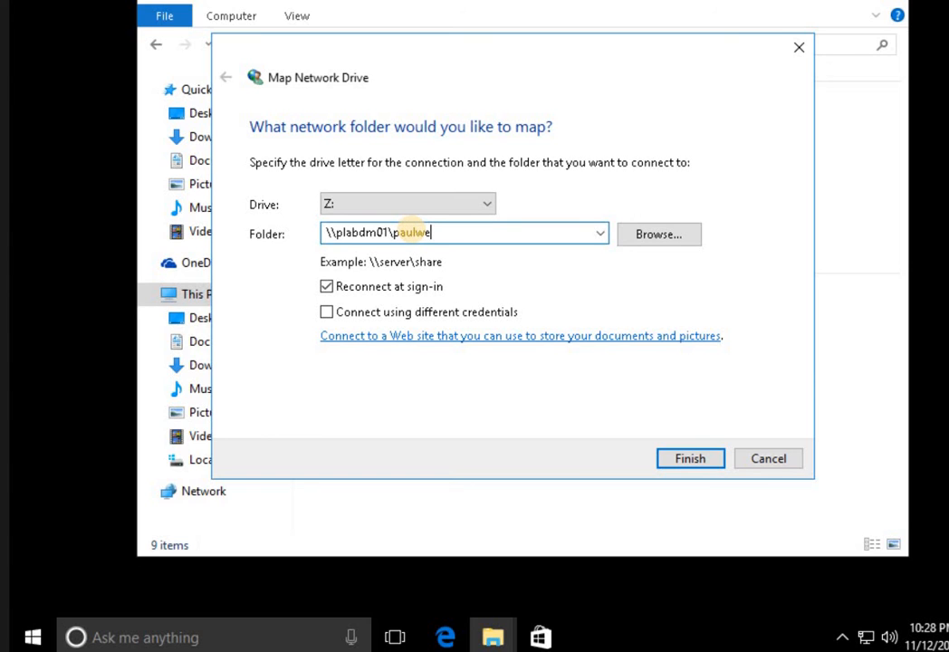
{"action": "type", "text": "in"}
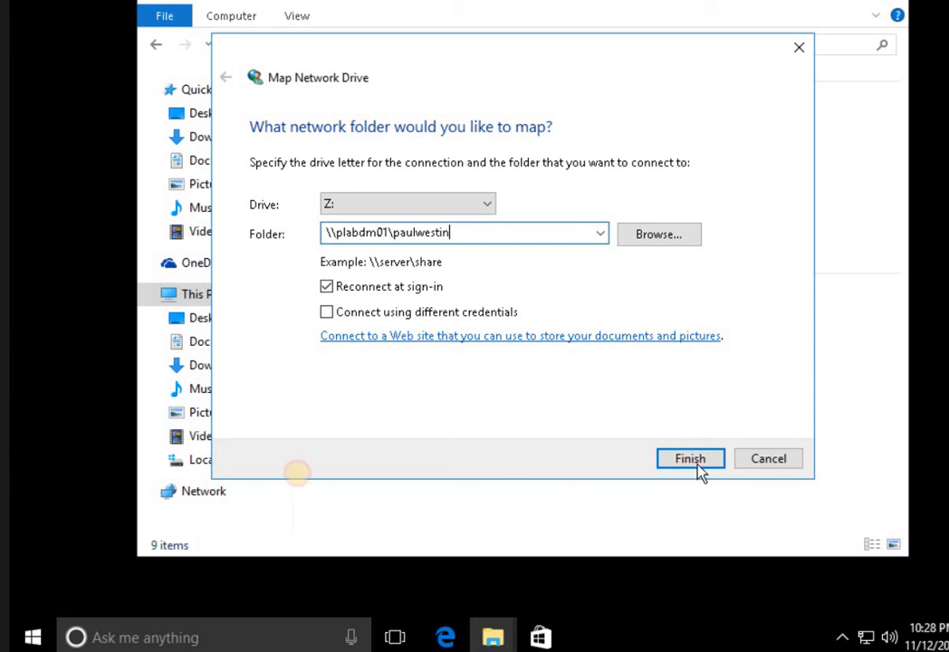
{"action": "key", "text": "Return"}
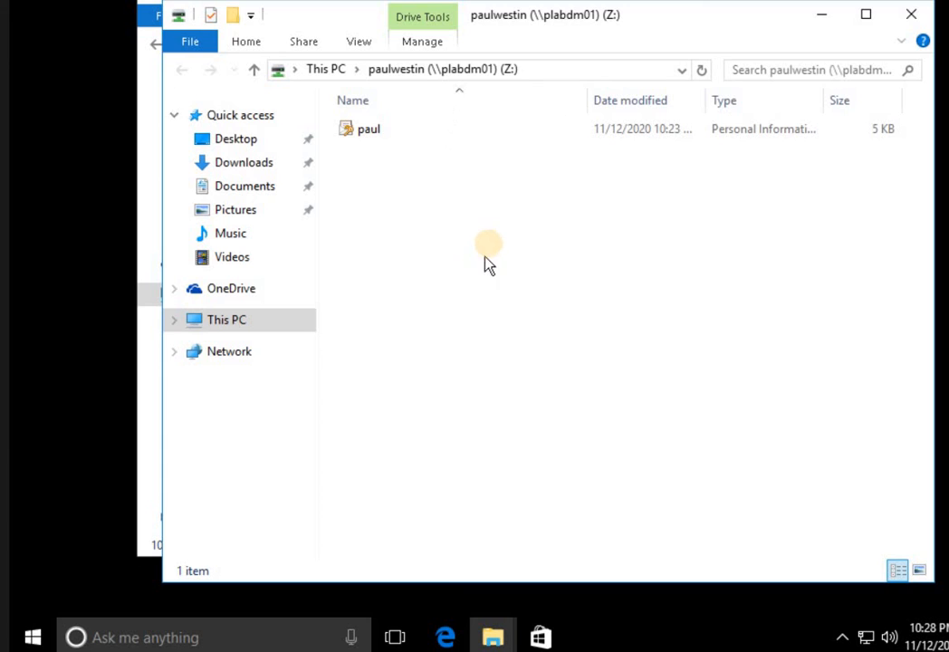
{"action": "left_click", "coordinate": [498, 78]}
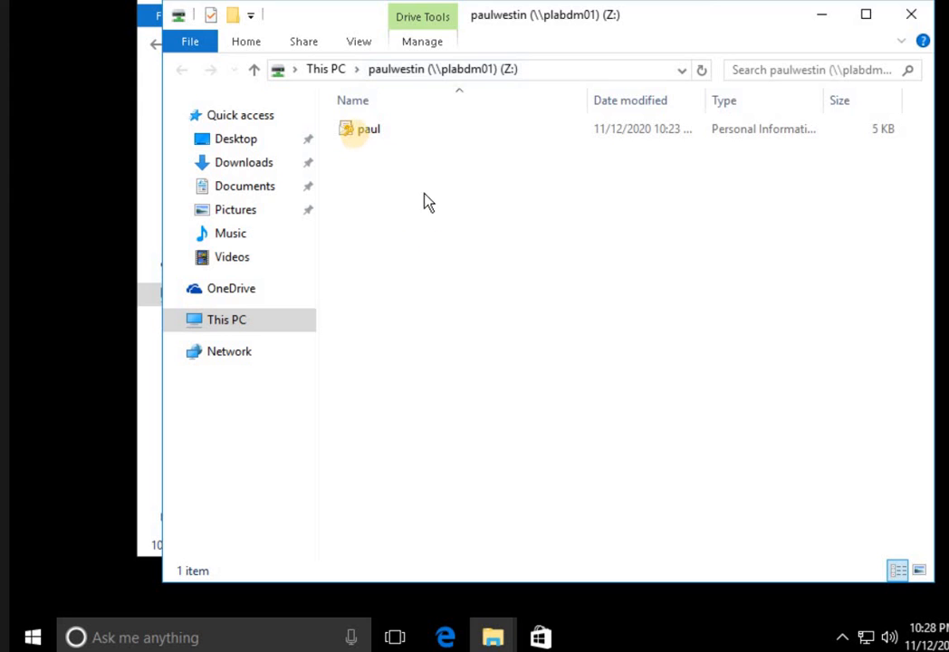
Install Z:\paul.pfx with its private key password and accept the import success message.
{"action": "right_click", "coordinate": [363, 136]}
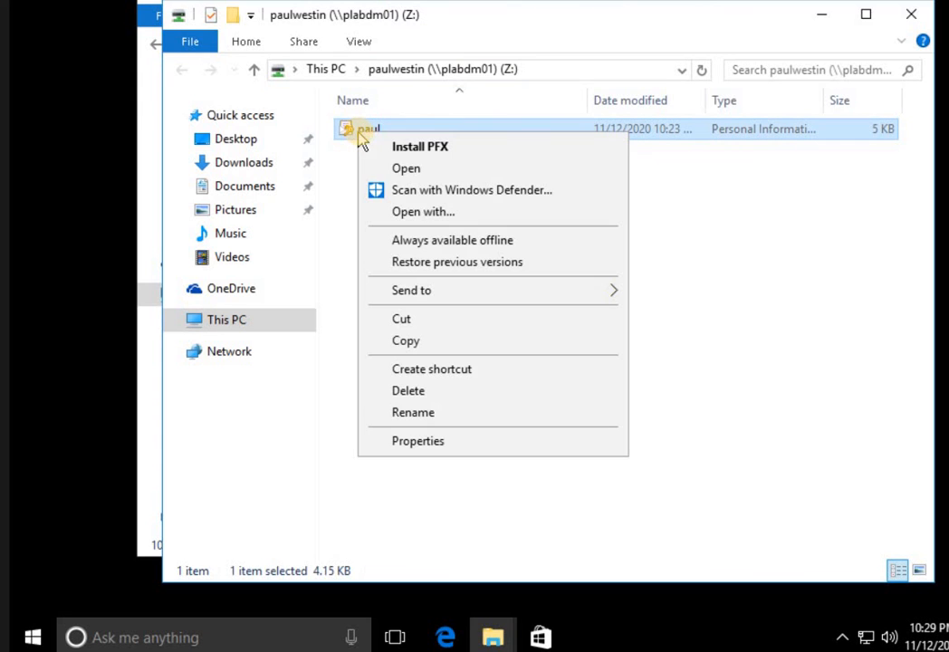
{"action": "left_click", "coordinate": [410, 149]}
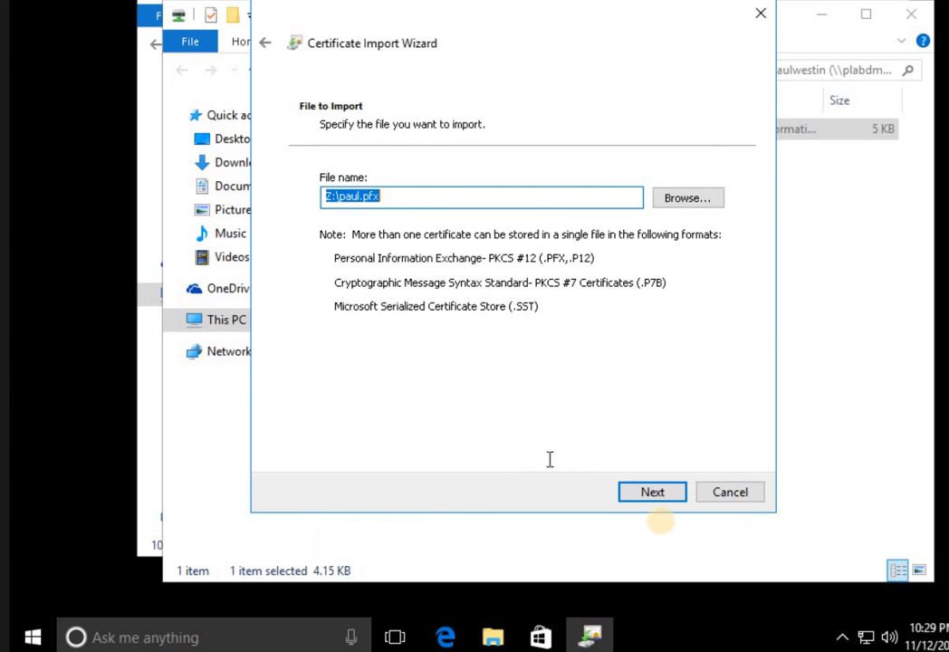
{"action": "left_click", "coordinate": [653, 492]}
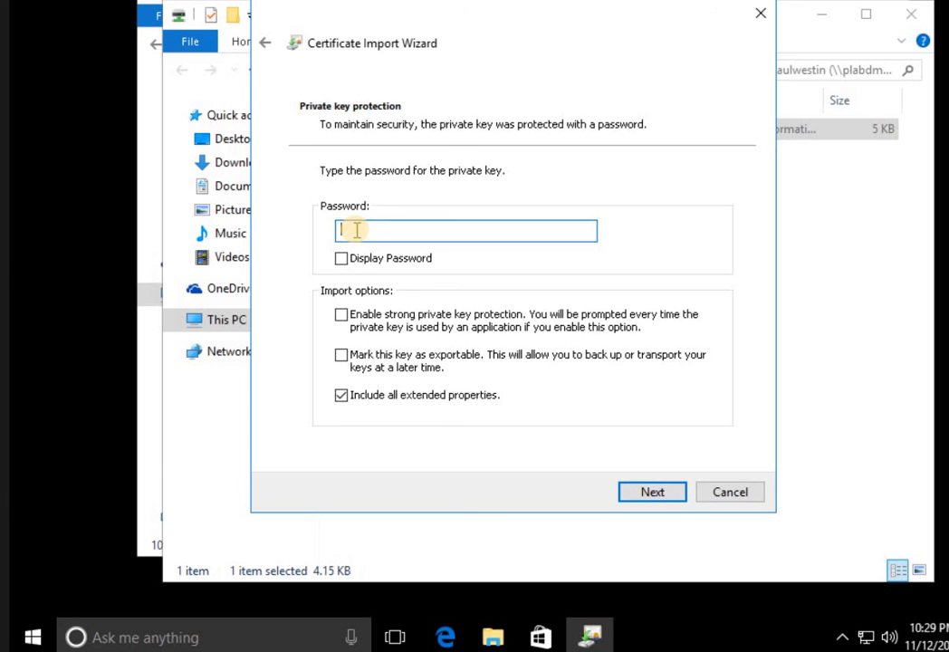
{"action": "type", "text": "••••••••"}
{"action": "left_click", "coordinate": [673, 494]}
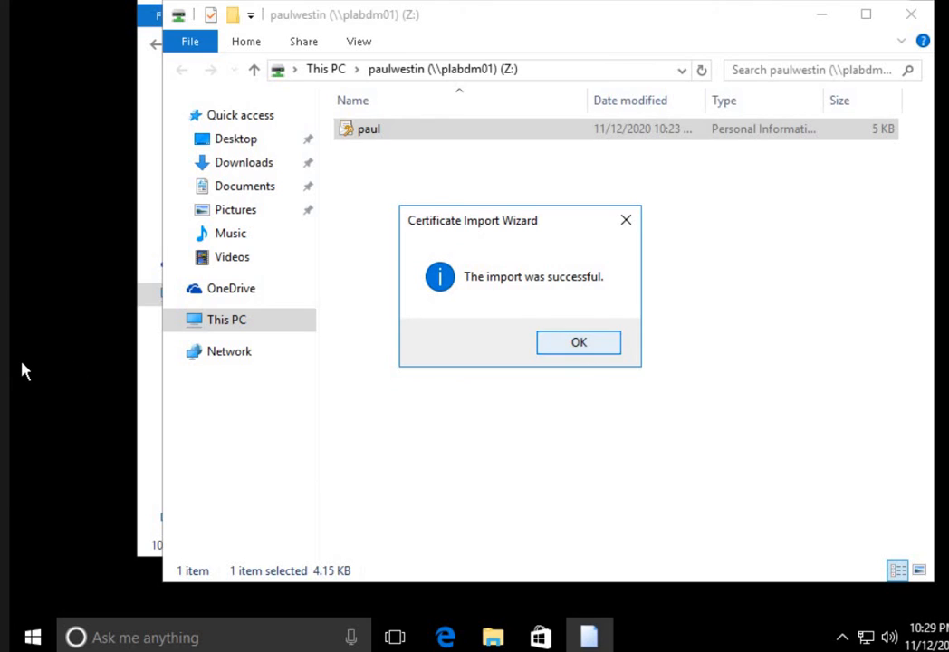
{"action": "key", "text": "Return"}
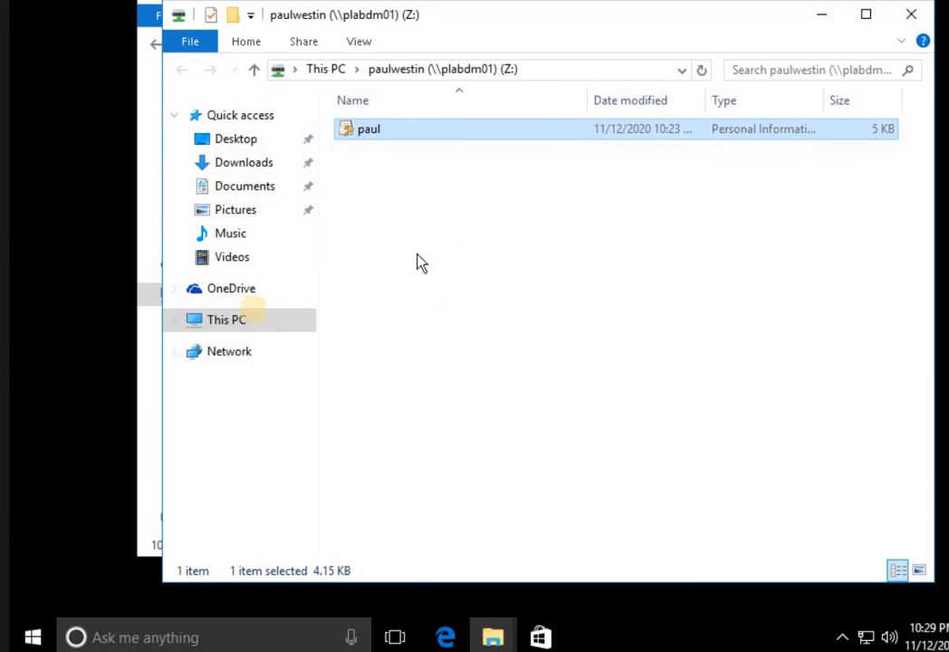
Open C:\EFSUser\Confidential memo in Notepad, read 'This is a test for EFS', then close it.
{"action": "left_click", "coordinate": [251, 321]}
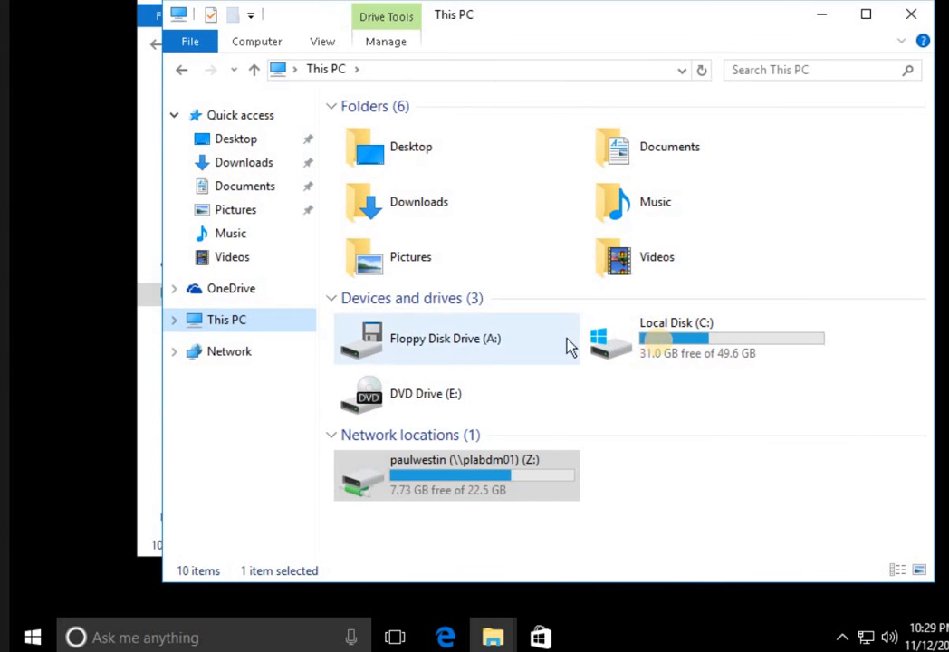
{"action": "left_click", "coordinate": [663, 352]}
{"action": "double_click", "coordinate": [662, 351]}
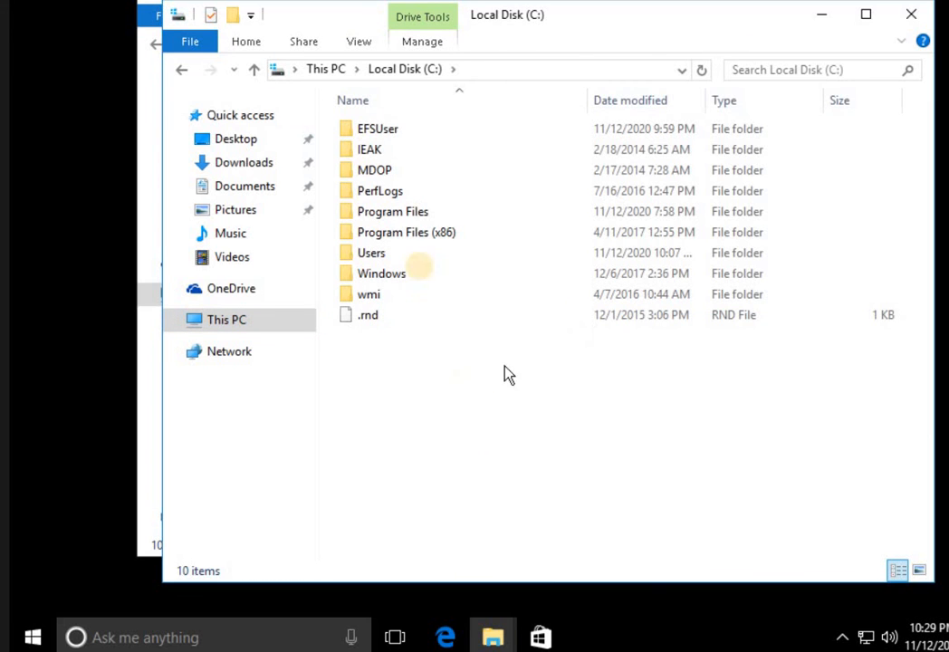
{"action": "double_click", "coordinate": [386, 131]}
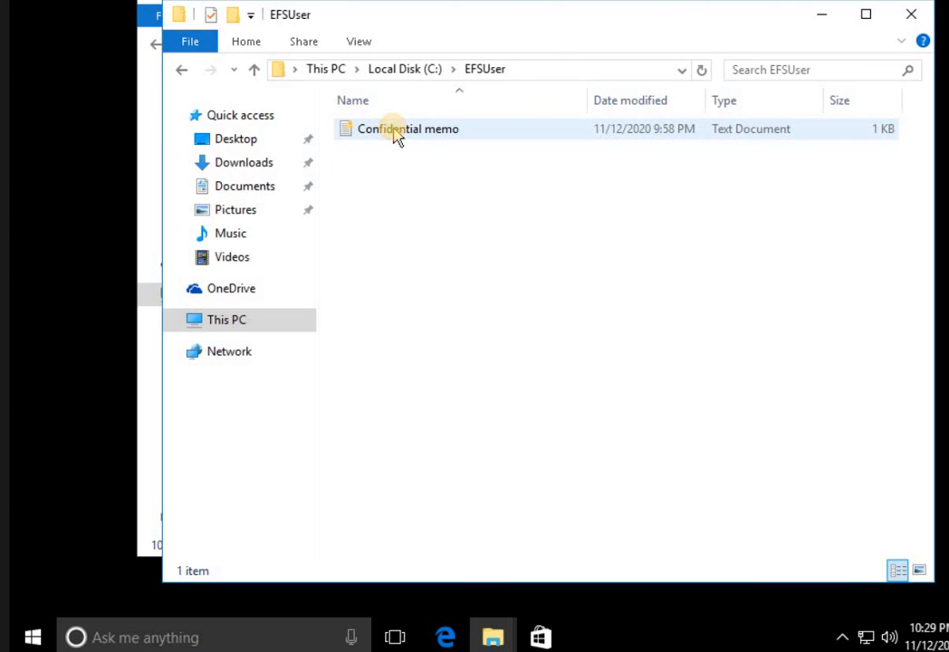
{"action": "double_click", "coordinate": [397, 132]}
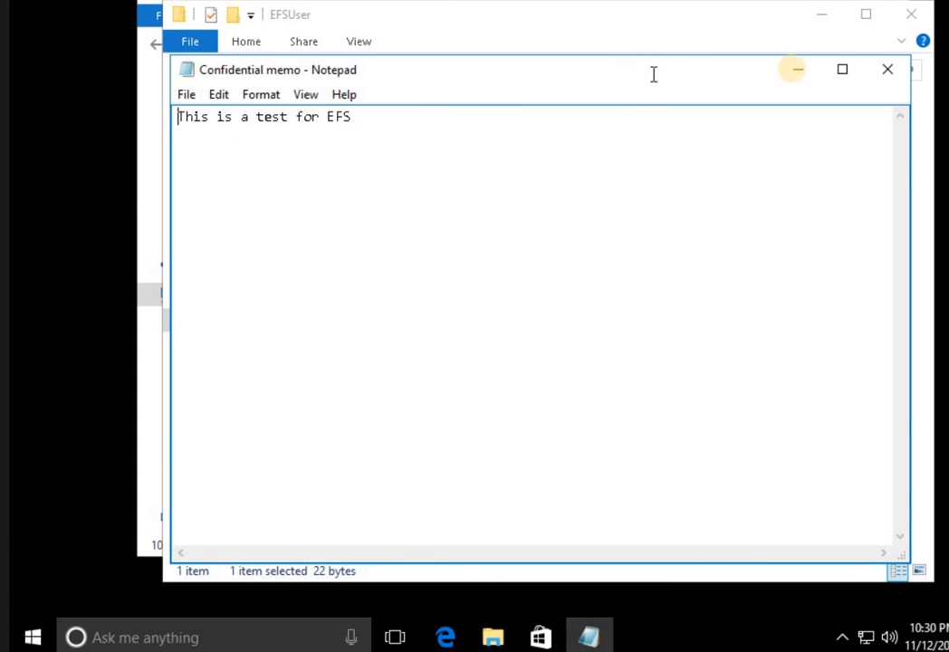
{"action": "left_click", "coordinate": [883, 70]}
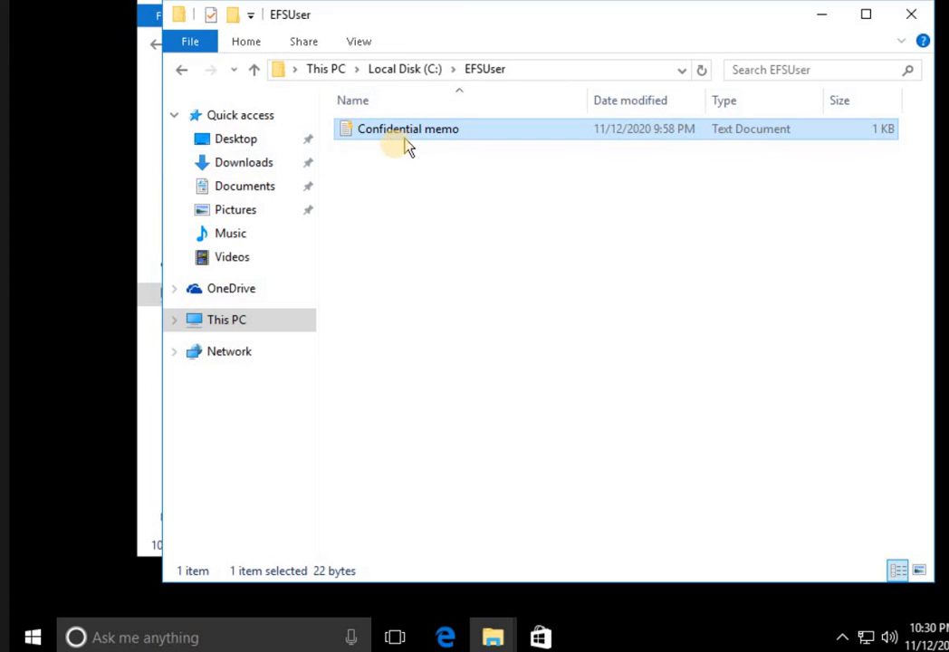
{"action": "left_click", "coordinate": [397, 213]}
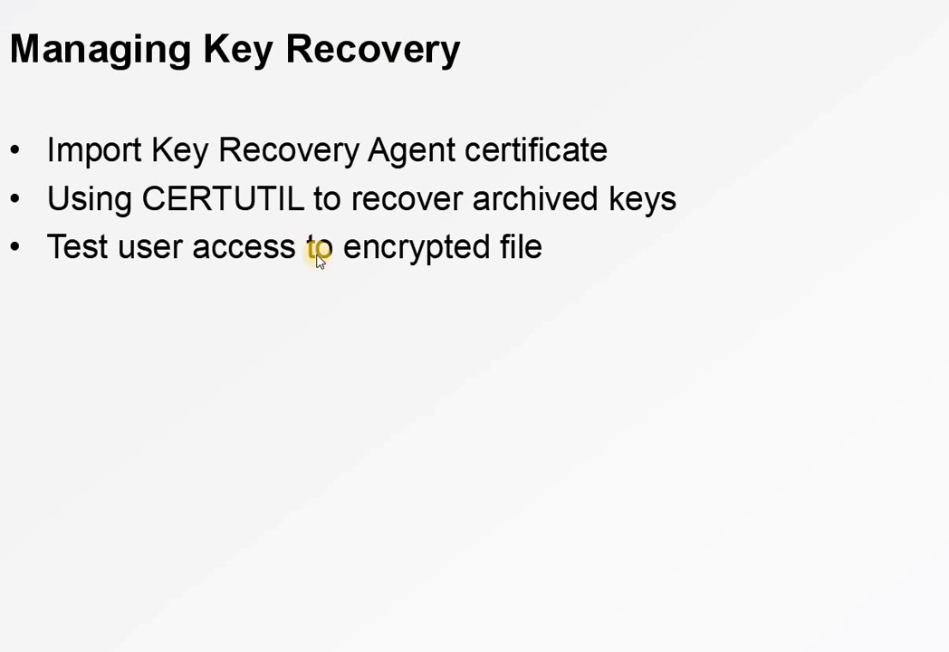
{"action": "scroll", "coordinate": [312, 278], "scroll_direction": "up", "scroll_amount": 5}
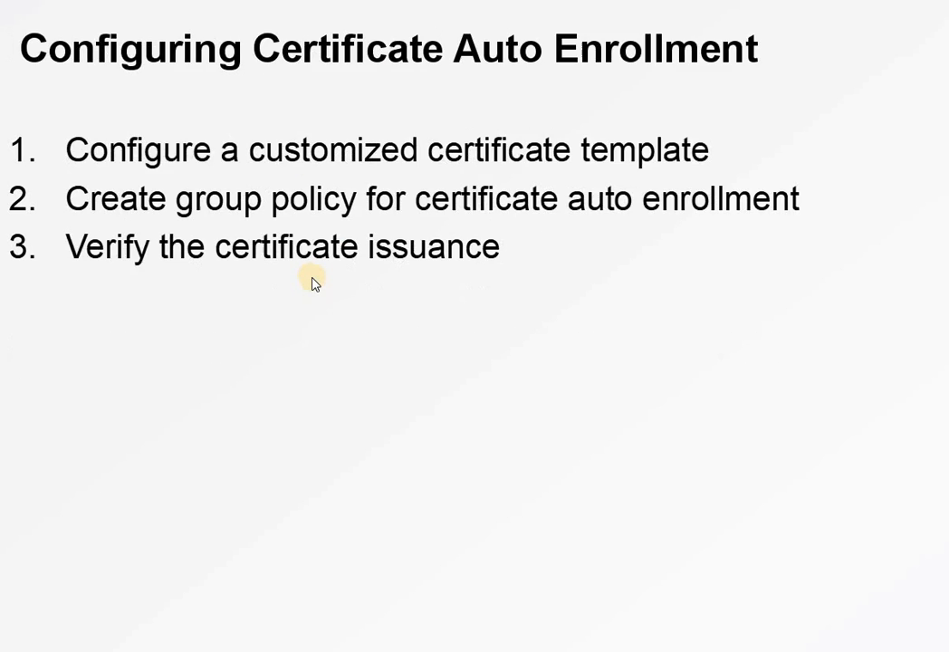